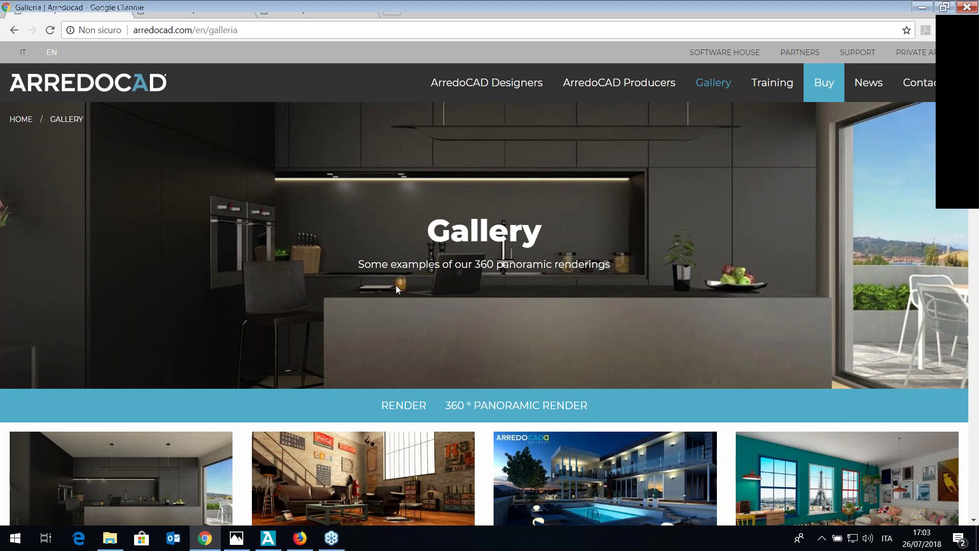
# - Open the dark kitchen render from the website's Gallery page in the enlarged view
pyautogui.scroll(-3, 395, 285)
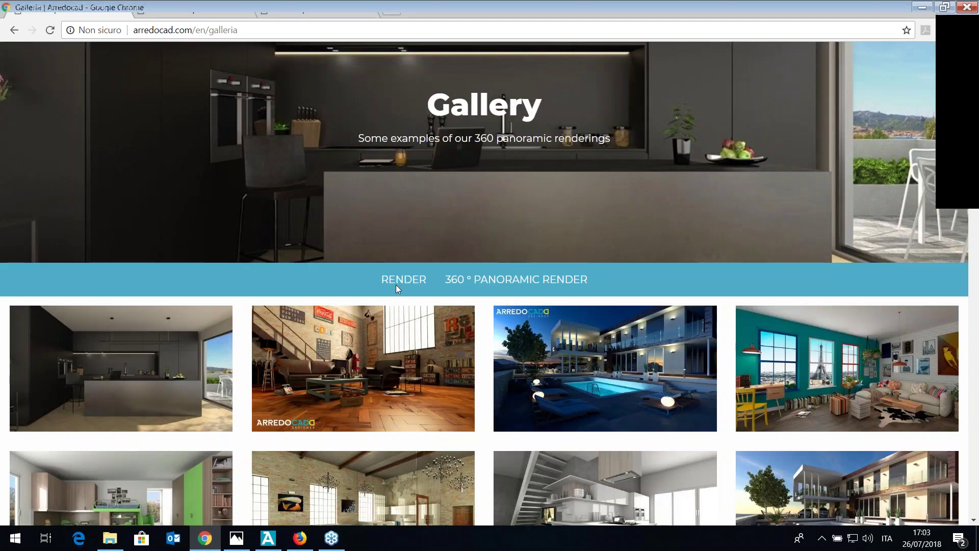
pyautogui.scroll(-1, 396, 285)
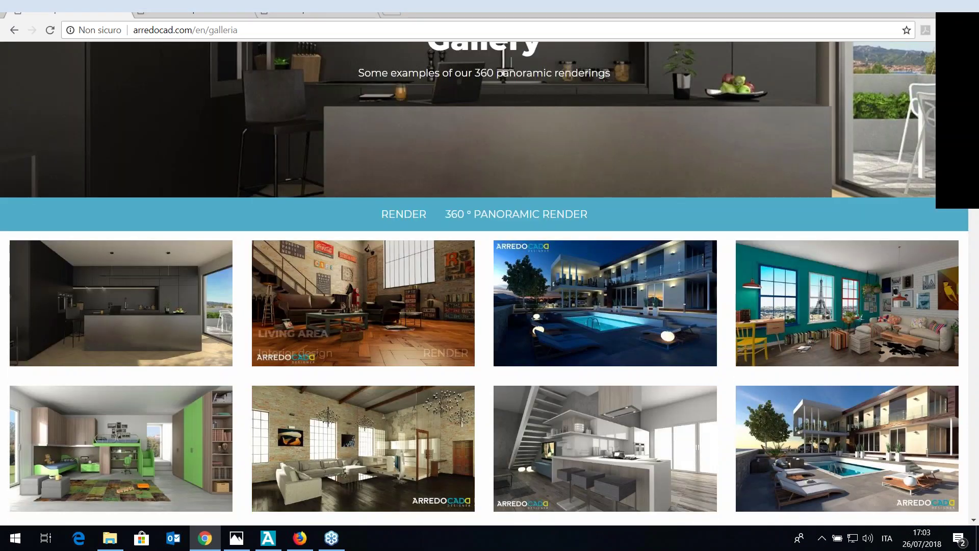
pyautogui.click(230, 324)
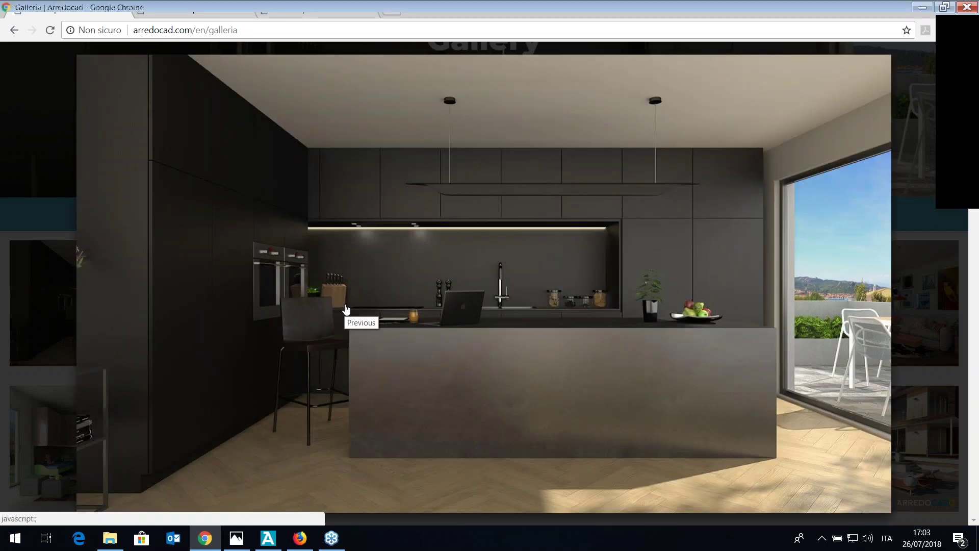
# - Browse the enlarged gallery renders from the industrial living room through to the open-plan living area with the turquoise sofa
pyautogui.click(345, 309)
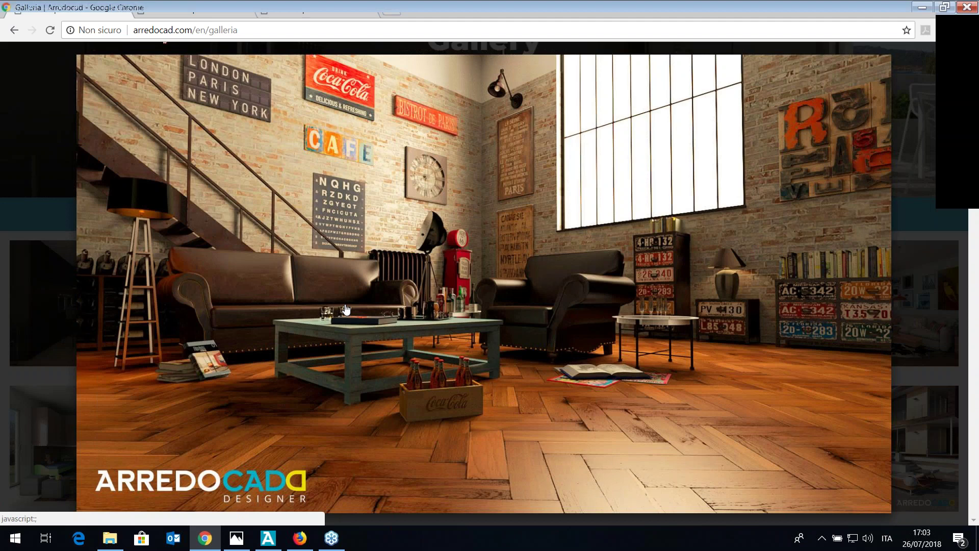
pyautogui.click(345, 309)
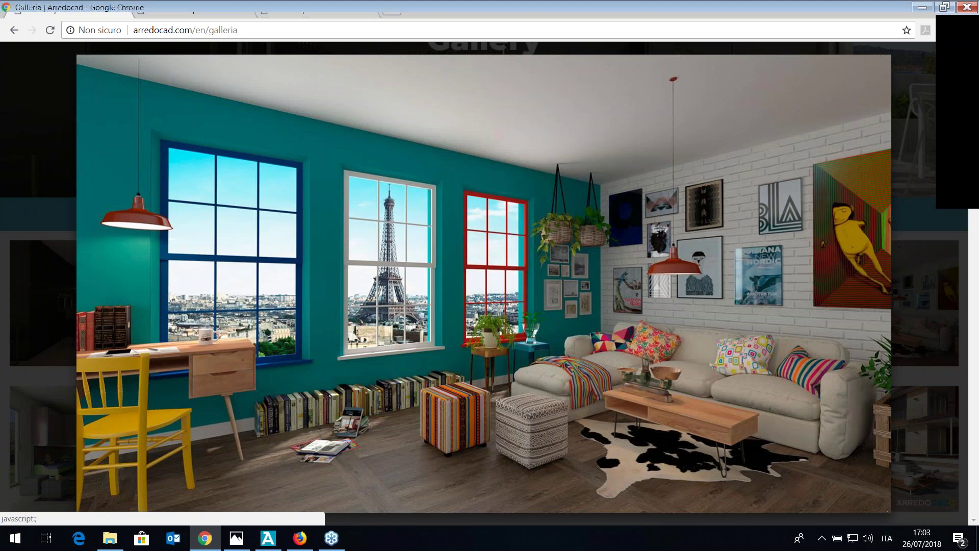
pyautogui.press('Right')
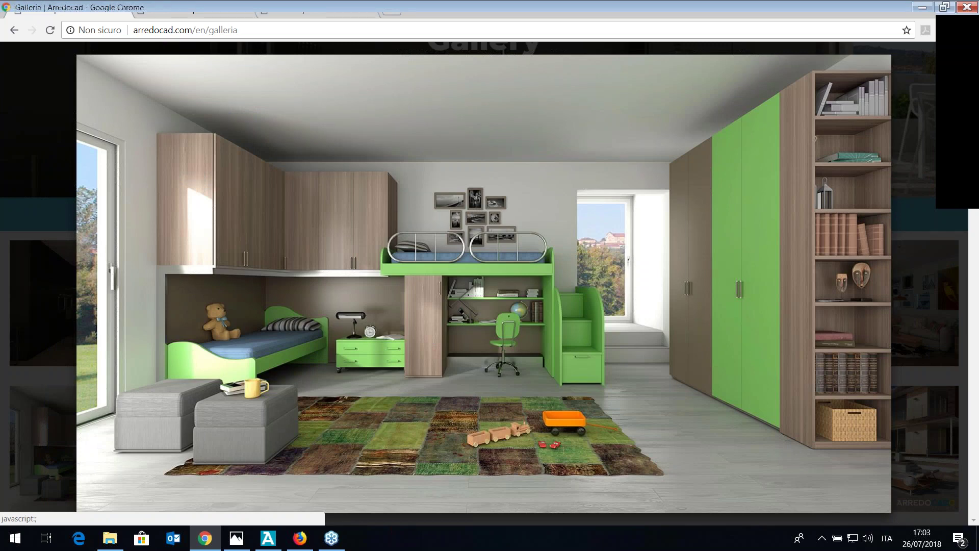
pyautogui.press('Right')
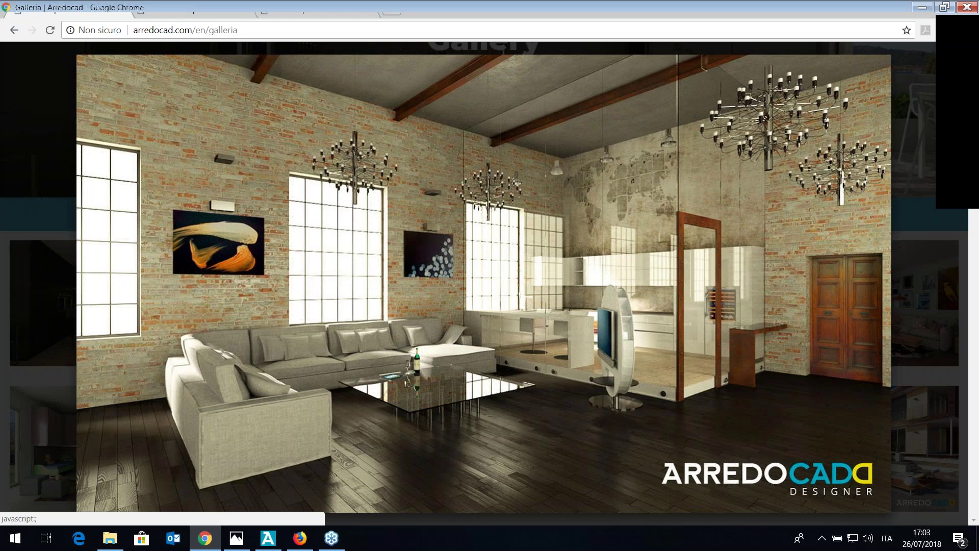
pyautogui.press('Right')
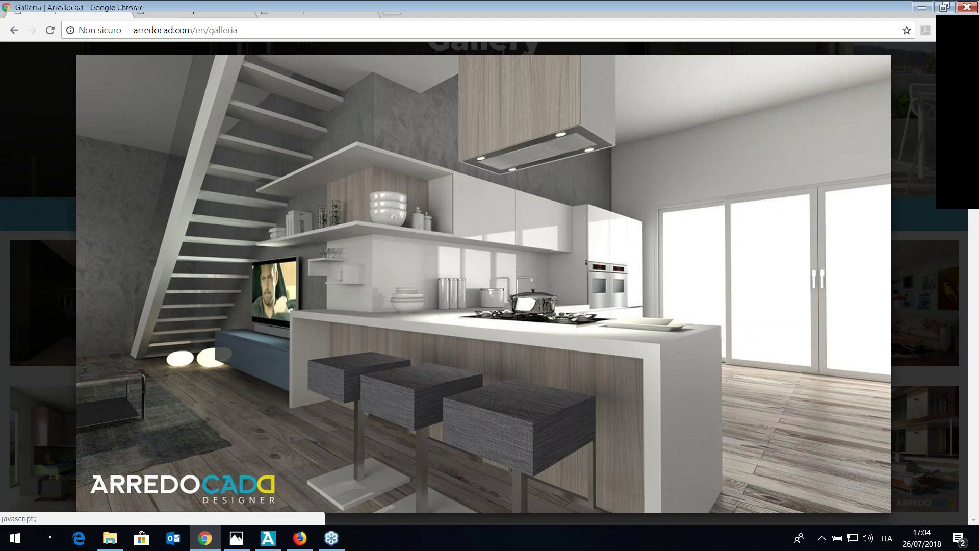
pyautogui.press('Right')
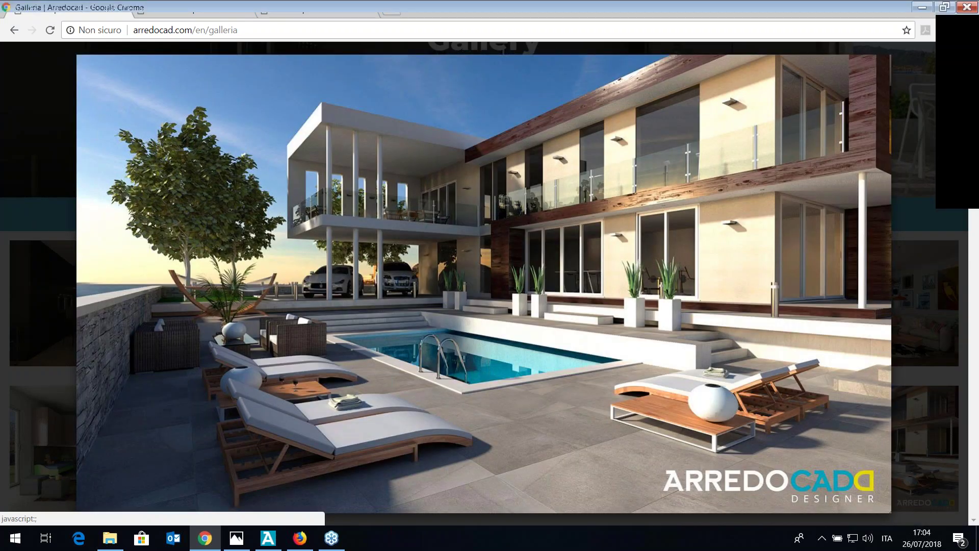
pyautogui.press('Right')
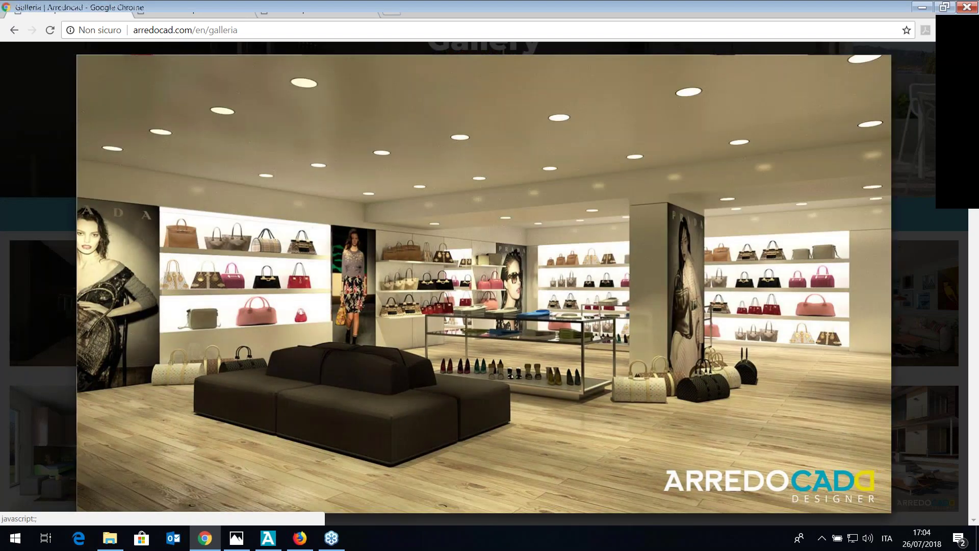
pyautogui.press('Right')
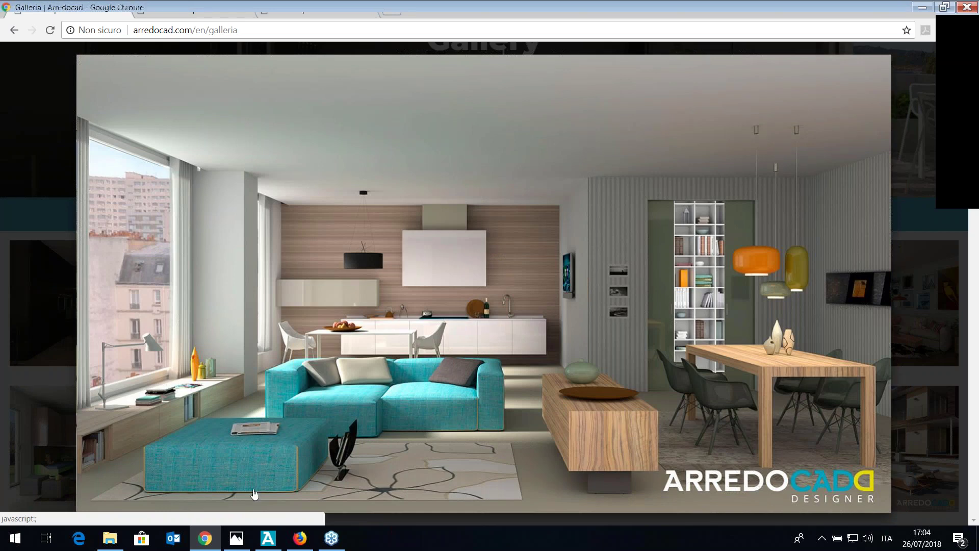
# - Switch to the Photos app and compare the furnishing variants of the Paris apartment from Render_0 (2).jpg to Render_0 (5).jpg
pyautogui.click(236, 538)
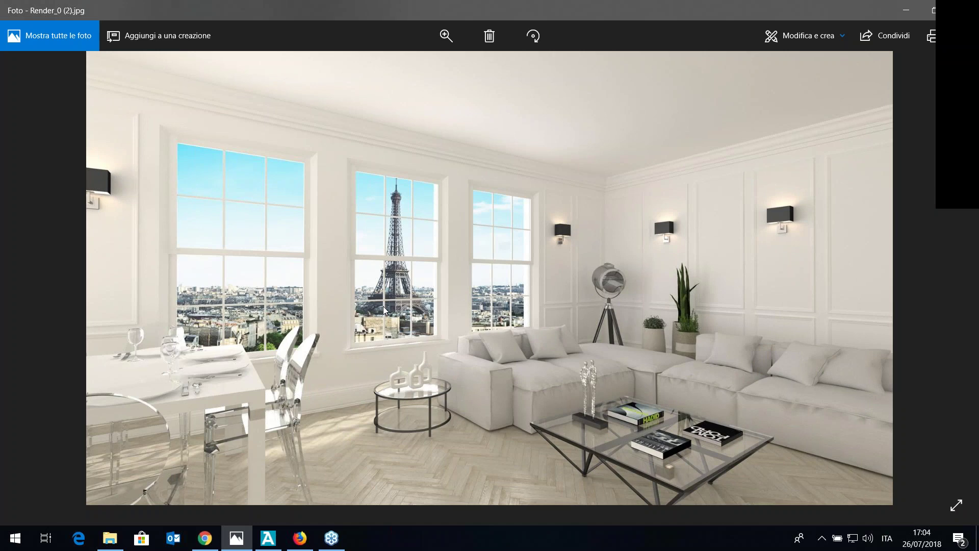
pyautogui.press('Right')
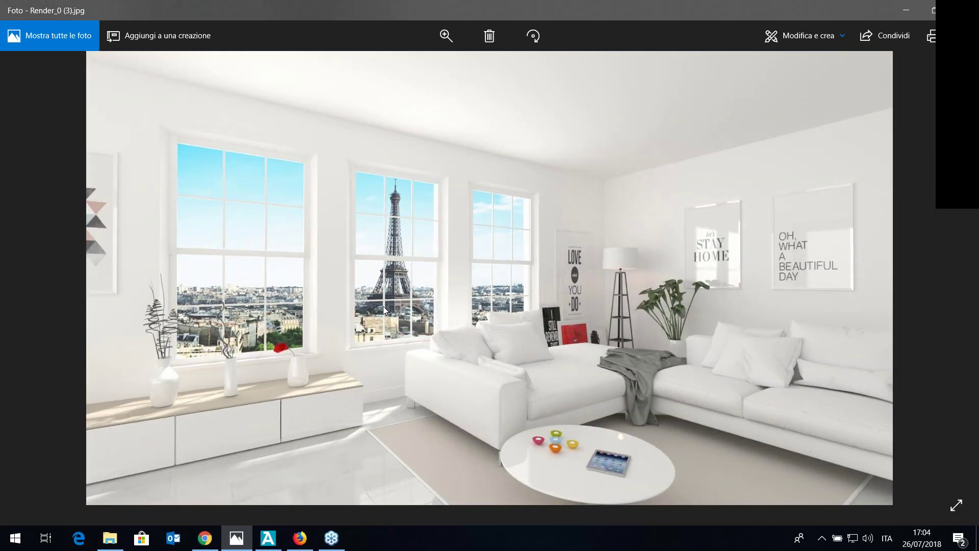
pyautogui.press('Right')
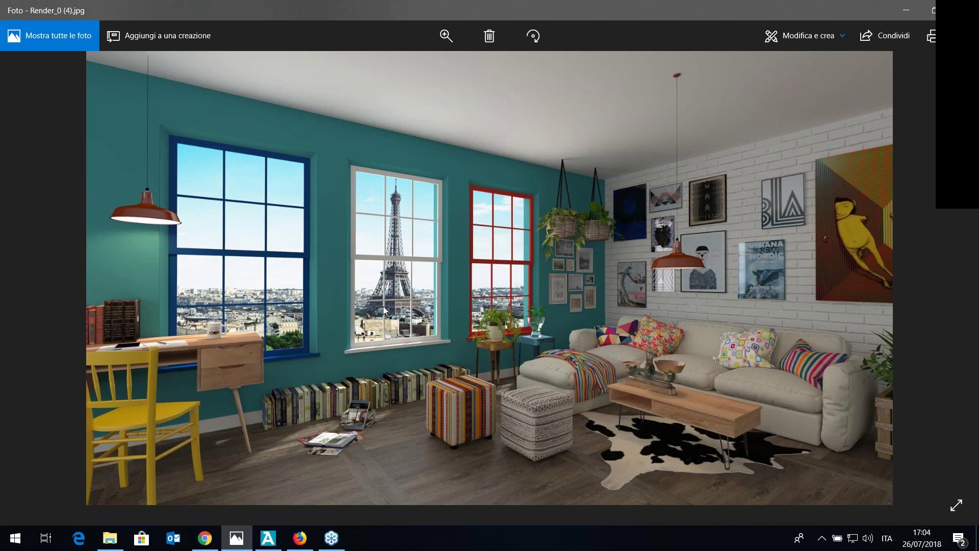
pyautogui.press('Right')
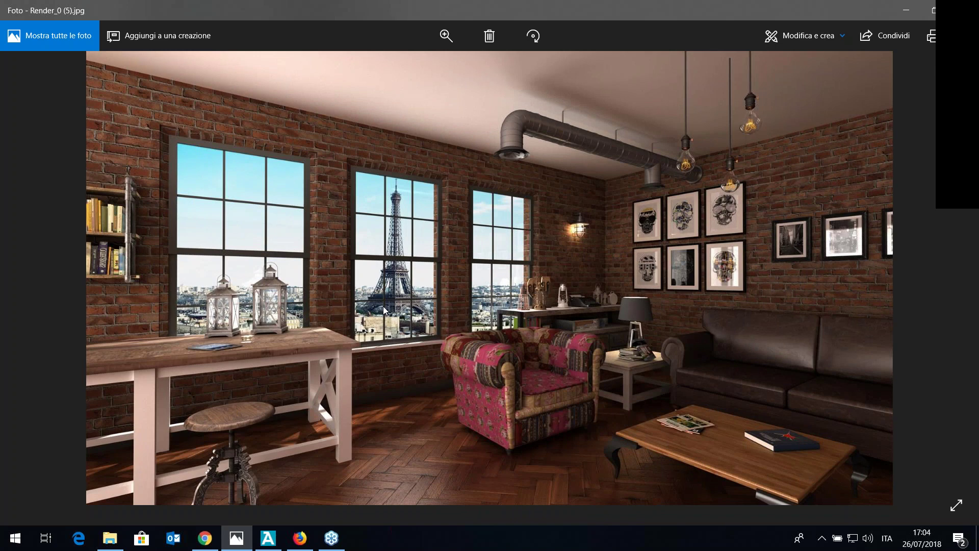
pyautogui.press('Left')
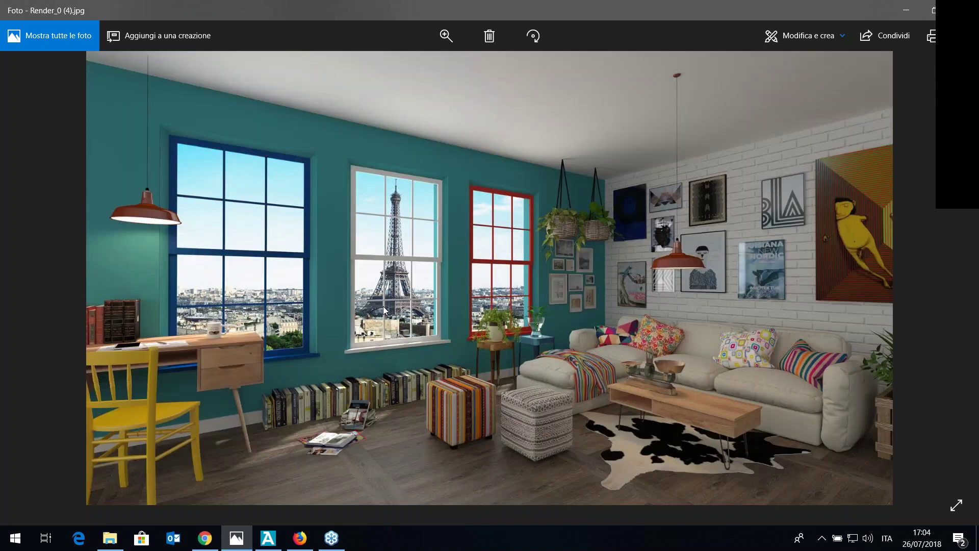
pyautogui.press('Left')
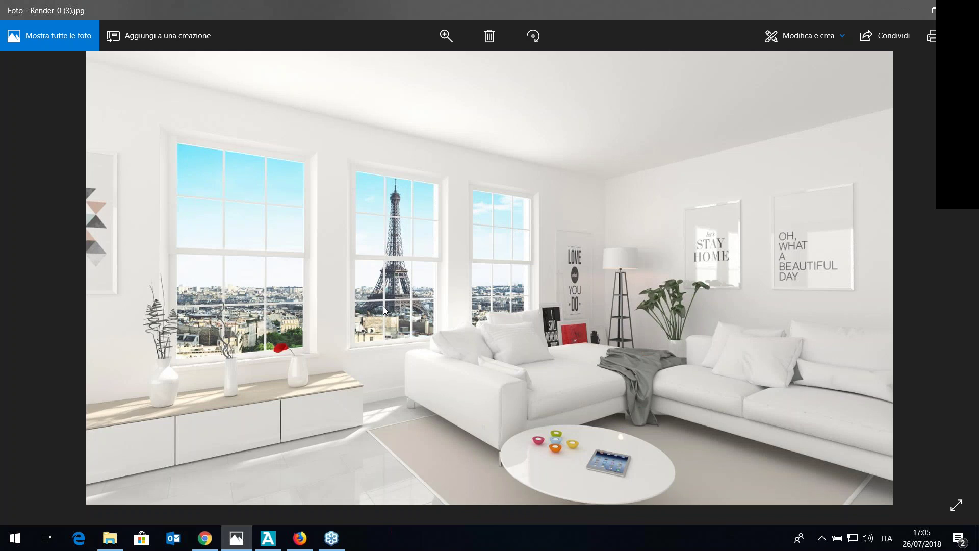
pyautogui.press('Left')
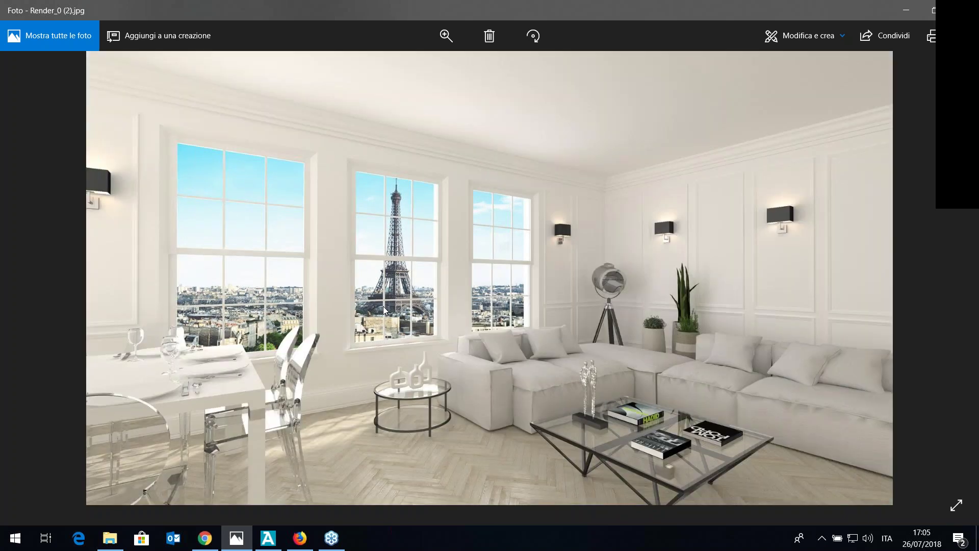
pyautogui.press('Right')
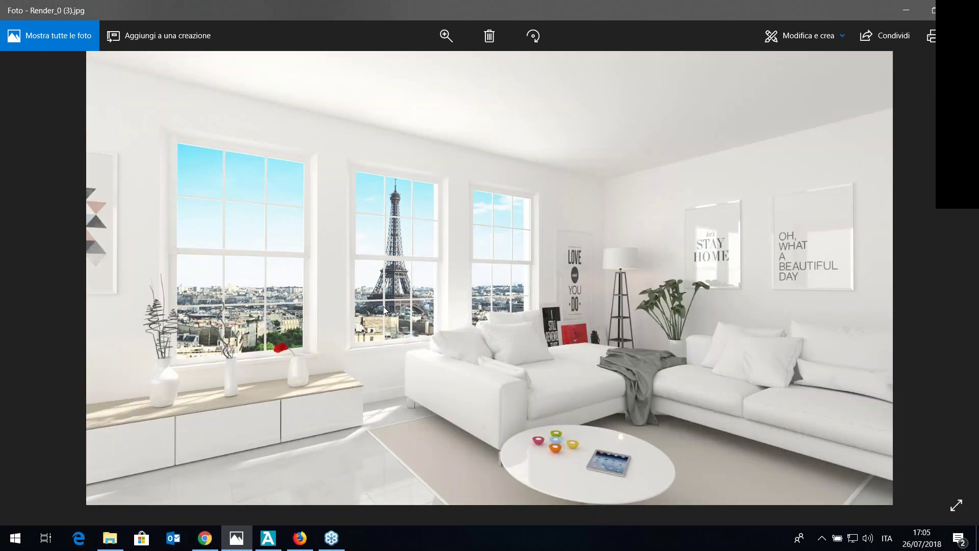
pyautogui.press('Right')
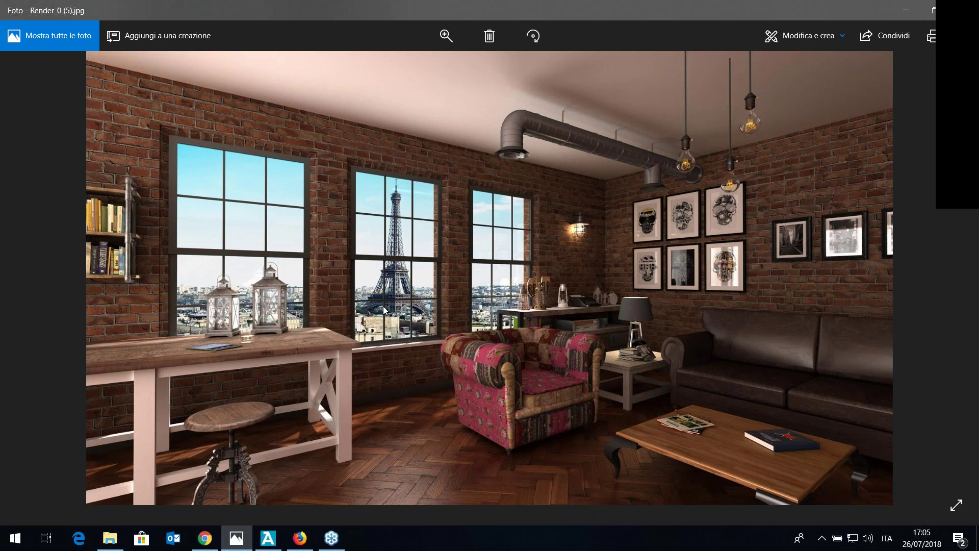
# - Compare the day and night renders of the dark kitchen and pool villa, continuing through to Render_7b.jpg
pyautogui.press('Right')
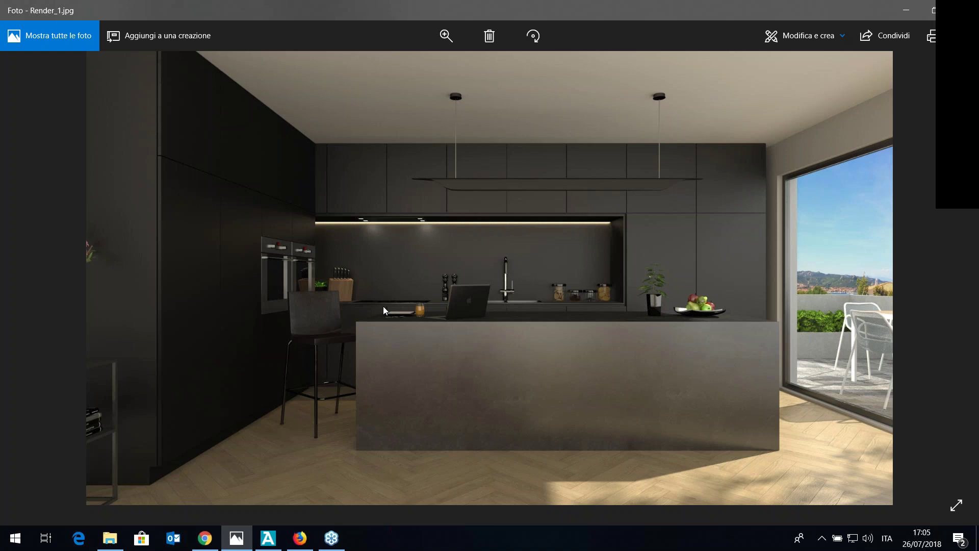
pyautogui.press('Right')
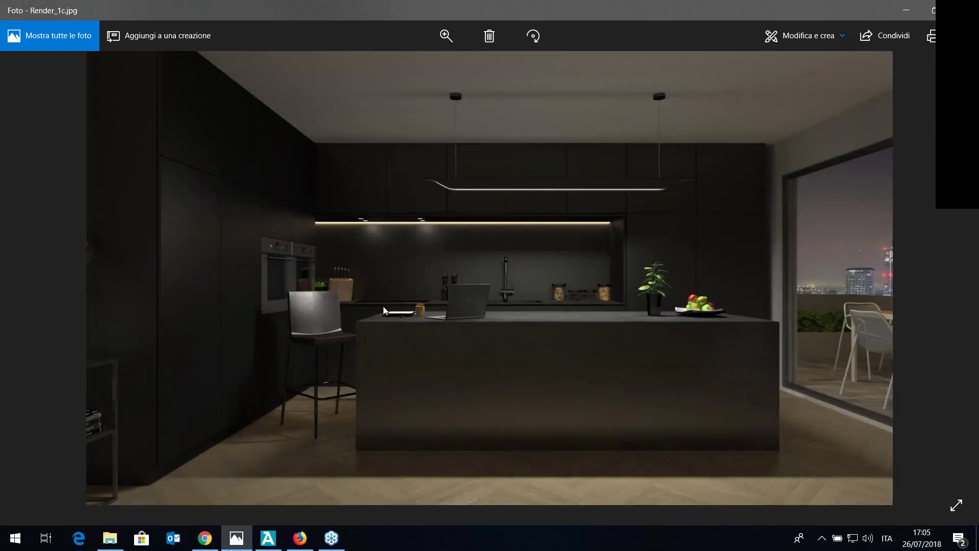
pyautogui.press('Right')
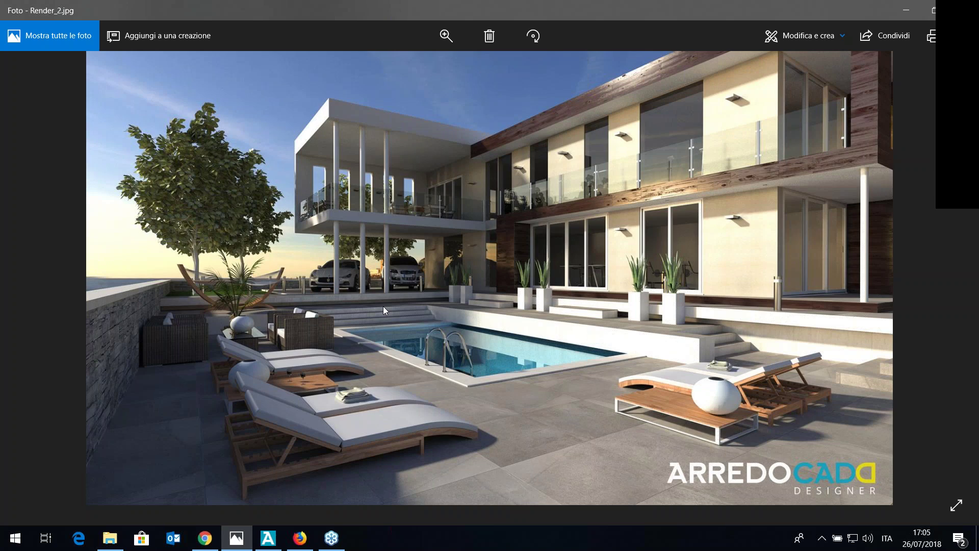
pyautogui.press('Right')
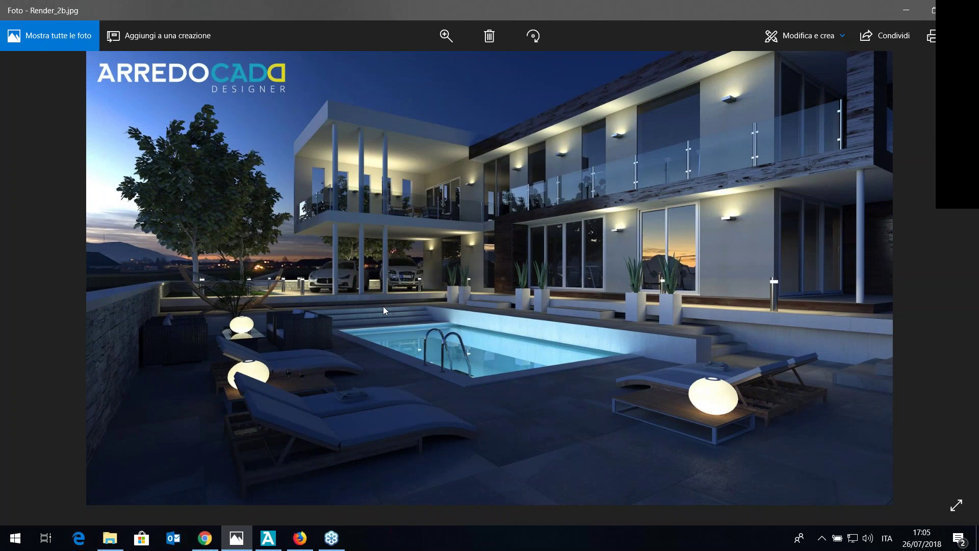
pyautogui.press('Right')
pyautogui.press('Right')
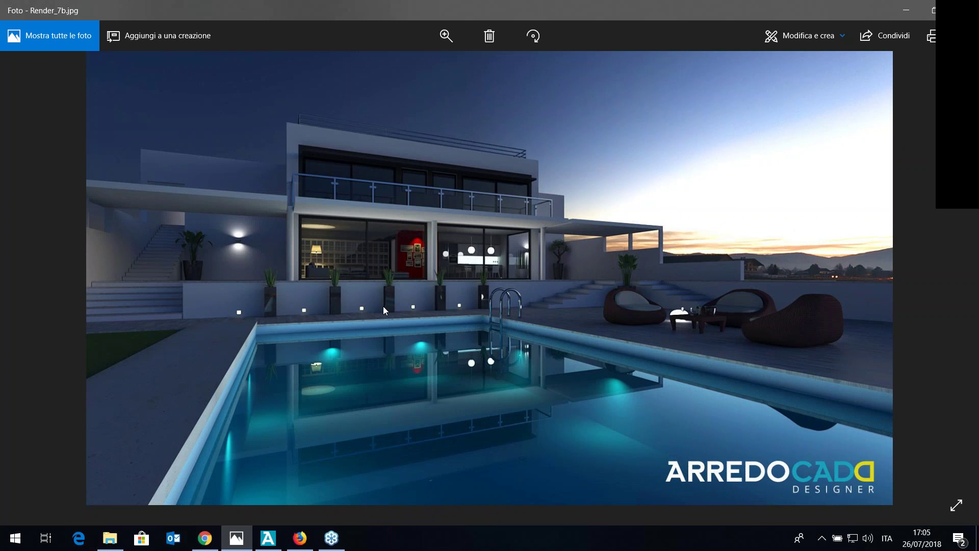
# - Examine the lighting variants of the interior renders from Render_8.jpg through to Render_17b.jpg
pyautogui.press('Right')
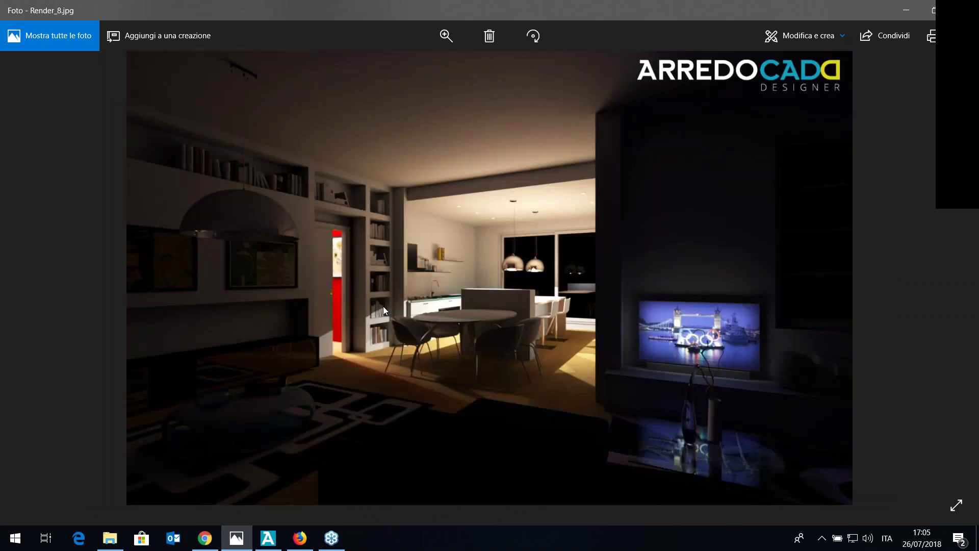
pyautogui.press('Right')
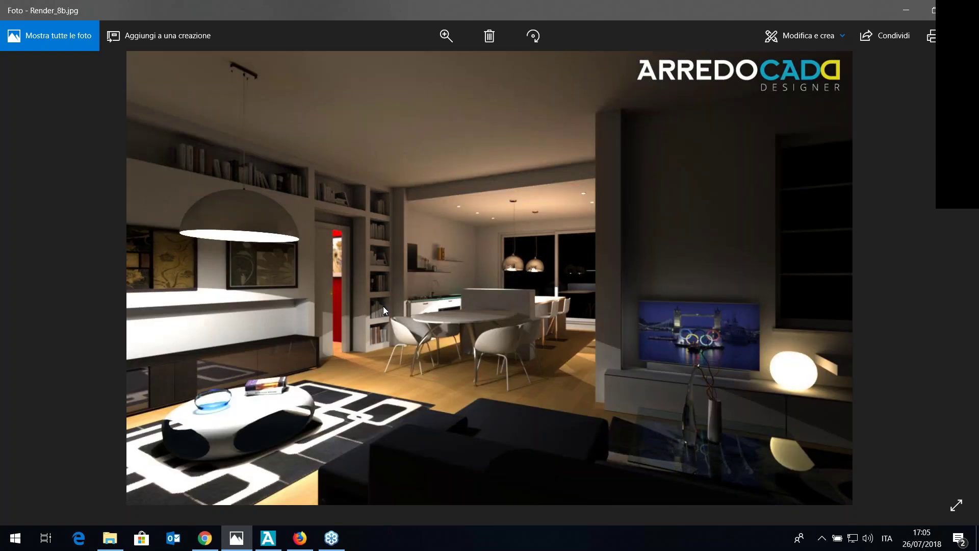
pyautogui.press('Right')
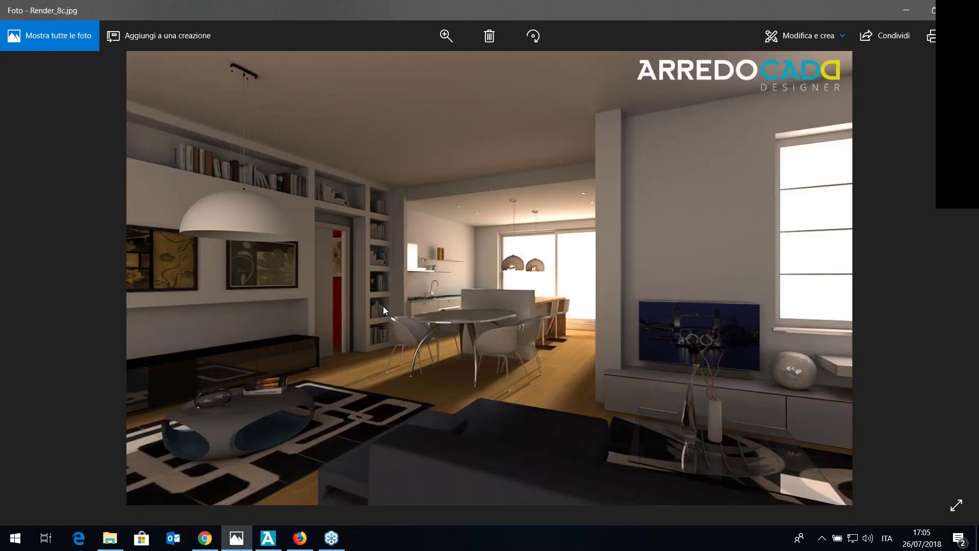
pyautogui.press('Right')
pyautogui.press('Right')
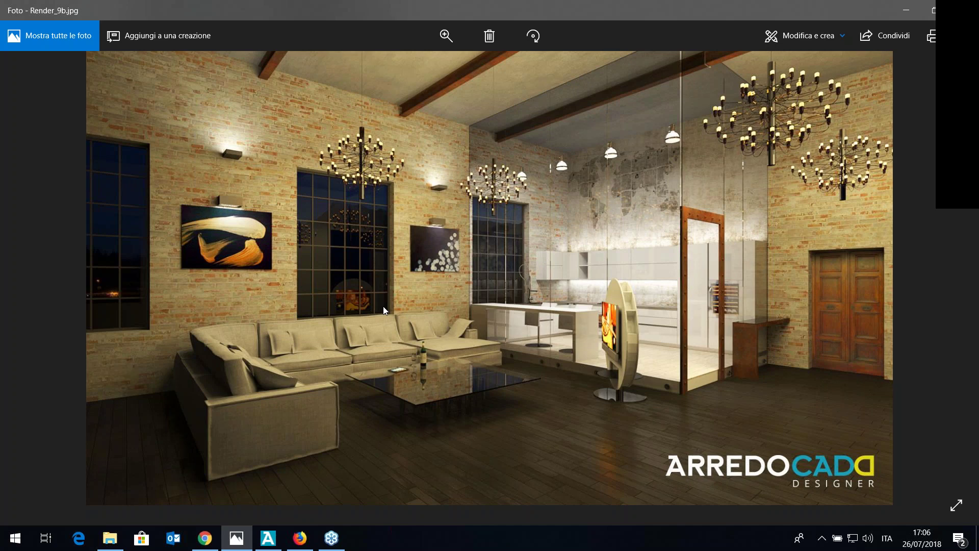
pyautogui.press('Right')
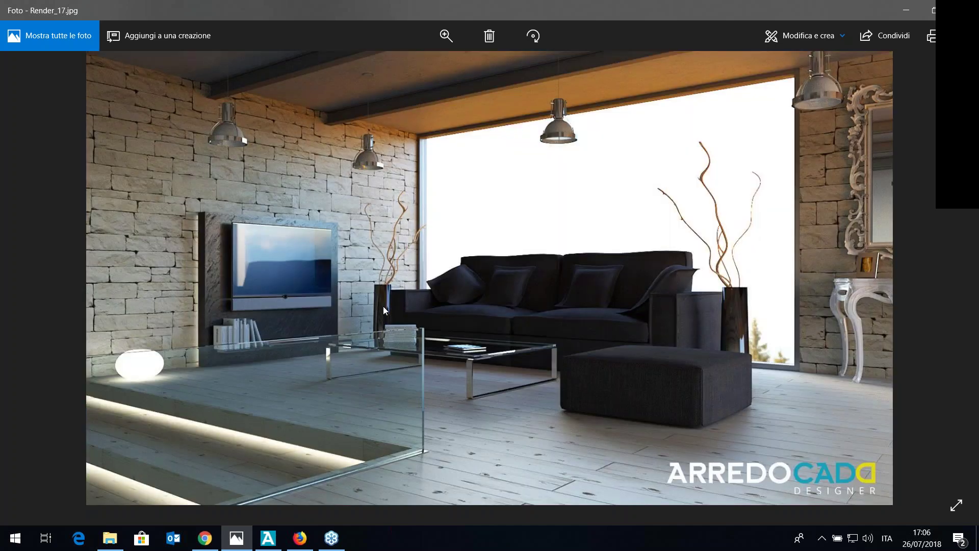
pyautogui.press('Right')
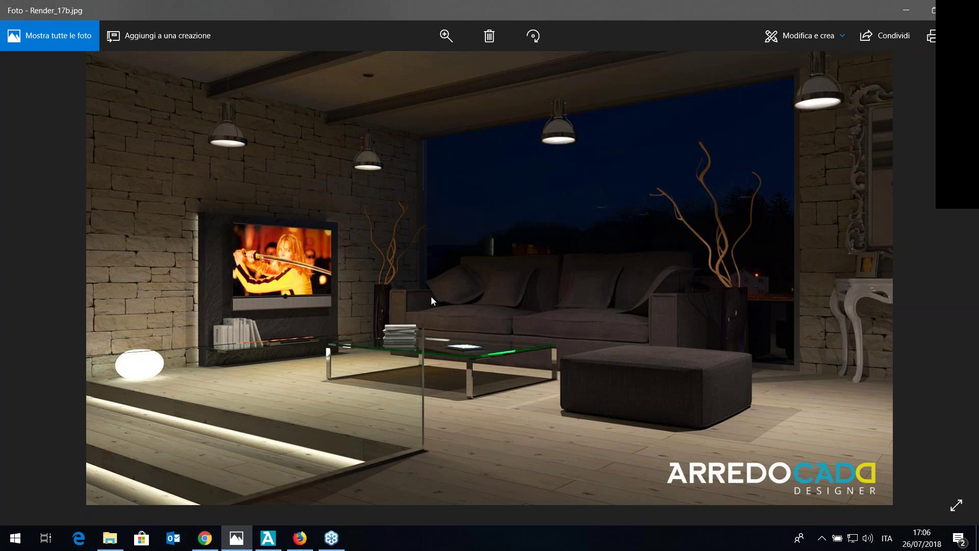
# - Switch back to the Gallery page in Chrome, close the enlarged render and browse down to the 360° Panoramic Render section
pyautogui.click(297, 541)
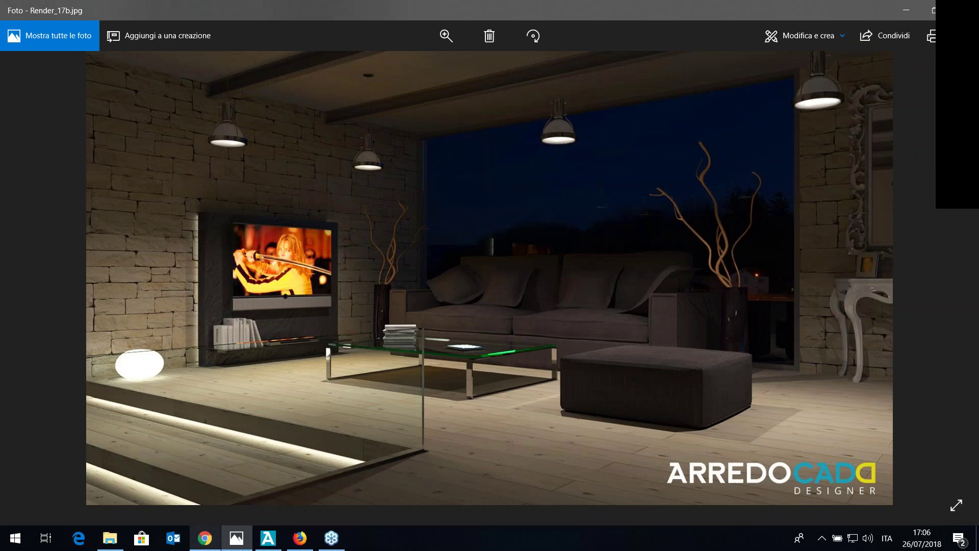
pyautogui.click(206, 543)
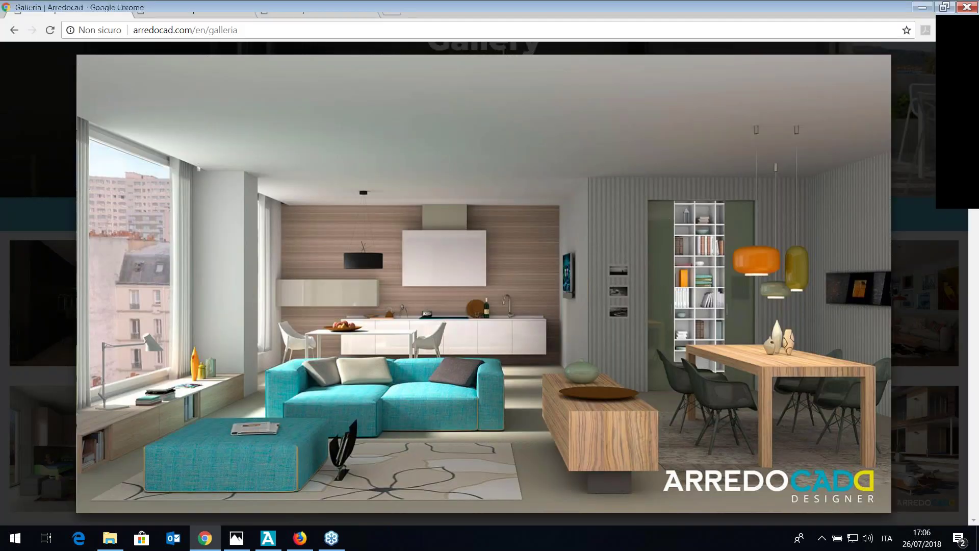
pyautogui.click(839, 234)
pyautogui.scroll(-2, 488, 291)
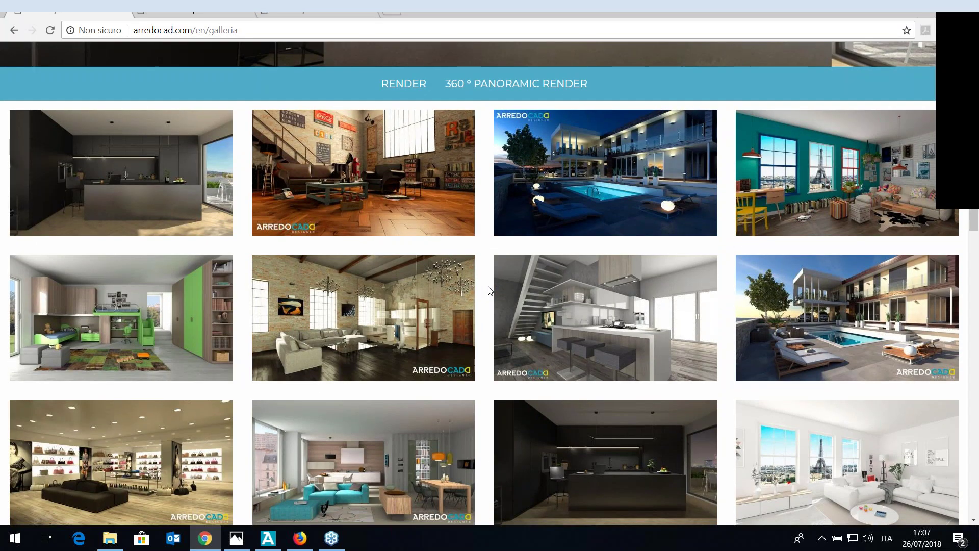
pyautogui.scroll(-5, 490, 285)
pyautogui.scroll(-6, 492, 280)
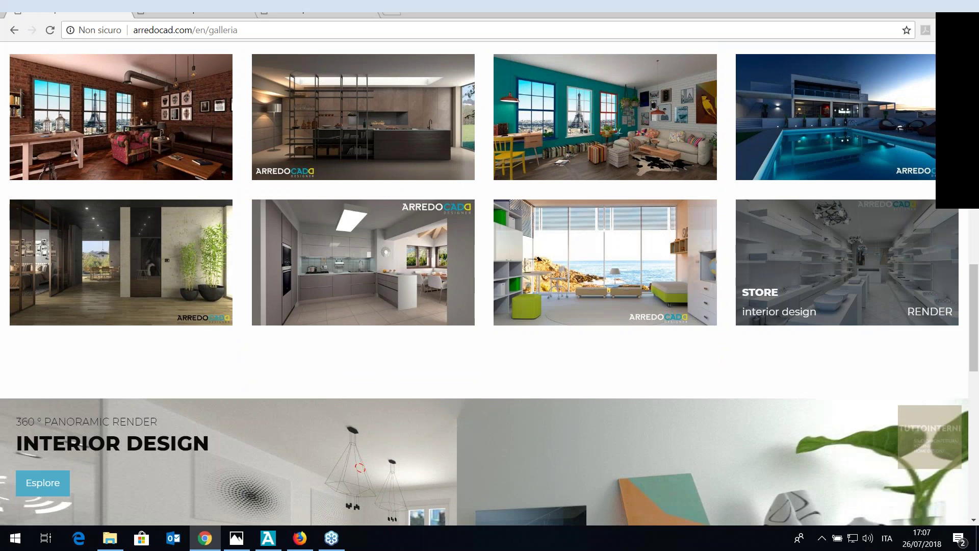
# - Open the hallway apartment's 360° panorama from the gallery and tour it from the living room to the bedroom
pyautogui.scroll(-4, 744, 281)
pyautogui.scroll(-5, 636, 389)
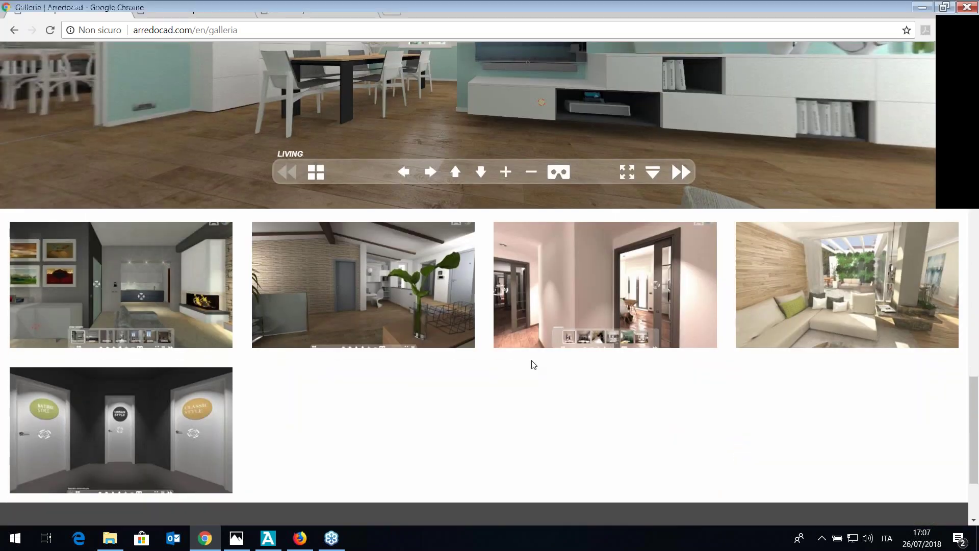
pyautogui.click(515, 301)
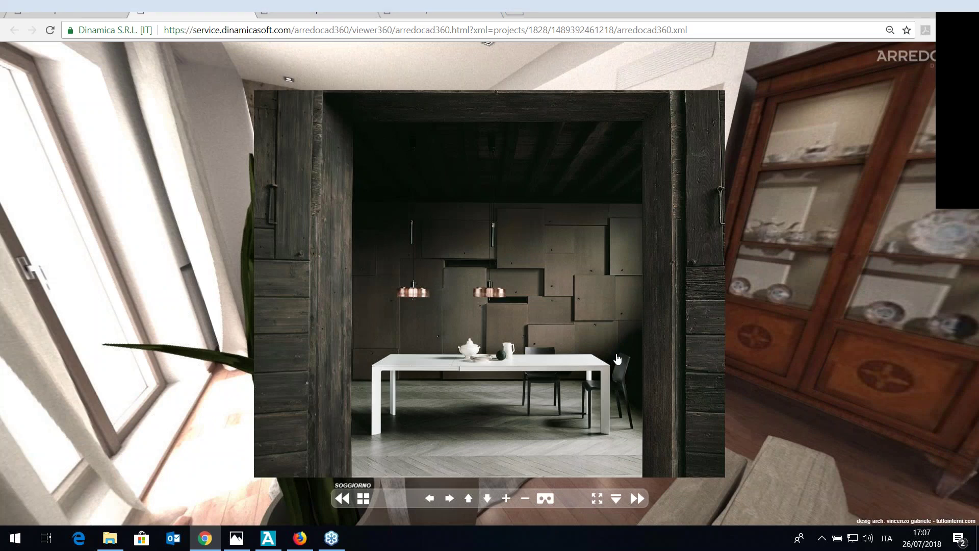
pyautogui.click(617, 359)
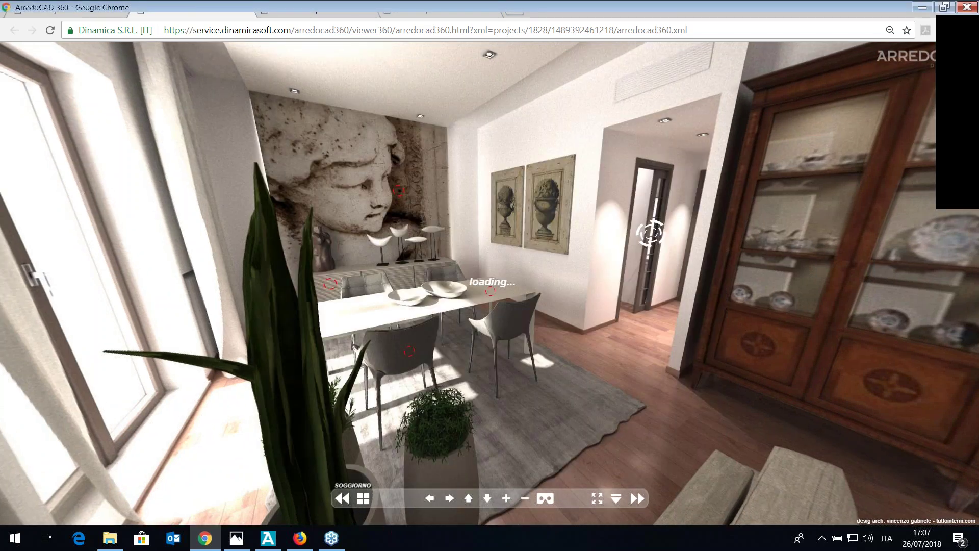
pyautogui.click(637, 490)
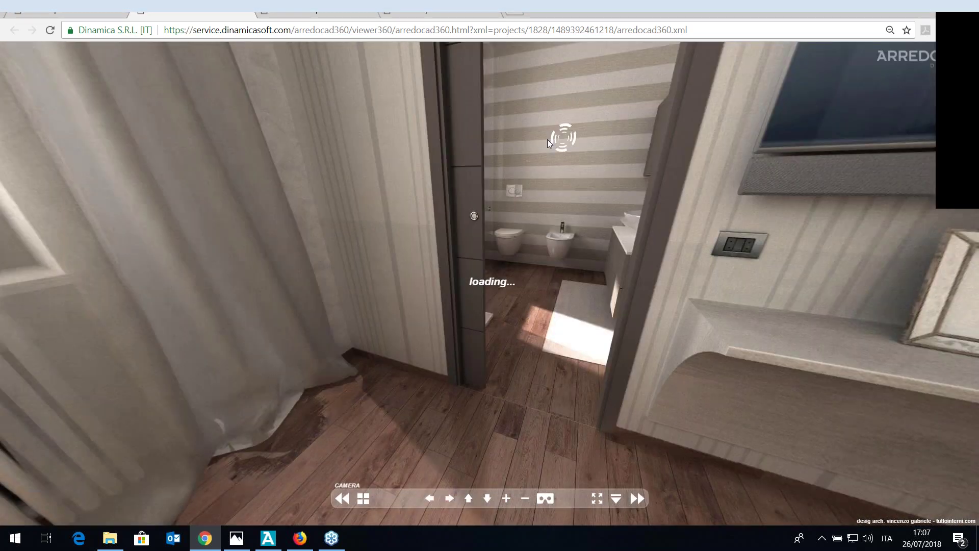
# - Tour the panorama's bathroom, viewing its wall tile samples, and continue back through the bedroom to the next room
pyautogui.click(551, 139)
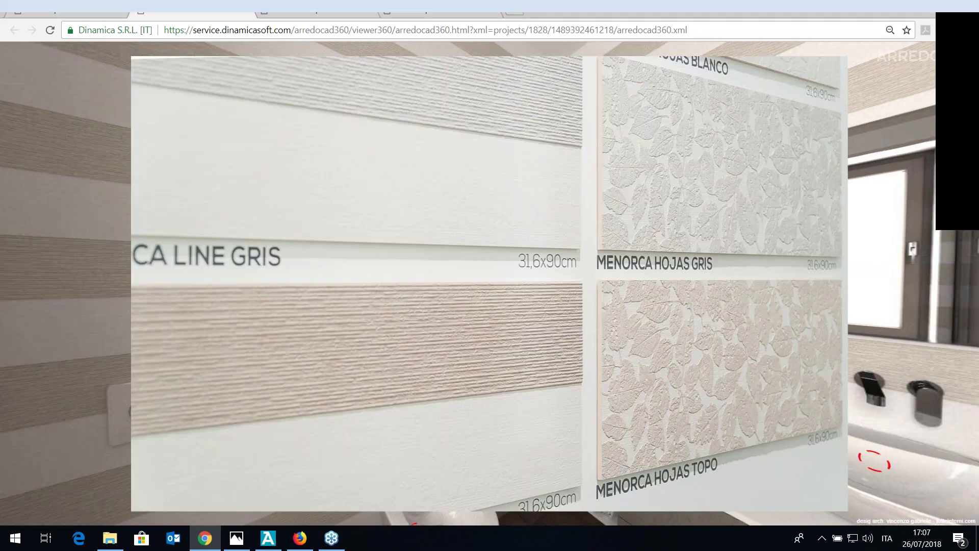
pyautogui.click(603, 321)
pyautogui.moveTo(603, 322); pyautogui.dragTo(439, 273)
pyautogui.moveTo(640, 222); pyautogui.dragTo(385, 198)
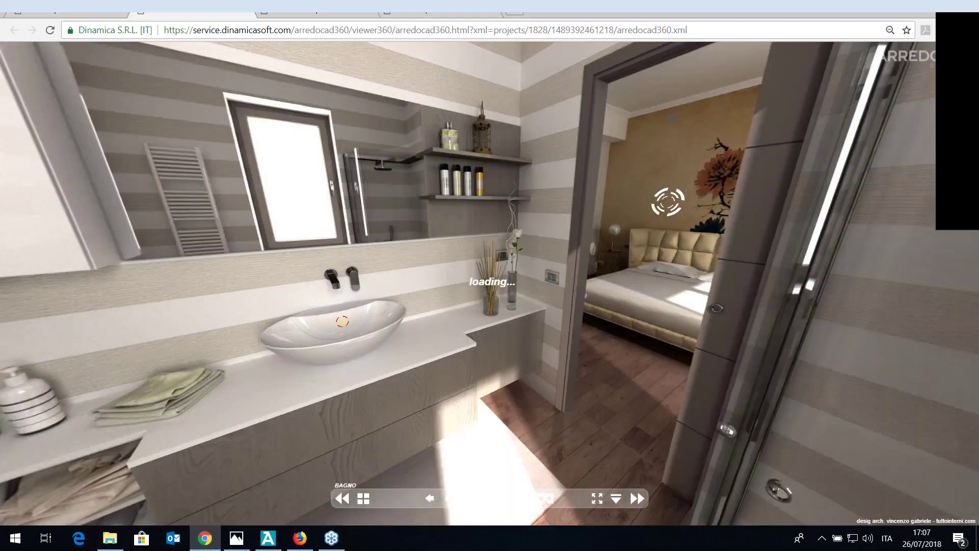
pyautogui.click(667, 202)
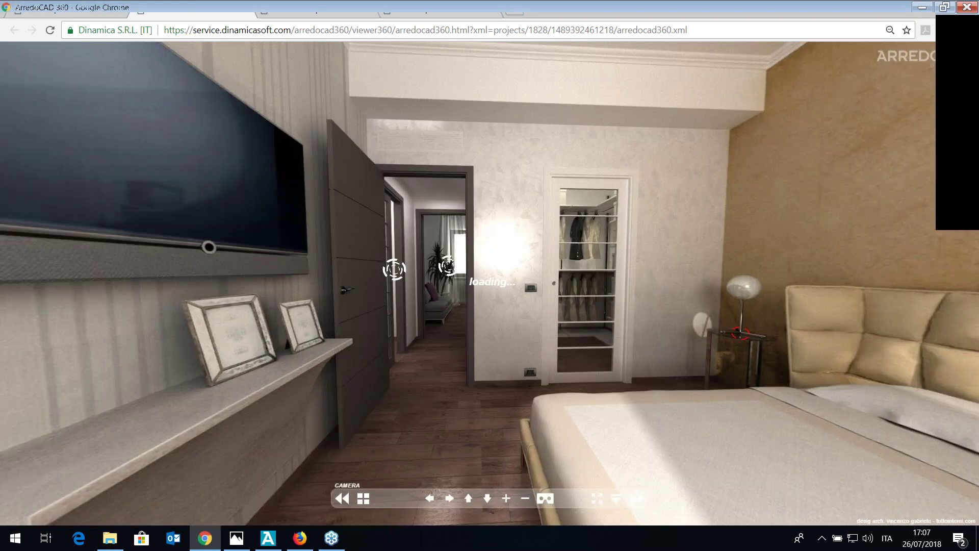
pyautogui.click(434, 277)
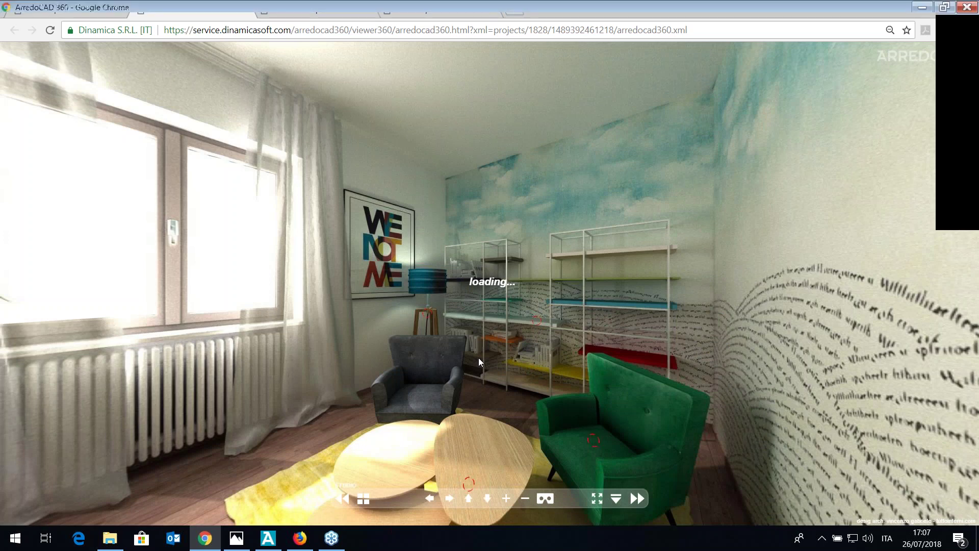
# - Switch to the ArredoCAD Features page and watch the 3D Experience with Oculus video in full screen
pyautogui.click(326, 9)
pyautogui.scroll(-7, 669, 357)
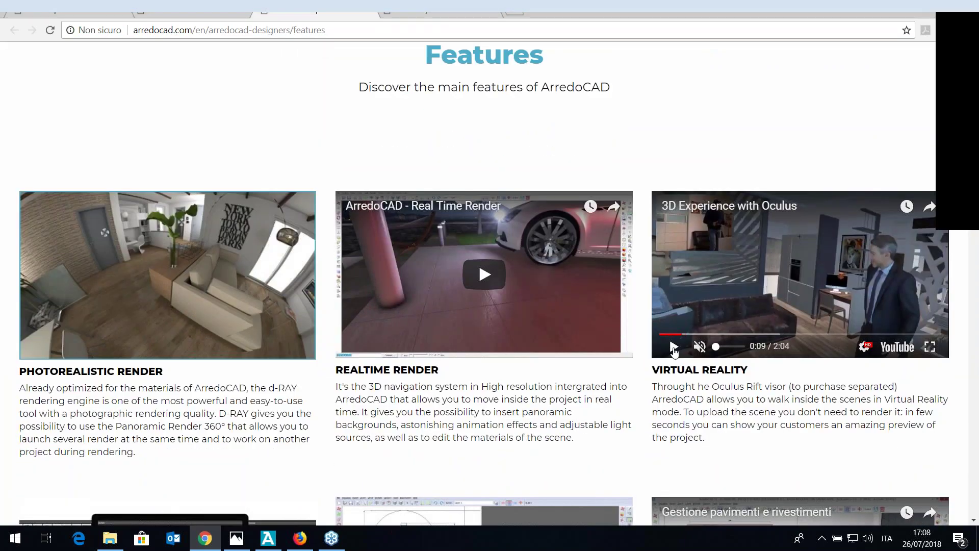
pyautogui.click(674, 346)
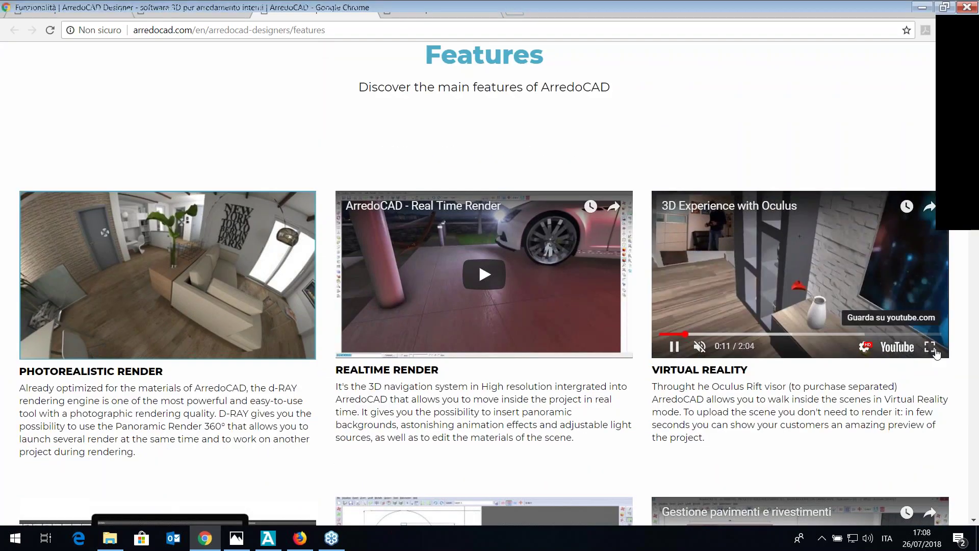
pyautogui.click(930, 346)
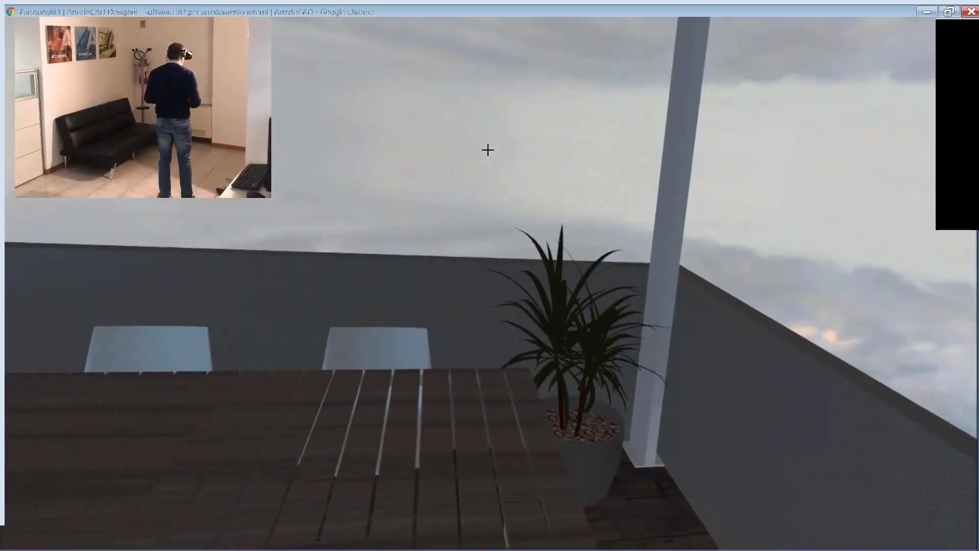
pyautogui.press('Escape')
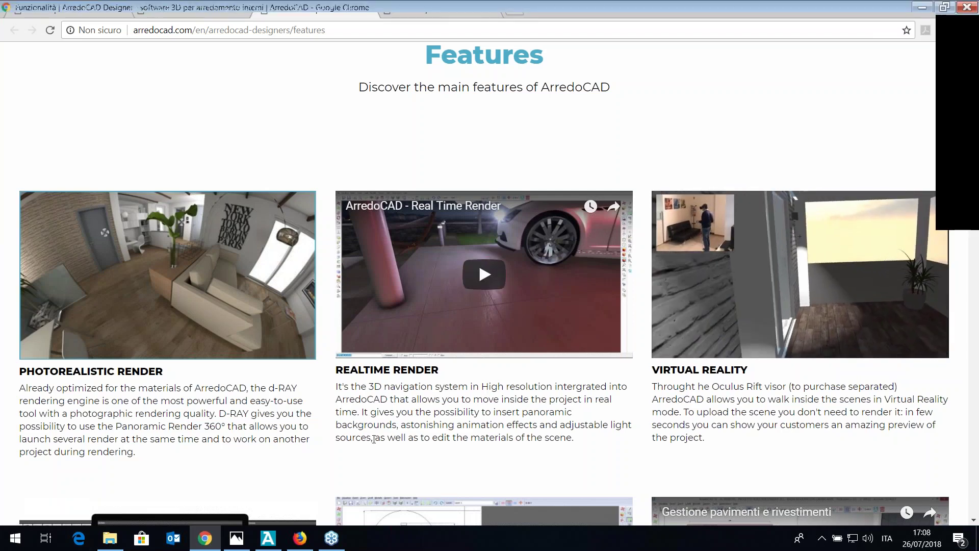
# - Switch to ArredoCAD and set the Door Colour in the Current Model Finish Table to Medium 1 from Wood Middle Colors
pyautogui.click(270, 539)
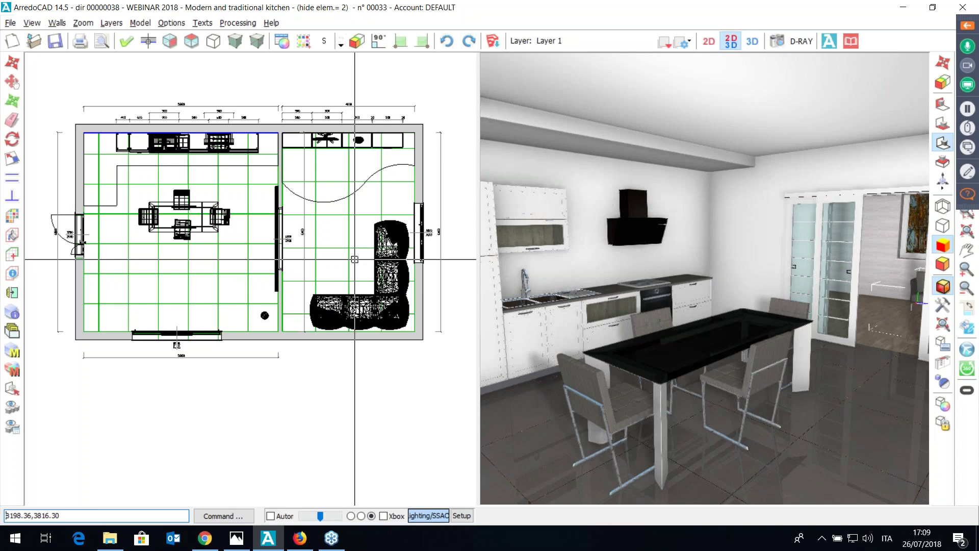
pyautogui.moveTo(704, 279); pyautogui.dragTo(705, 278)
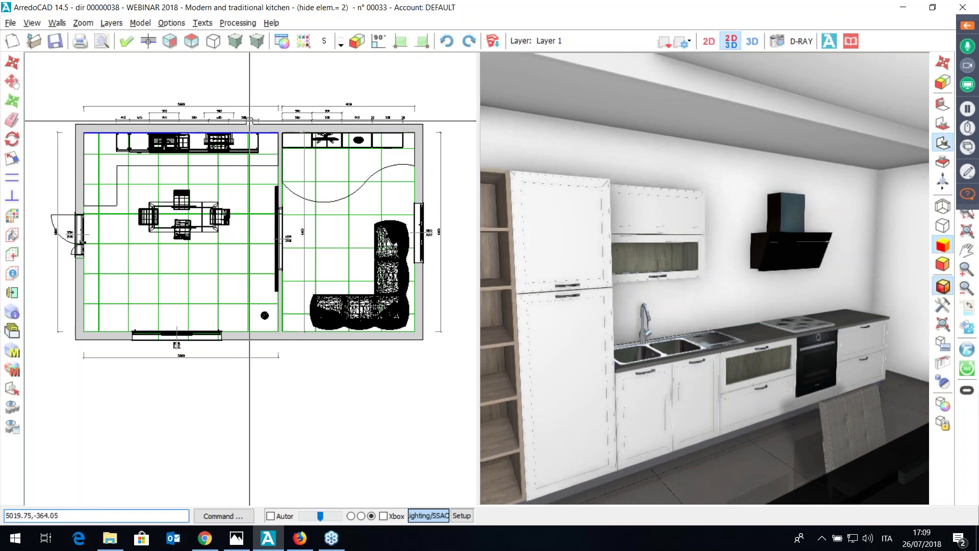
pyautogui.click(140, 22)
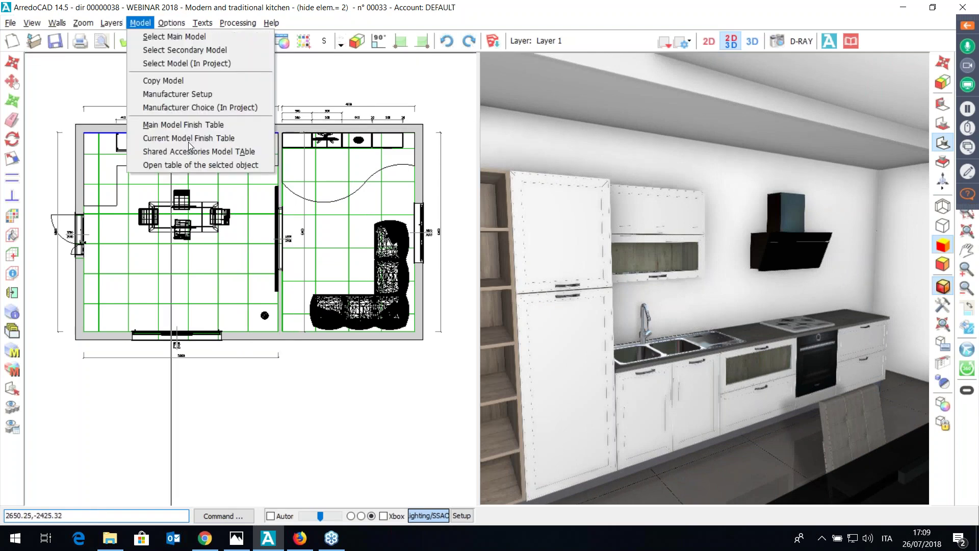
pyautogui.click(189, 138)
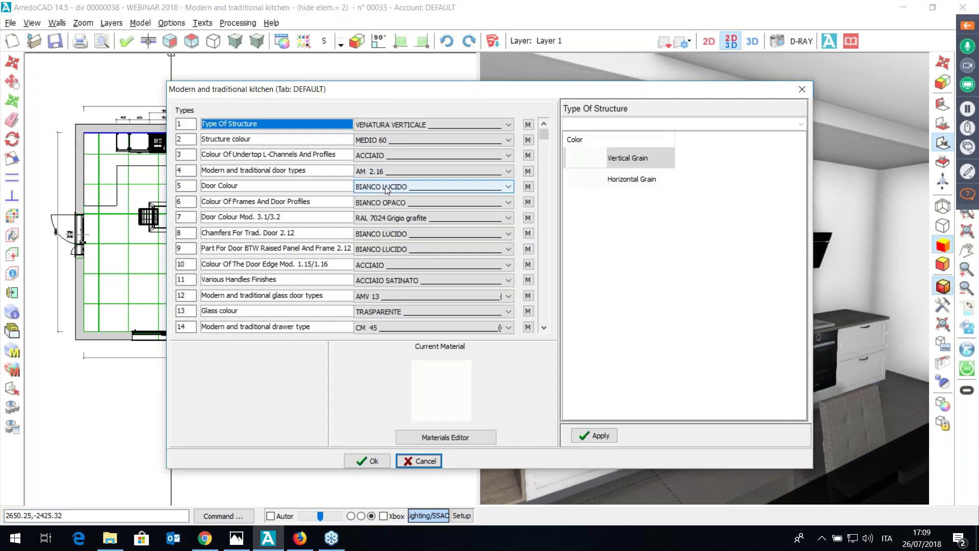
pyautogui.click(385, 185)
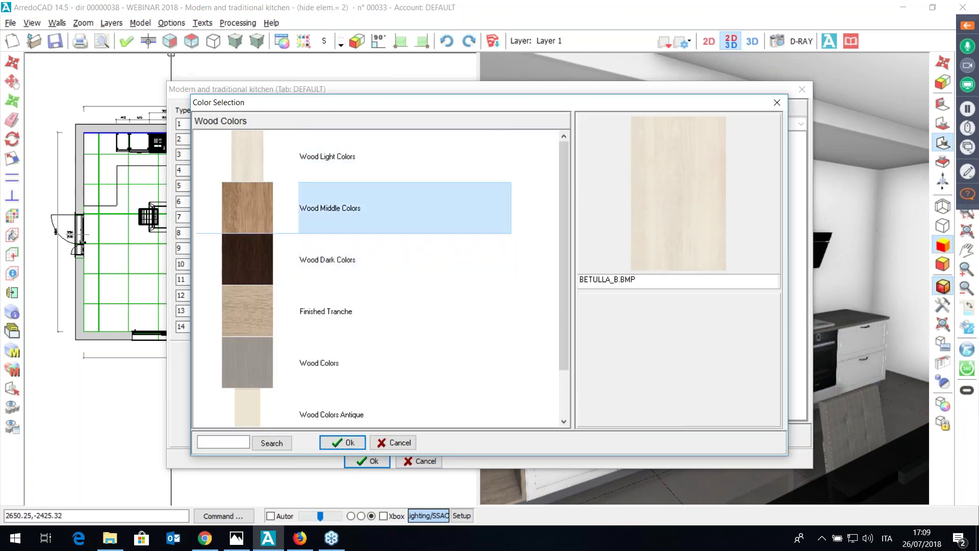
pyautogui.doubleClick(390, 204)
pyautogui.doubleClick(398, 166)
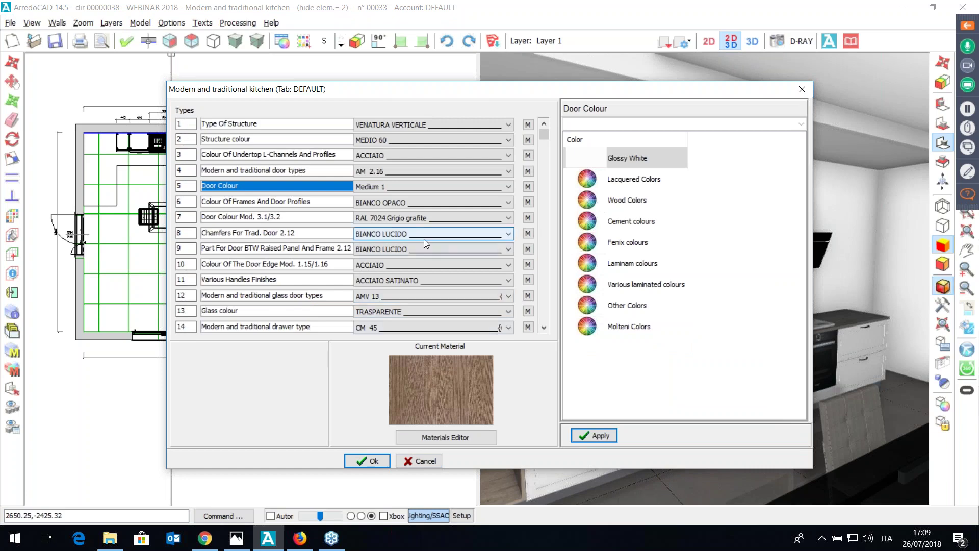
# - Set the Drawer Colour to the wood finish Medium 1 and apply the finish table to the kitchen
pyautogui.click(545, 327)
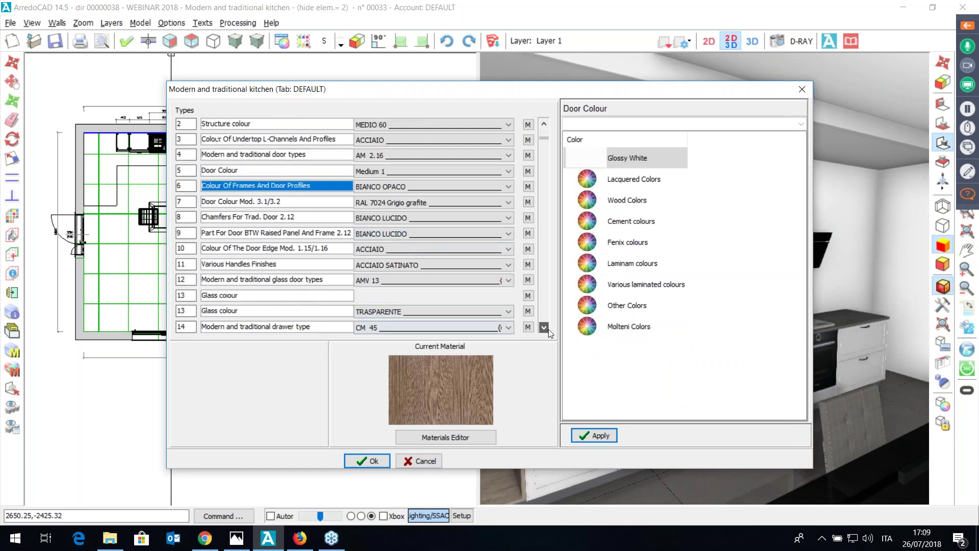
pyautogui.click(500, 329)
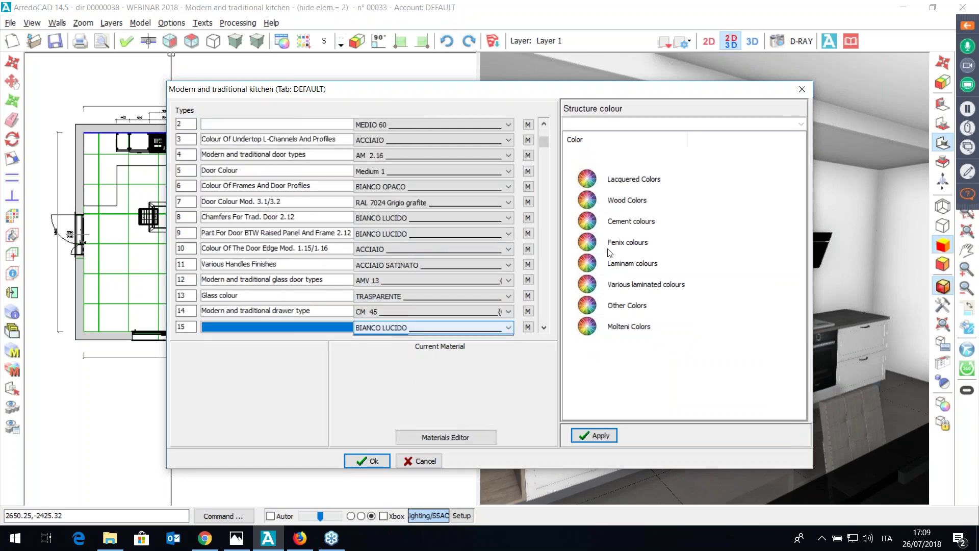
pyautogui.doubleClick(627, 200)
pyautogui.click(424, 227)
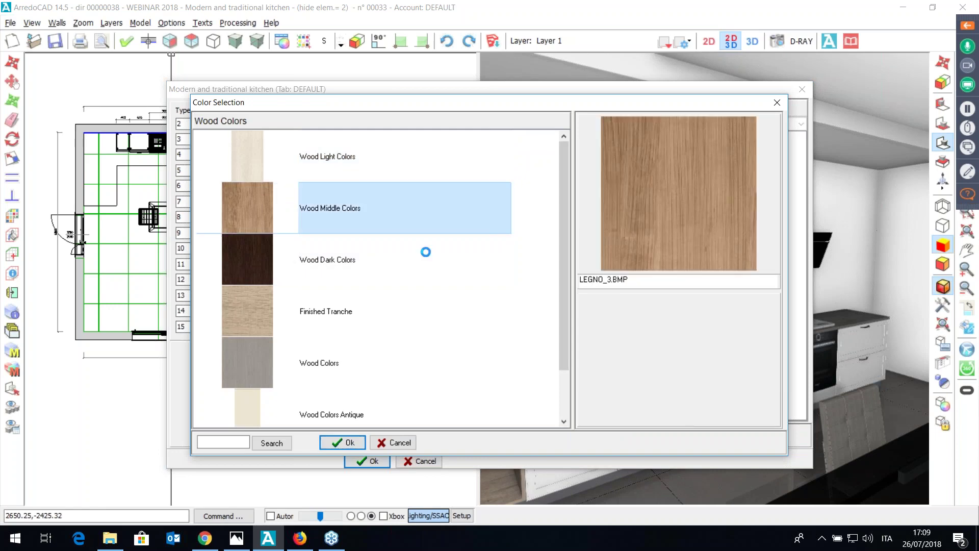
pyautogui.doubleClick(632, 335)
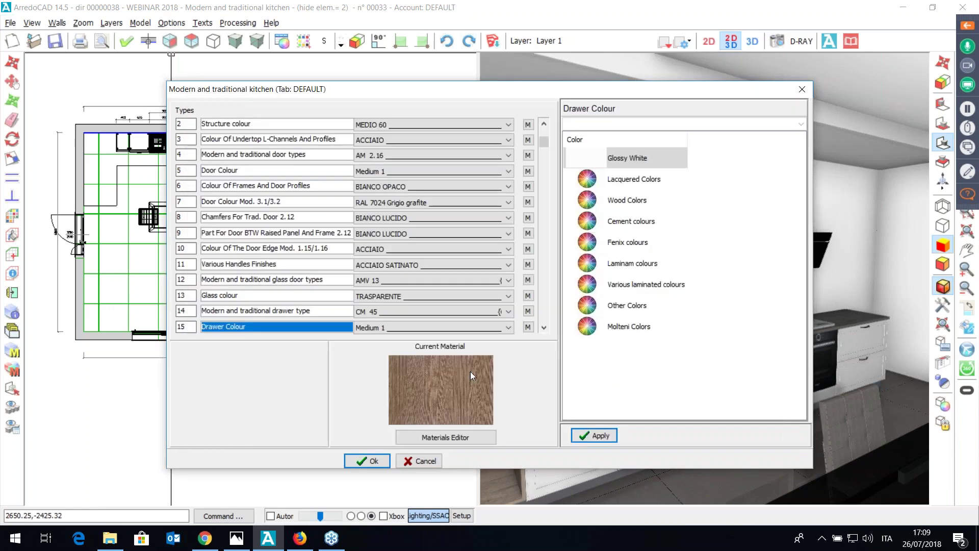
pyautogui.click(367, 459)
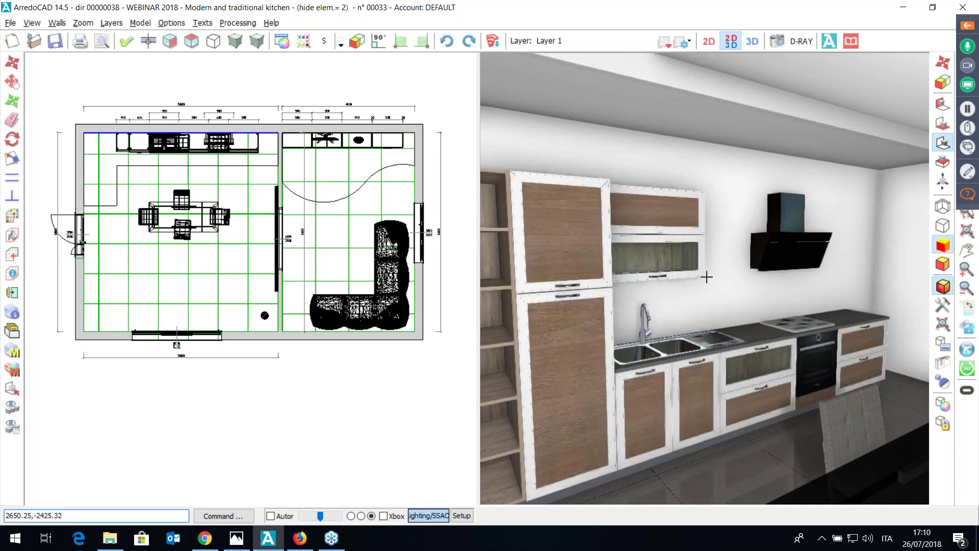
# - Replace the kitchen floor covering with tile MAT10 from SERIE 3, filtering the ceramics archive by PAVIMENTI
pyautogui.moveTo(704, 278); pyautogui.dragTo(618, 383, button='middle')
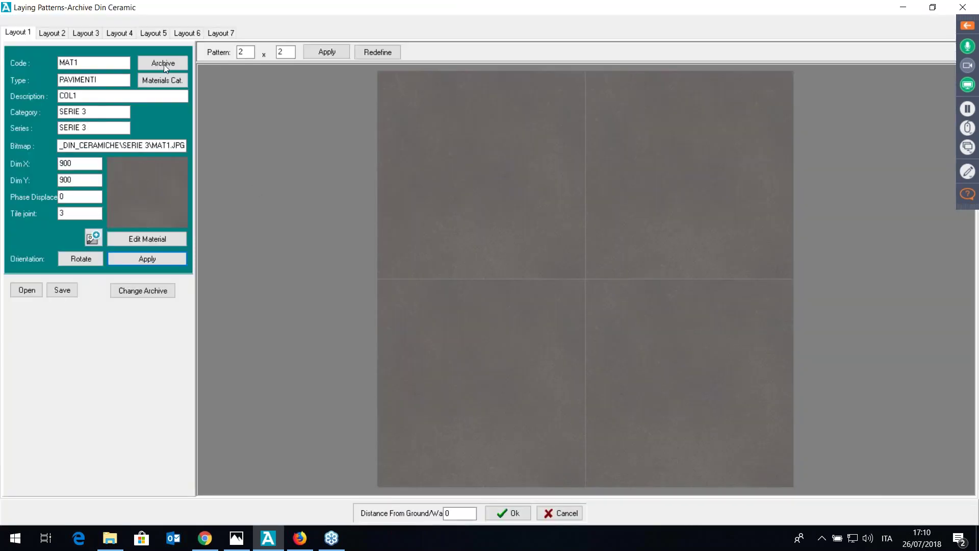
pyautogui.click(173, 67)
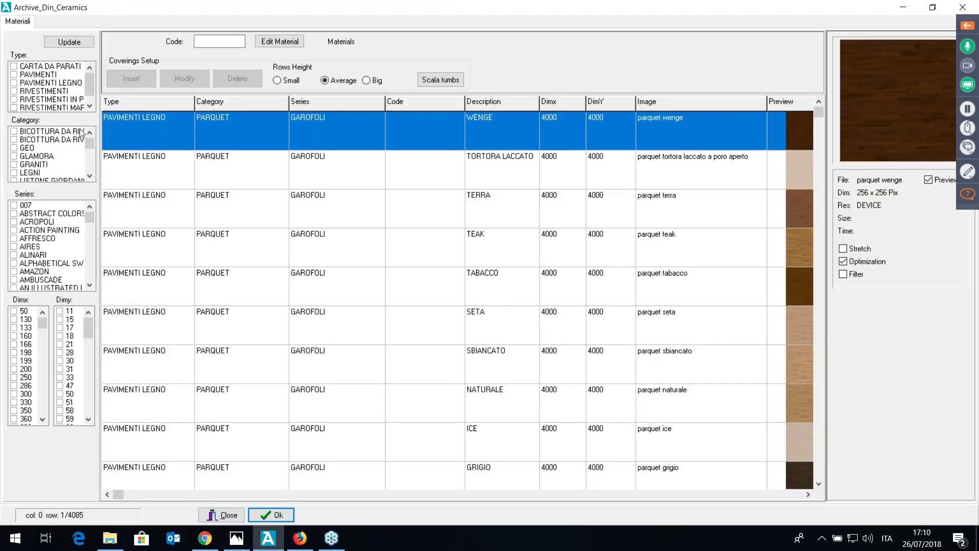
pyautogui.click(14, 74)
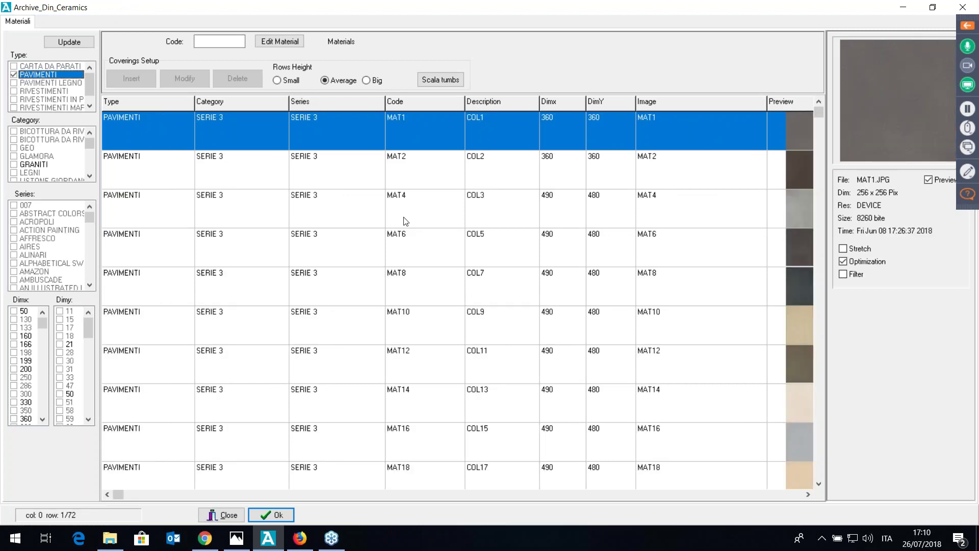
pyautogui.click(473, 332)
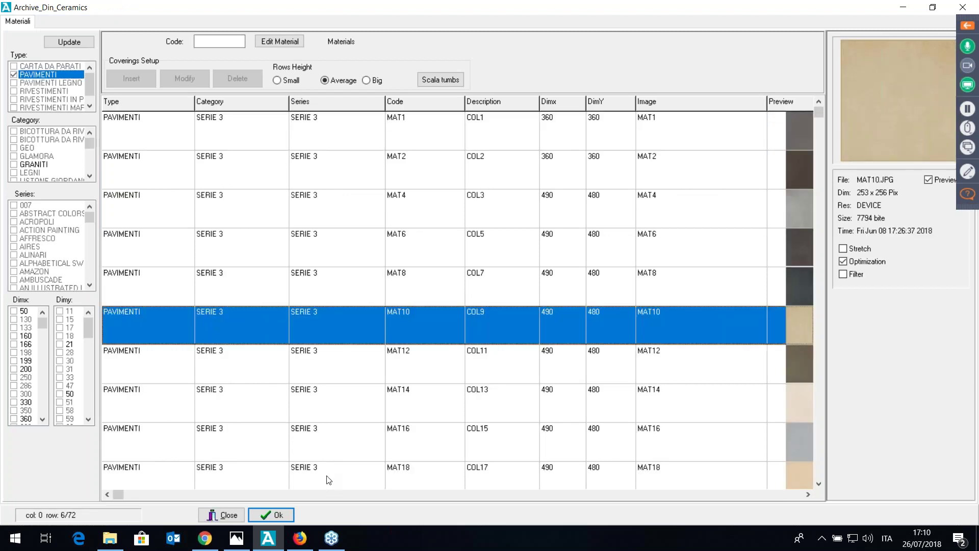
pyautogui.click(278, 515)
pyautogui.click(505, 512)
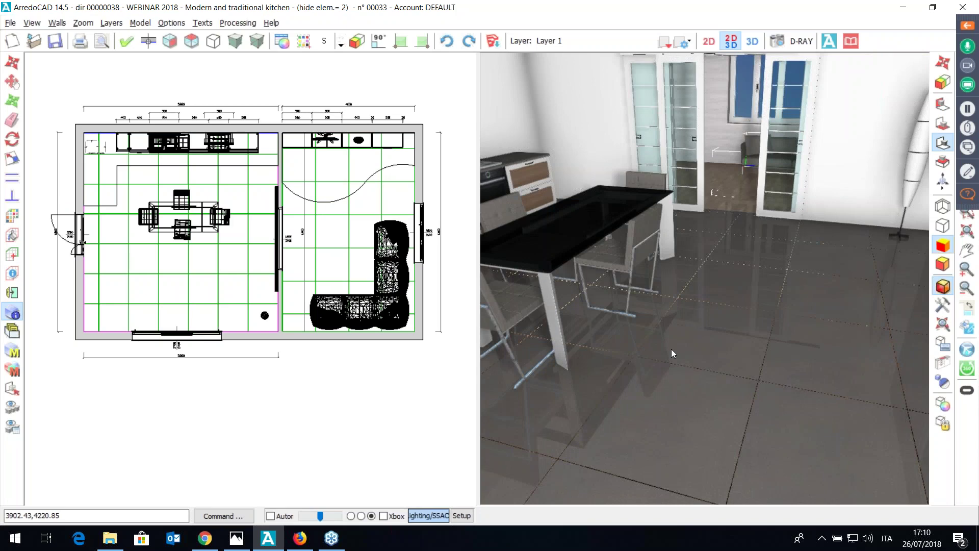
# - Open the Leather colours of the Sofas Covering selection for the living room's corner sofa
pyautogui.moveTo(704, 277); pyautogui.dragTo(704, 278)
pyautogui.scroll(4, 704, 278)
pyautogui.scroll(5, 704, 278)
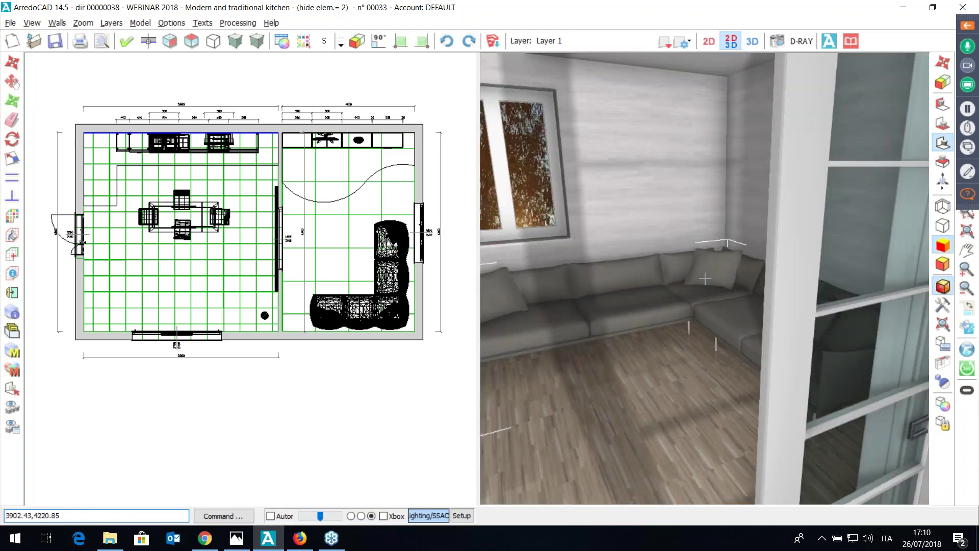
pyautogui.scroll(1, 705, 278)
pyautogui.moveTo(705, 278); pyautogui.dragTo(714, 281)
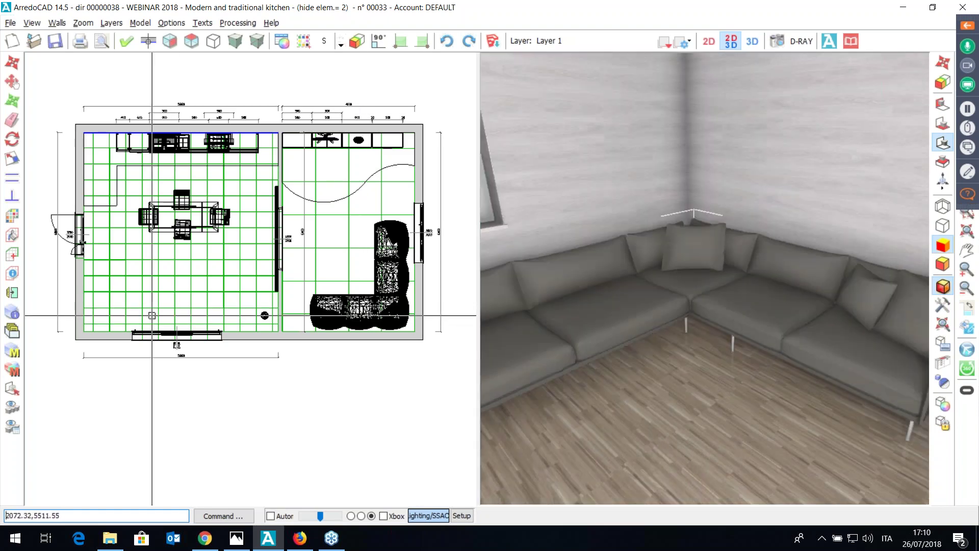
pyautogui.doubleClick(611, 295)
pyautogui.click(461, 282)
pyautogui.scroll(-5, 347, 326)
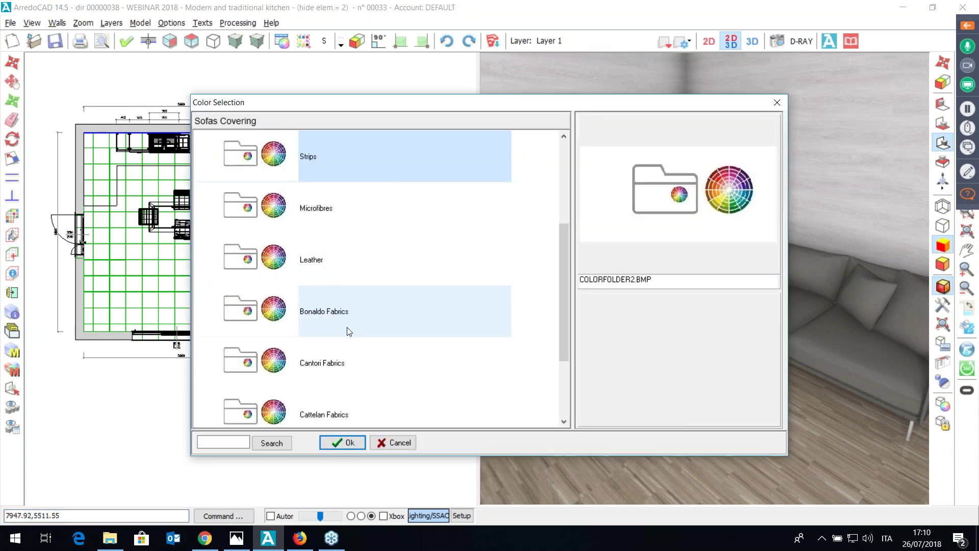
pyautogui.scroll(3, 335, 304)
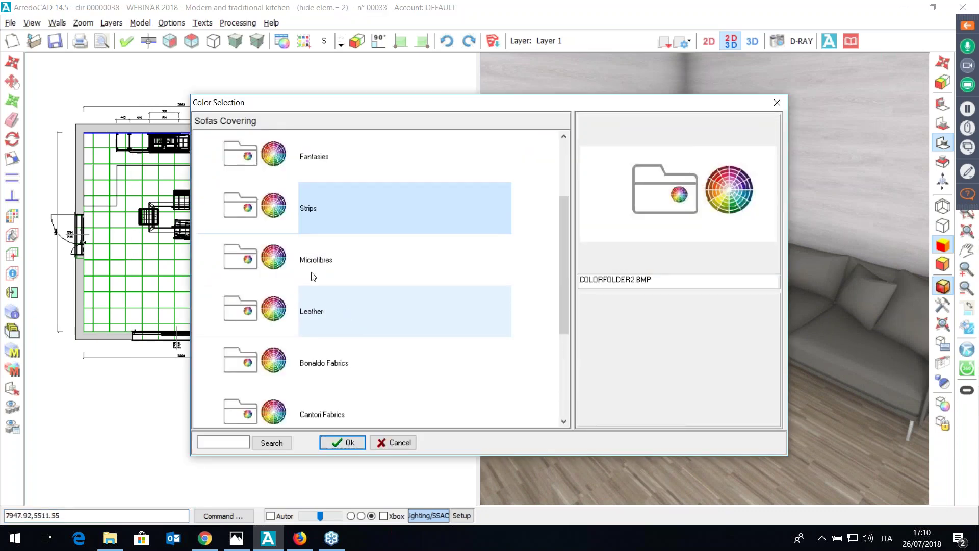
pyautogui.doubleClick(311, 312)
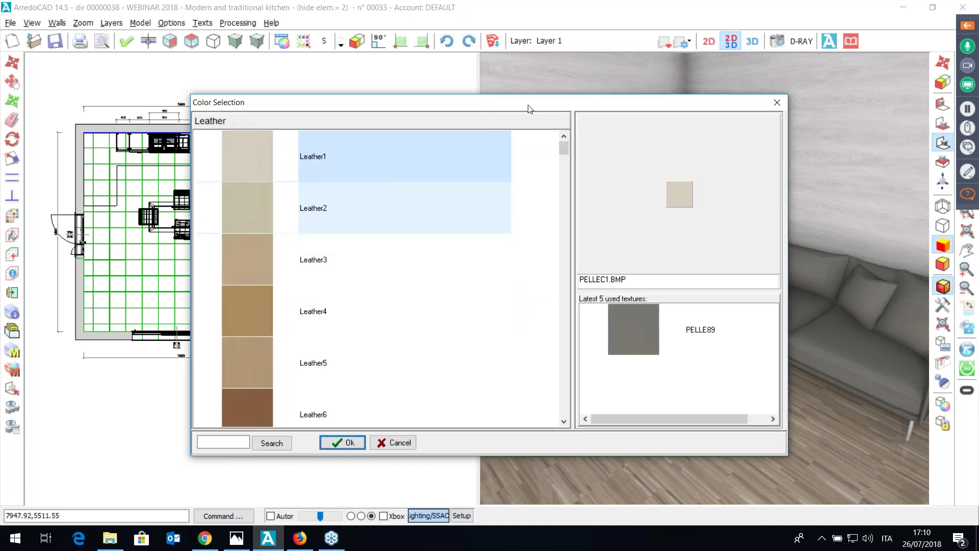
# - Cover the living room's corner sofa in the red Leather7 colour, leaving the Structure colour as it is
pyautogui.moveTo(431, 101); pyautogui.dragTo(334, 93)
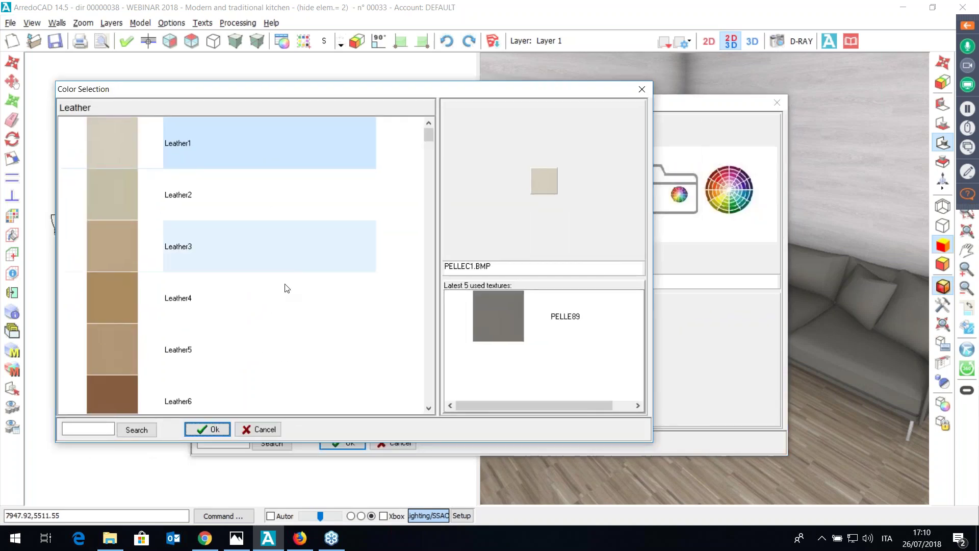
pyautogui.click(285, 270)
pyautogui.scroll(-18, 279, 298)
pyautogui.scroll(-15, 279, 298)
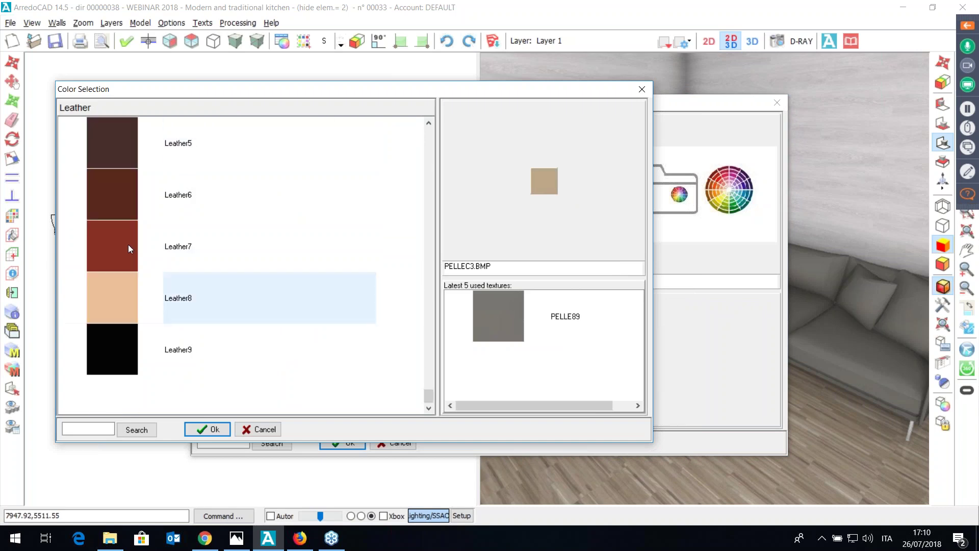
pyautogui.click(200, 255)
pyautogui.doubleClick(216, 261)
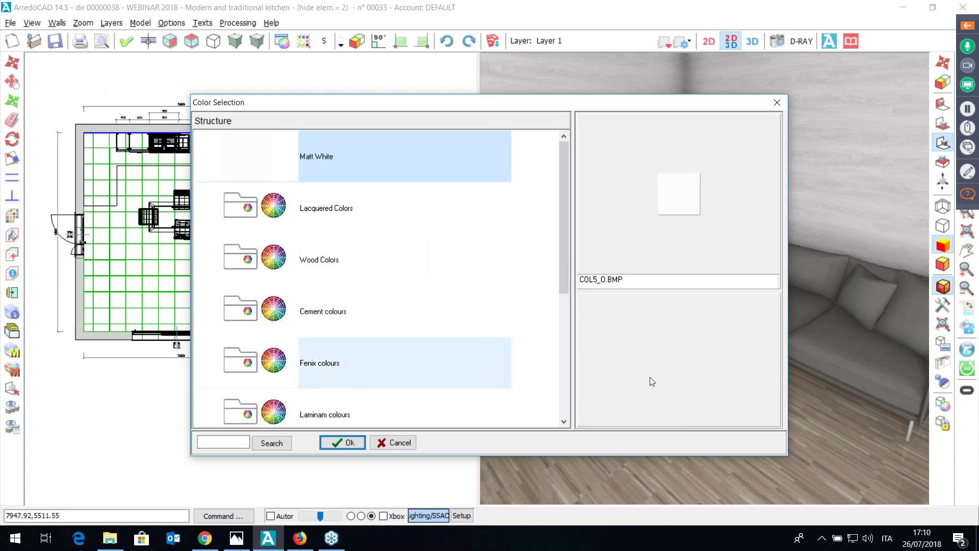
pyautogui.click(776, 103)
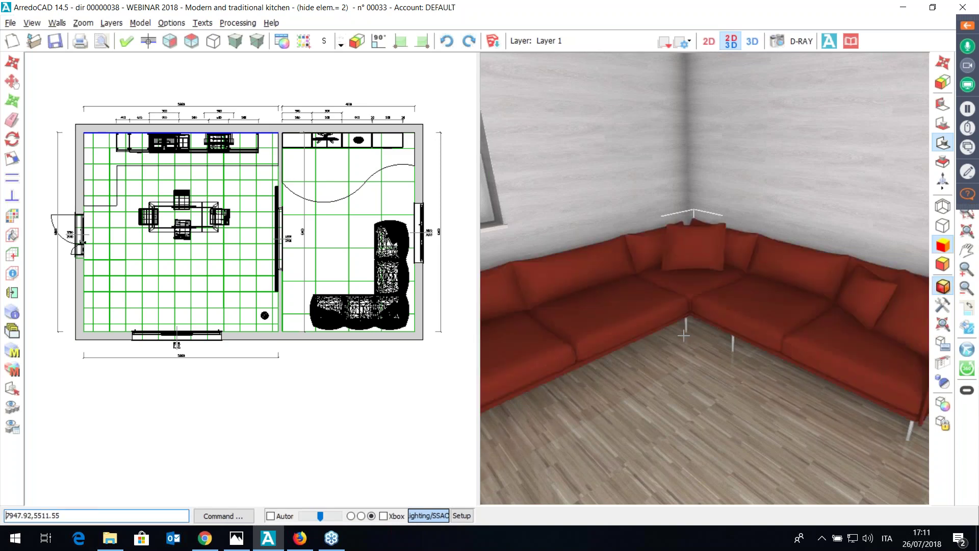
# - Walk the 3D view back from the living room sofa to look over the kitchen with its new finishes
pyautogui.moveTo(705, 278); pyautogui.dragTo(705, 278, button='middle')
pyautogui.press('Down')
pyautogui.press('Down')
pyautogui.press('Down')
pyautogui.press('Down')
pyautogui.press('Down')
pyautogui.press('Down')
pyautogui.press('Down')
pyautogui.press('Down')
pyautogui.press('Down')
pyautogui.press('Down')
pyautogui.press('Down')
pyautogui.press('Down')
pyautogui.press('Down')
pyautogui.press('Down')
pyautogui.press('Down')
pyautogui.press('Down')
pyautogui.press('Down')
pyautogui.press('Down')
pyautogui.press('Down')
pyautogui.press('Down')
pyautogui.press('Down')
pyautogui.press('Down')
pyautogui.press('Down')
pyautogui.press('Down')
pyautogui.press('Down')
pyautogui.press('Down')
pyautogui.press('Left')
pyautogui.press('Left')
pyautogui.press('Left')
pyautogui.press('Left')
pyautogui.press('Left')
pyautogui.press('Left')
pyautogui.press('Left')
pyautogui.press('Left')
pyautogui.press('Left')
pyautogui.press('Left')
pyautogui.press('Left')
pyautogui.press('Left')
pyautogui.press('Left')
pyautogui.press('Left')
pyautogui.press('Left')
pyautogui.press('Down')
pyautogui.press('Down')
pyautogui.press('Down')
pyautogui.press('Down')
pyautogui.press('Down')
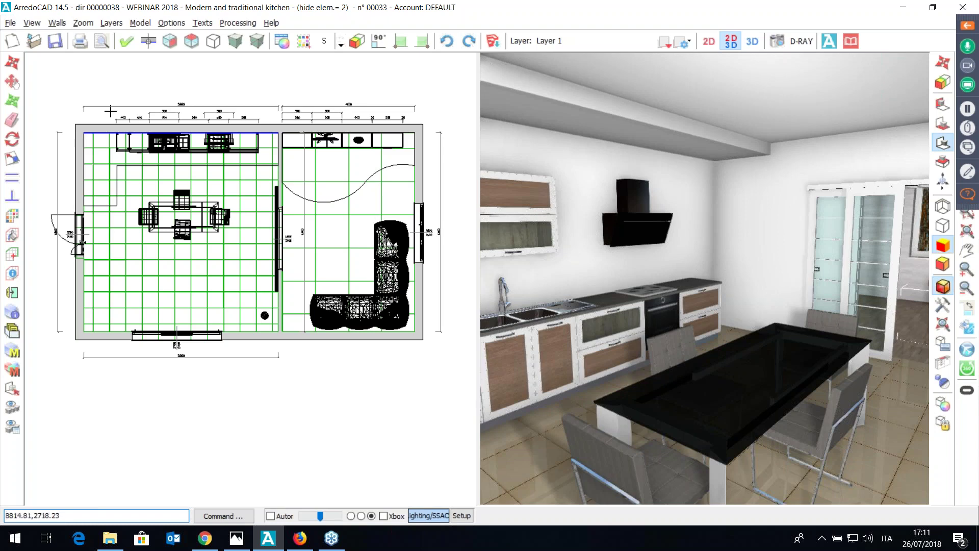
# - Start a new project without saving the current one, entering WEBINAR as the customer
pyautogui.click(10, 23)
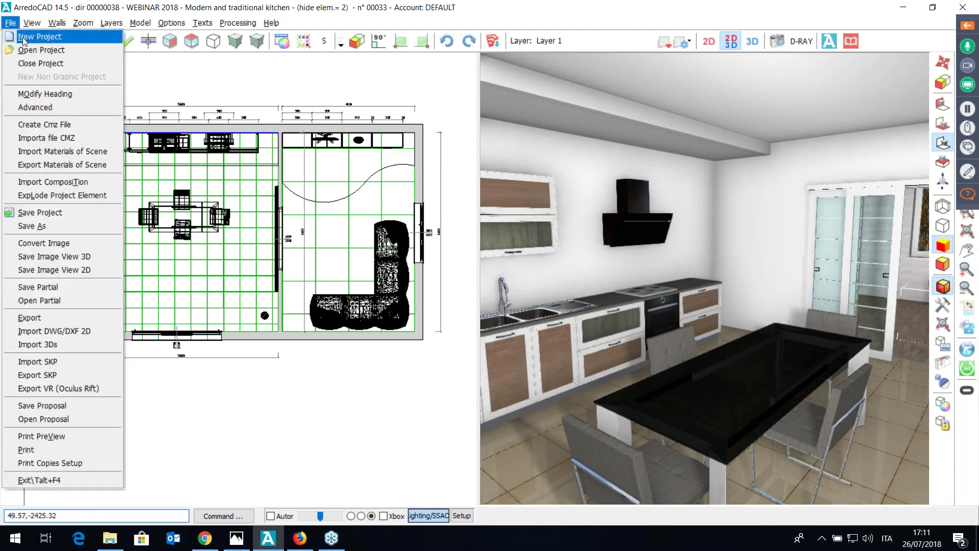
pyautogui.click(23, 41)
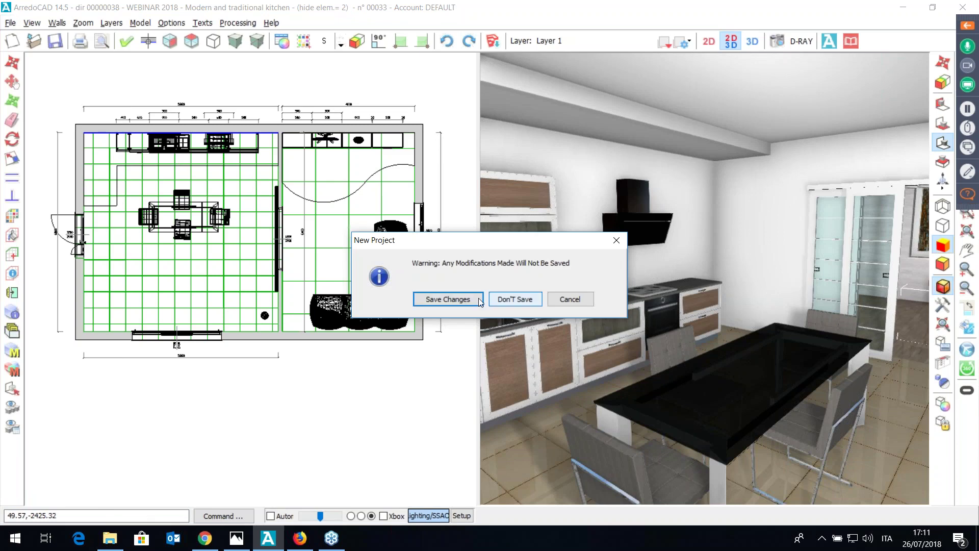
pyautogui.click(504, 299)
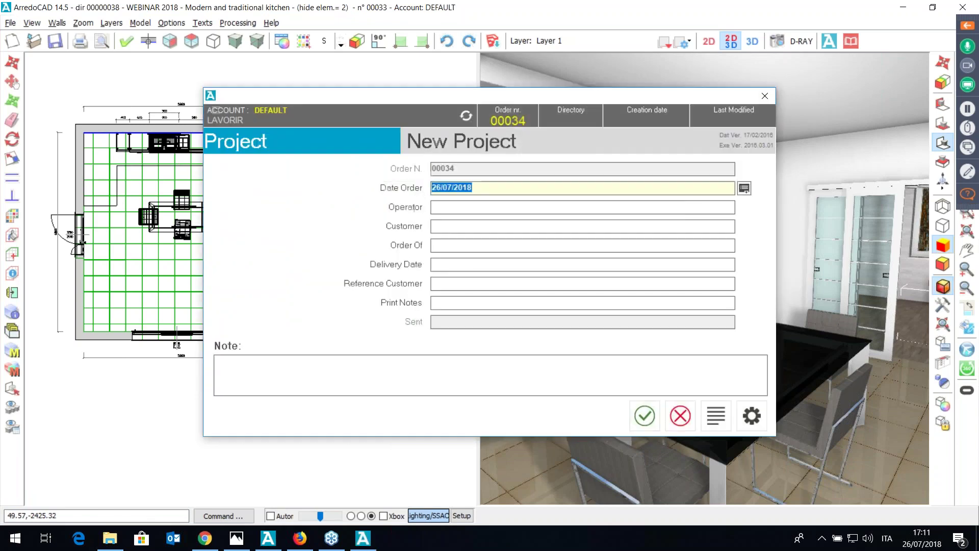
pyautogui.click(470, 225)
pyautogui.write('WE')
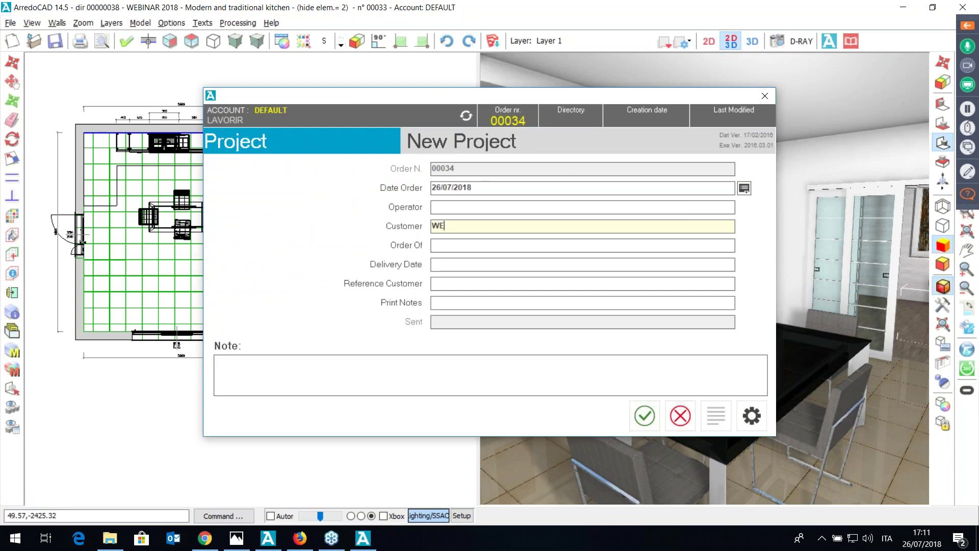
pyautogui.write('BINAR')
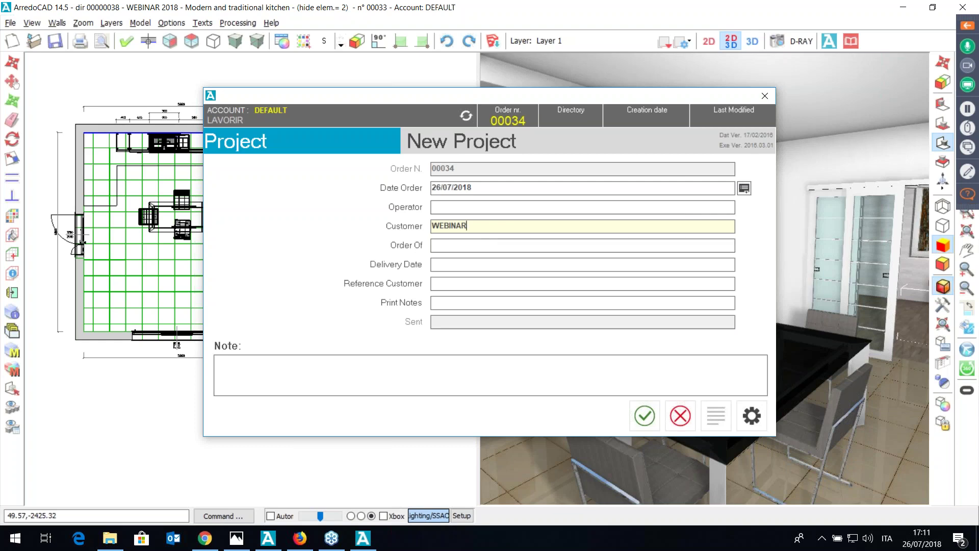
pyautogui.click(643, 416)
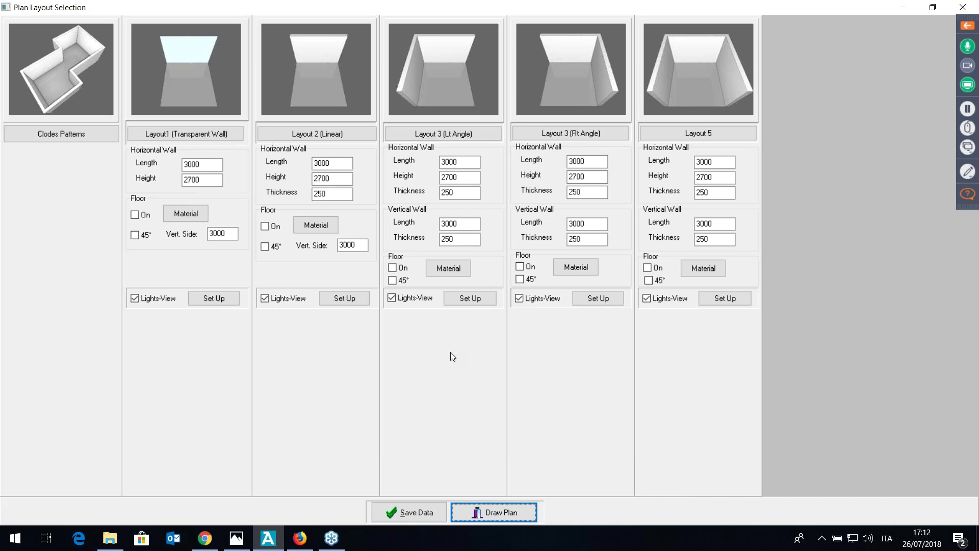
# - Choose the closed room patterns and size the rectangular layout 1 to 10000 by 6000 mm
pyautogui.click(95, 138)
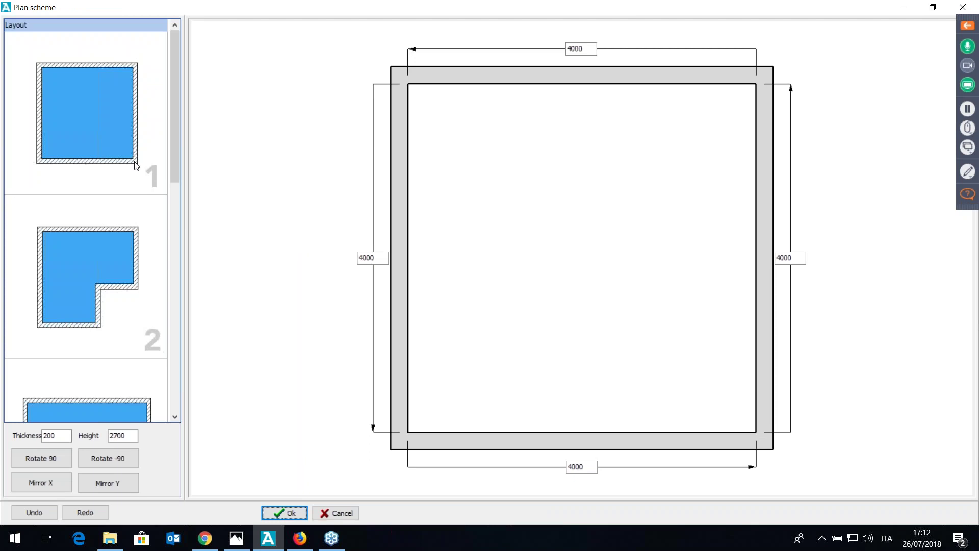
pyautogui.click(594, 51)
pyautogui.write('10000')
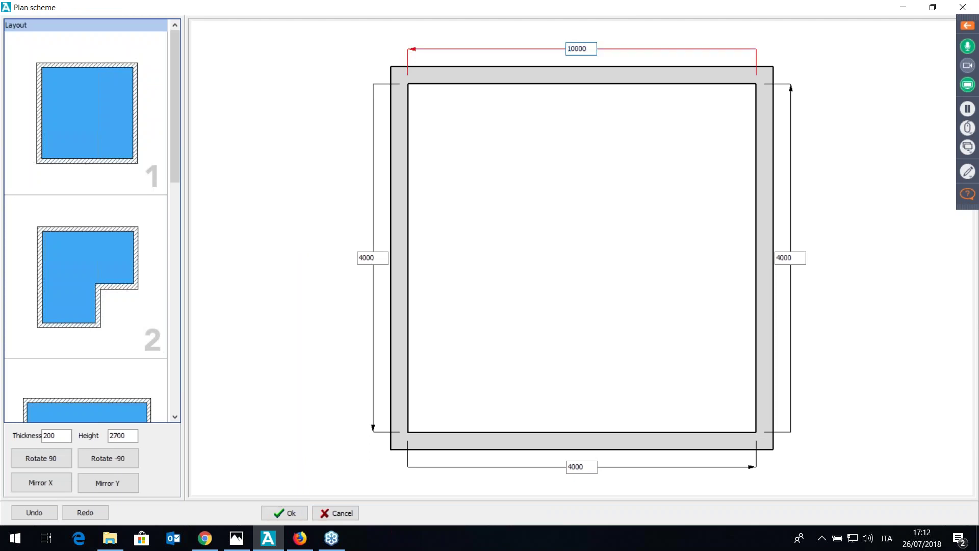
pyautogui.press('Return')
pyautogui.click(949, 259)
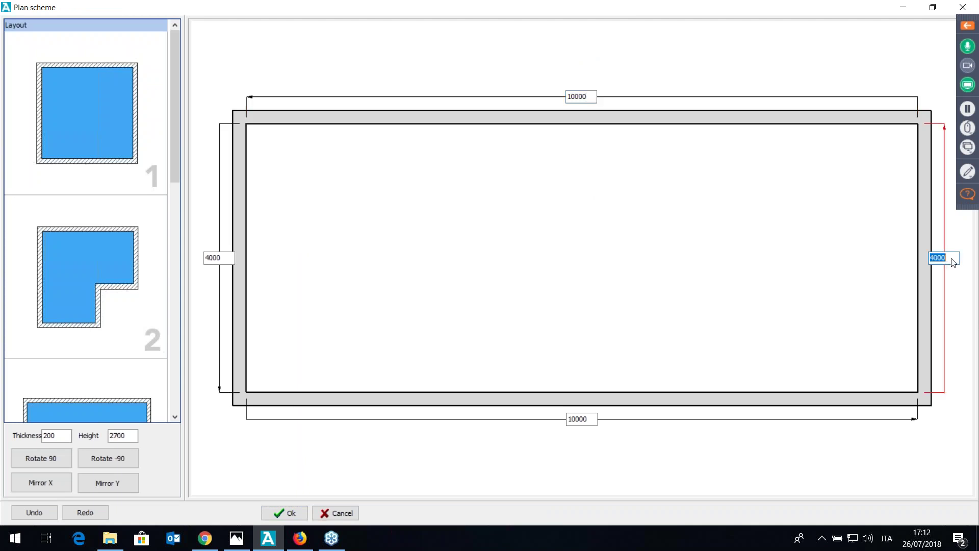
pyautogui.write('6000')
pyautogui.press('Return')
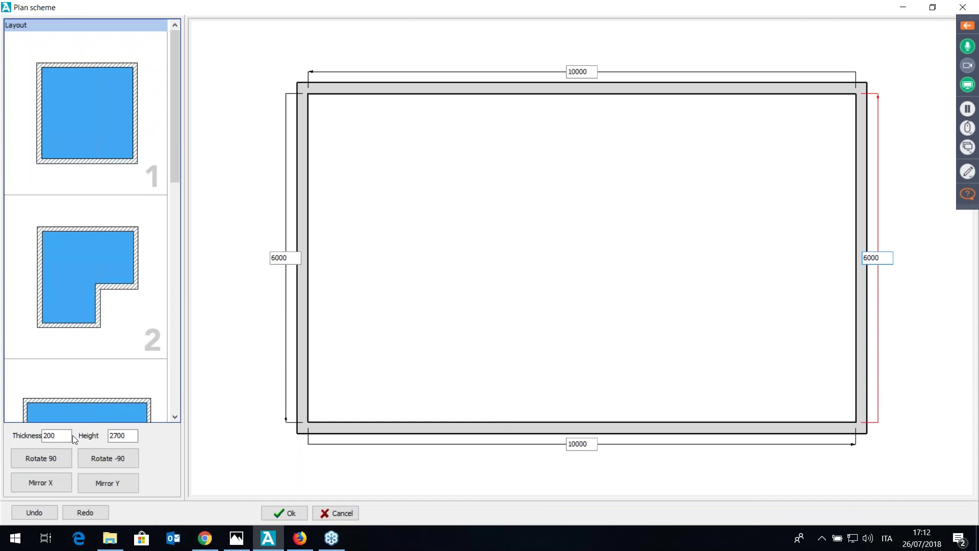
# - Set the room's wall thickness to 250 mm and wall height to 2800 mm
pyautogui.click(46, 435)
pyautogui.write('250')
pyautogui.press('Return')
pyautogui.press('Tab')
pyautogui.write('2800')
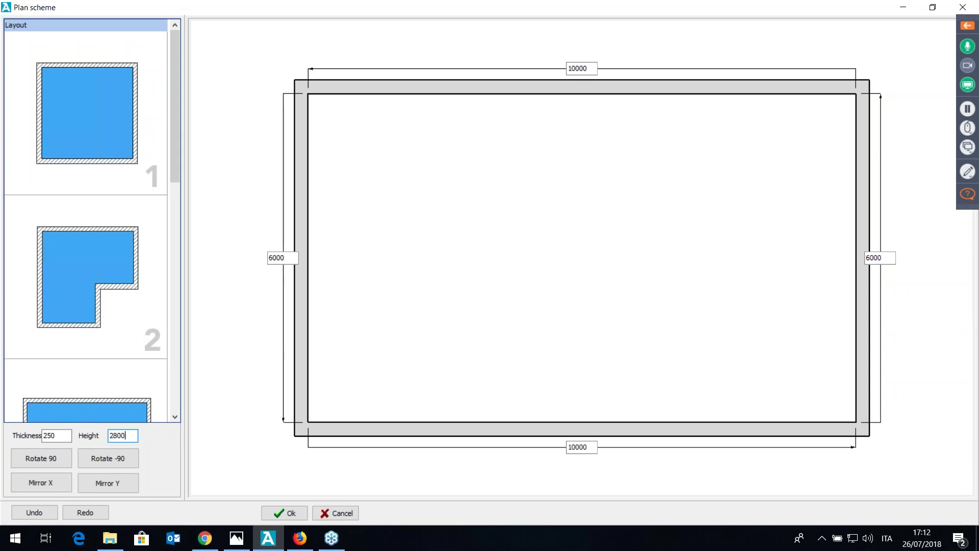
# - Rotate the room plan by -90 degrees twice, mirror it in X and Y, and accept the plan
pyautogui.click(95, 458)
pyautogui.click(94, 458)
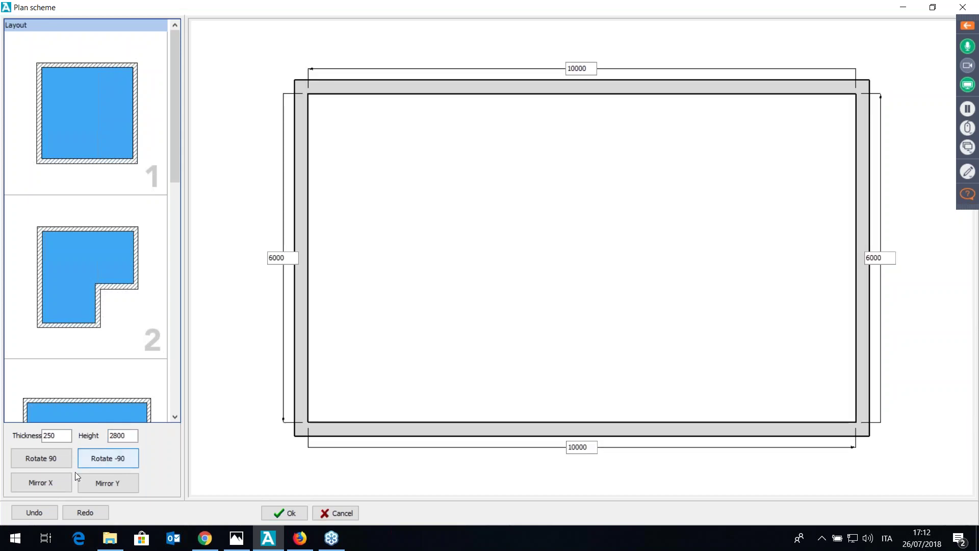
pyautogui.click(49, 482)
pyautogui.click(105, 482)
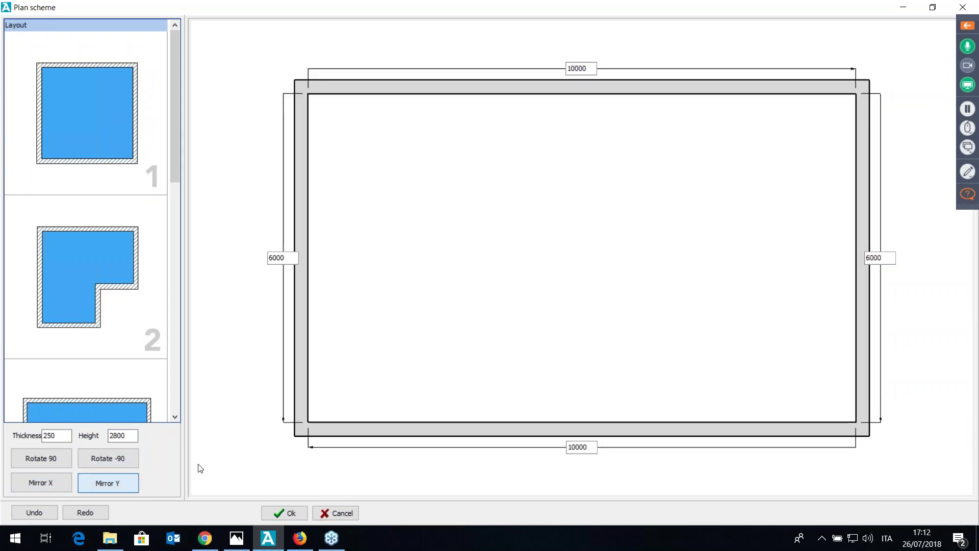
pyautogui.click(286, 512)
# - Set the height of new walls with thickness to 2800 mm in the Wall Data
pyautogui.click(13, 82)
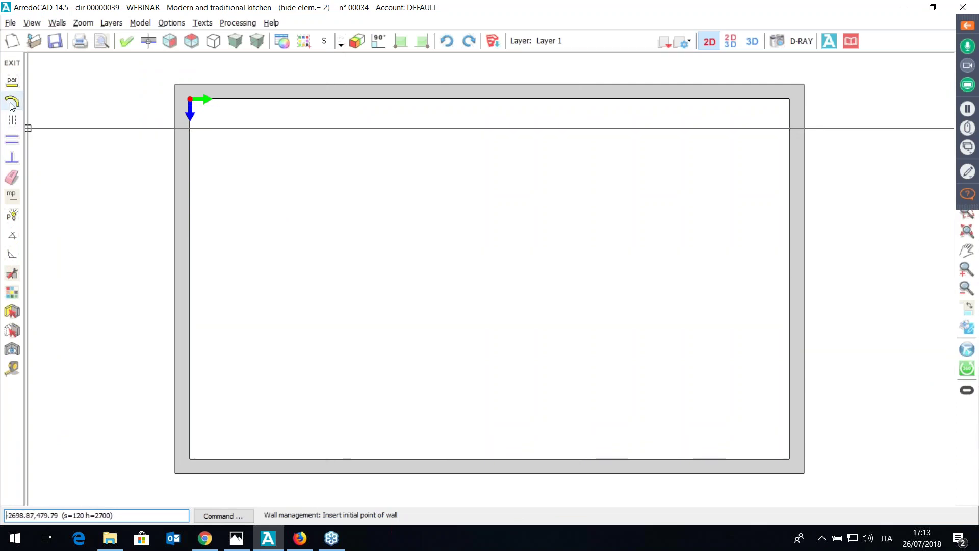
pyautogui.click(12, 82)
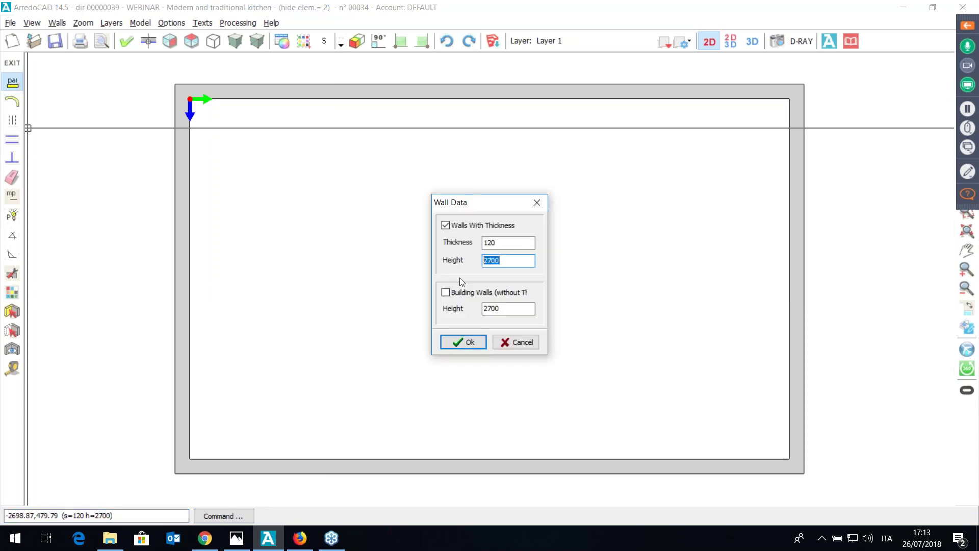
pyautogui.write('2800')
pyautogui.press('Return')
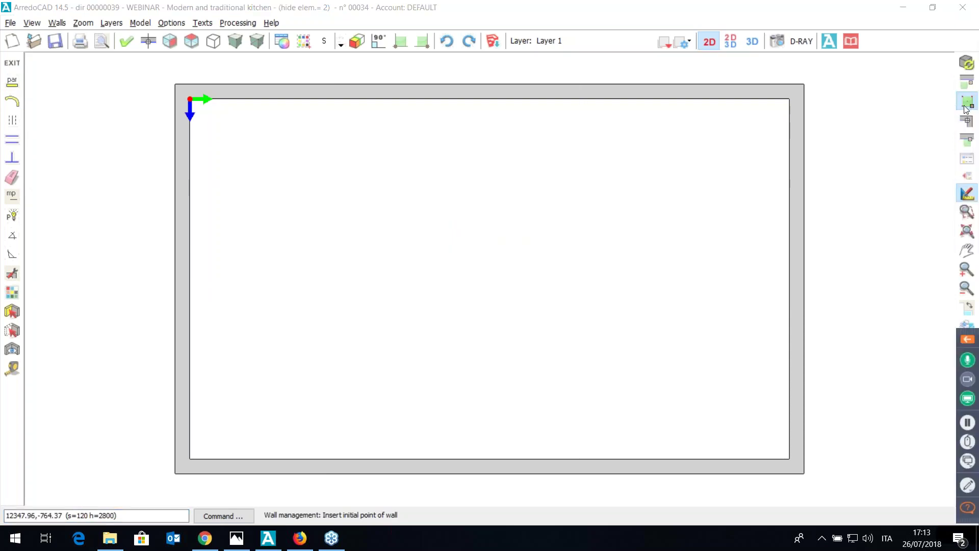
# - Draw an orthogonal partition wall across the full room depth, 4000 mm from the right wall's inner face, using a reference point
pyautogui.click(967, 136)
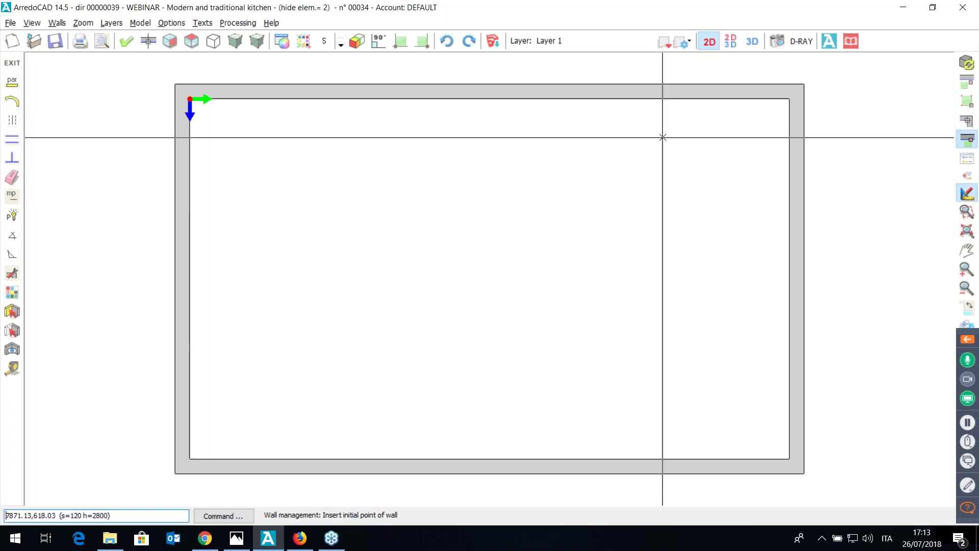
pyautogui.click(631, 100)
pyautogui.click(711, 102)
pyautogui.write('4000')
pyautogui.press('Return')
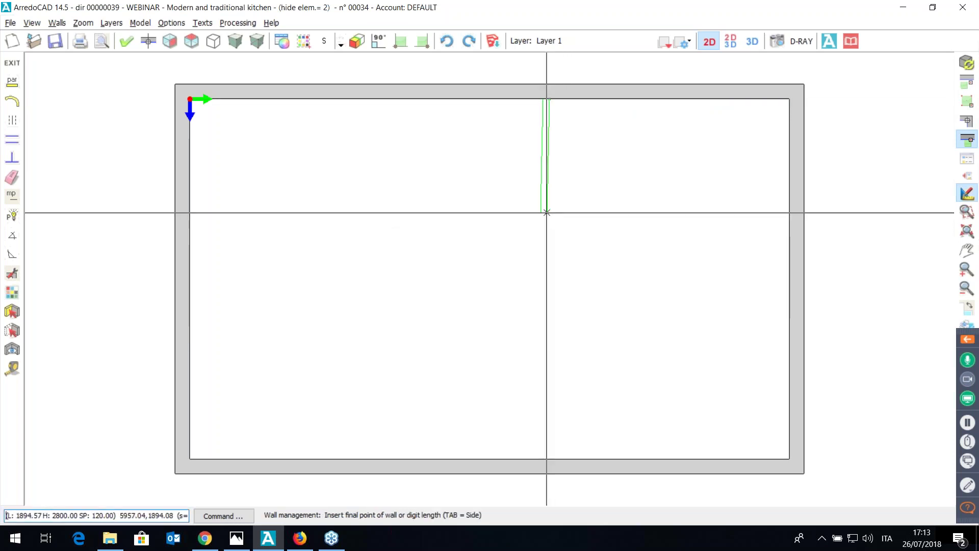
pyautogui.click(378, 41)
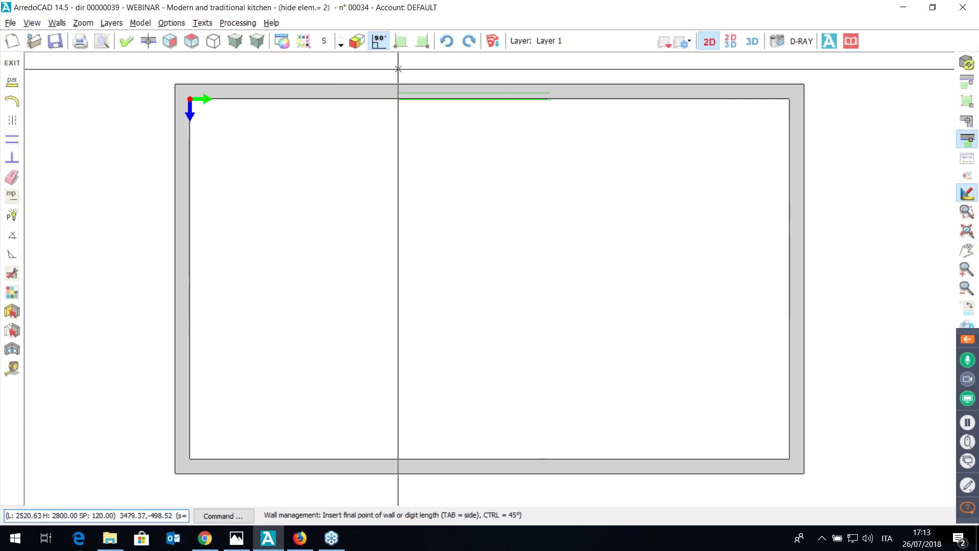
pyautogui.click(548, 468)
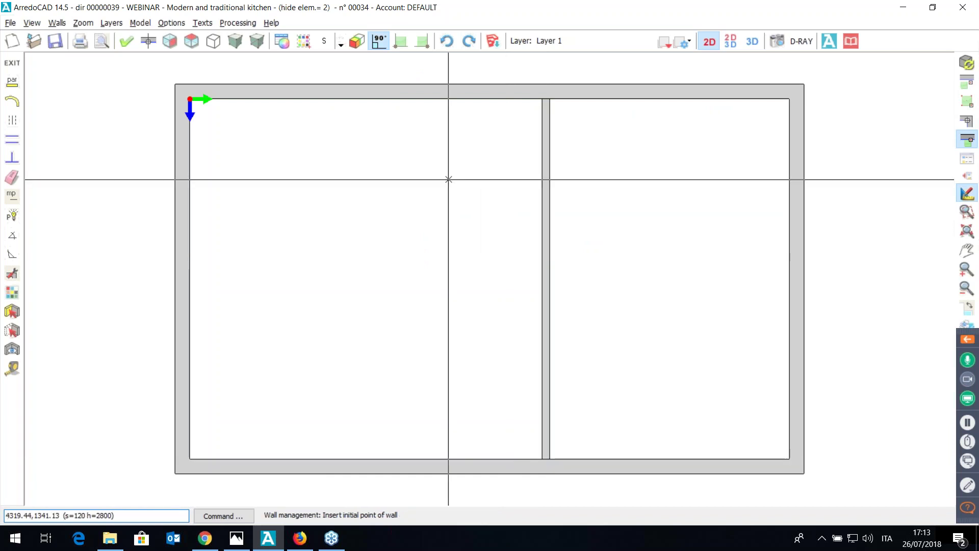
pyautogui.click(12, 63)
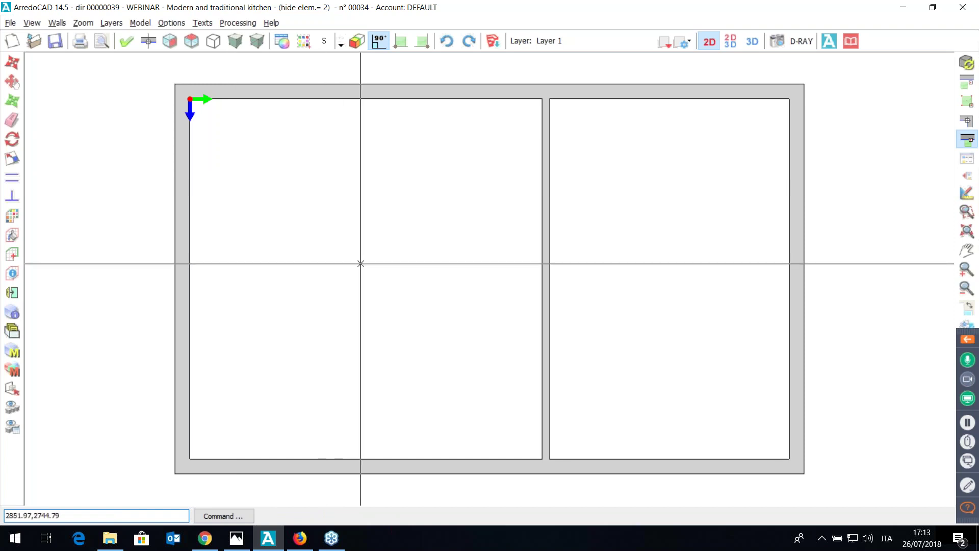
# - Place the Armored Door Cm 120 Rh from the shared accessories on the room's left wall, about 1967 mm from the wall's end
pyautogui.rightClick(572, 162)
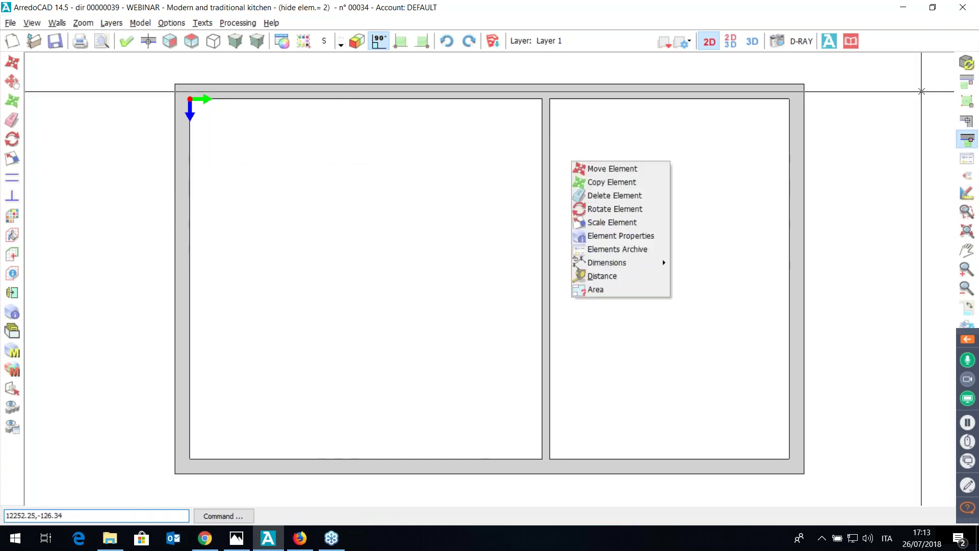
pyautogui.click(967, 100)
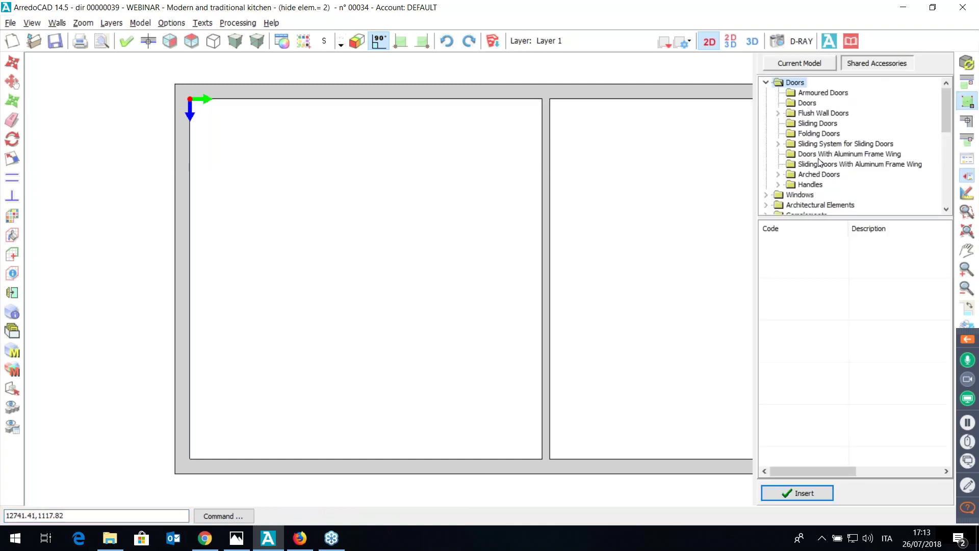
pyautogui.click(815, 93)
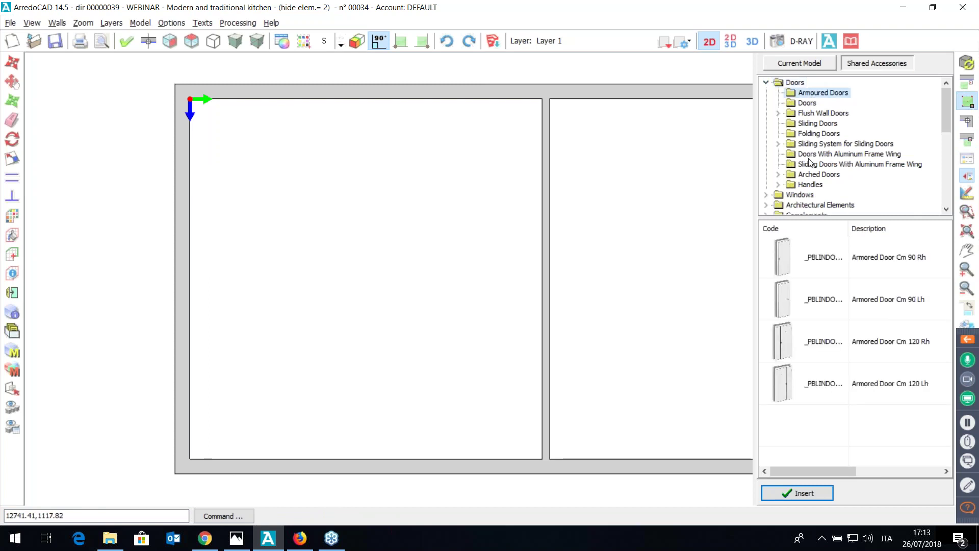
pyautogui.click(810, 349)
pyautogui.doubleClick(810, 347)
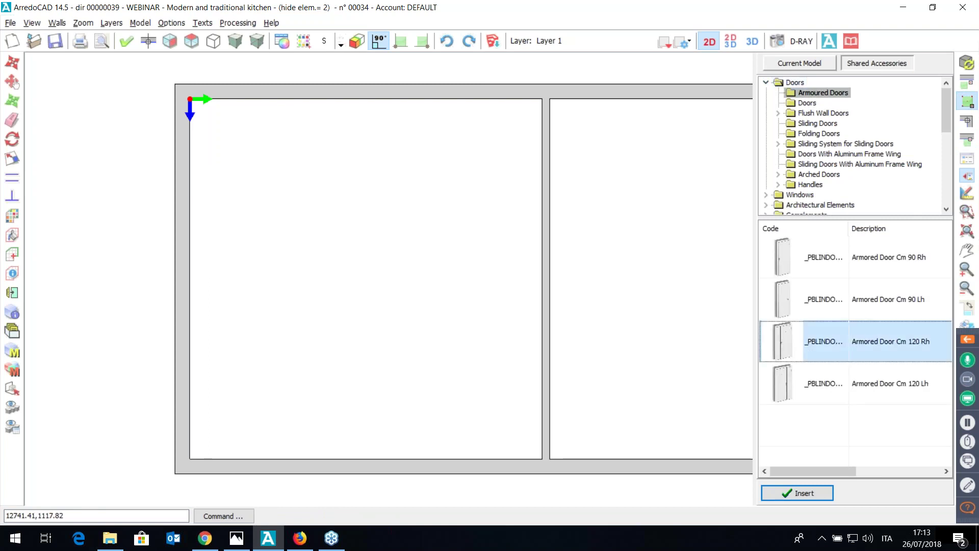
pyautogui.click(184, 215)
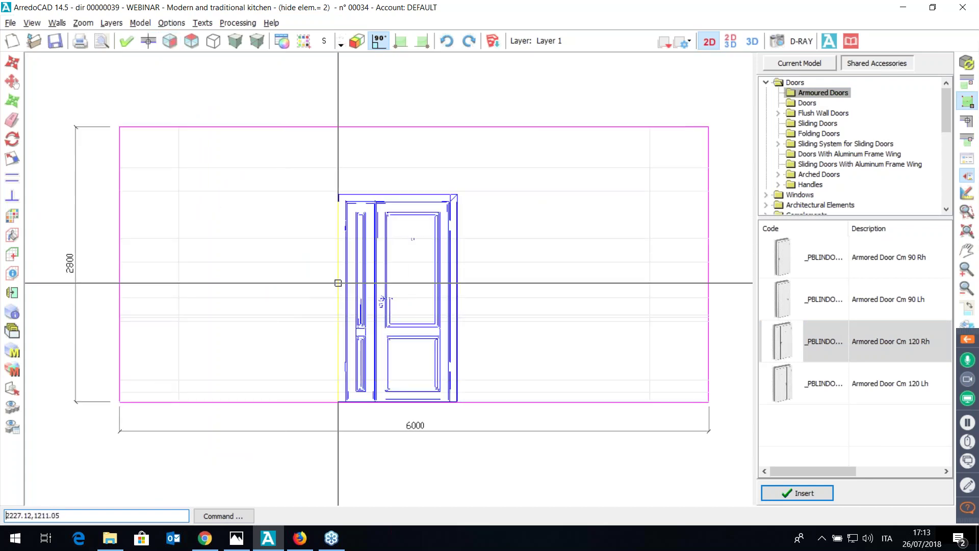
pyautogui.click(313, 279)
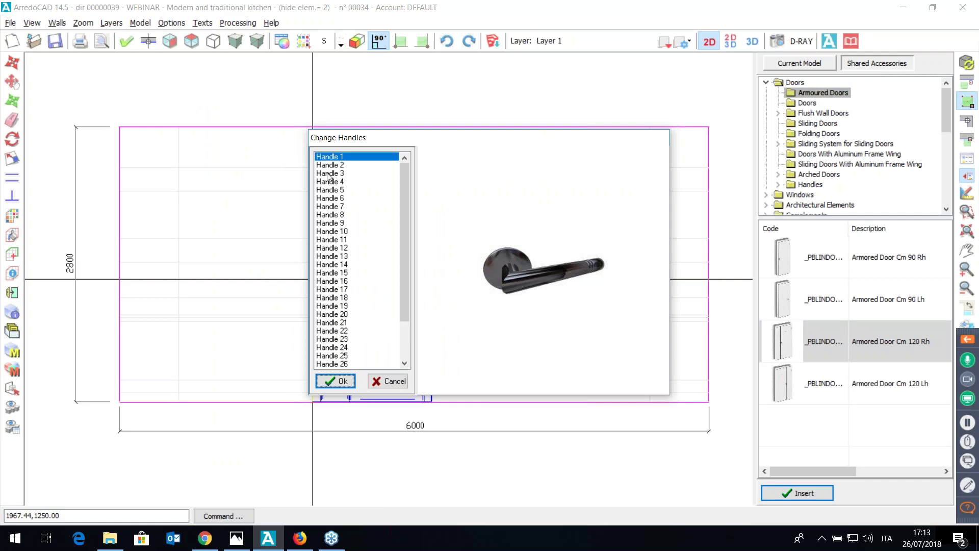
# - Preview several handle models for the armoured door and choose Handle 10
pyautogui.click(327, 174)
pyautogui.click(329, 190)
pyautogui.click(330, 165)
pyautogui.click(331, 232)
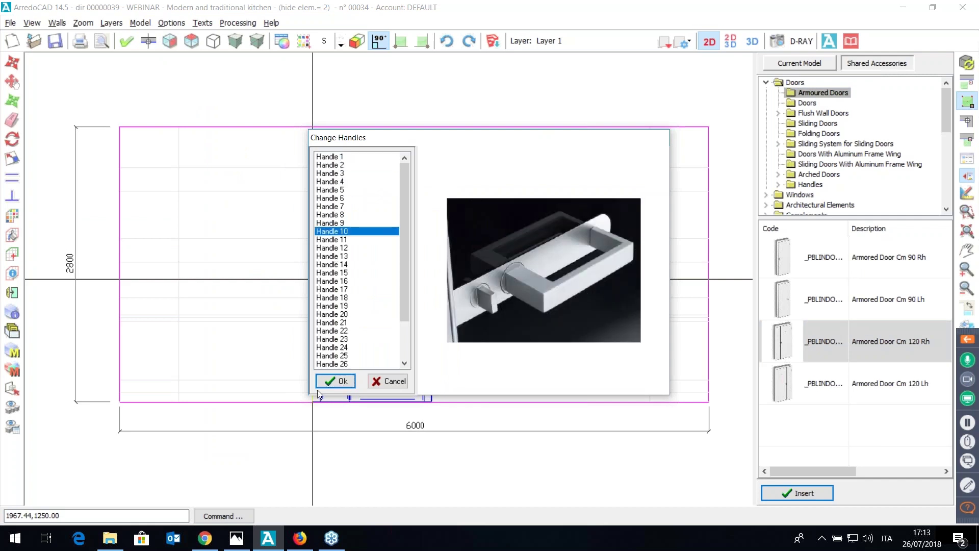
pyautogui.click(343, 383)
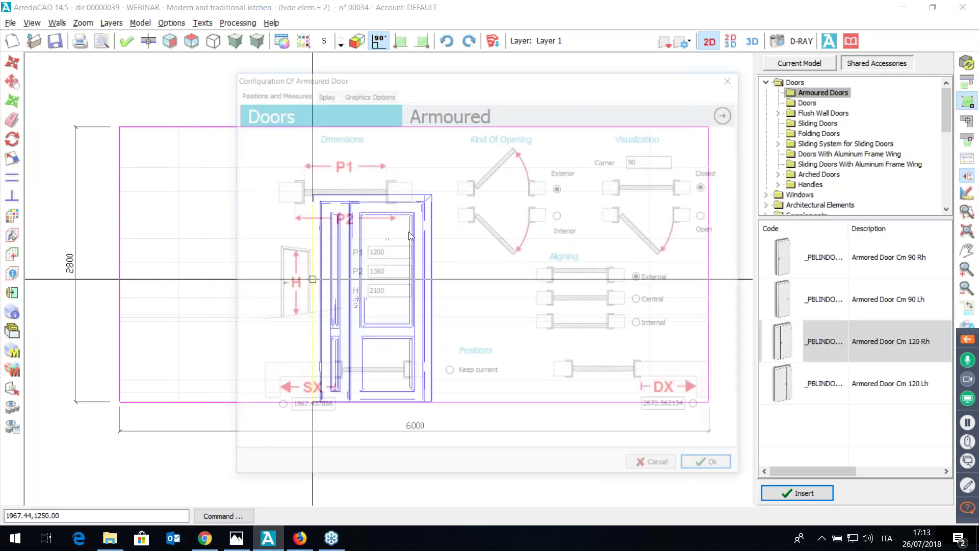
# - Configure the armoured door with interior opening and internal alignment
pyautogui.click(561, 215)
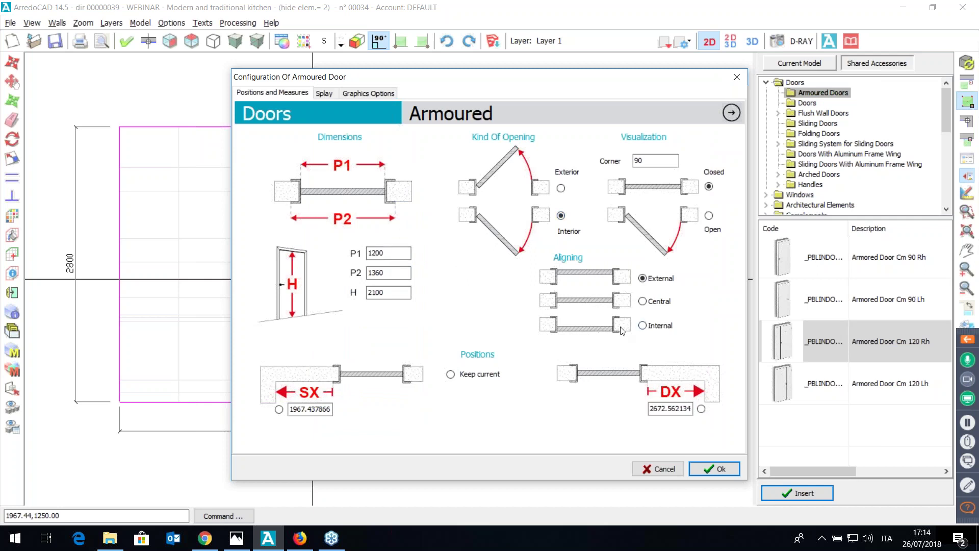
pyautogui.click(642, 325)
pyautogui.click(712, 468)
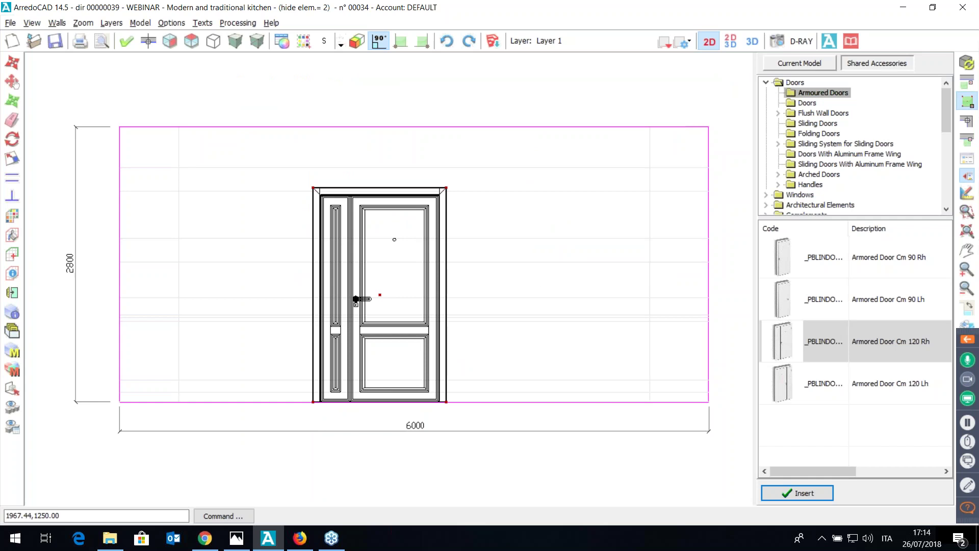
# - Place the three-door PSCPAR_3 external wall sliding door with double running rail on the partition wall, about 2188 mm from the wall's end
pyautogui.click(811, 123)
pyautogui.click(778, 144)
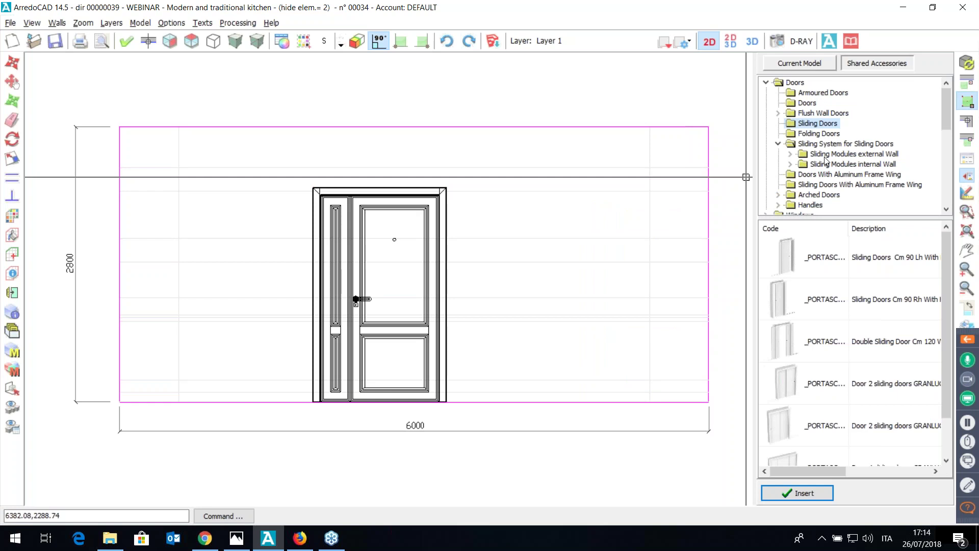
pyautogui.click(790, 154)
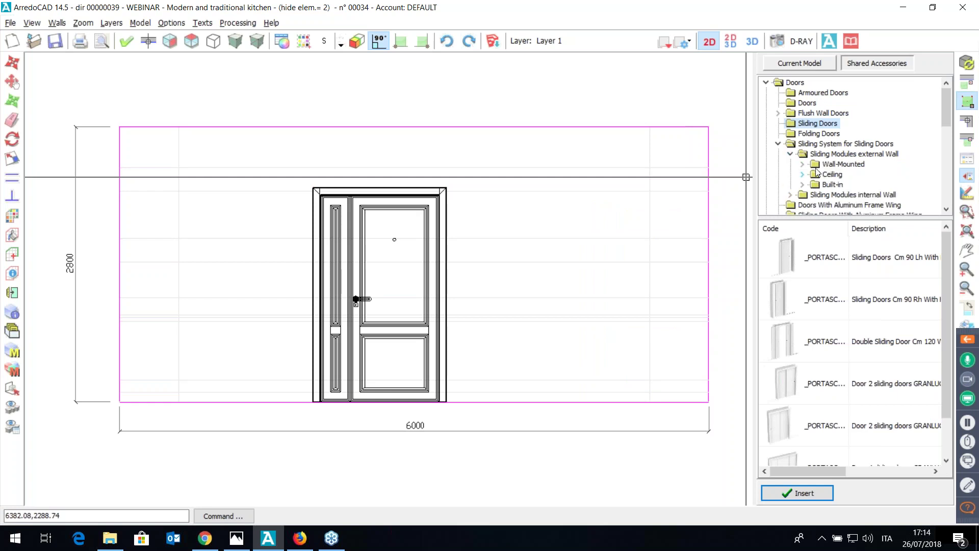
pyautogui.click(802, 164)
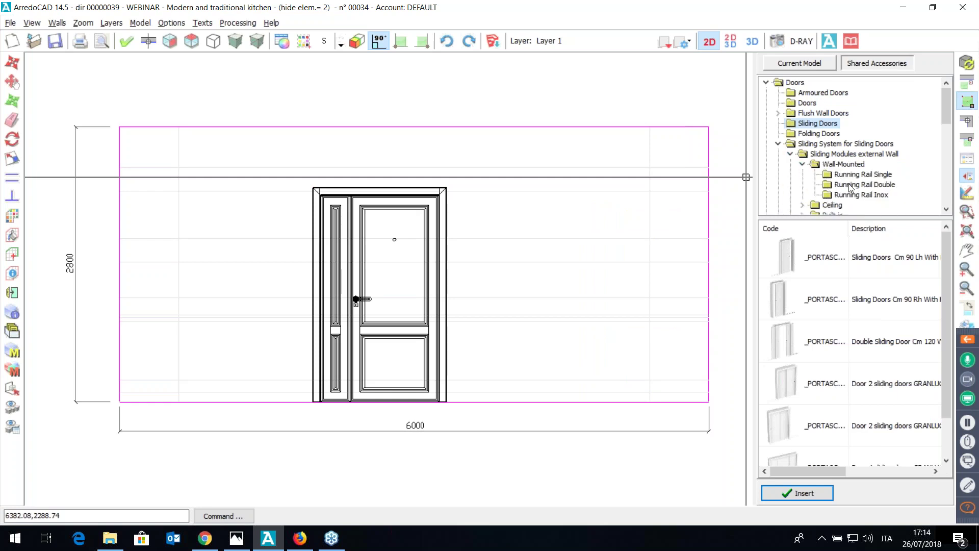
pyautogui.click(850, 185)
pyautogui.click(822, 341)
pyautogui.click(148, 41)
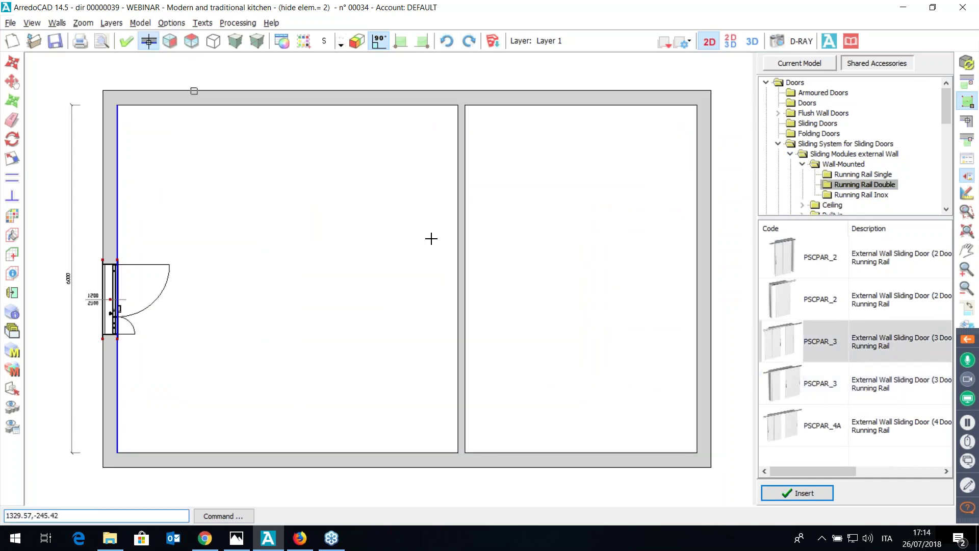
pyautogui.click(462, 257)
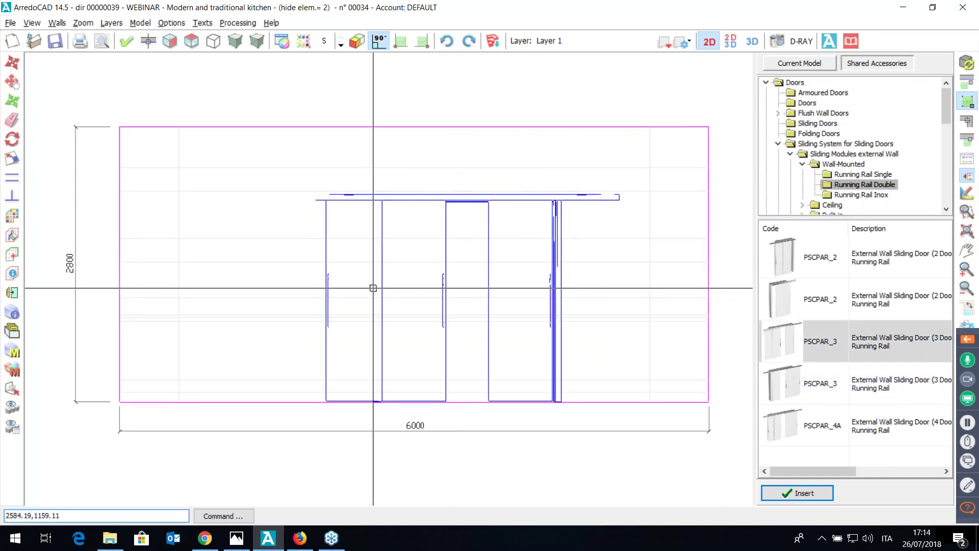
pyautogui.click(335, 291)
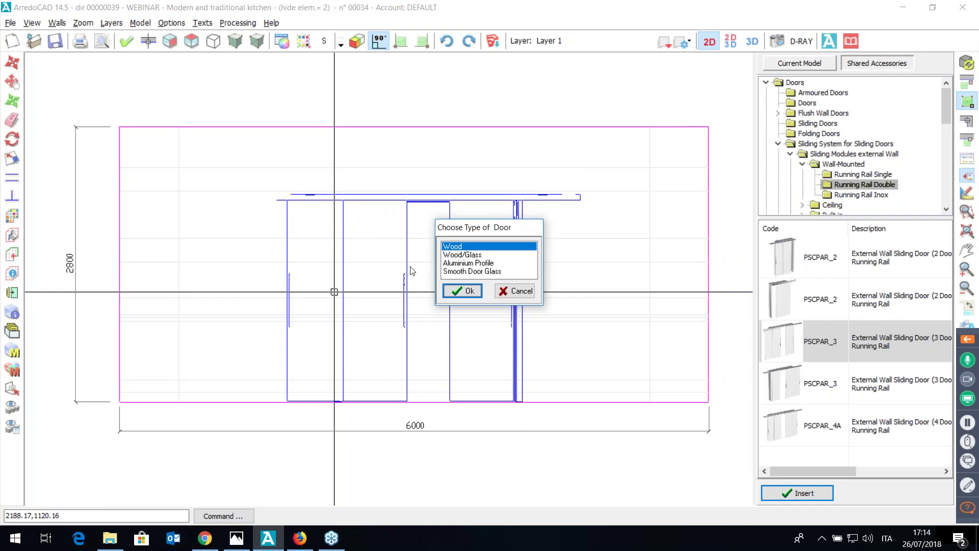
# - Preview several Wood/Glass models for the sliding door and choose Door Glass Croospieces Type 1 with 7 panels
pyautogui.click(462, 254)
pyautogui.click(462, 291)
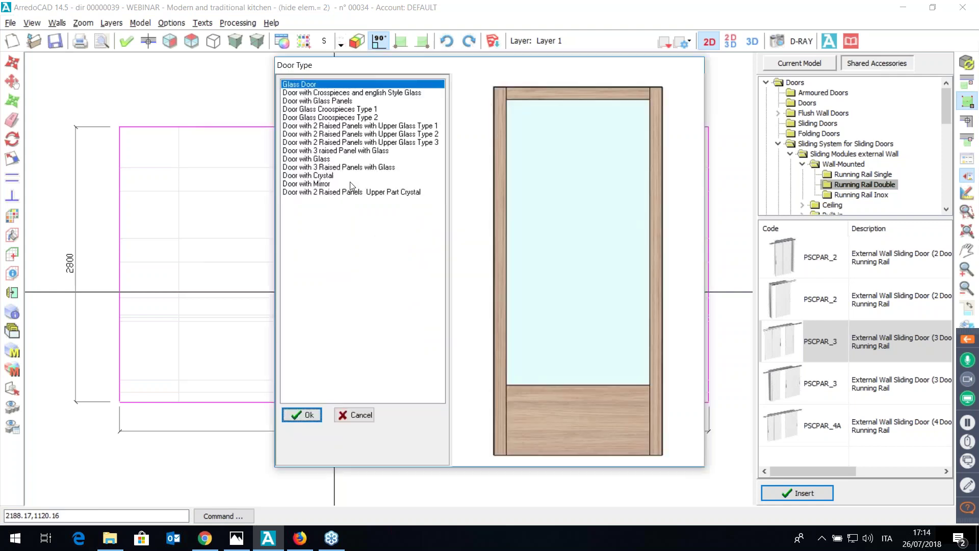
pyautogui.click(347, 183)
pyautogui.click(345, 167)
pyautogui.click(340, 151)
pyautogui.click(337, 142)
pyautogui.click(338, 126)
pyautogui.click(334, 117)
pyautogui.click(331, 109)
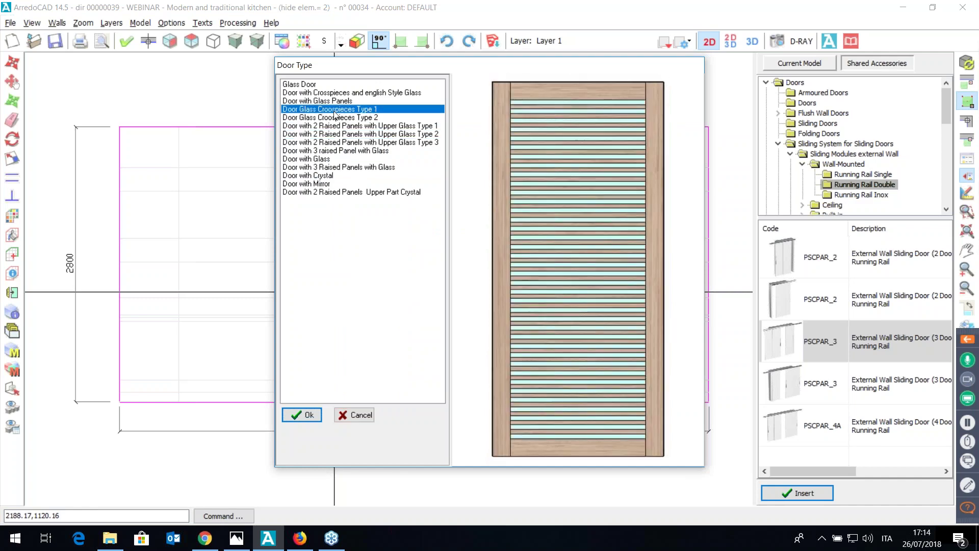
pyautogui.click(305, 414)
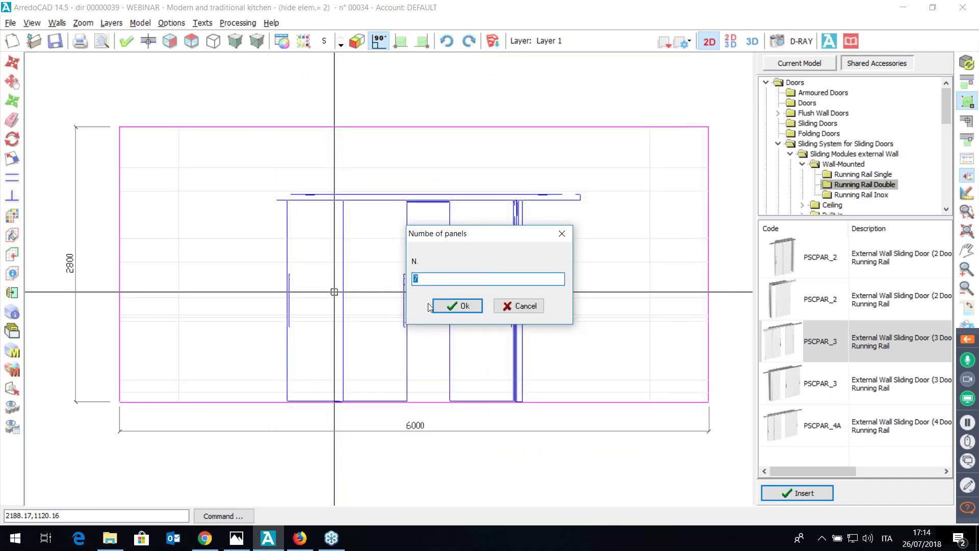
pyautogui.press('Return')
# - Choose Handle 7 for the sliding door and set its SX distance to 2000 mm
pyautogui.click(313, 149)
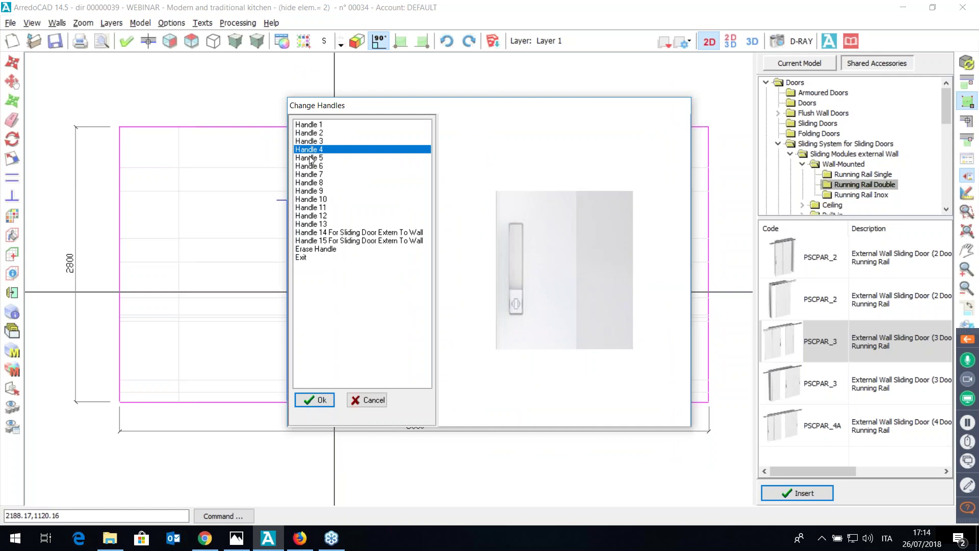
pyautogui.click(309, 174)
pyautogui.click(313, 399)
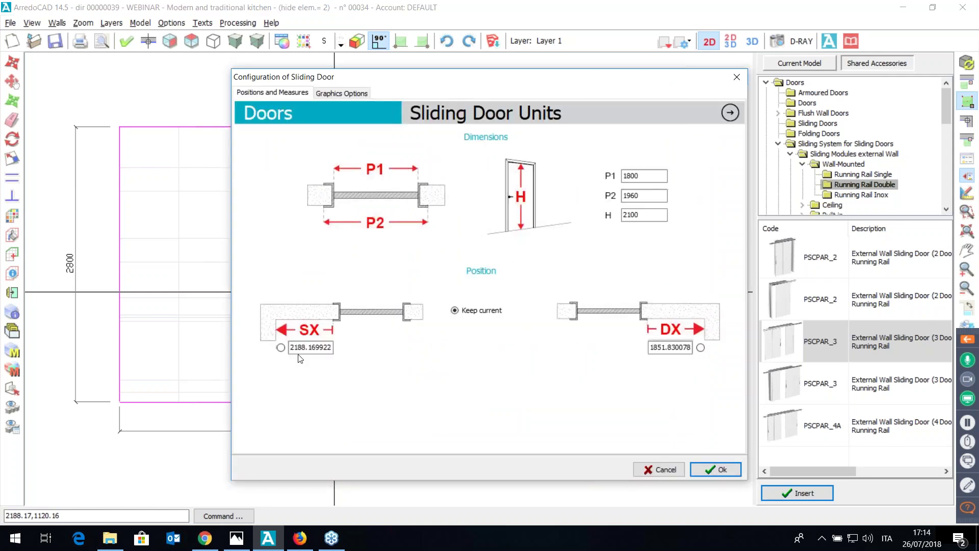
pyautogui.click(280, 347)
pyautogui.write('200')
pyautogui.press('Return')
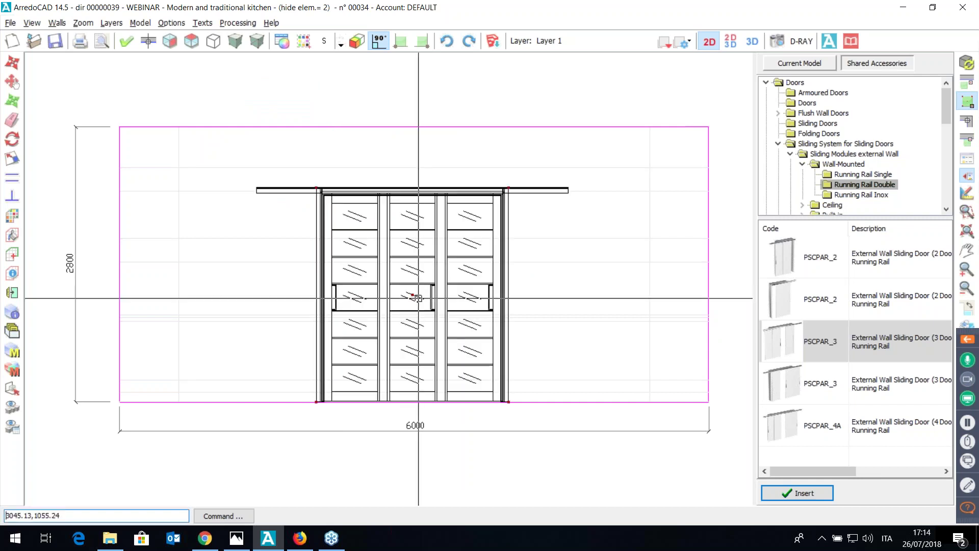
# - Place the FINSCORR4 three-door sliding French window on the larger room's front wall, about 1590 mm from the wall's end
pyautogui.click(766, 82)
pyautogui.click(766, 93)
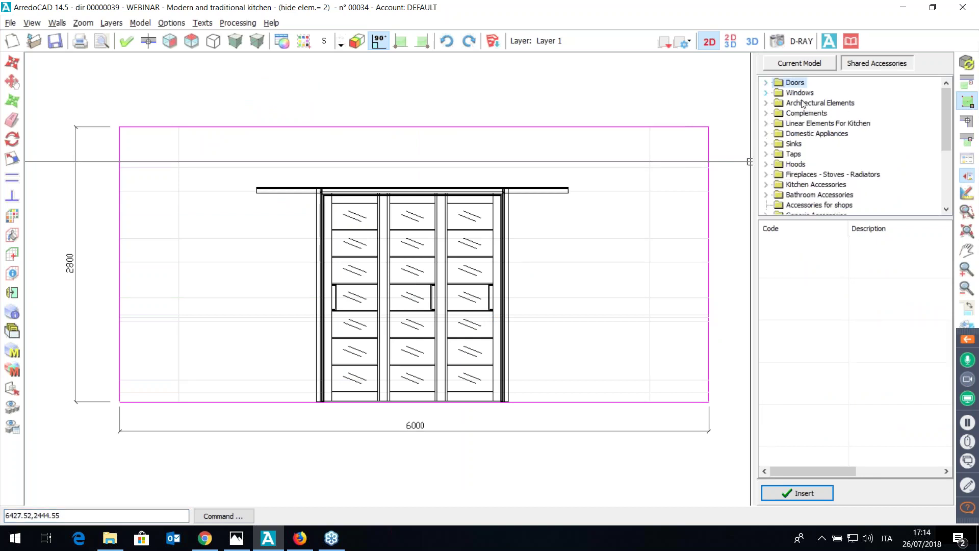
pyautogui.click(805, 104)
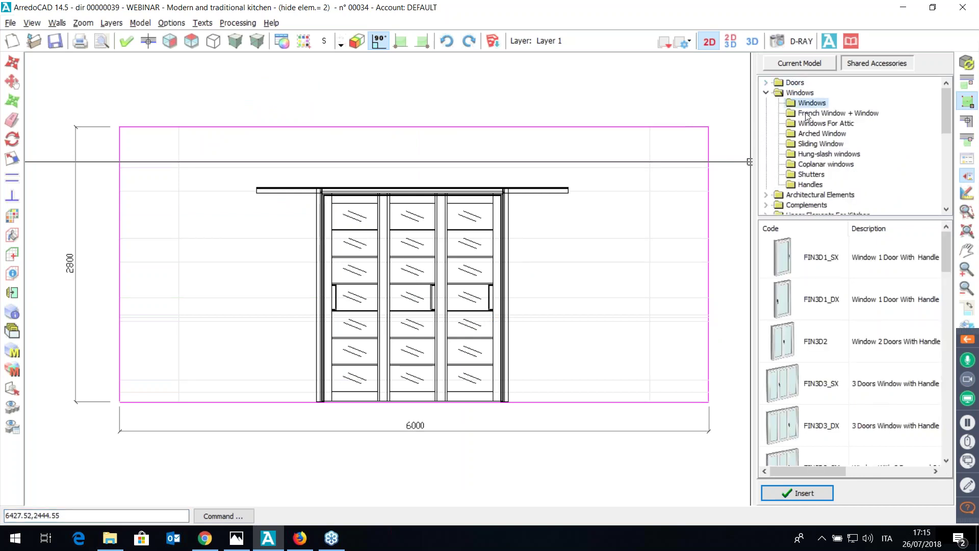
pyautogui.click(808, 123)
pyautogui.click(807, 143)
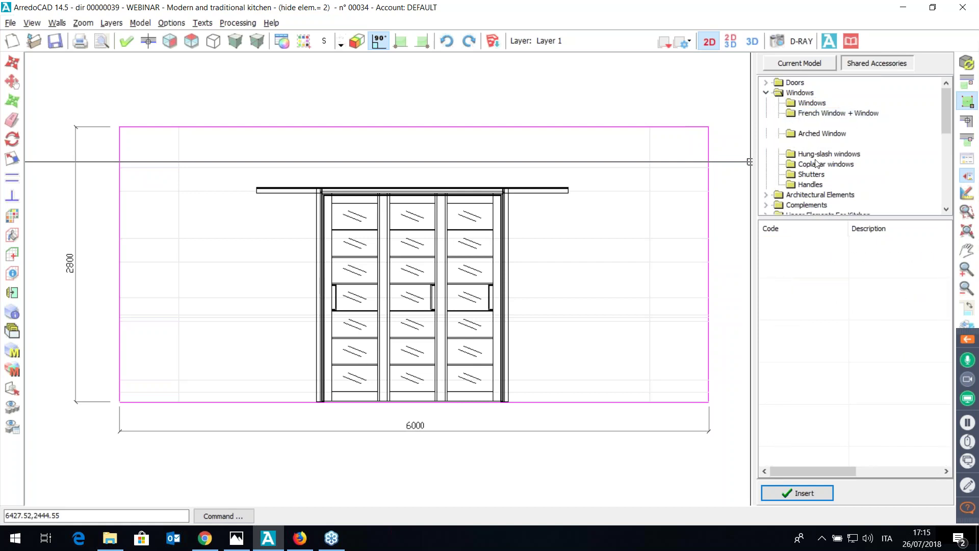
pyautogui.click(822, 421)
pyautogui.scroll(-1, 821, 408)
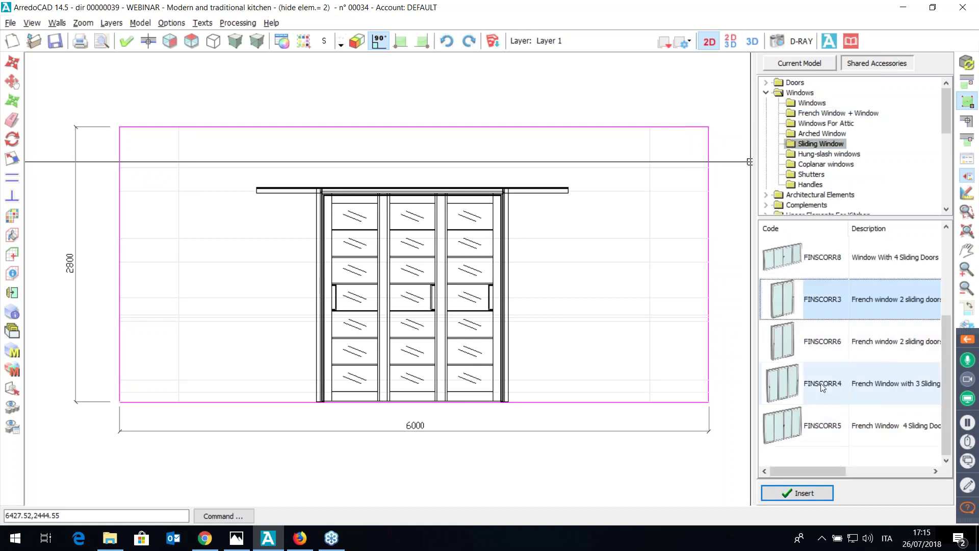
pyautogui.doubleClick(822, 385)
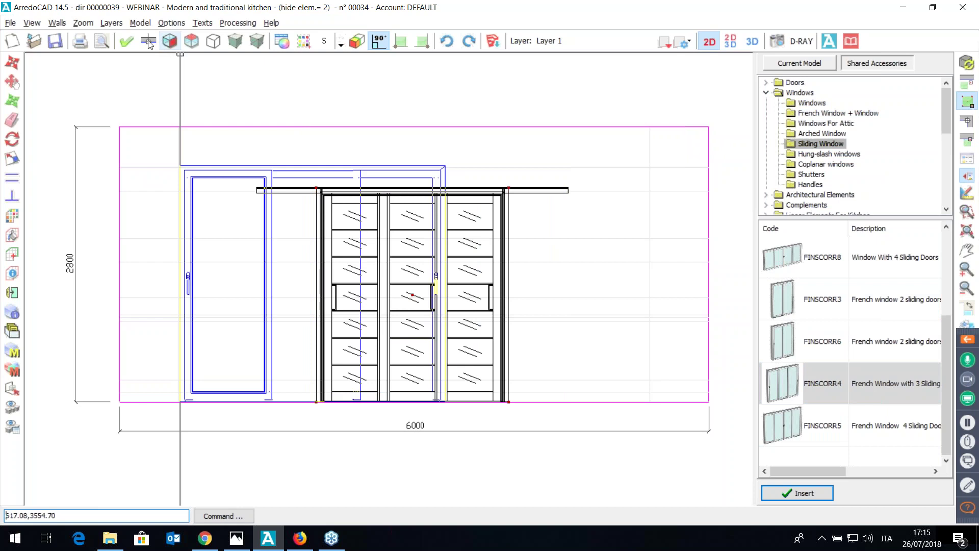
pyautogui.click(149, 41)
pyautogui.click(333, 449)
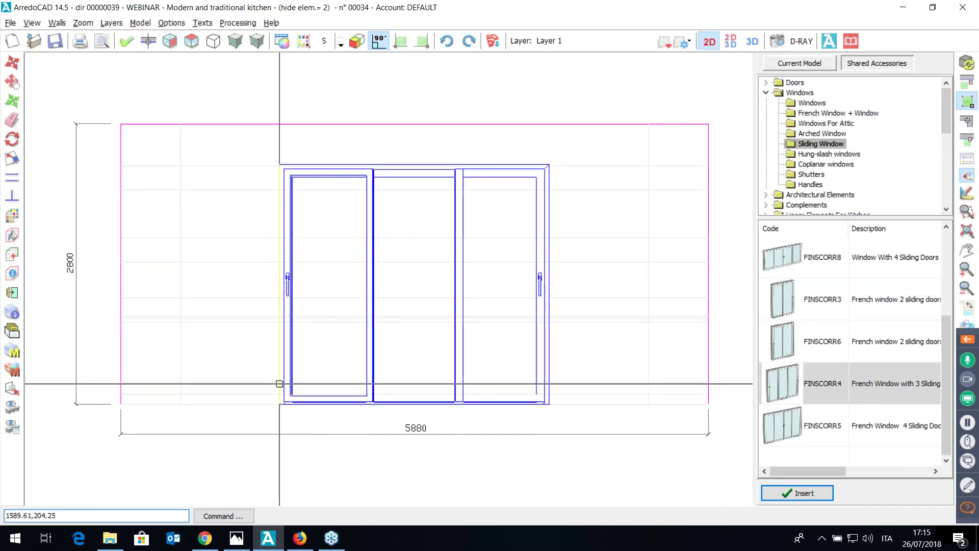
pyautogui.click(279, 384)
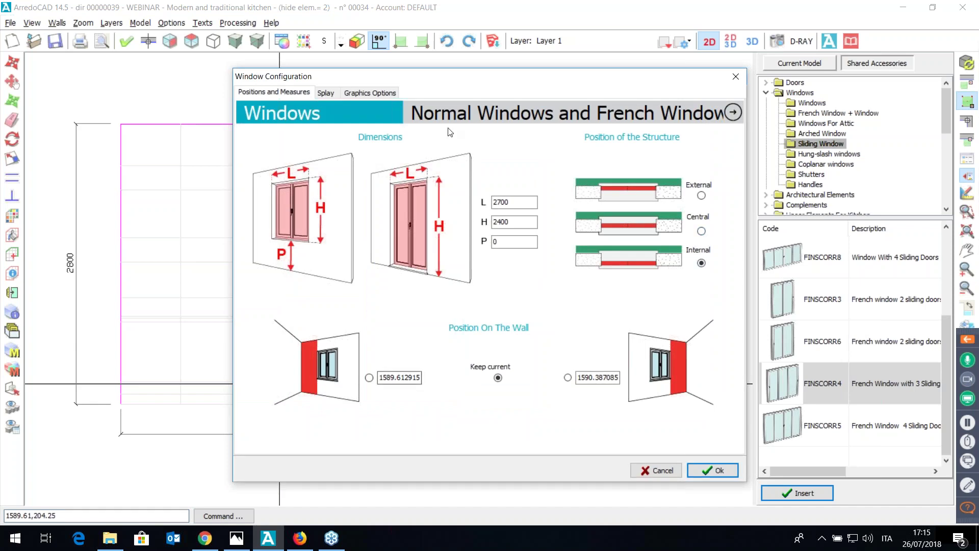
# - Add a threshold to the sliding French window through its sill options
pyautogui.hotkey('ctrl', 'shift', 'Tab')
pyautogui.click(552, 160)
pyautogui.click(699, 470)
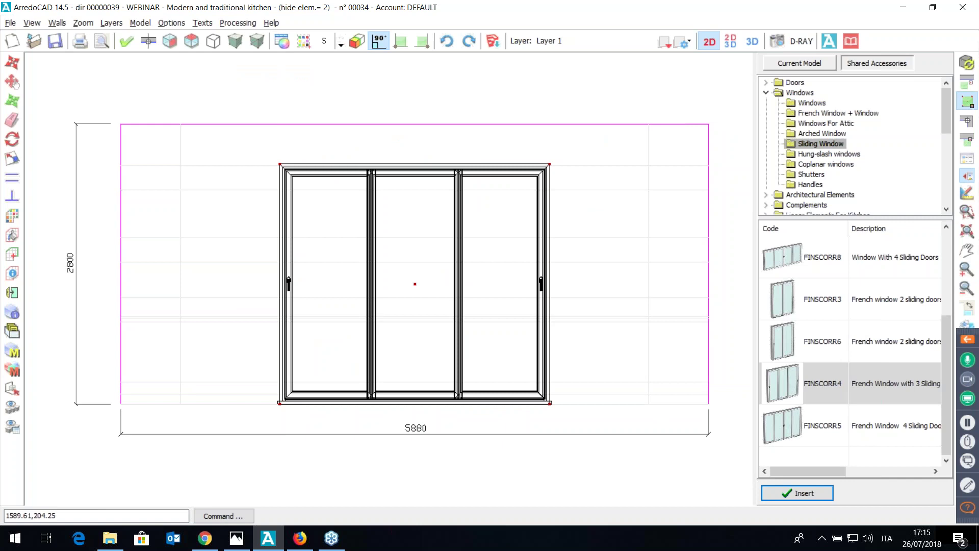
pyautogui.rightClick(431, 321)
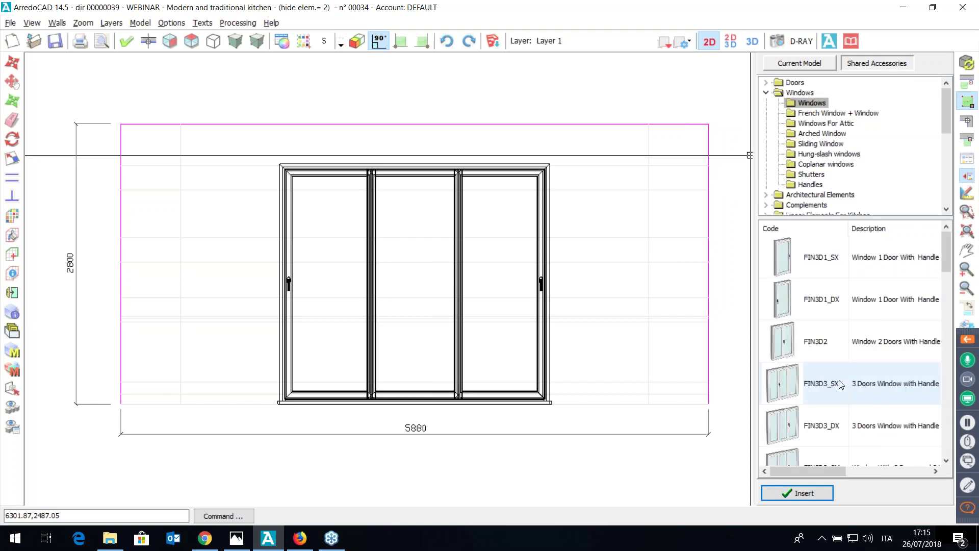
# - Place the three-door FIN3D3_SX window on the room's right outer wall, about 1864 mm from the wall's end
pyautogui.doubleClick(829, 382)
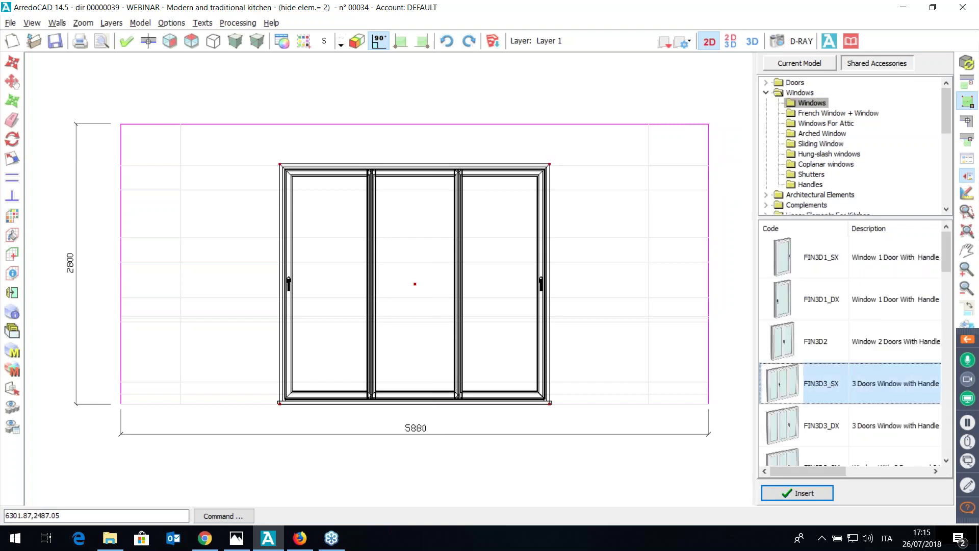
pyautogui.click(148, 42)
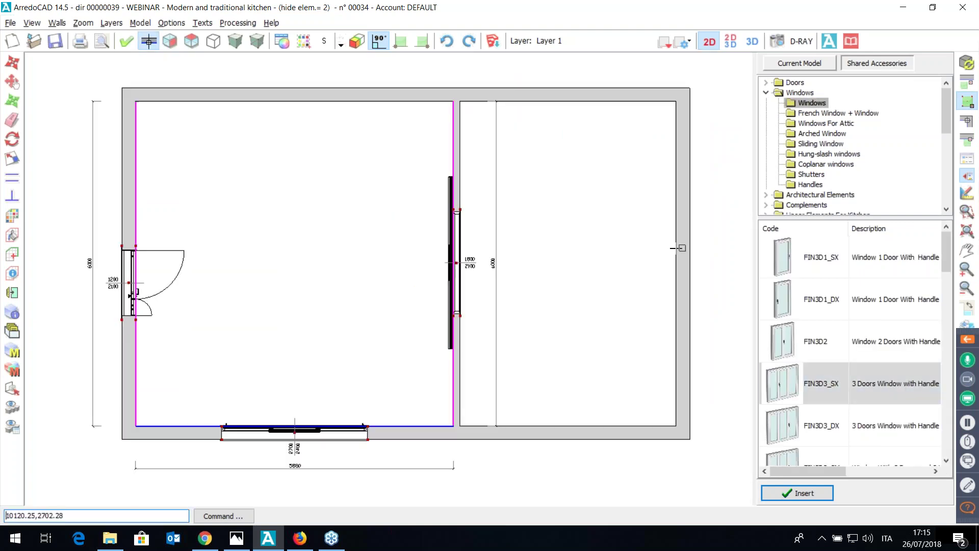
pyautogui.click(676, 249)
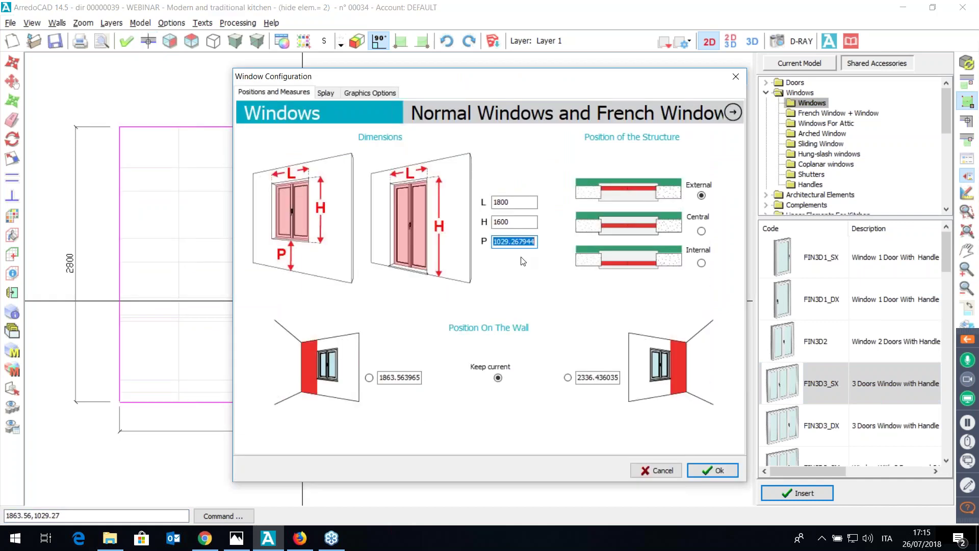
# - Configure the three-door window with a 900 mm height from the floor, internal structure position and a threshold
pyautogui.write('900')
pyautogui.click(701, 263)
pyautogui.click(366, 93)
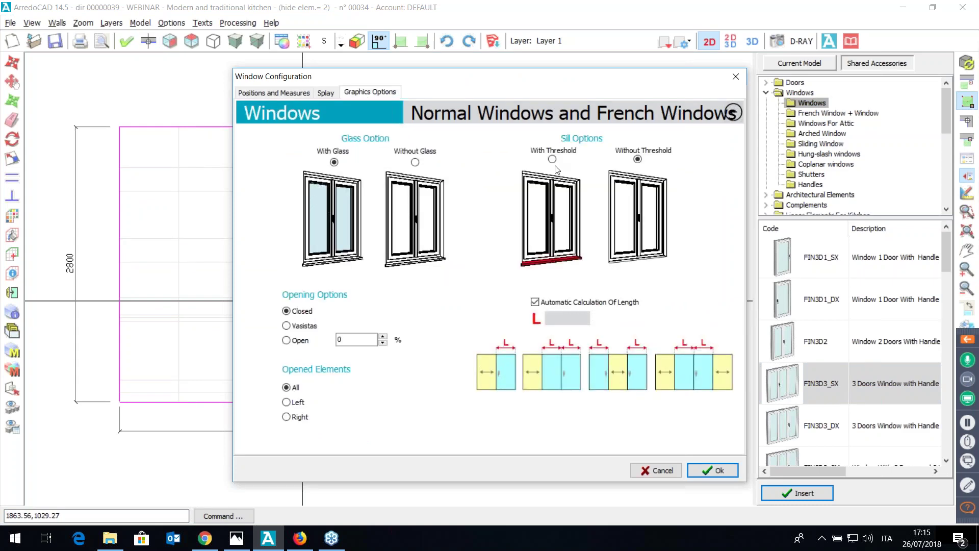
pyautogui.click(711, 468)
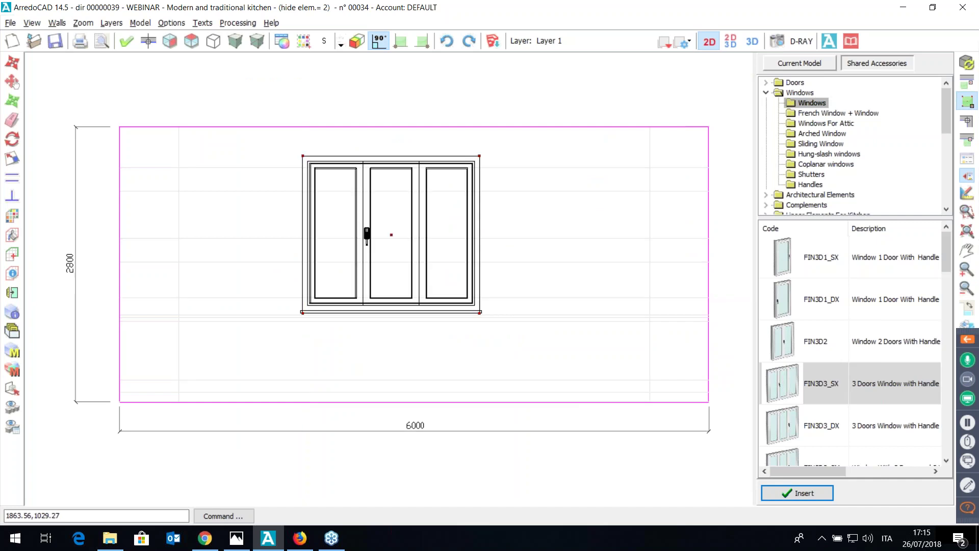
pyautogui.press('Escape')
# - Choose the PAVIMENTI floor tile MAT1 from SERIE 3 in the ceramics archive for the laying pattern
pyautogui.click(192, 41)
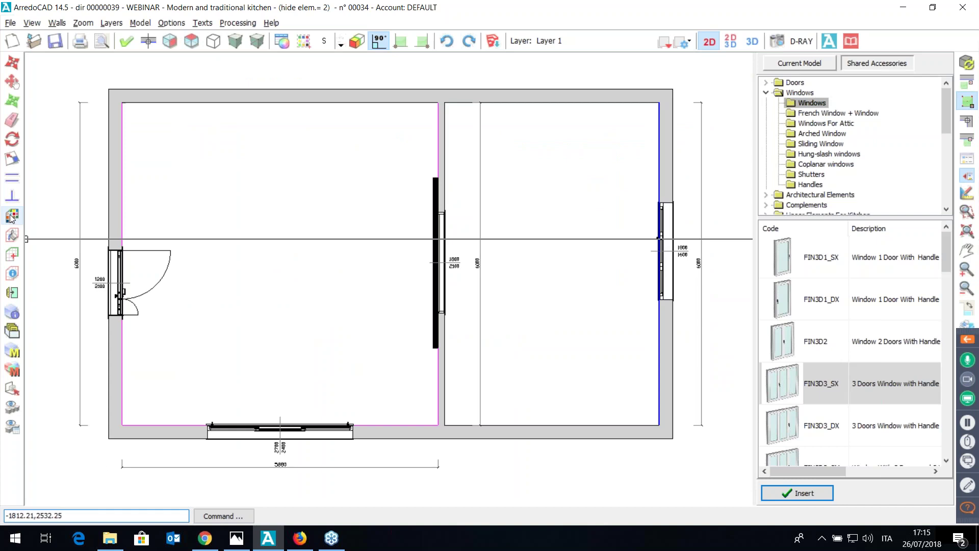
pyautogui.click(12, 217)
pyautogui.click(163, 64)
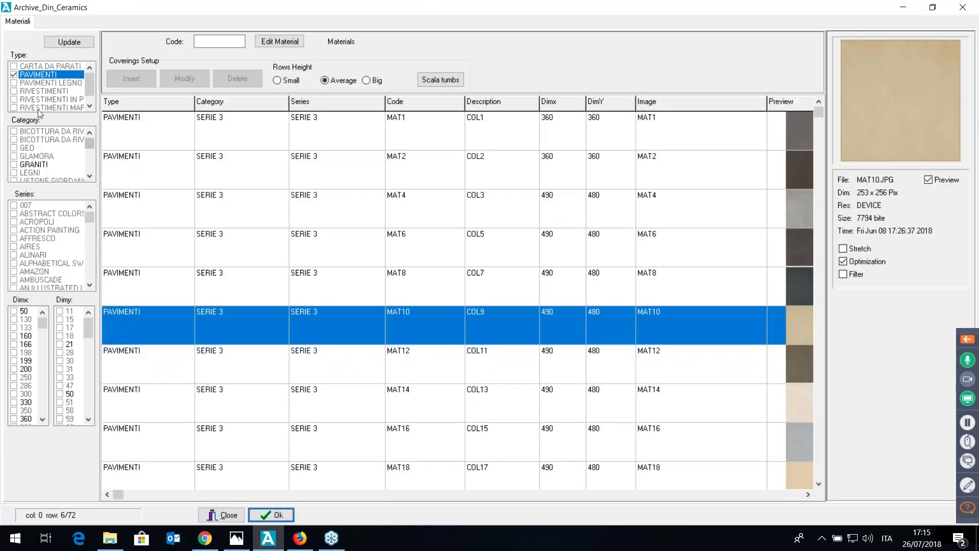
pyautogui.click(533, 173)
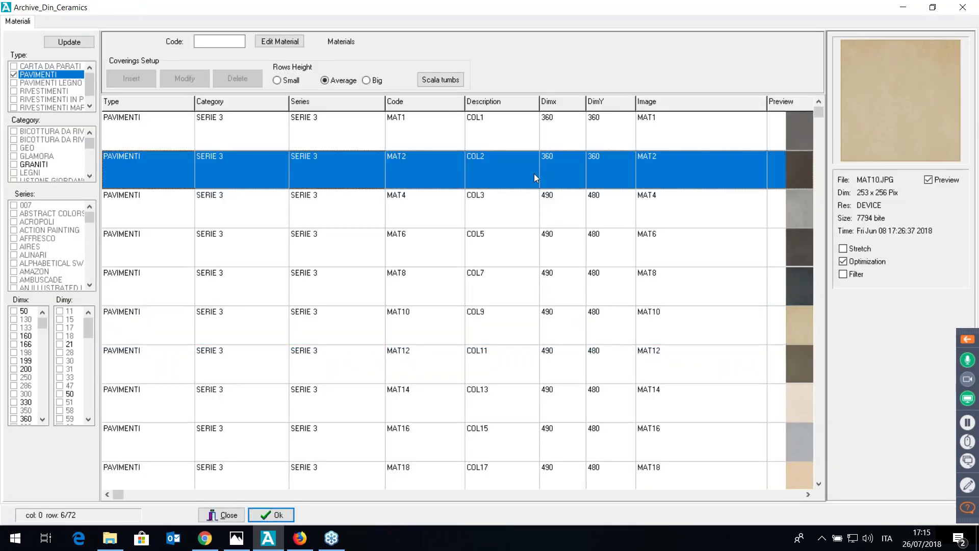
pyautogui.click(610, 145)
pyautogui.click(277, 516)
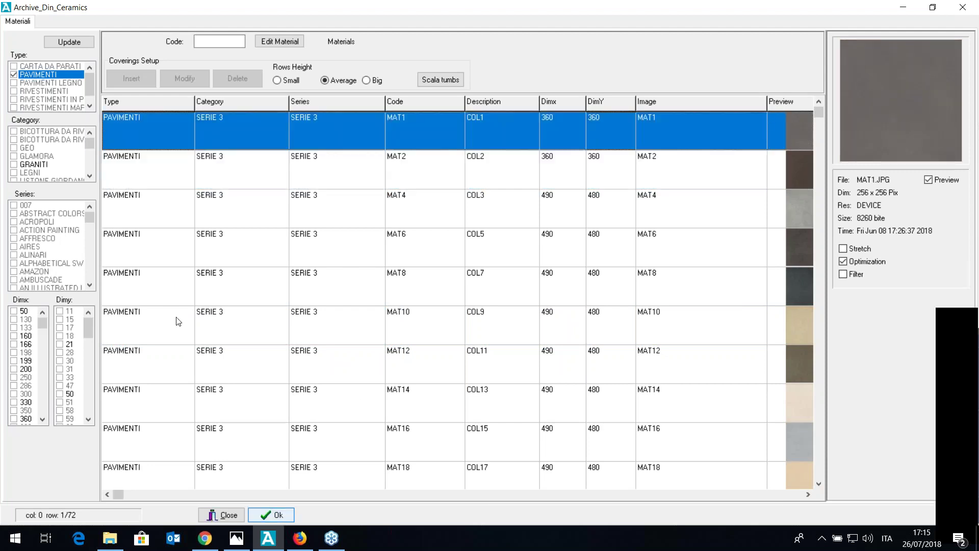
# - Set the MAT1 tile's Dim X and Dim Y to 900 in the laying pattern and apply it
pyautogui.doubleClick(71, 163)
pyautogui.write('900')
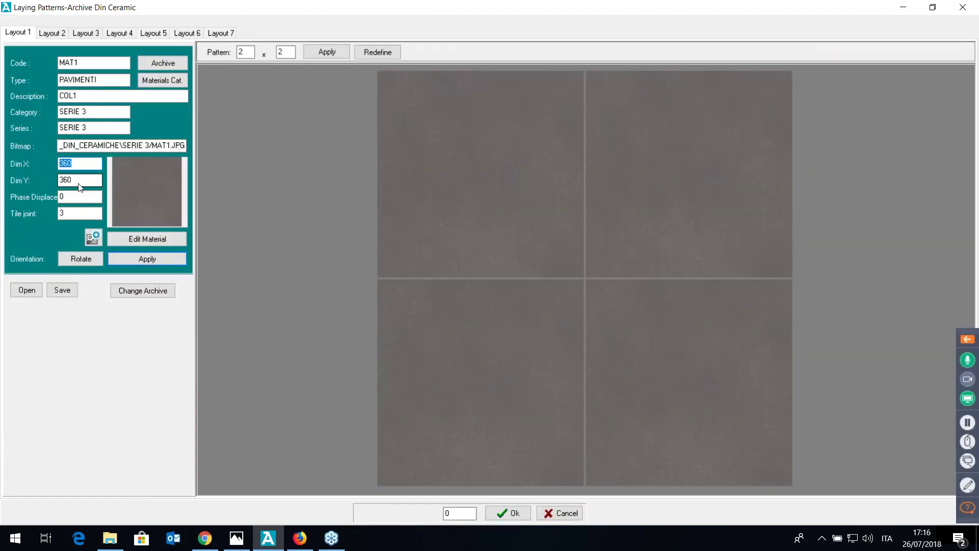
pyautogui.moveTo(75, 180); pyautogui.dragTo(26, 182)
pyautogui.write('900')
pyautogui.click(143, 256)
pyautogui.click(505, 511)
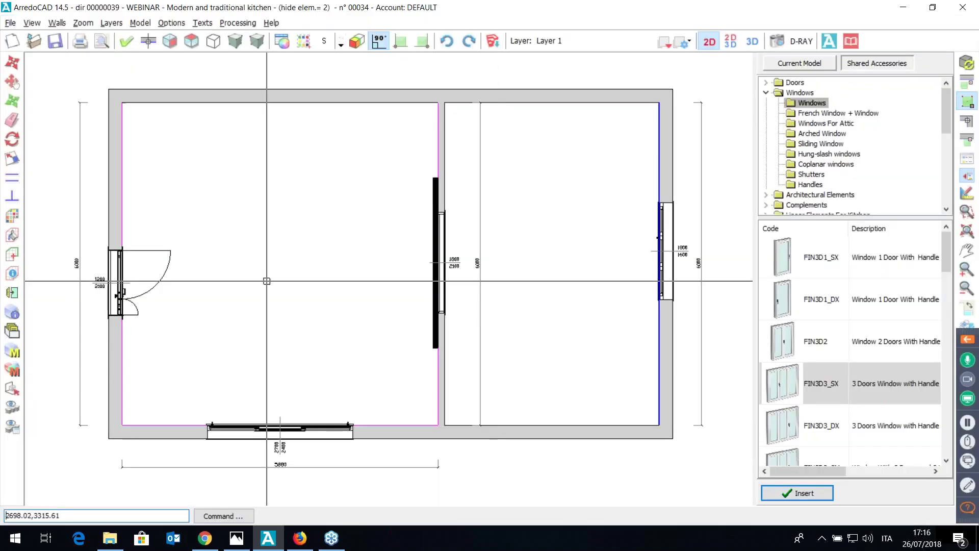
# - Lay the 900 x 900 MAT1 tiles on the larger room's floor with a horizontal laying direction
pyautogui.click(13, 237)
pyautogui.click(253, 259)
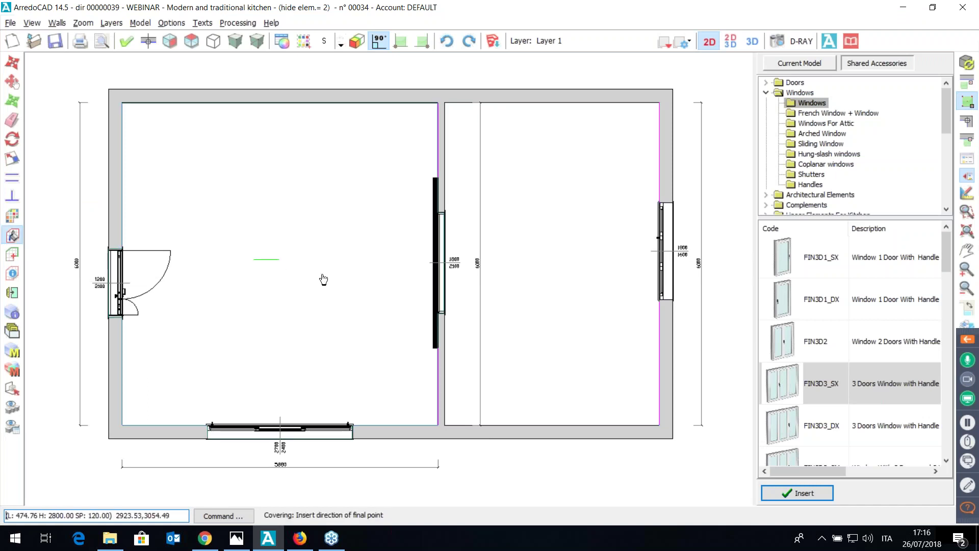
pyautogui.click(345, 259)
pyautogui.press('Return')
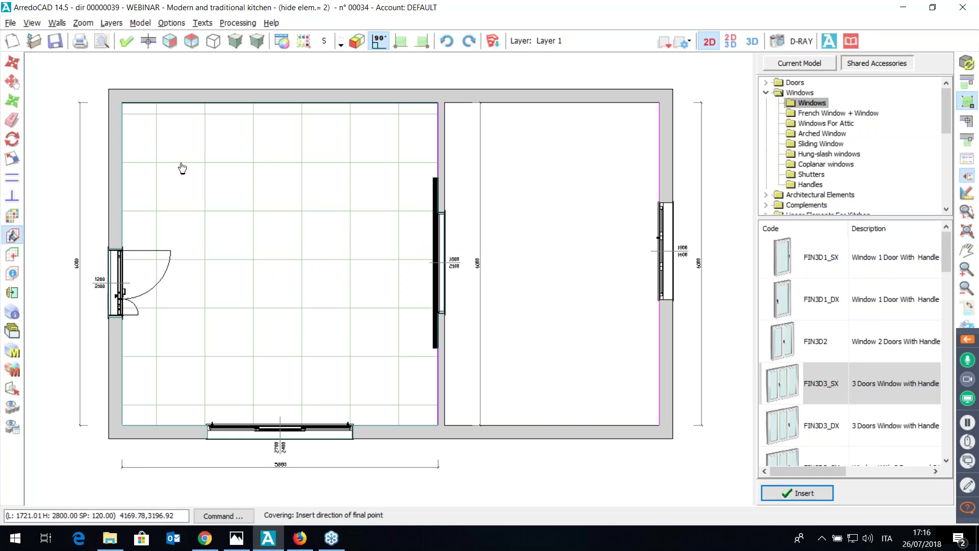
# - Choose the PAVIMENTI LEGNO parquet PQT9 from the LEGNI category in the ceramics archive for a new laying pattern
pyautogui.click(13, 216)
pyautogui.click(159, 164)
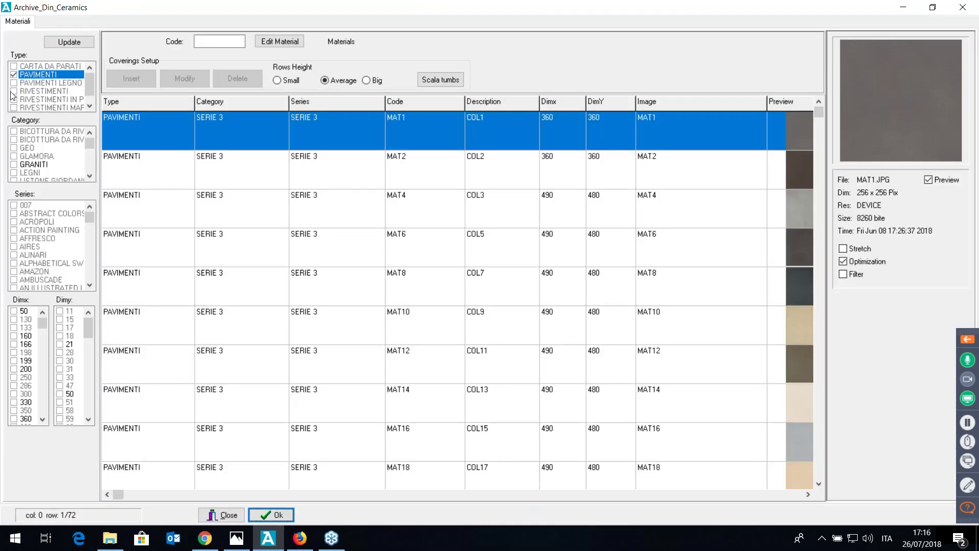
pyautogui.click(14, 82)
pyautogui.click(375, 278)
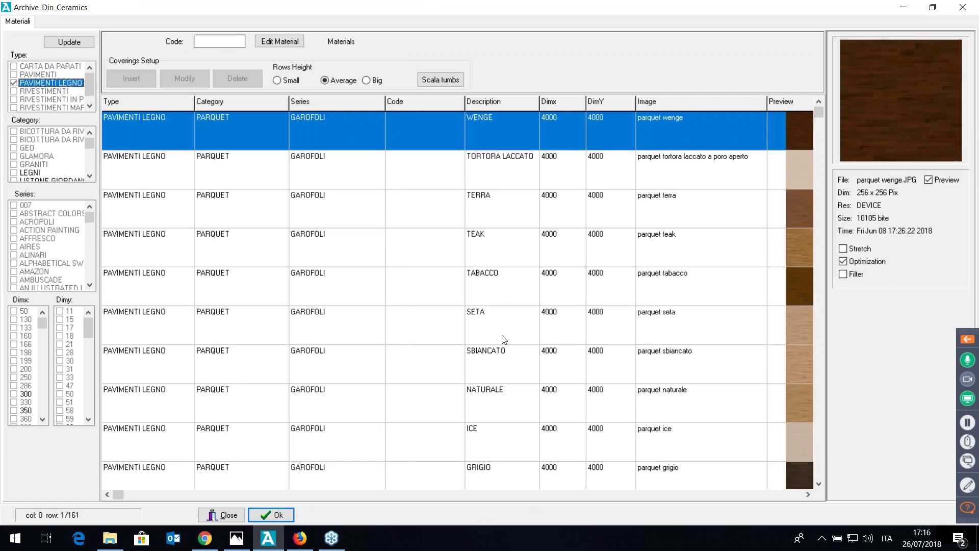
pyautogui.scroll(-20, 498, 350)
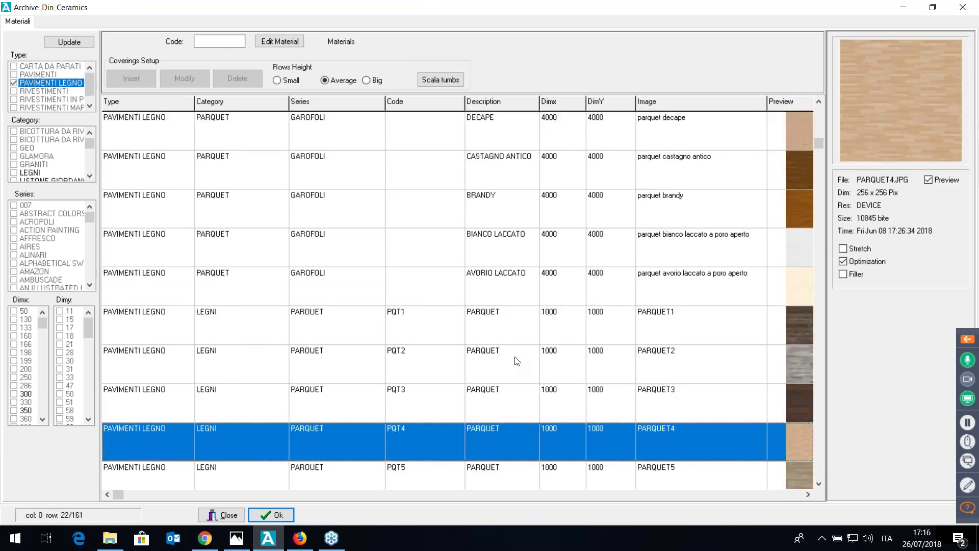
pyautogui.scroll(-1, 534, 424)
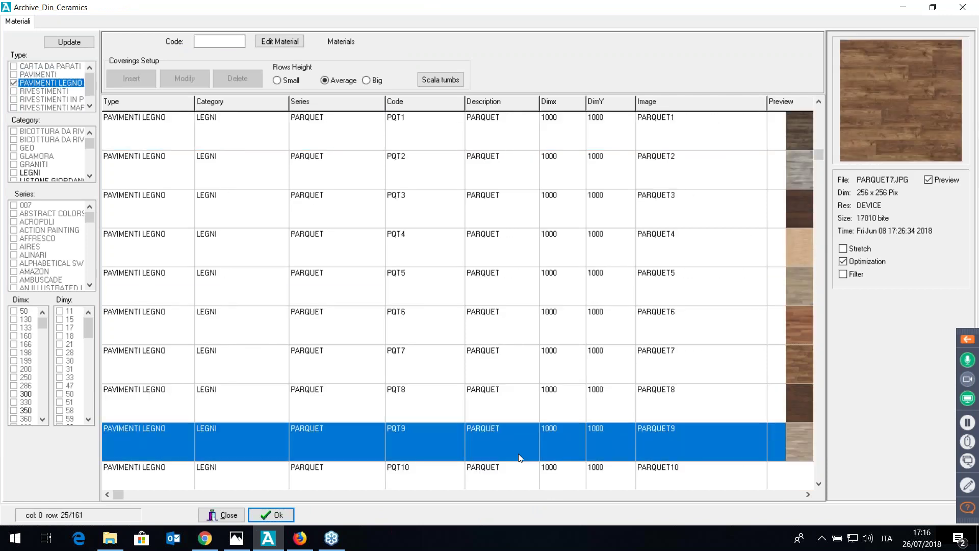
pyautogui.scroll(-2, 518, 454)
pyautogui.scroll(2, 349, 445)
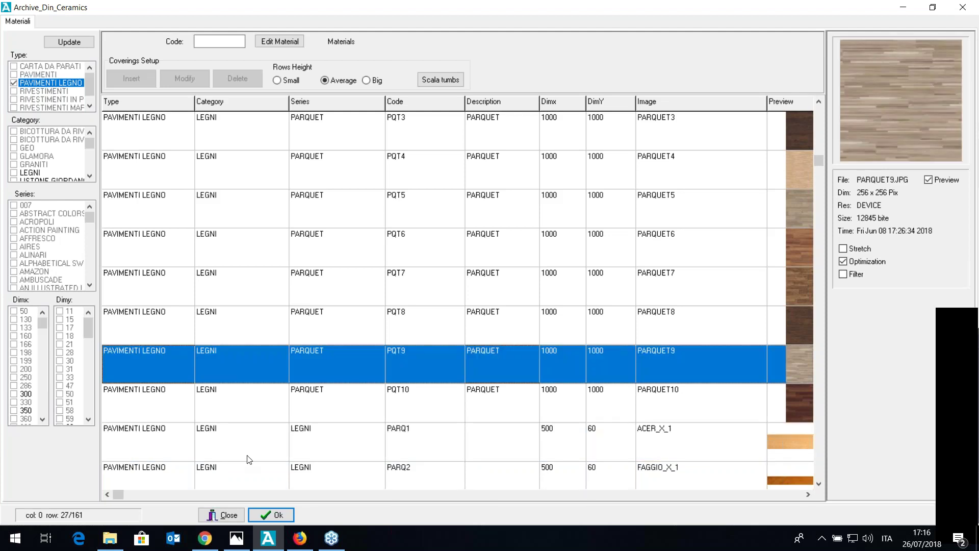
pyautogui.press('Return')
# - Set the PQT9 parquet's tile joint to 0, apply it and accept the laying pattern
pyautogui.doubleClick(76, 216)
pyautogui.write('0')
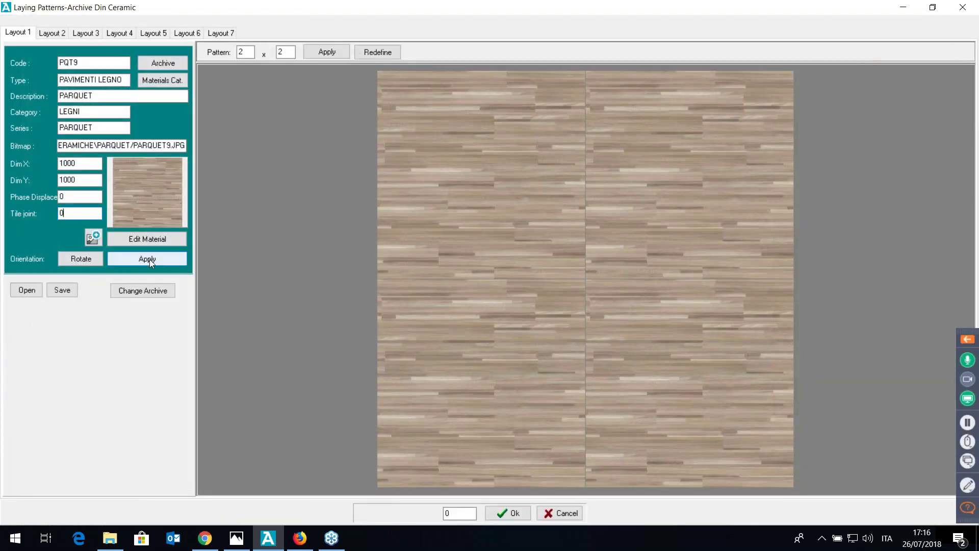
pyautogui.click(184, 262)
pyautogui.click(501, 510)
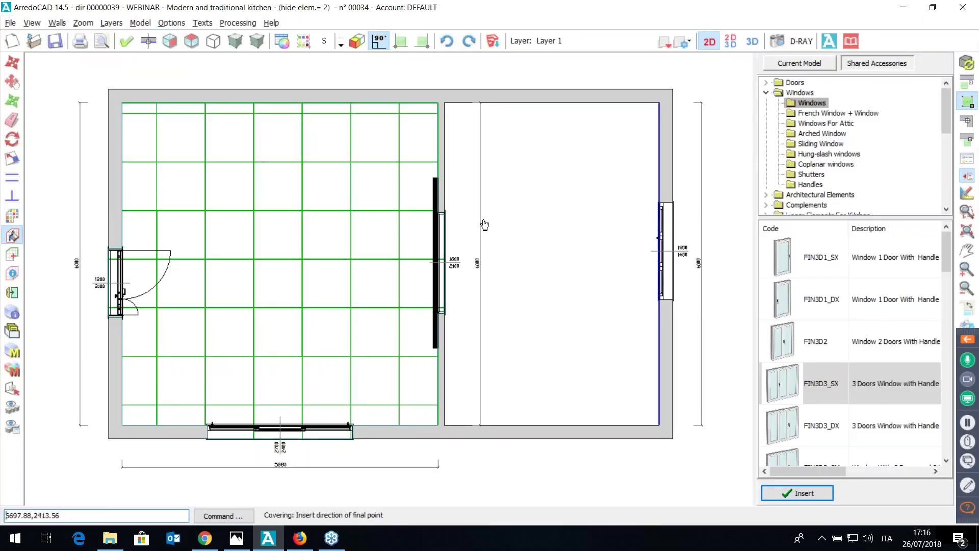
# - Lay the PQT9 parquet horizontally on the smaller room's floor with a tiling distance of 0
pyautogui.click(585, 231)
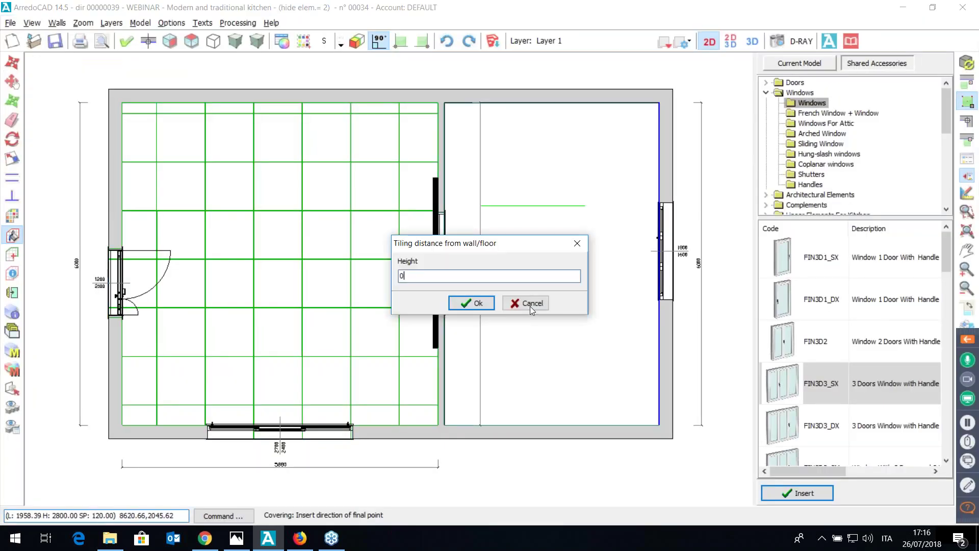
pyautogui.press('Return')
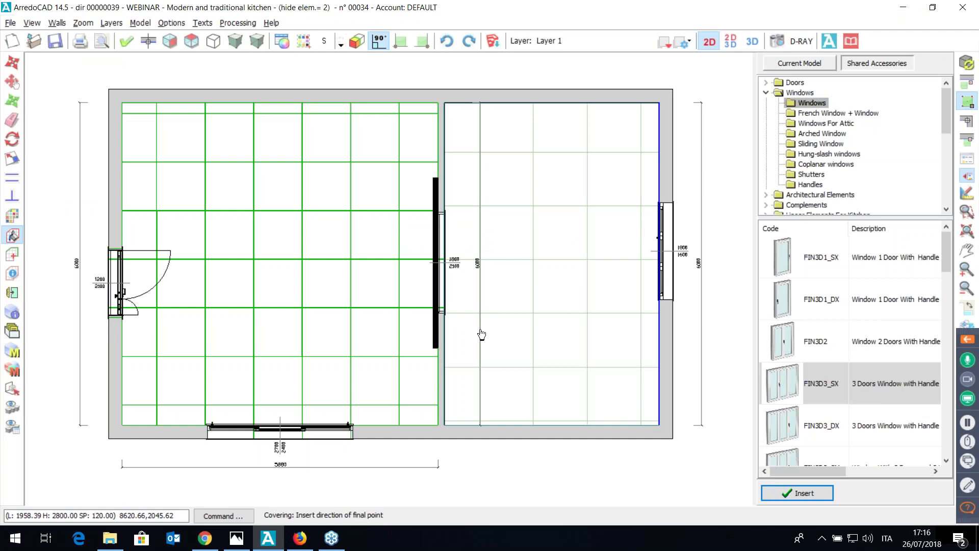
pyautogui.click(466, 332)
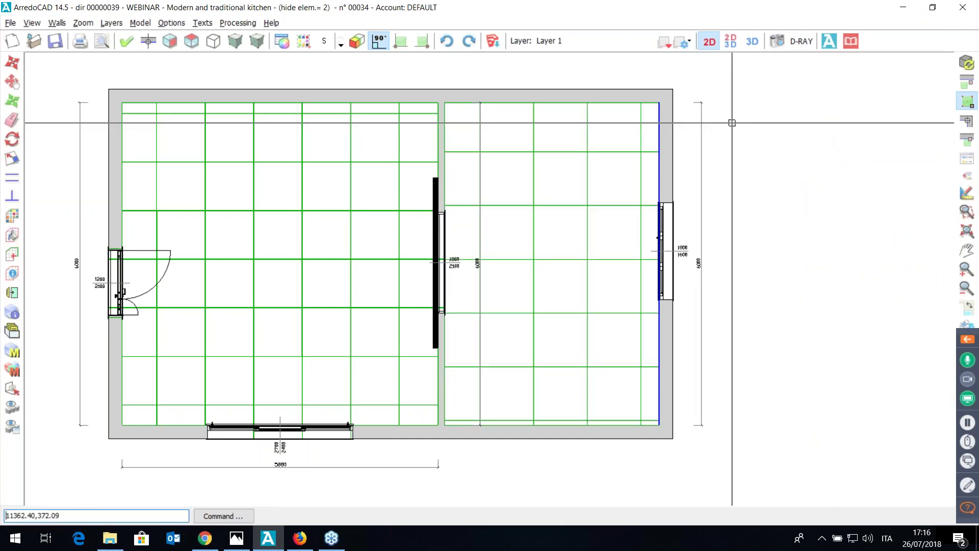
# - Show the plan beside the 3D view and open the partition's sliding doors with a value of 800
pyautogui.click(752, 41)
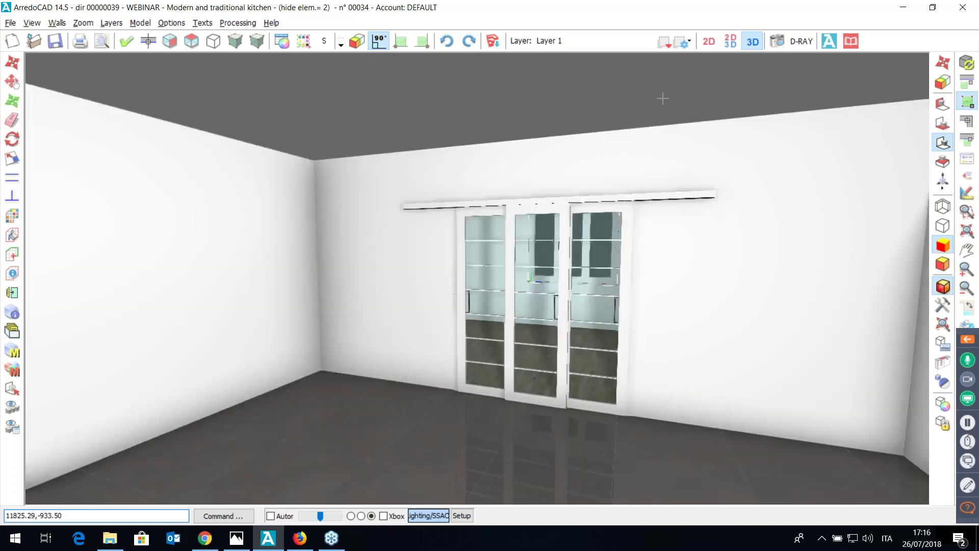
pyautogui.click(730, 42)
pyautogui.click(12, 370)
pyautogui.click(280, 266)
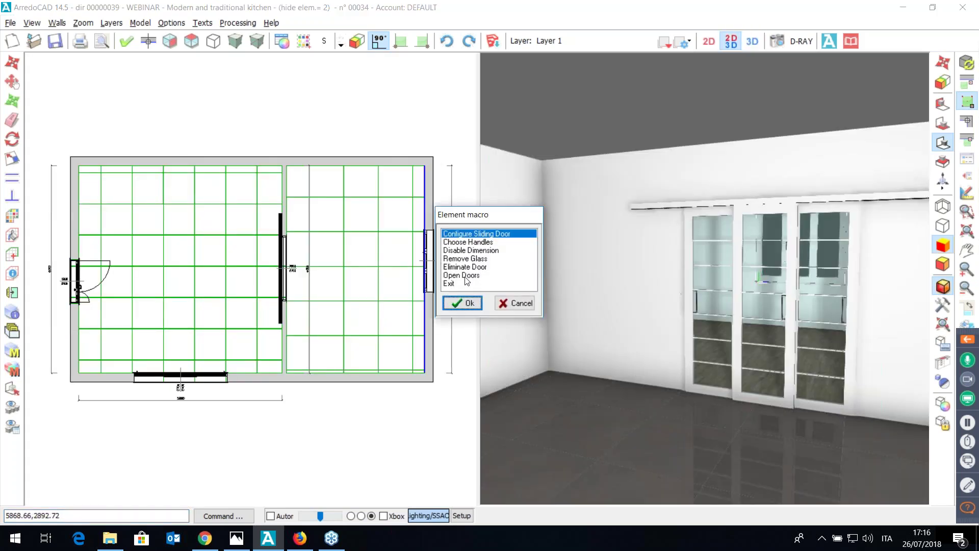
pyautogui.click(483, 275)
pyautogui.doubleClick(484, 274)
pyautogui.write('800')
pyautogui.click(463, 305)
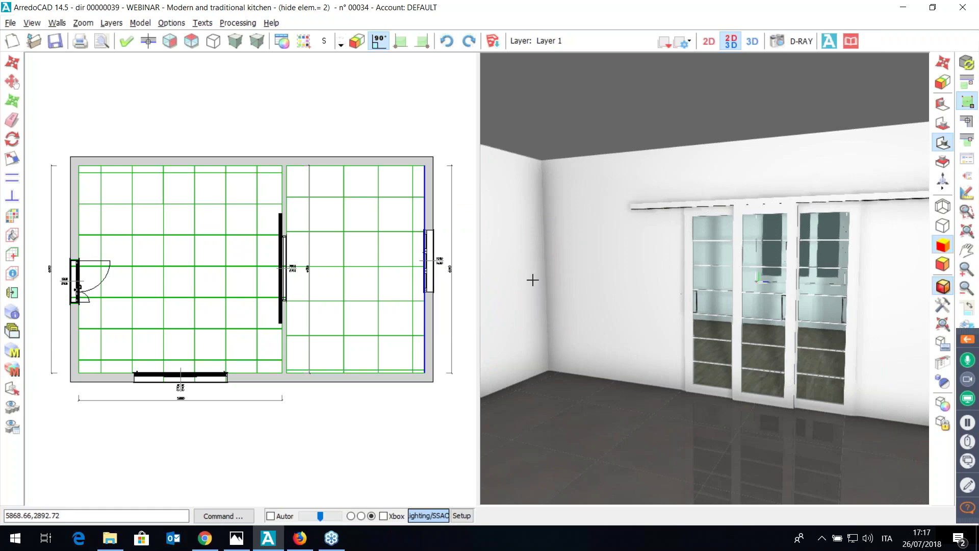
# - Create a ceiling from the outer polygon of the area and accept its proposed characteristics
pyautogui.click(172, 23)
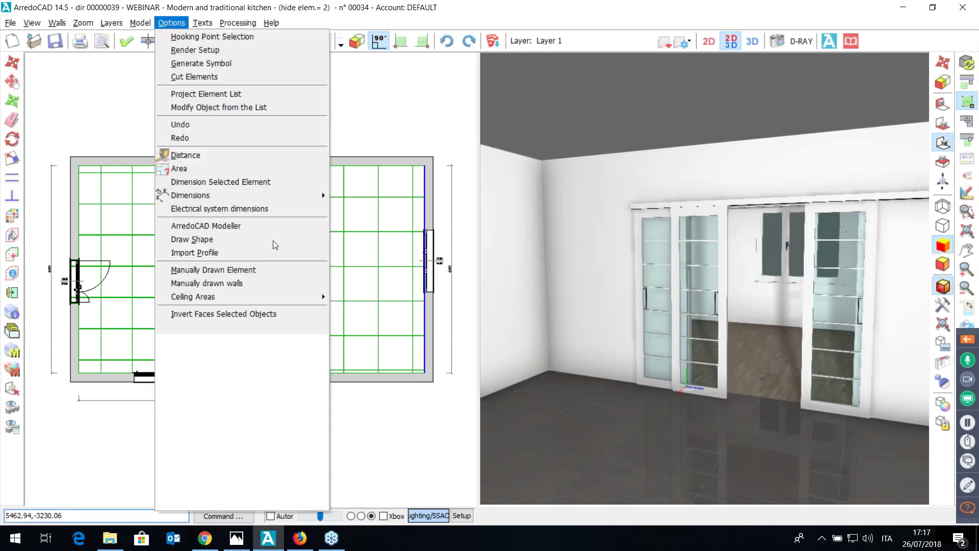
pyautogui.moveTo(299, 295)
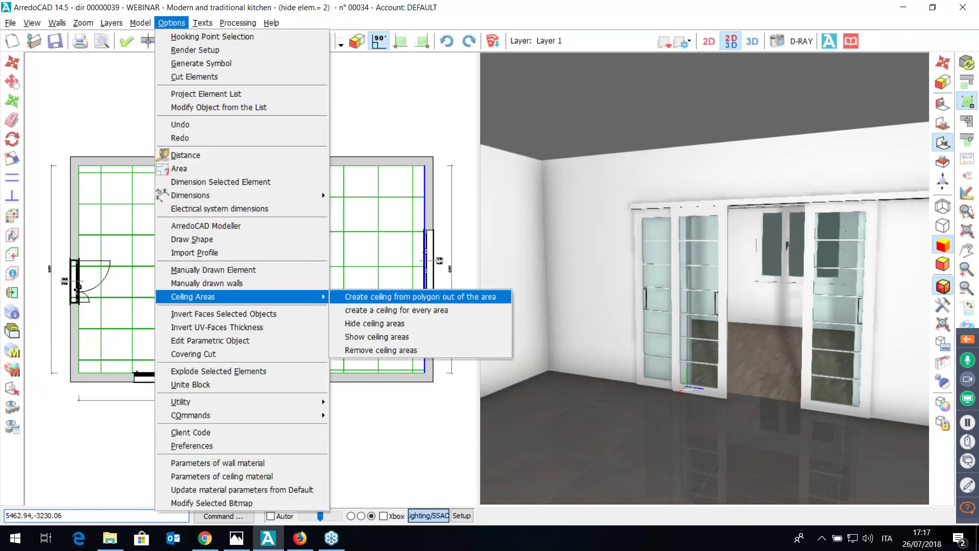
pyautogui.click(366, 297)
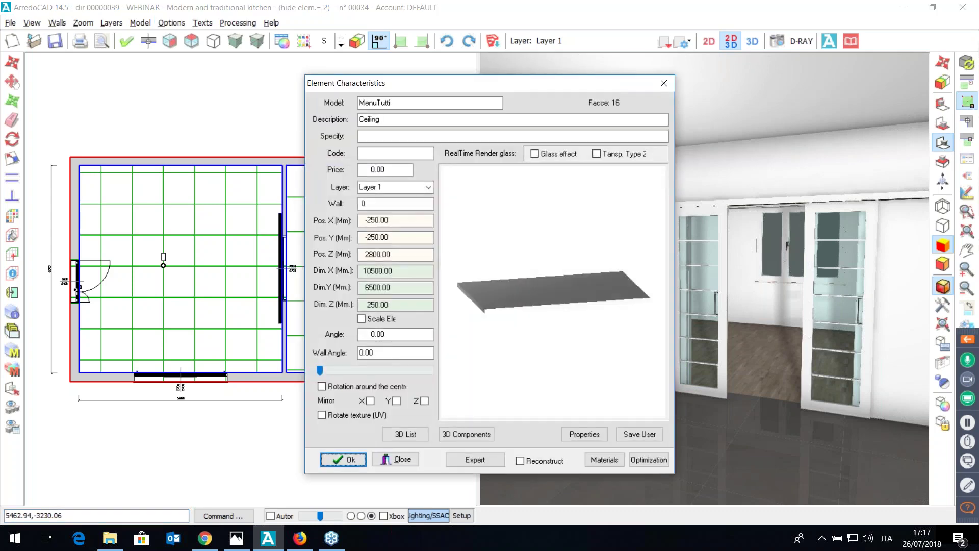
pyautogui.click(349, 459)
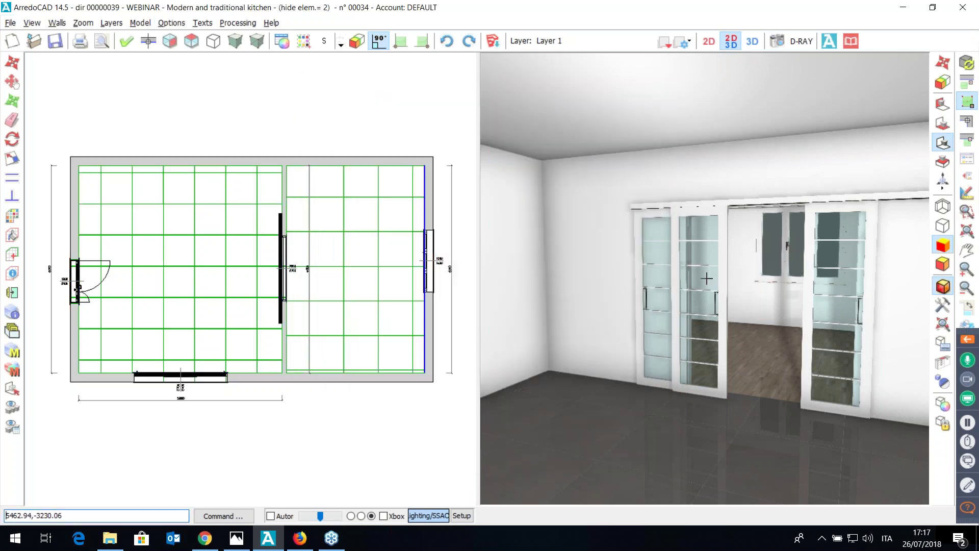
# - Load SFONDO.BMP from the Desktop as the backplate image behind the large three-panel sliding window
pyautogui.press('Right')
pyautogui.press('Right')
pyautogui.press('Right')
pyautogui.press('Right')
pyautogui.press('Right')
pyautogui.press('Right')
pyautogui.press('Right')
pyautogui.press('Right')
pyautogui.press('Right')
pyautogui.press('Right')
pyautogui.press('Right')
pyautogui.press('Right')
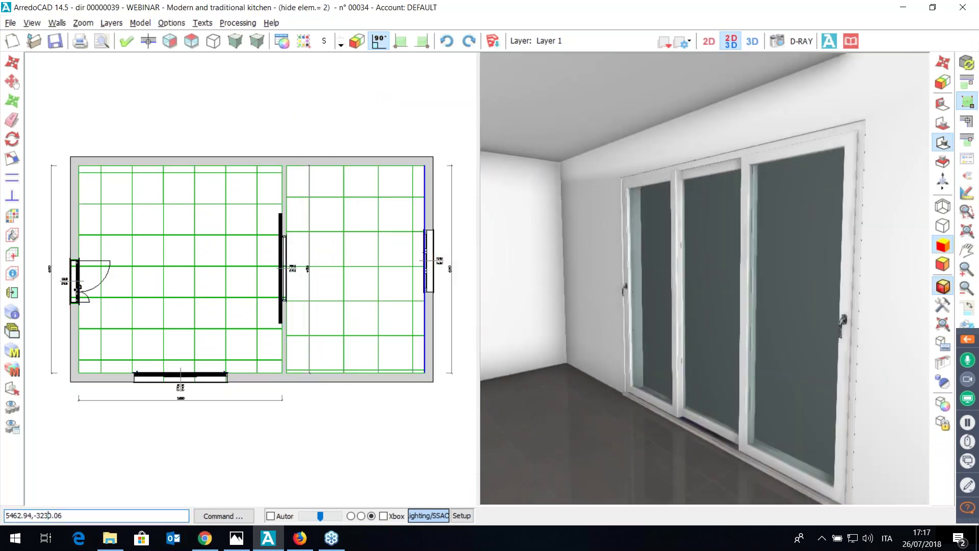
pyautogui.click(942, 305)
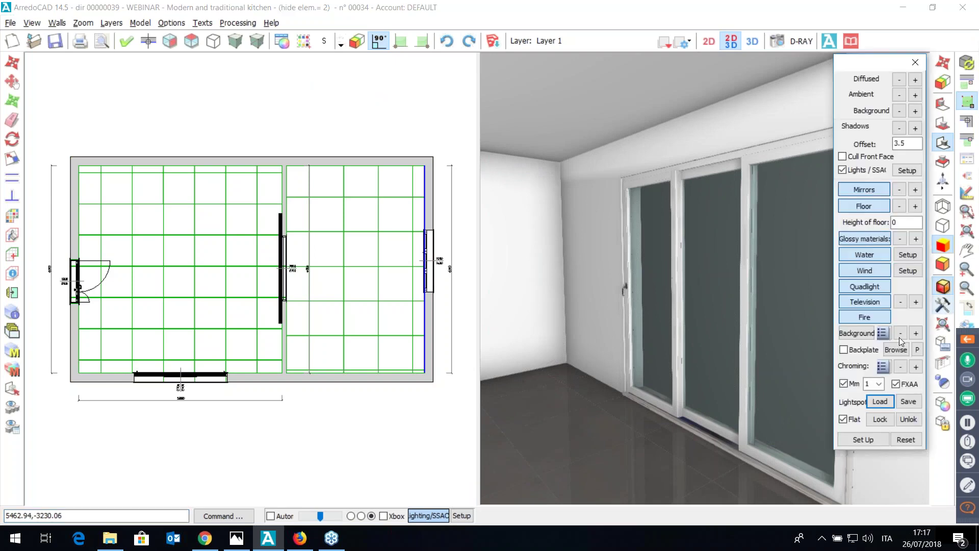
pyautogui.click(879, 401)
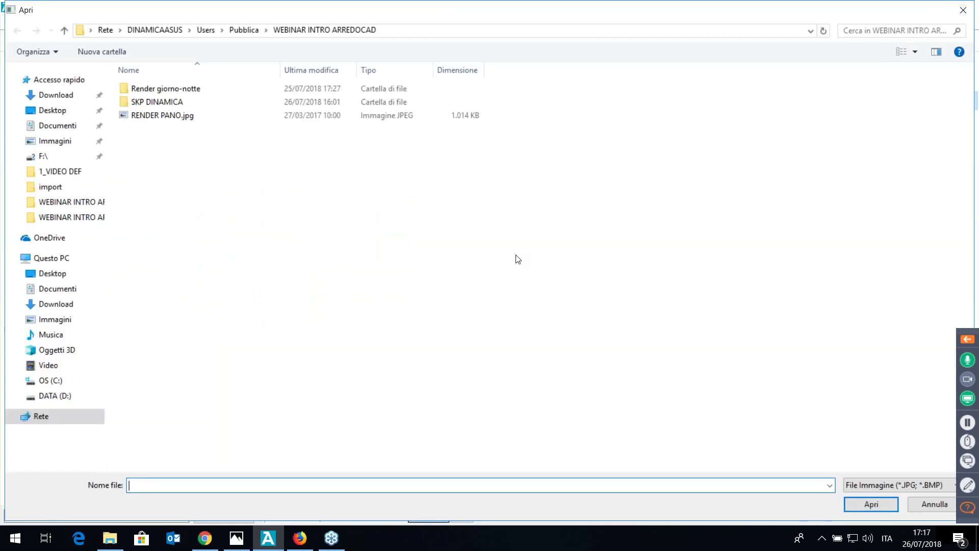
pyautogui.click(54, 110)
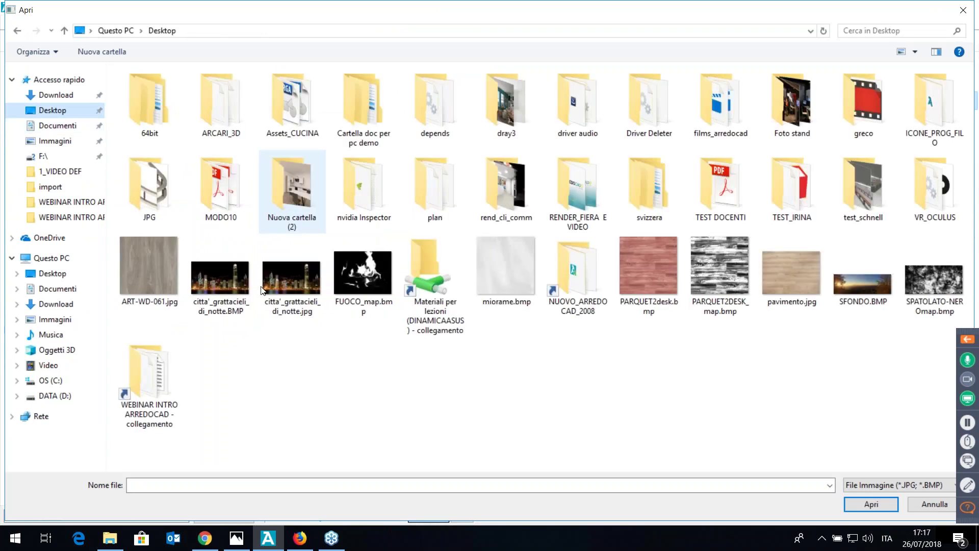
pyautogui.click(861, 283)
pyautogui.click(869, 503)
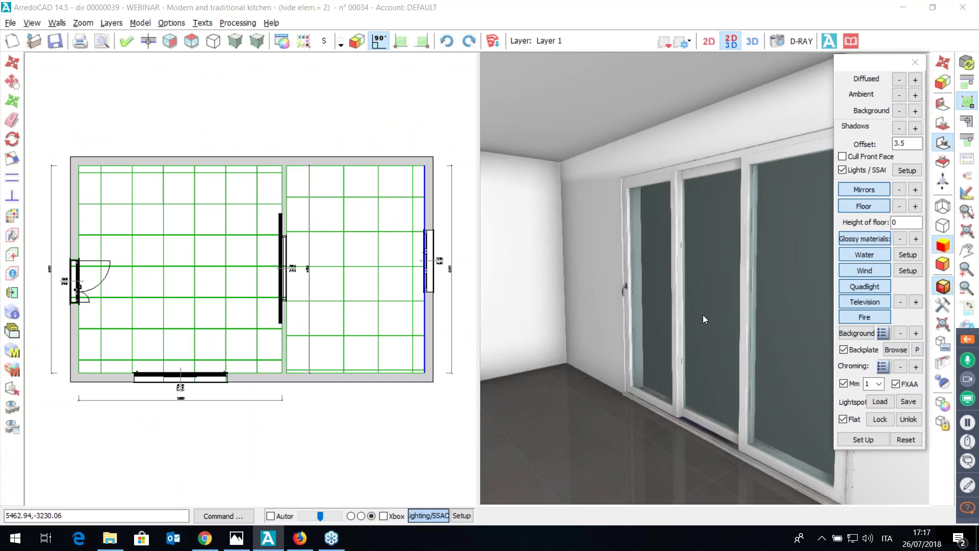
# - Shift the backplate sideways and fine-tune its height so the hills fill the sliding window's panes
pyautogui.click(915, 349)
pyautogui.click(469, 259)
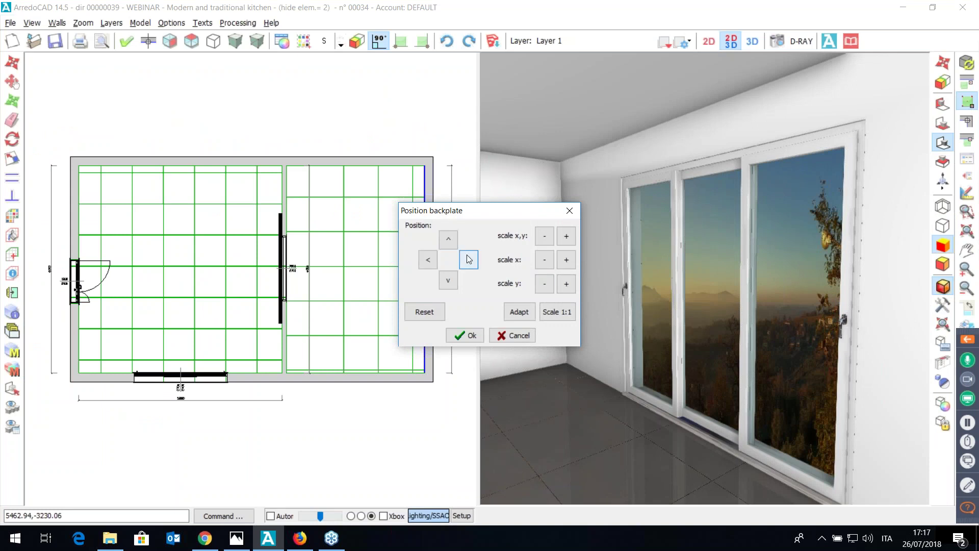
pyautogui.click(469, 259)
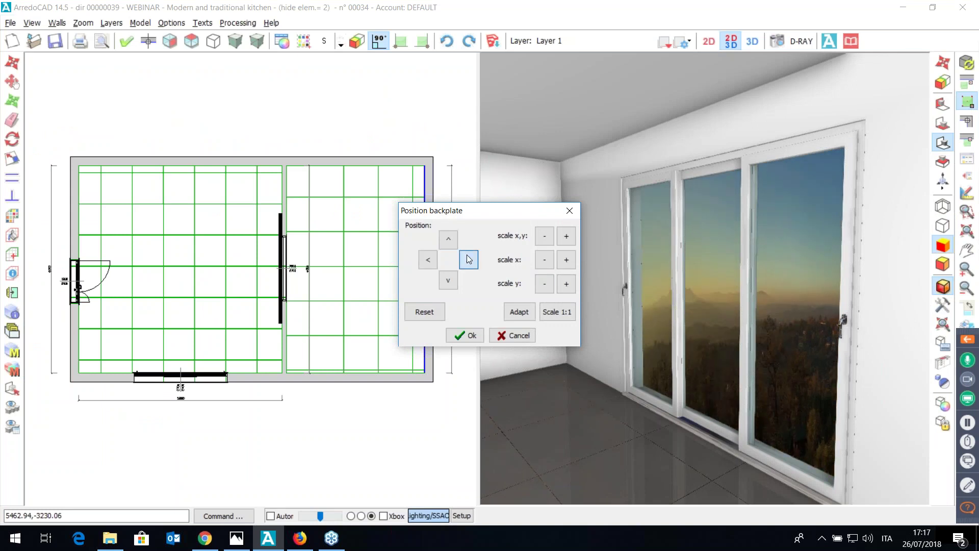
pyautogui.click(468, 259)
pyautogui.click(452, 284)
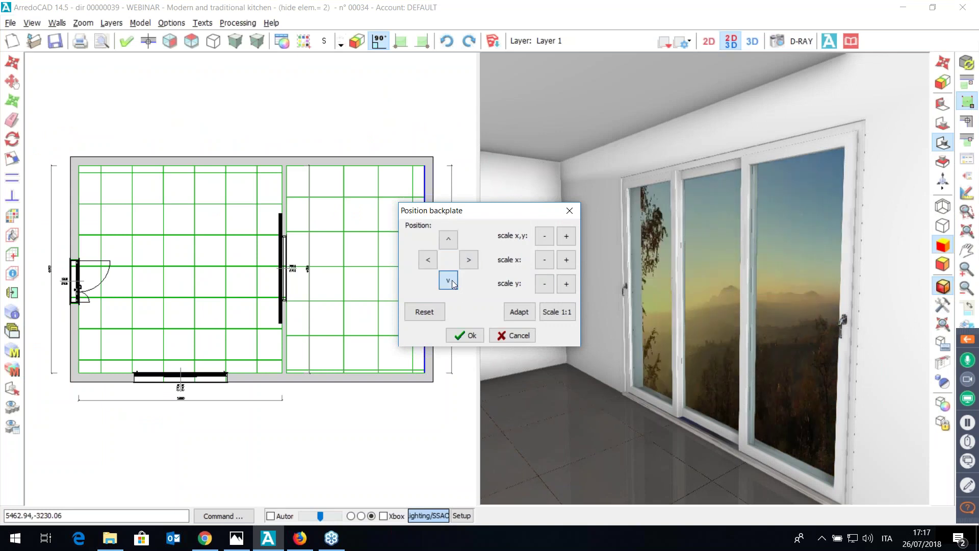
pyautogui.click(447, 243)
pyautogui.click(447, 243)
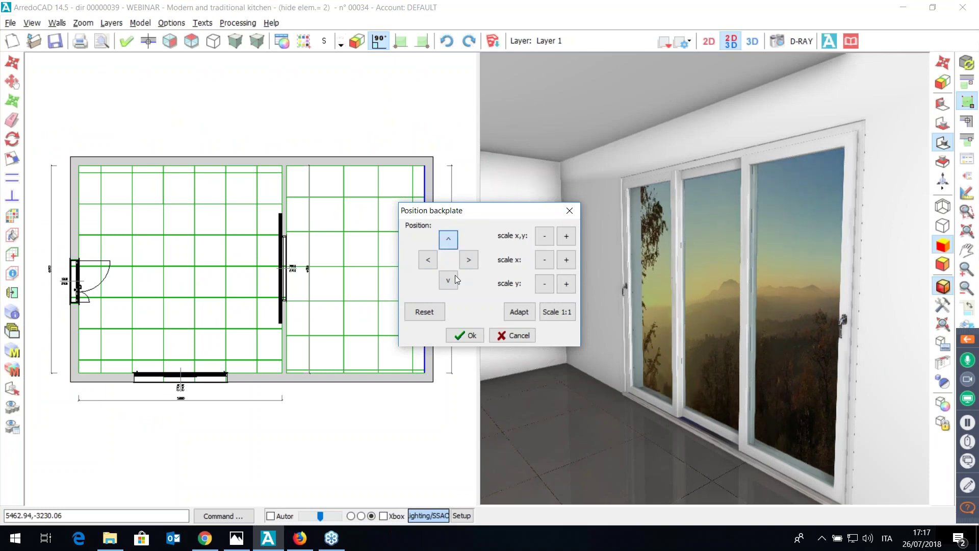
pyautogui.click(465, 335)
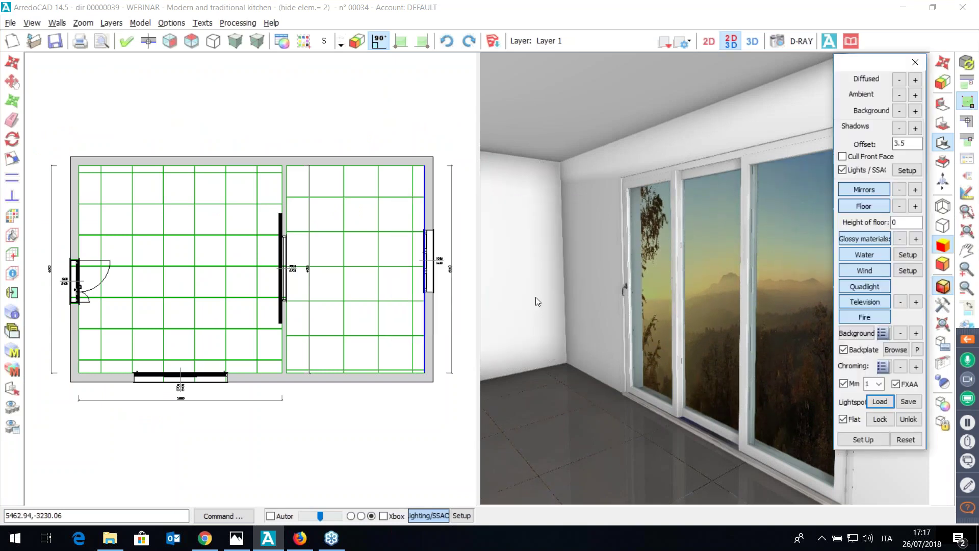
# - Examine both rooms in 3D, from the open sliding doors through to the three-door window and its backplate
pyautogui.moveTo(705, 278); pyautogui.dragTo(705, 278)
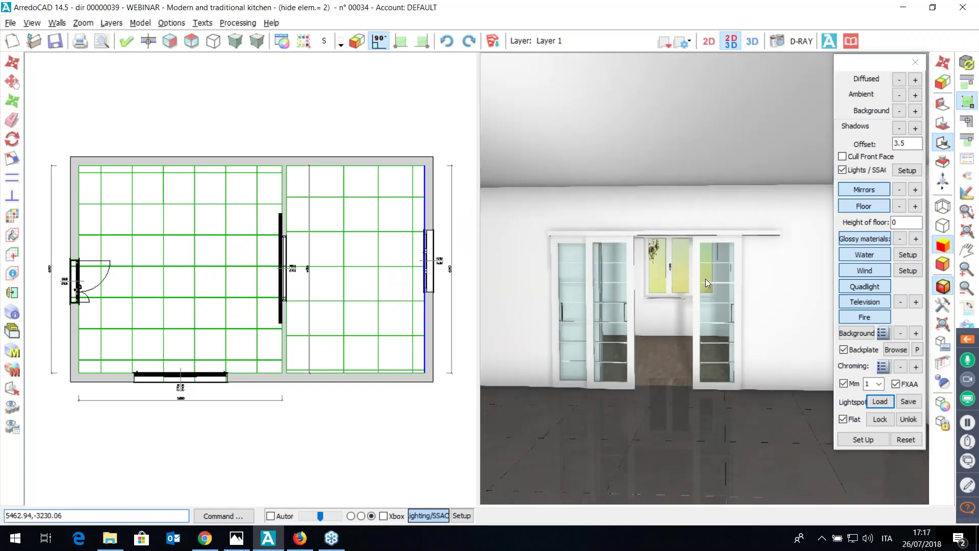
pyautogui.press('Left')
pyautogui.moveTo(705, 278); pyautogui.dragTo(775, 274)
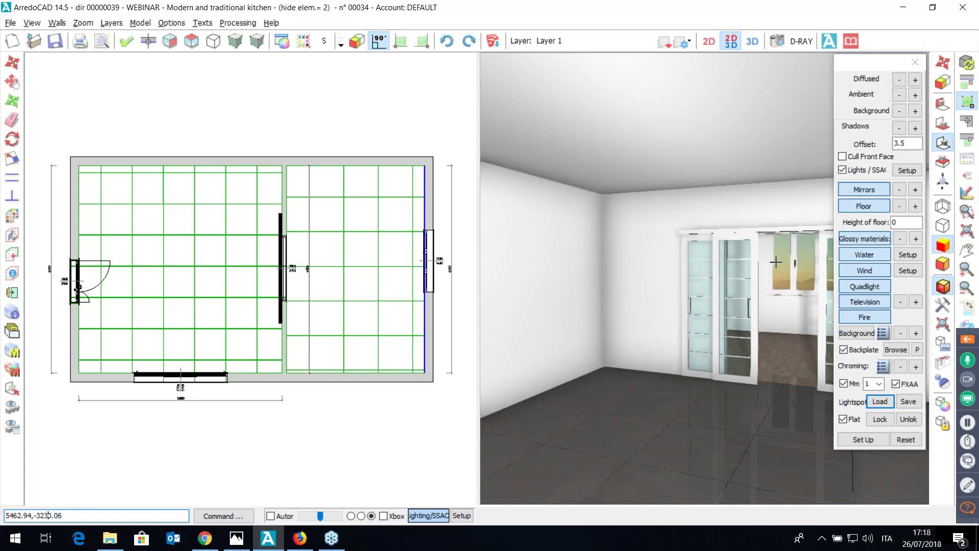
pyautogui.press('Left')
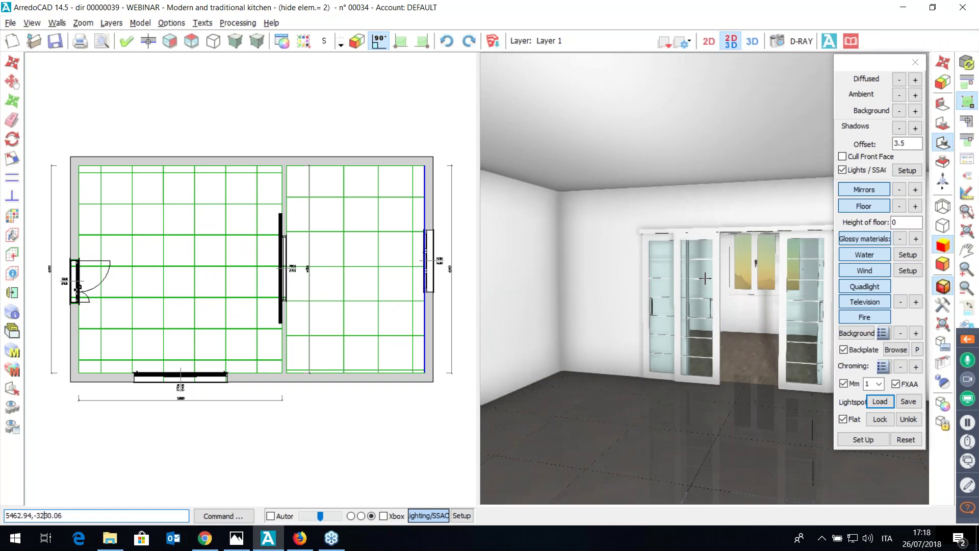
pyautogui.press('Right')
pyautogui.press('Right')
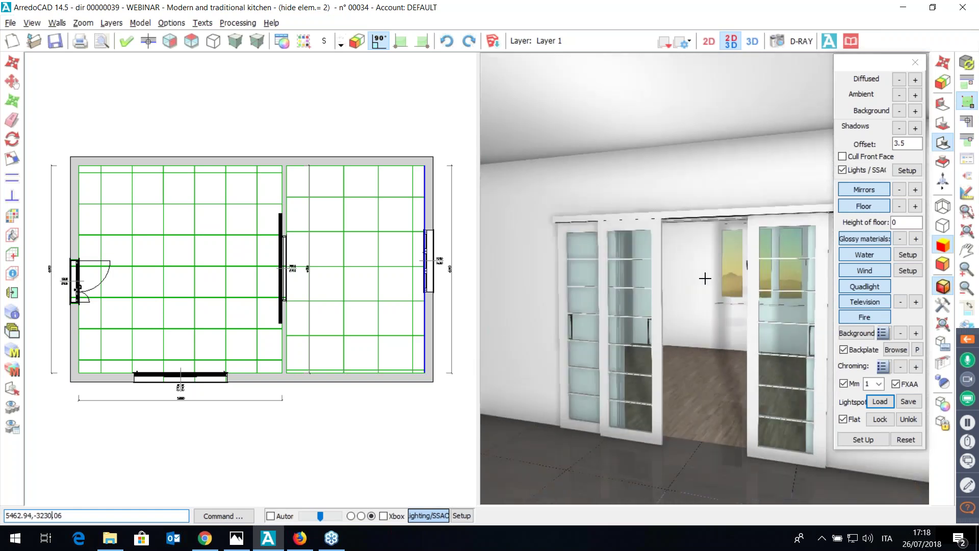
pyautogui.scroll(5, 705, 279)
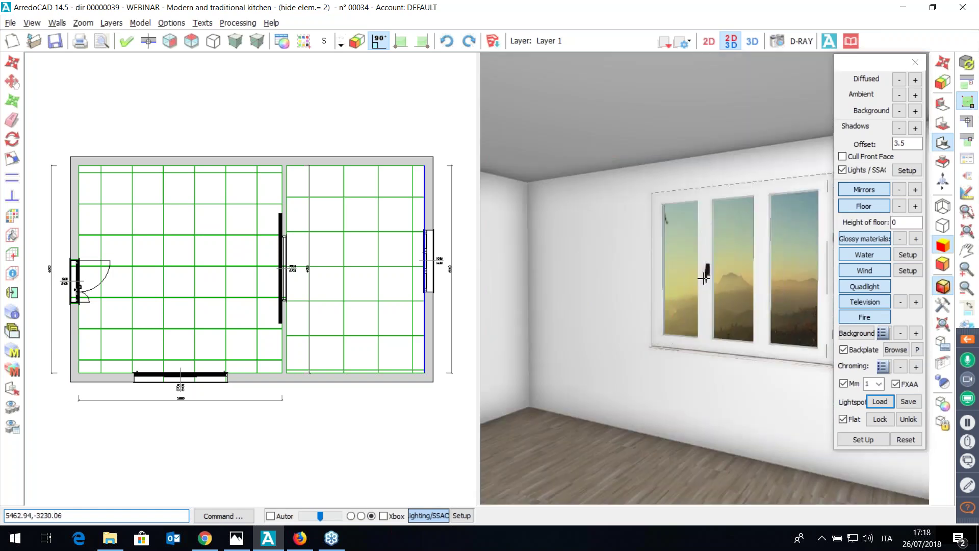
pyautogui.moveTo(705, 278); pyautogui.dragTo(662, 280, button='middle')
# - Filter the covering materials archive to CARTA DA PARATI wallpapers in the SKINWALL category
pyautogui.click(12, 215)
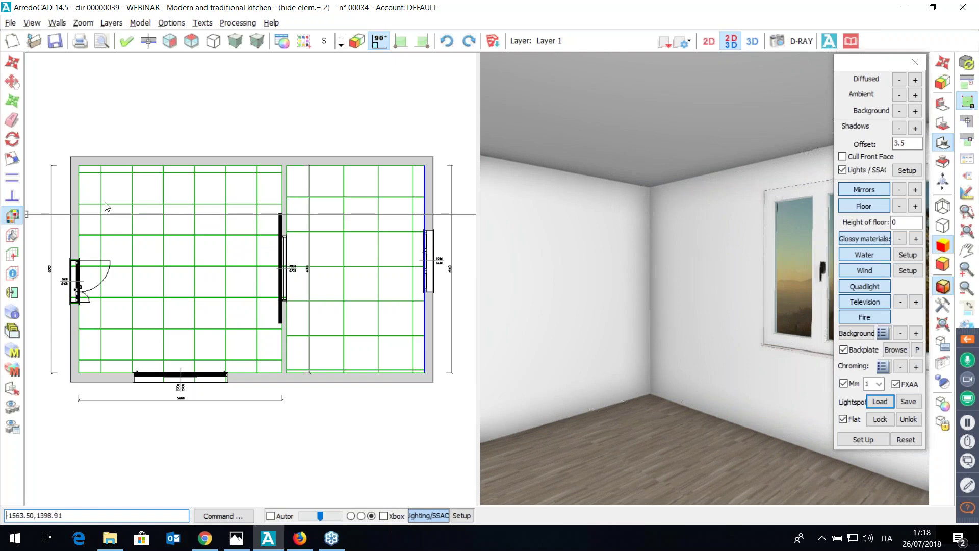
pyautogui.click(155, 67)
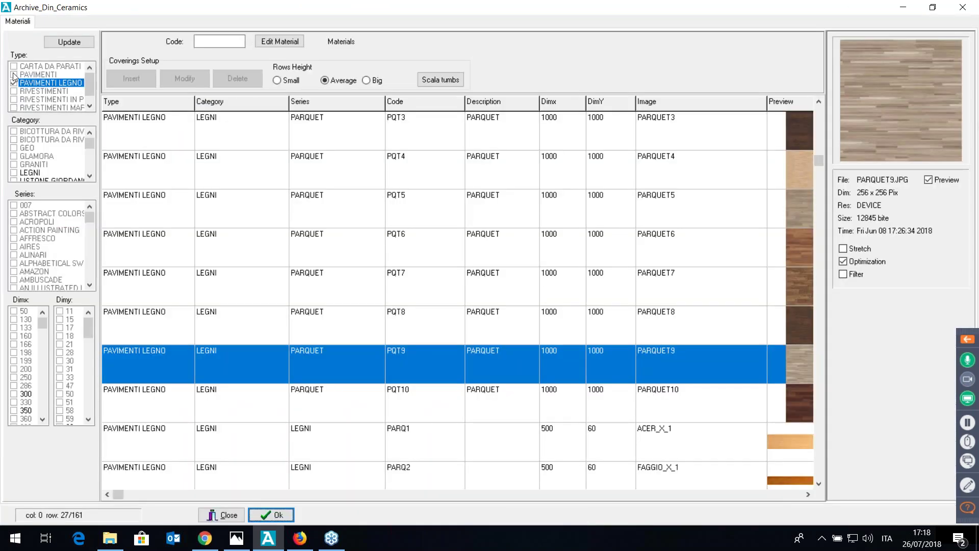
pyautogui.click(13, 66)
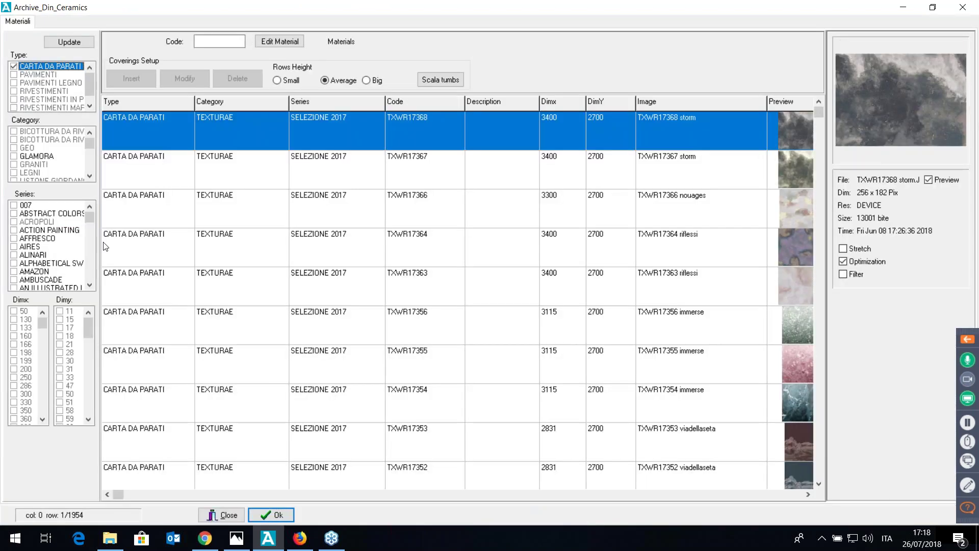
pyautogui.click(89, 176)
pyautogui.click(88, 176)
pyautogui.click(89, 176)
pyautogui.click(88, 176)
pyautogui.click(89, 176)
pyautogui.click(88, 176)
pyautogui.click(89, 176)
pyautogui.click(88, 175)
pyautogui.click(89, 176)
pyautogui.click(89, 176)
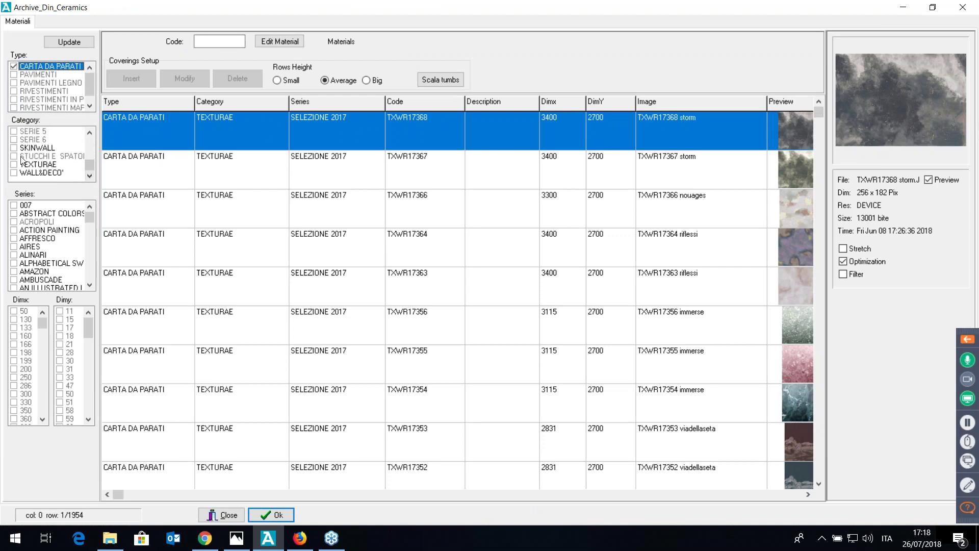
pyautogui.click(14, 147)
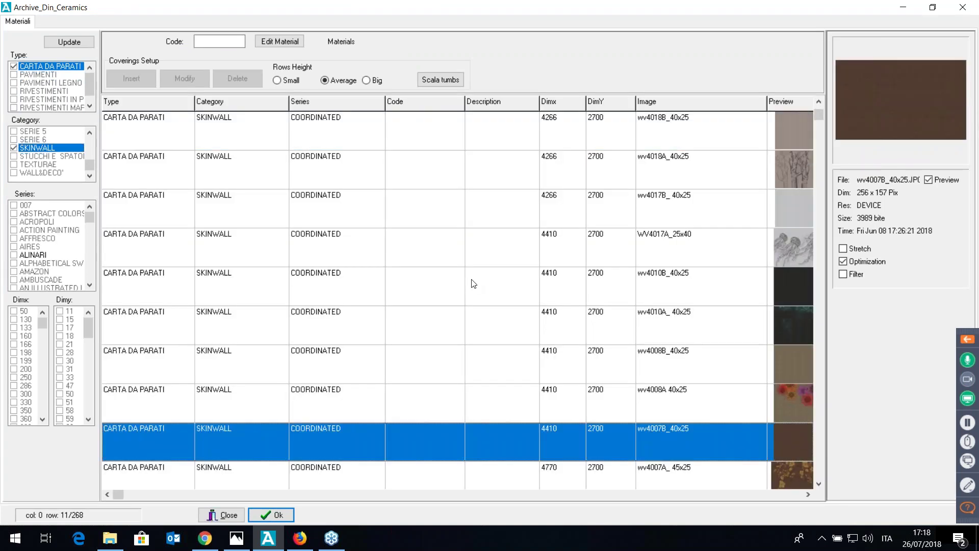
# - Choose the NT_1204_25x40 wallpaper for row 1 of the laying pattern and set its Dimy to 2800
pyautogui.scroll(-1, 536, 406)
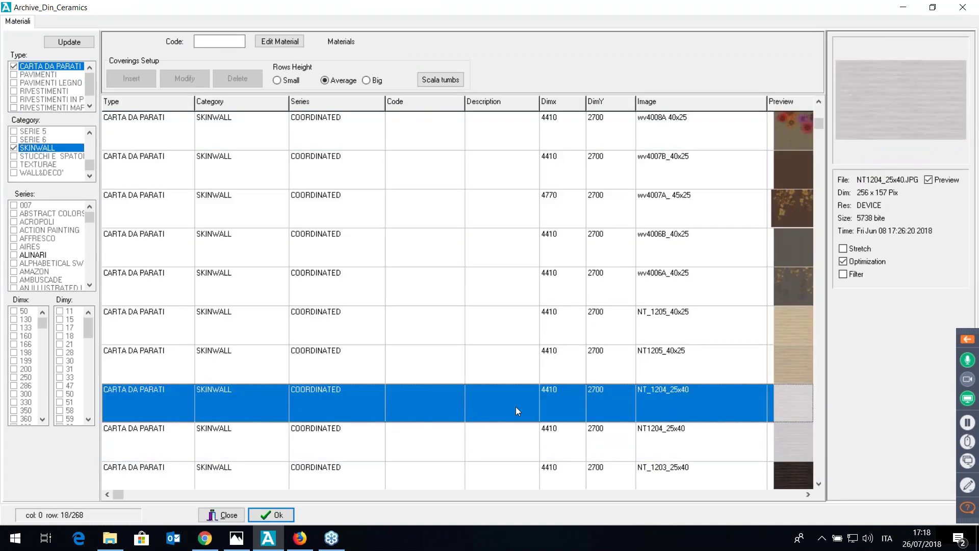
pyautogui.click(276, 513)
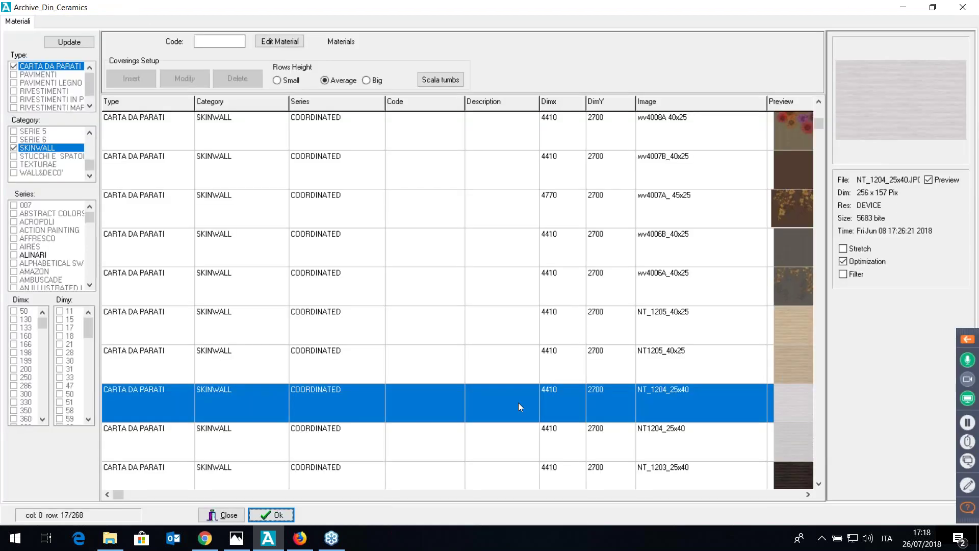
pyautogui.click(291, 512)
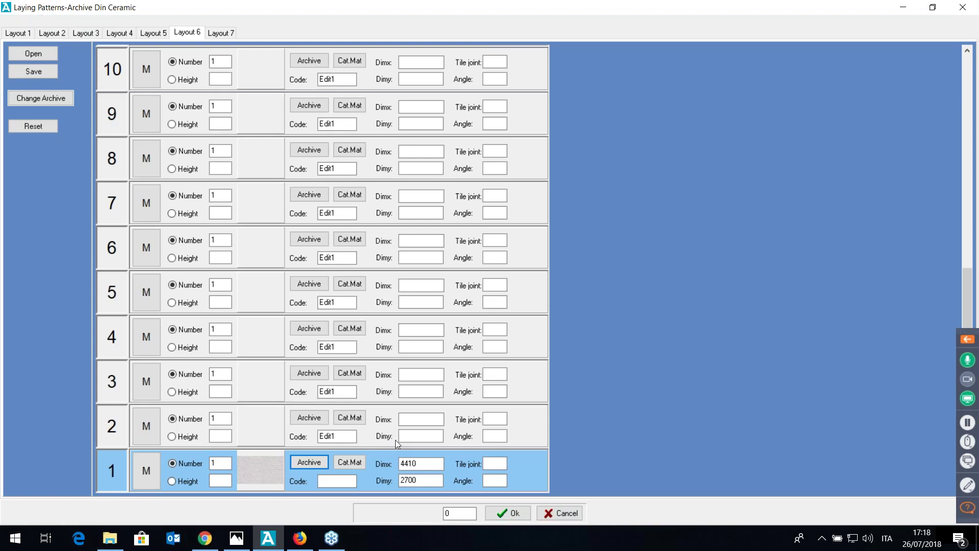
pyautogui.doubleClick(413, 479)
pyautogui.write('2800')
pyautogui.press('Return')
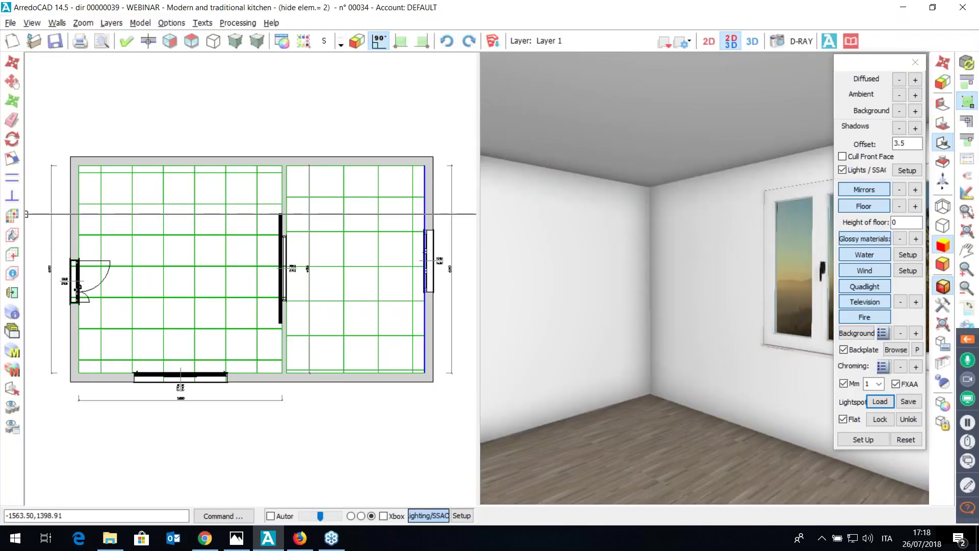
# - Apply the configured wallpaper covering to the smaller room with the three-door window
pyautogui.click(11, 235)
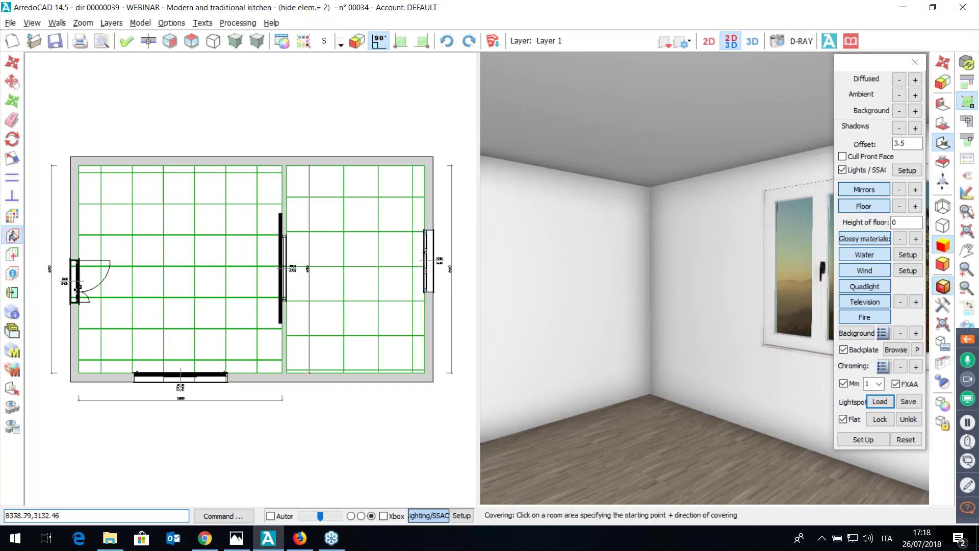
pyautogui.click(367, 274)
pyautogui.moveTo(704, 278); pyautogui.dragTo(769, 222, button='middle')
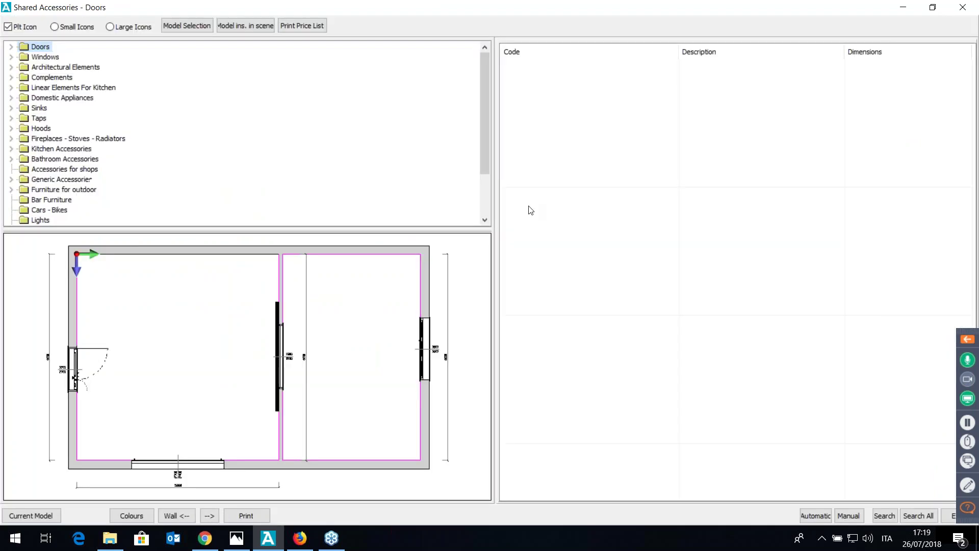
# - Exit the Shared Accessories library and show the elevation of the larger room's upper wall in plan
pyautogui.click(948, 516)
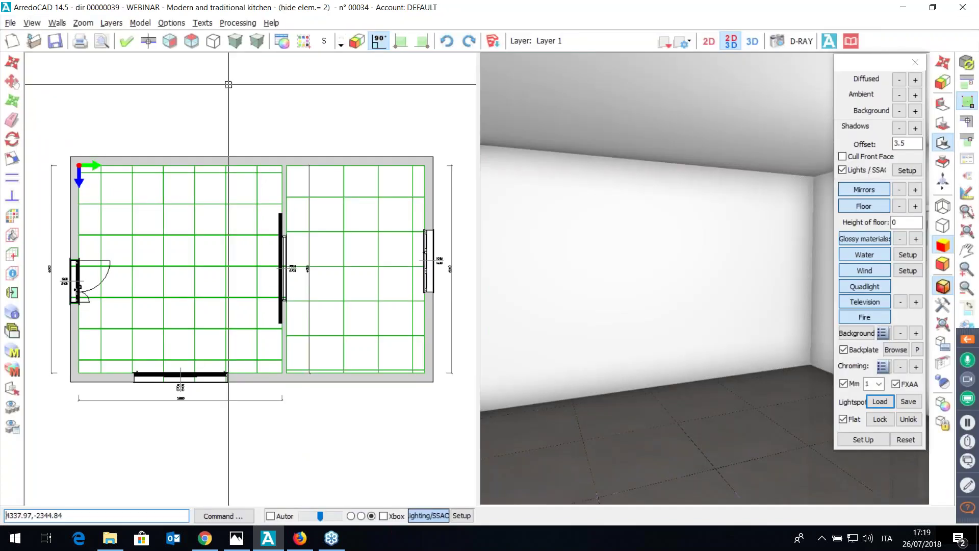
pyautogui.click(148, 41)
pyautogui.click(216, 167)
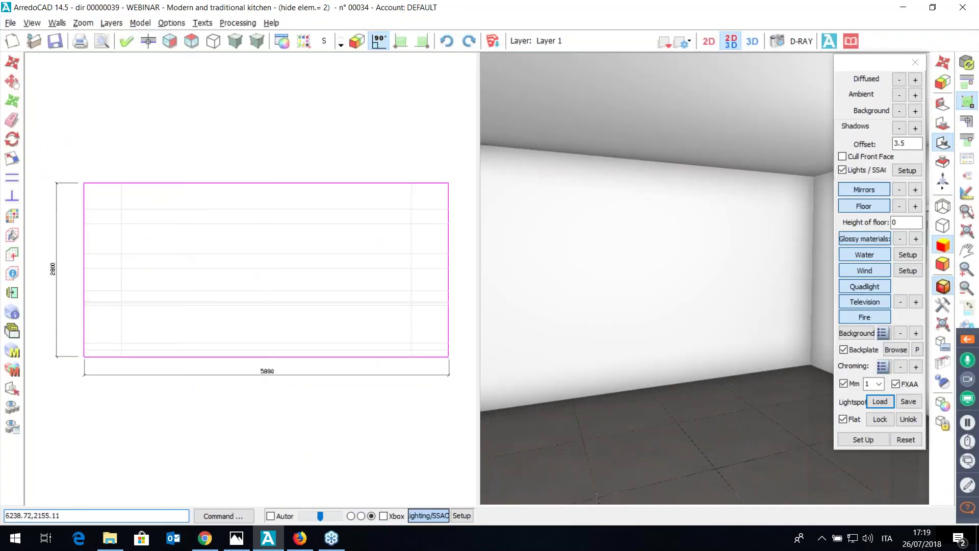
# - Examine the available furniture models in Model Selection, from kitchens and bedrooms to brand catalogues such as Cantori, Cattelan, Molteni and Flos
pyautogui.click(688, 164)
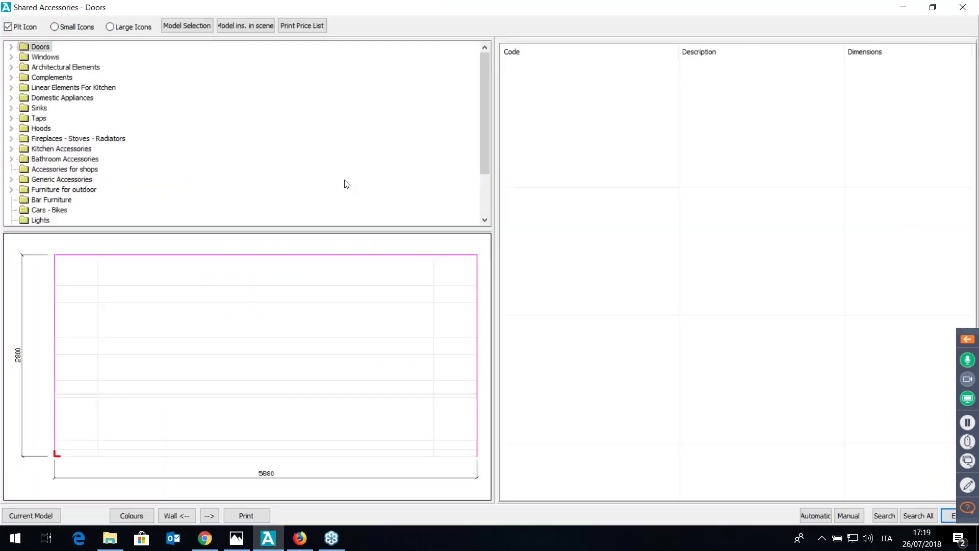
pyautogui.click(196, 27)
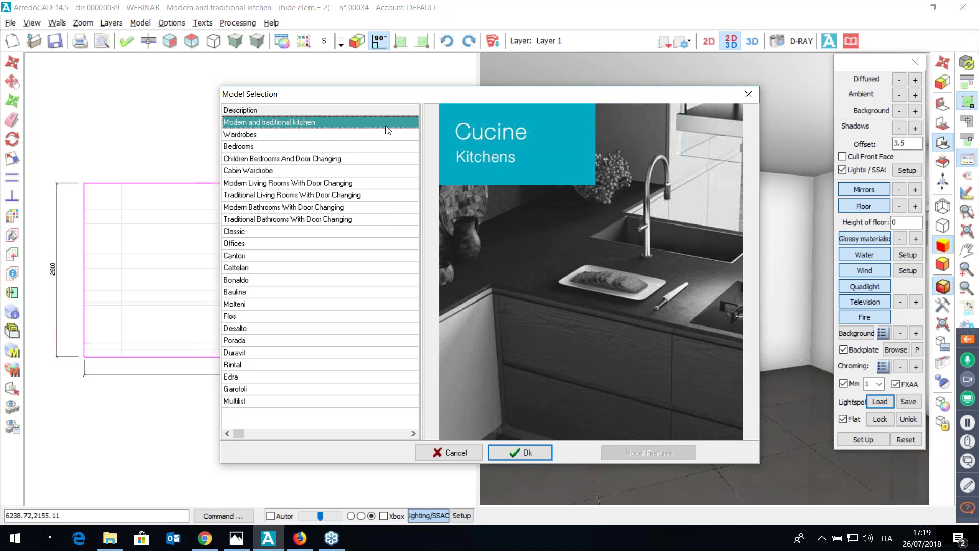
pyautogui.press('Down')
pyautogui.press('Down')
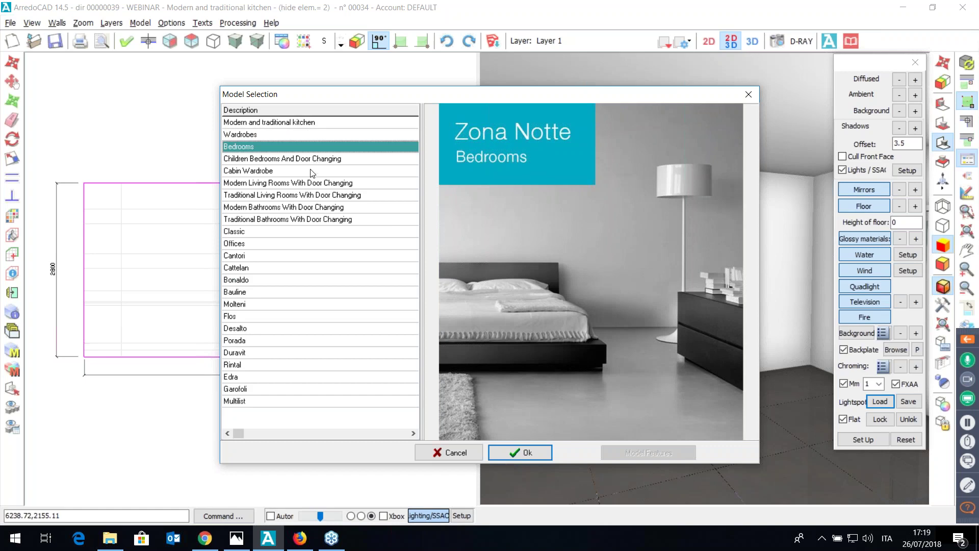
pyautogui.press('Down')
pyautogui.press('Down')
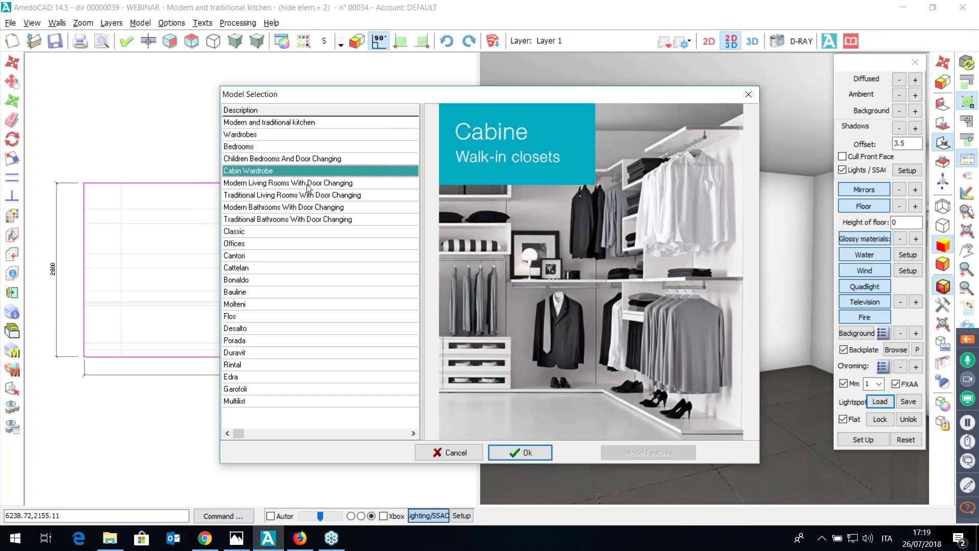
pyautogui.click(307, 184)
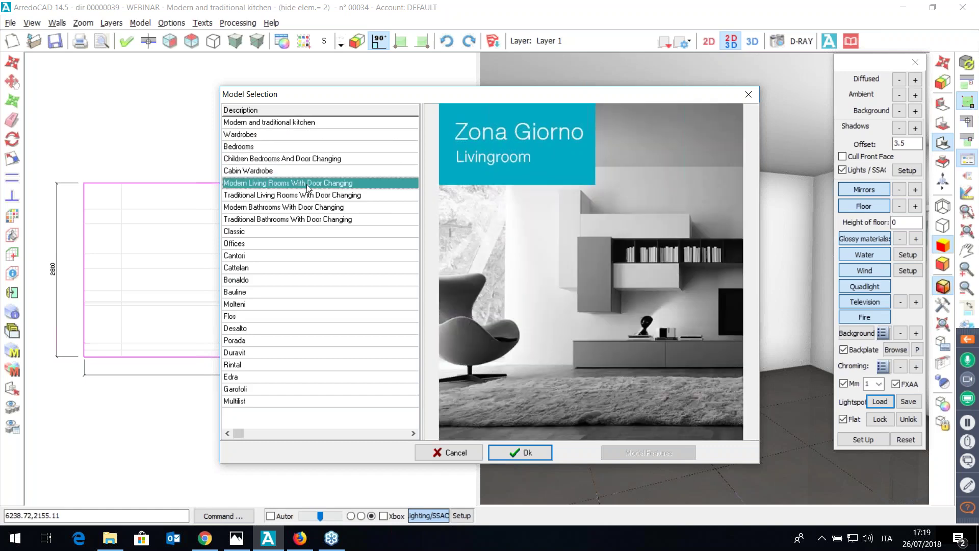
pyautogui.click(296, 208)
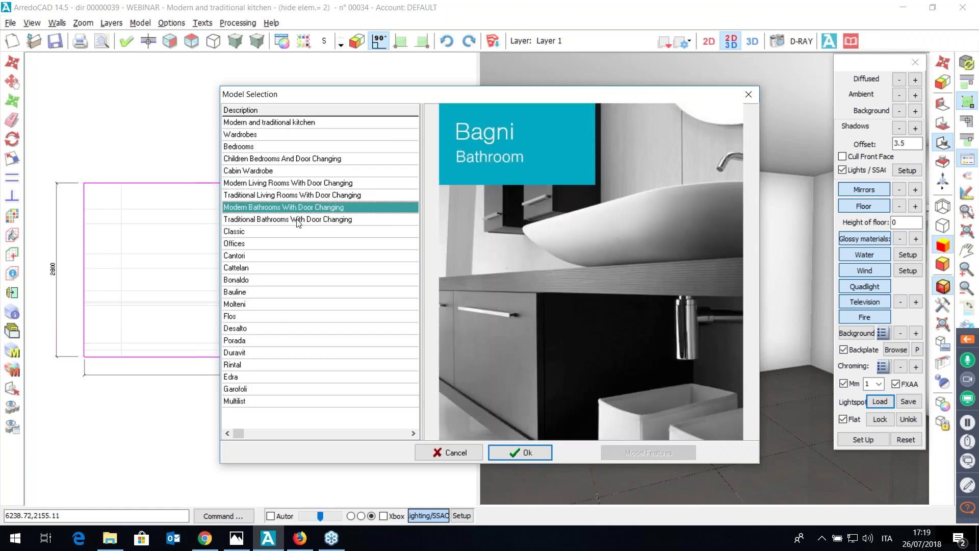
pyautogui.click(294, 257)
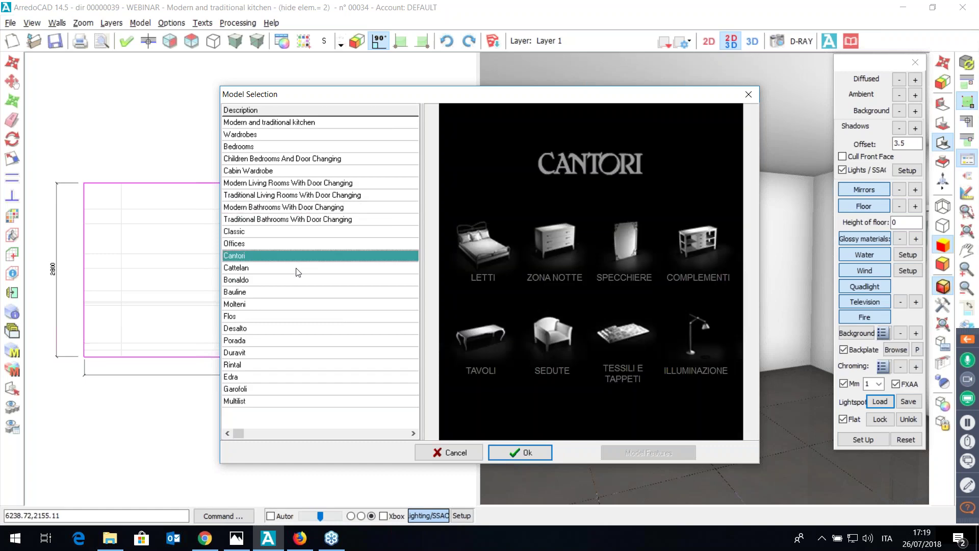
pyautogui.click(297, 268)
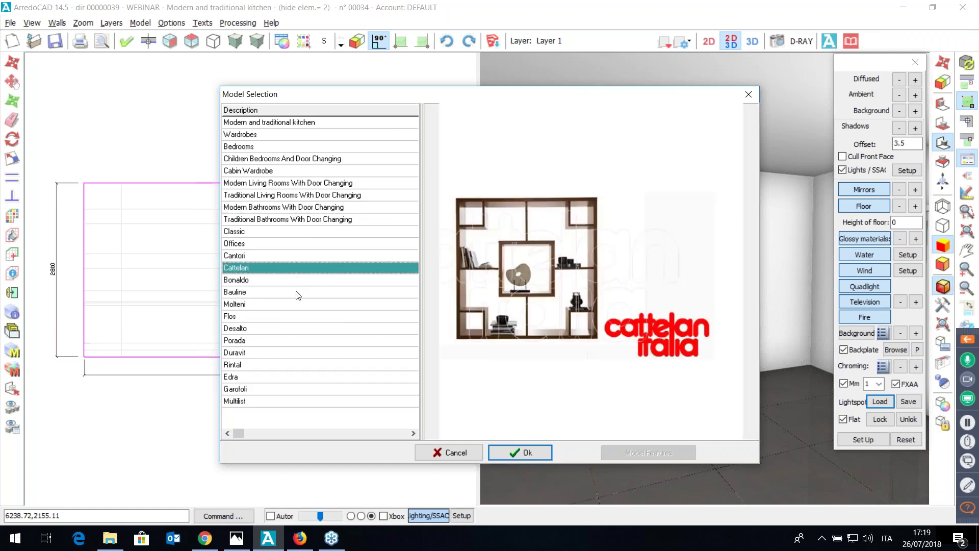
pyautogui.click(291, 303)
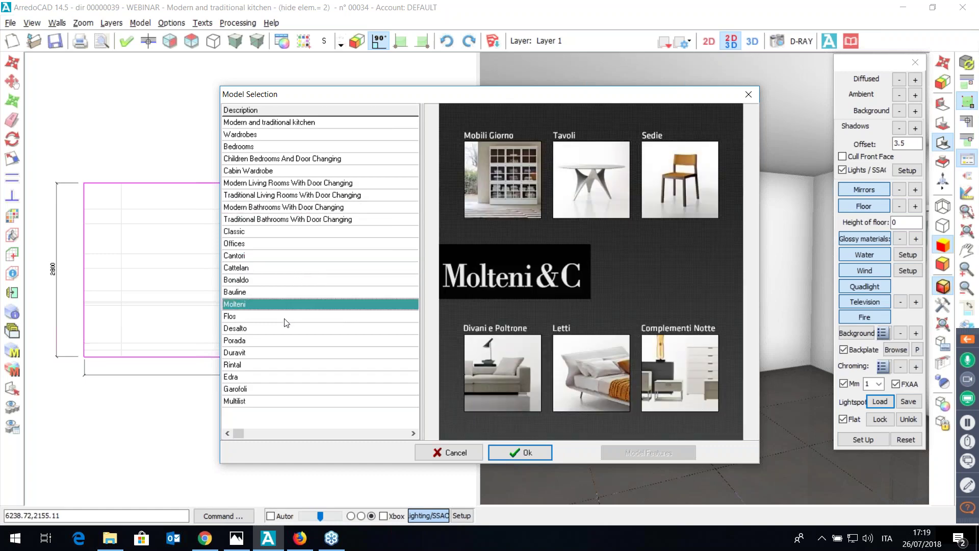
pyautogui.click(287, 317)
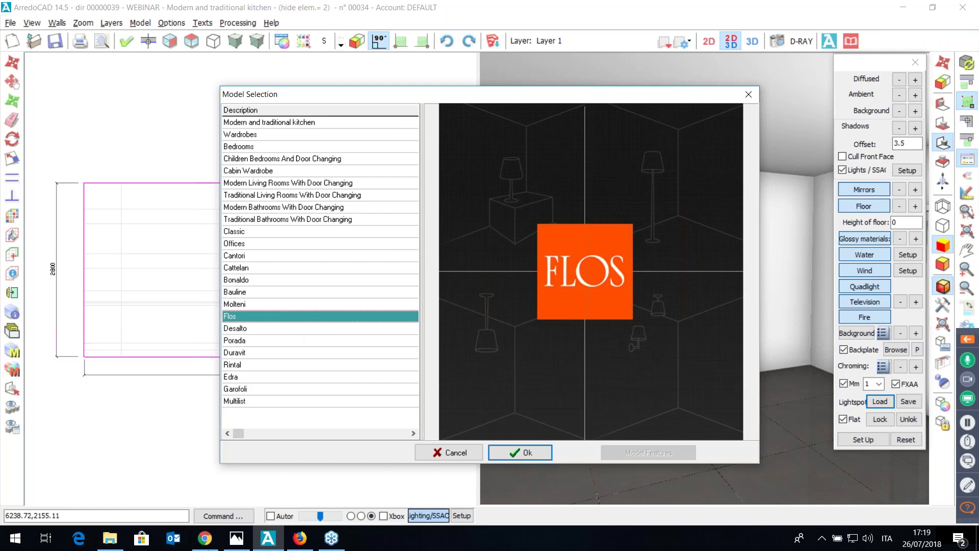
# - Switch to Chrome and view the ArredoCAD Partners page, moving the Model Selection dialog aside
pyautogui.click(204, 538)
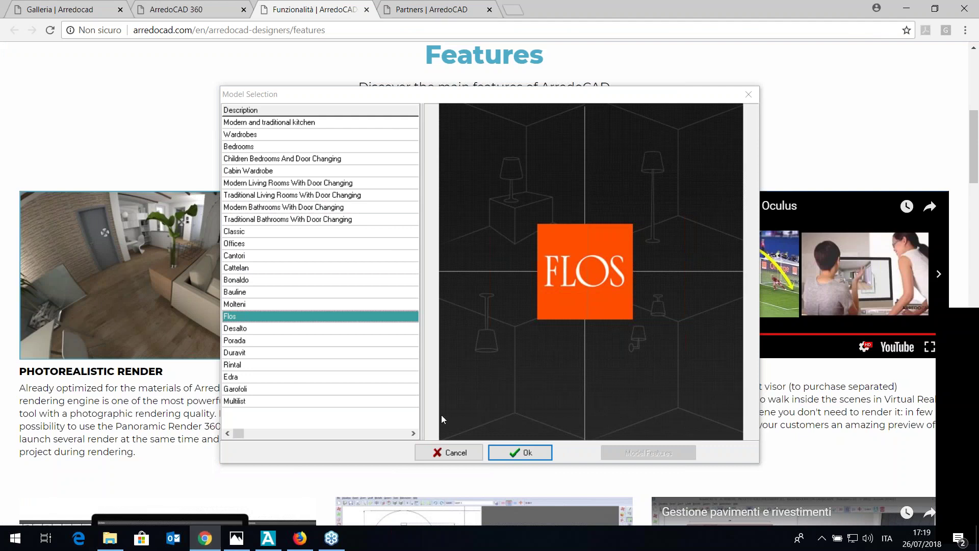
pyautogui.click(403, 13)
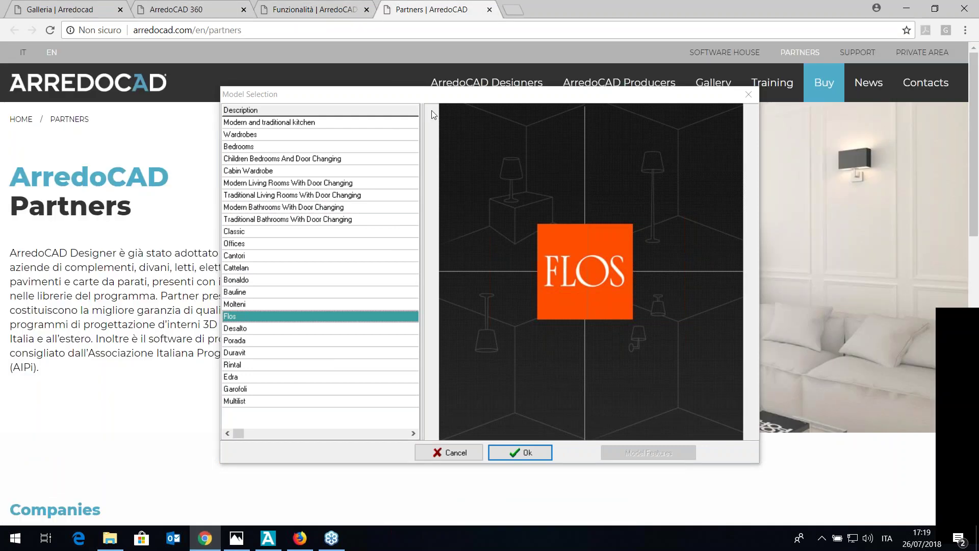
pyautogui.moveTo(325, 92); pyautogui.dragTo(277, 72)
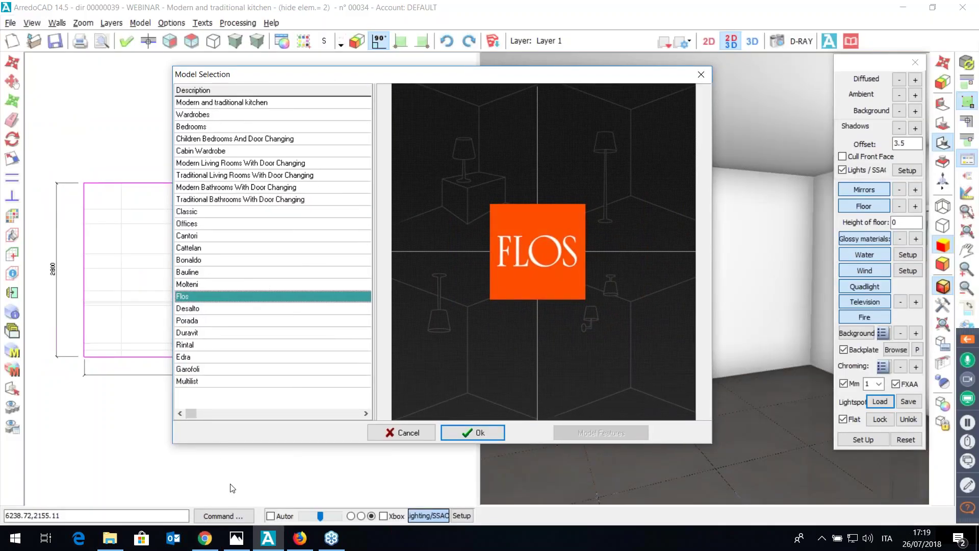
pyautogui.click(207, 547)
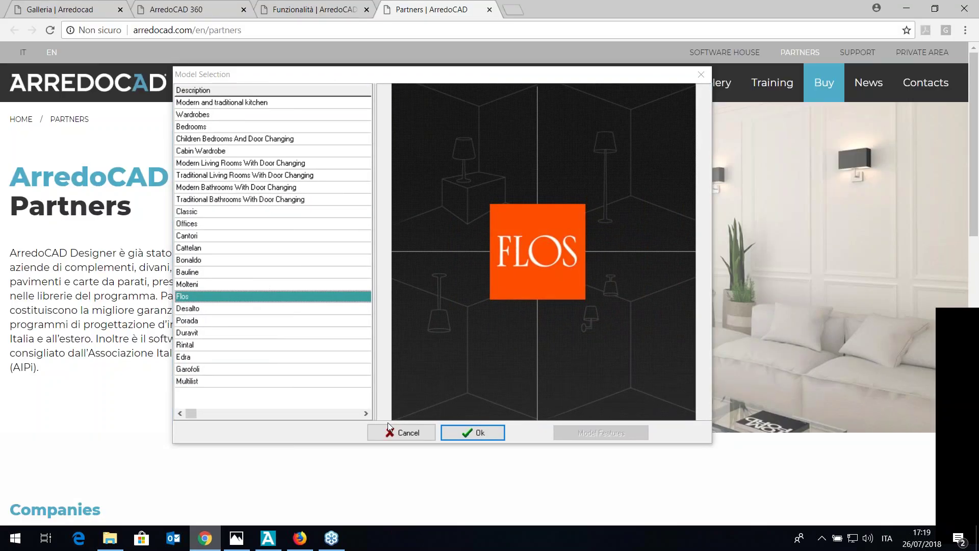
# - Select the Modern and traditional kitchen model and open its Kitchen Configurer
pyautogui.click(270, 103)
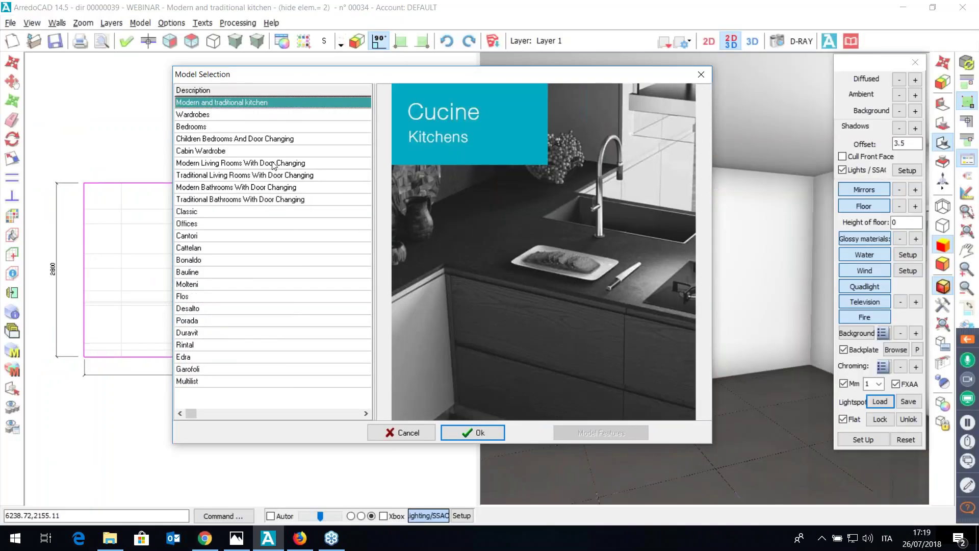
pyautogui.click(456, 431)
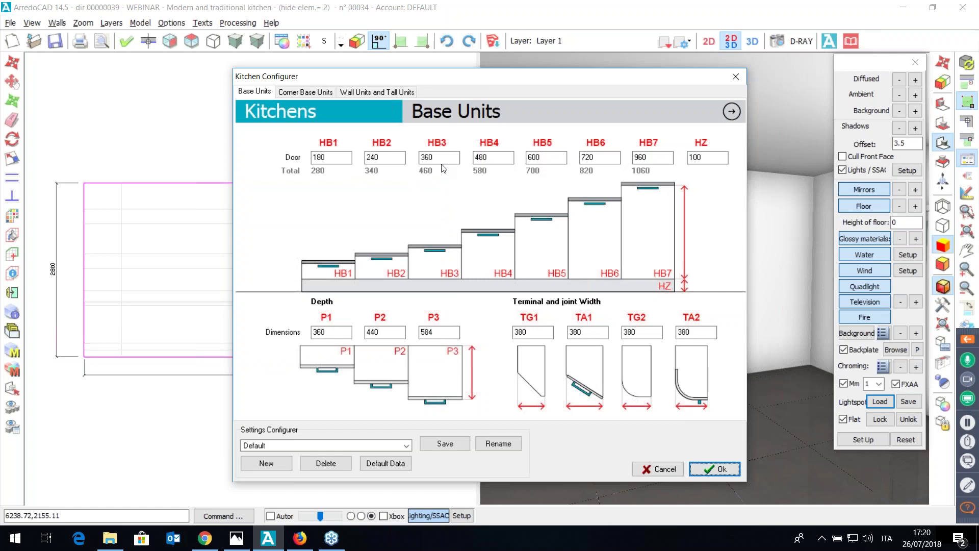
# - Examine the base, corner, wall and tall unit dimensions and the saved configurations in the Kitchen Configurer, keeping Default selected
pyautogui.doubleClick(425, 158)
pyautogui.click(408, 448)
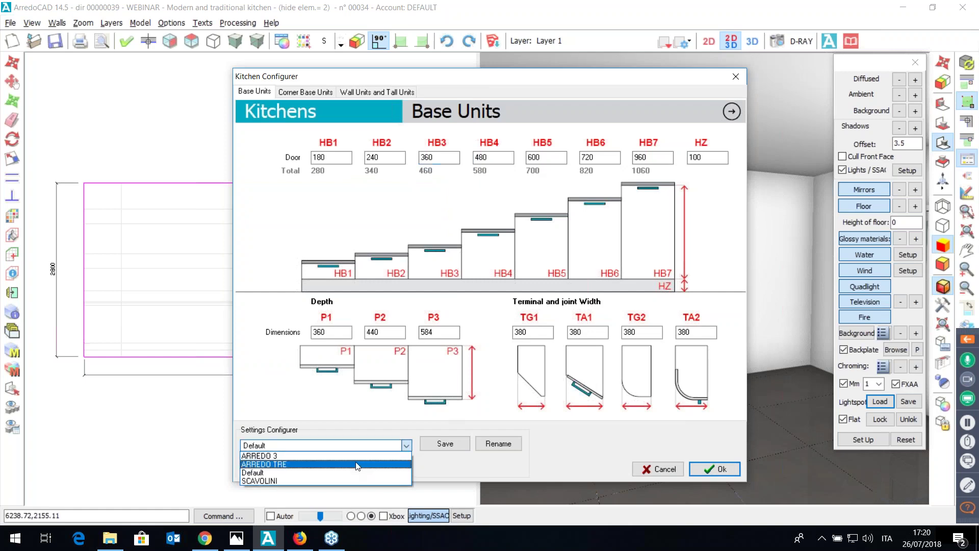
pyautogui.click(375, 432)
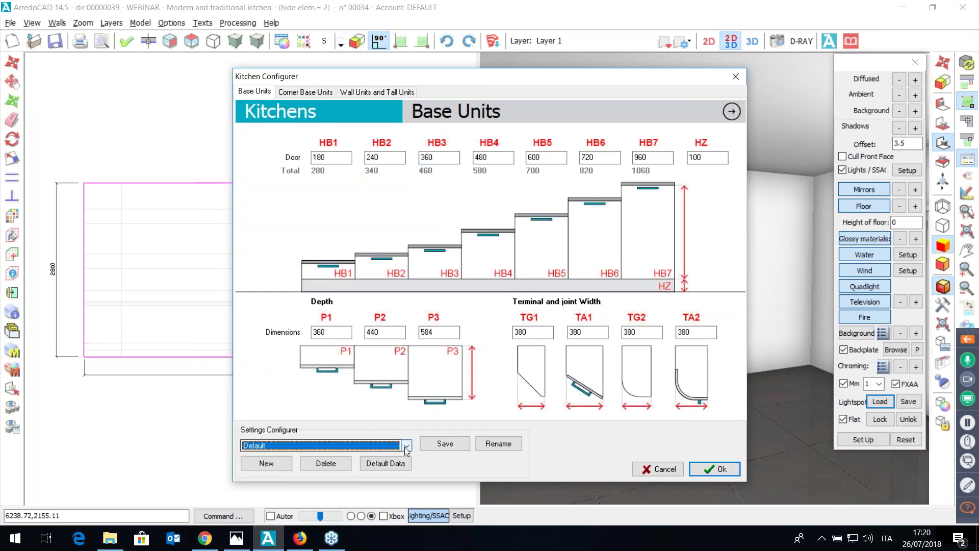
pyautogui.click(406, 446)
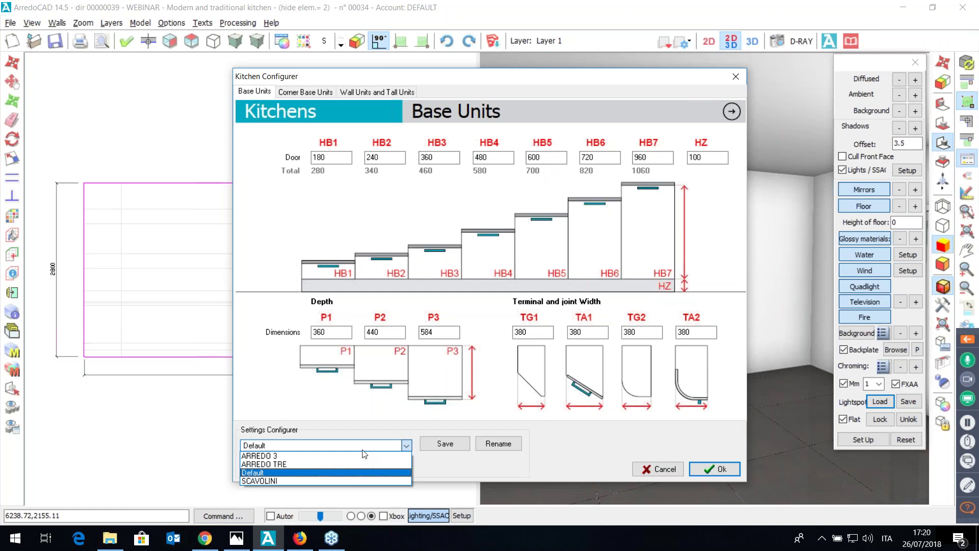
pyautogui.click(377, 472)
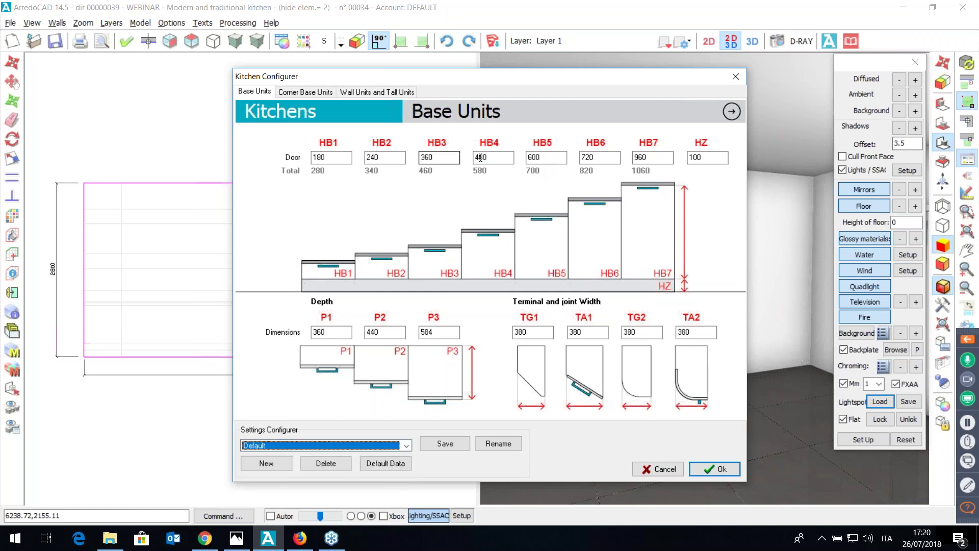
pyautogui.doubleClick(451, 159)
pyautogui.press('Tab')
pyautogui.click(326, 94)
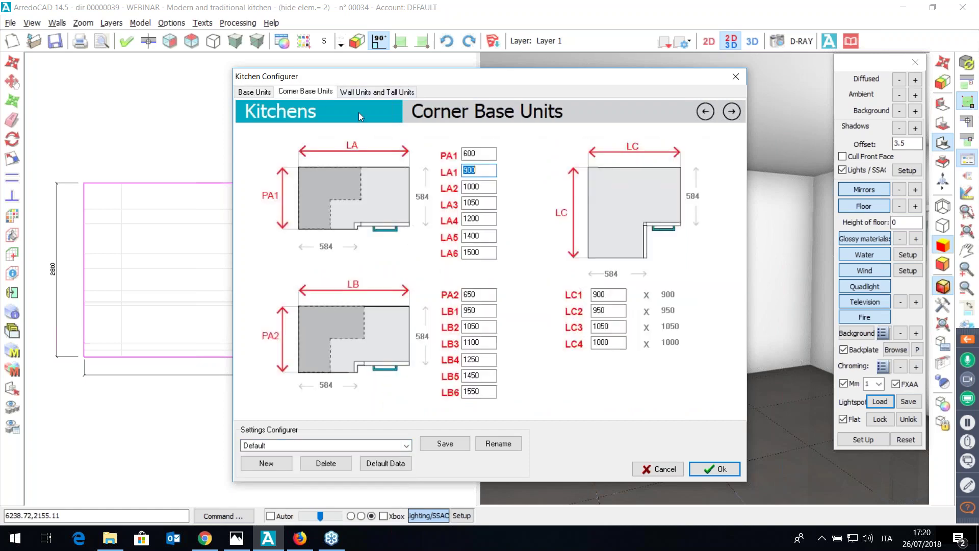
pyautogui.click(380, 93)
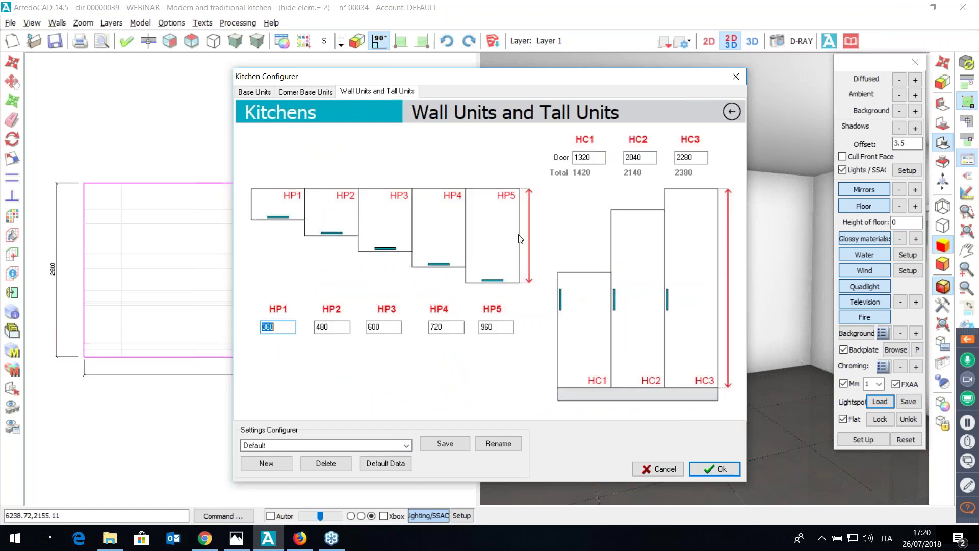
# - Leave the Kitchen Configurer and examine the Modern Front Doors offered under Modern and traditional door types
pyautogui.click(660, 463)
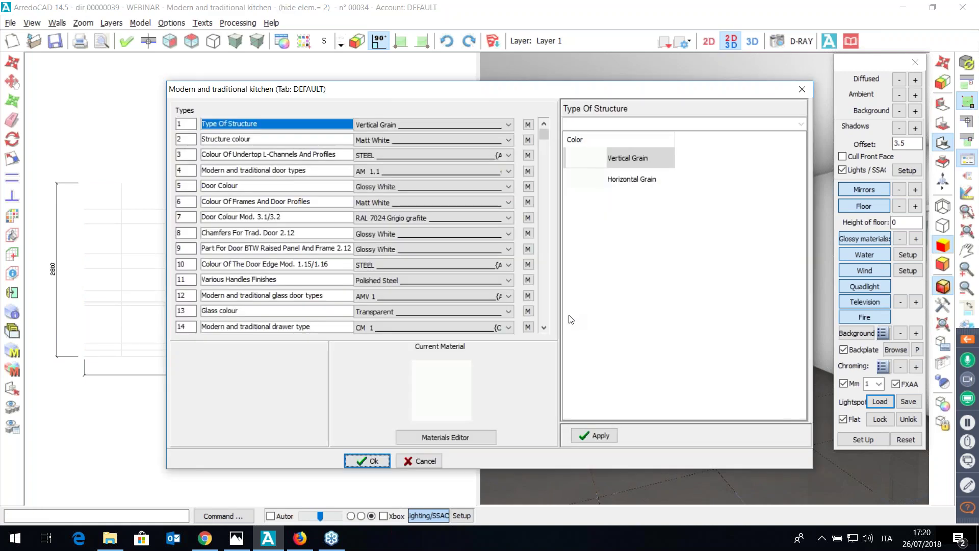
pyautogui.click(436, 169)
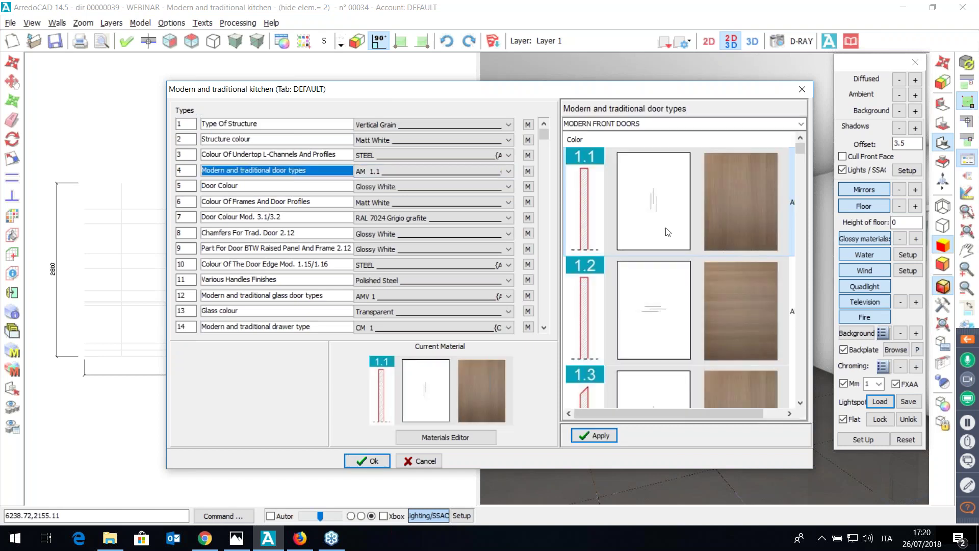
pyautogui.scroll(-2, 659, 246)
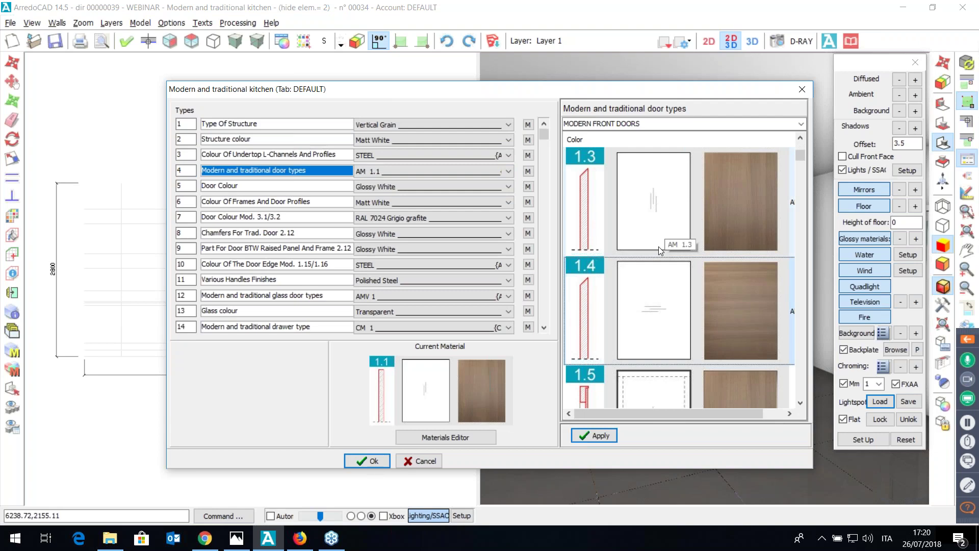
pyautogui.scroll(-12, 659, 247)
pyautogui.scroll(-9, 659, 246)
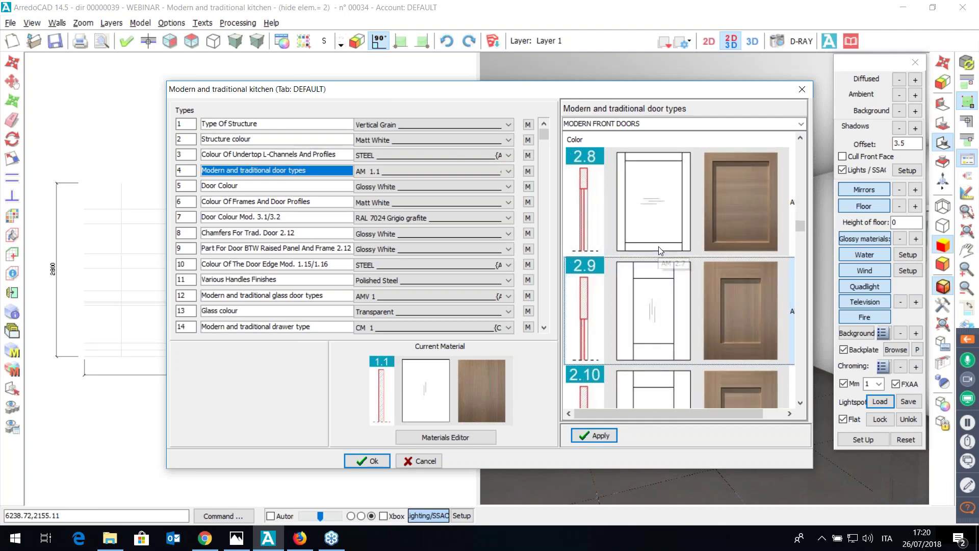
pyautogui.scroll(-12, 659, 247)
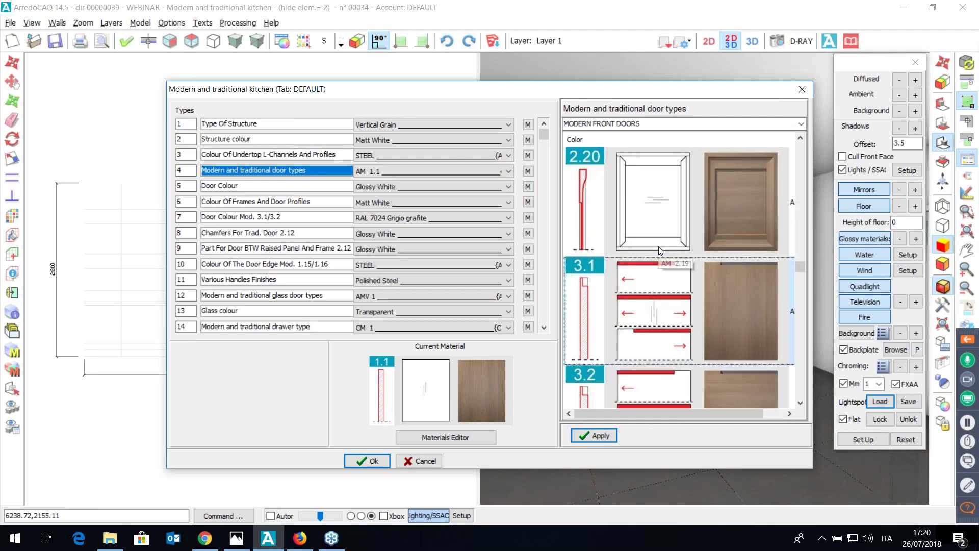
pyautogui.scroll(-9, 659, 247)
pyautogui.scroll(10, 659, 246)
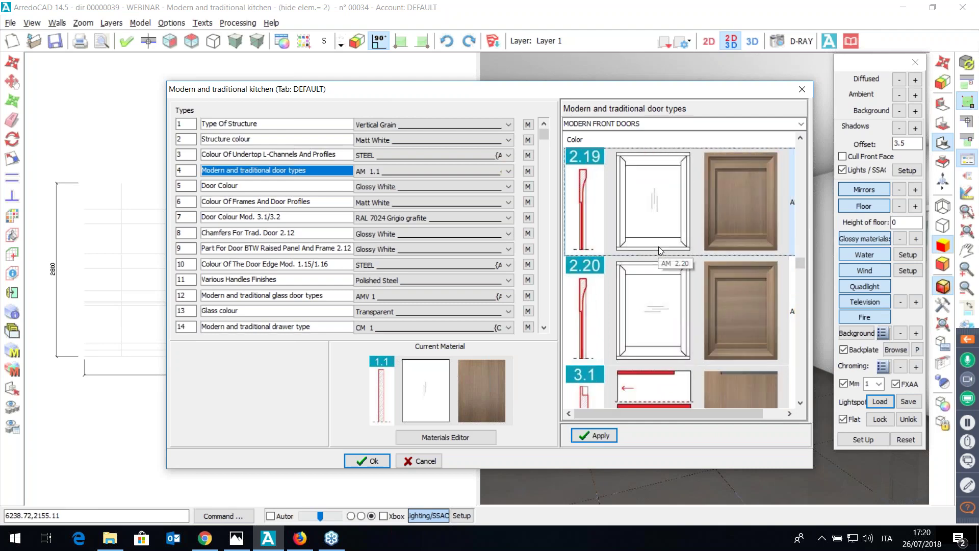
pyautogui.scroll(4, 659, 249)
pyautogui.scroll(3, 658, 240)
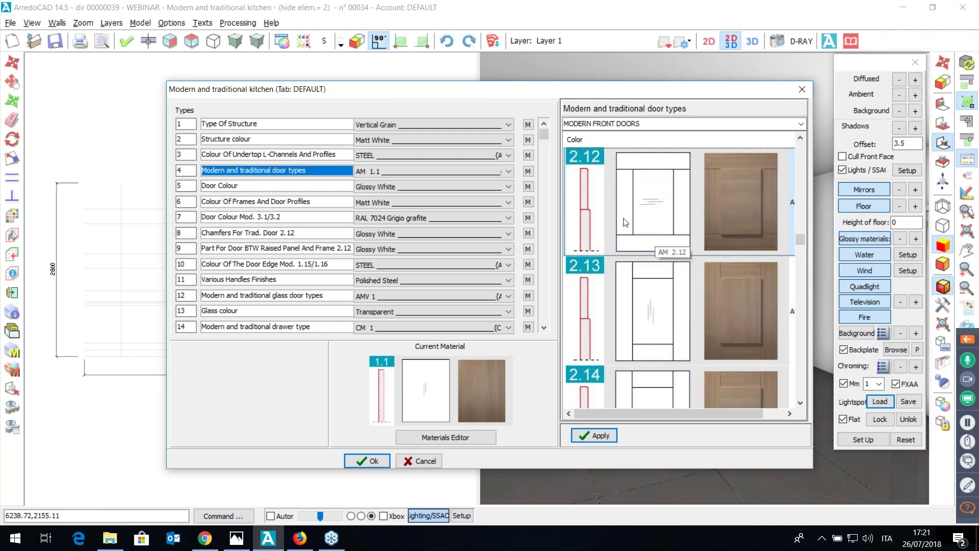
# - Switch the door types to Traditional Front Doors and examine the available models
pyautogui.click(803, 124)
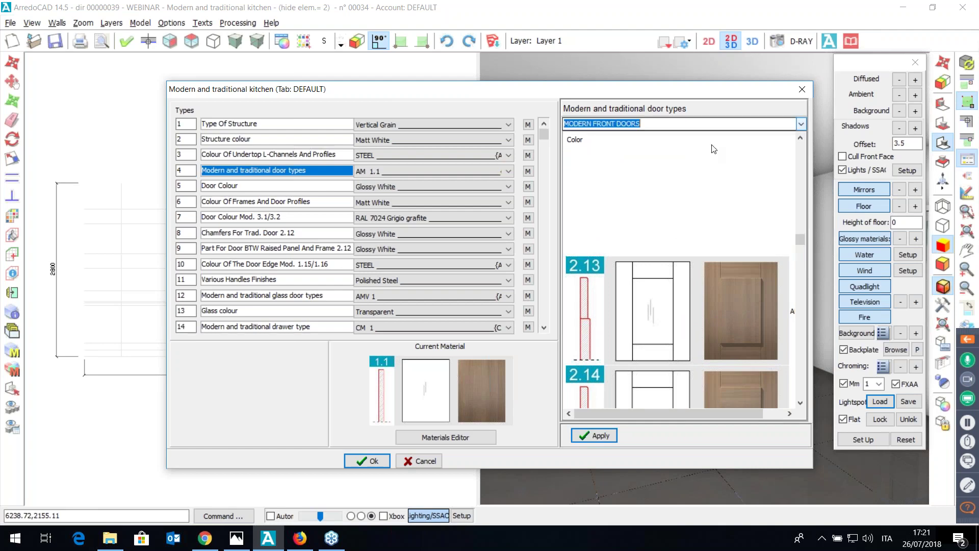
pyautogui.click(678, 133)
pyautogui.scroll(-4, 685, 214)
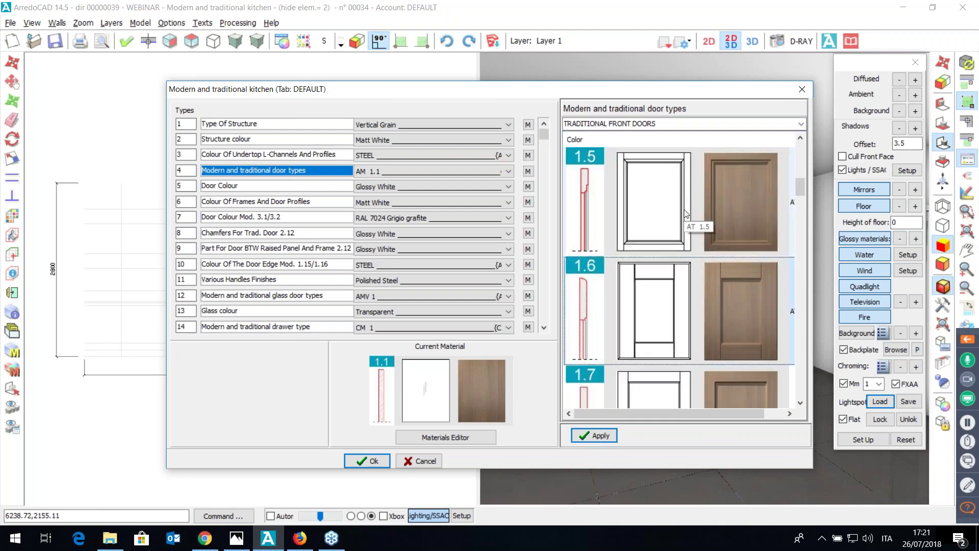
pyautogui.scroll(-6, 684, 214)
pyautogui.scroll(-12, 685, 214)
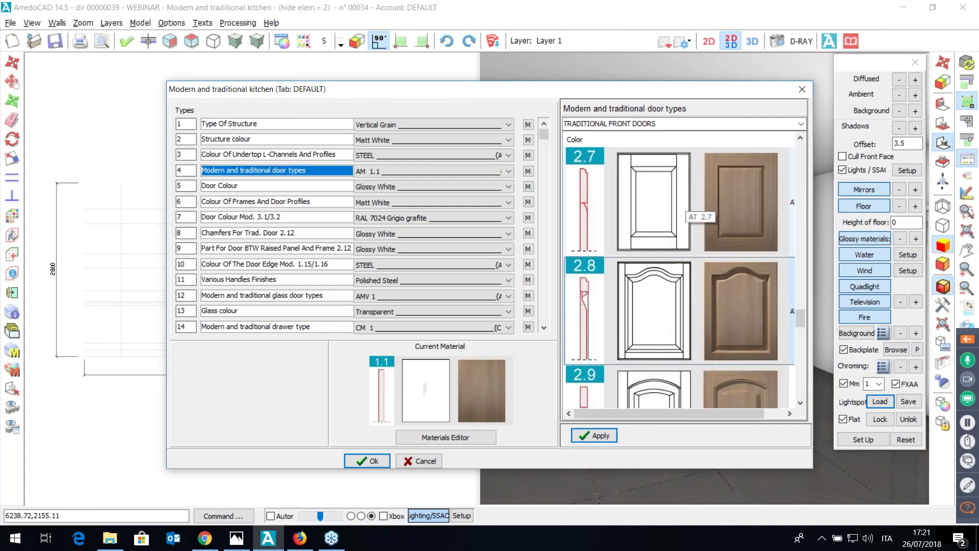
# - Return to Modern Front Doors and set the kitchen's door type to AM 2.16
pyautogui.click(693, 124)
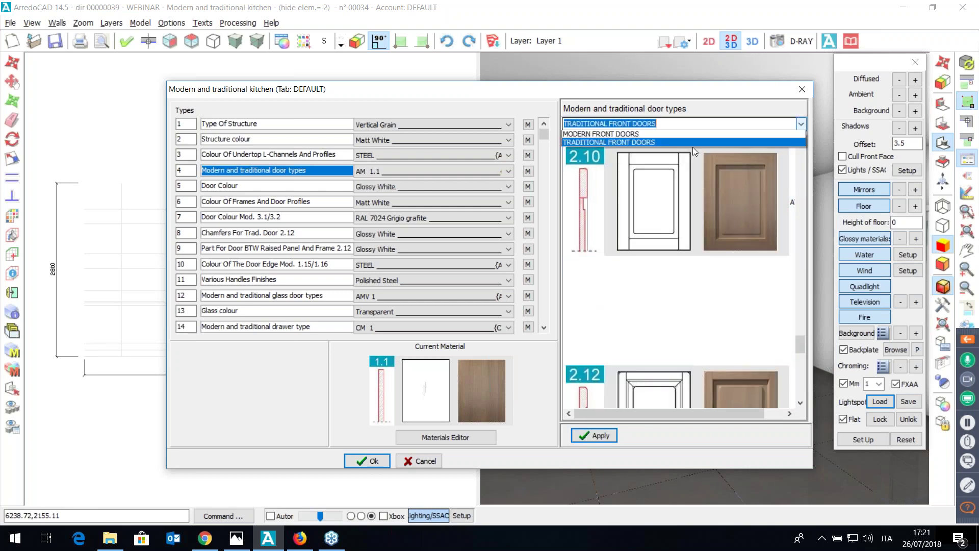
pyautogui.click(683, 134)
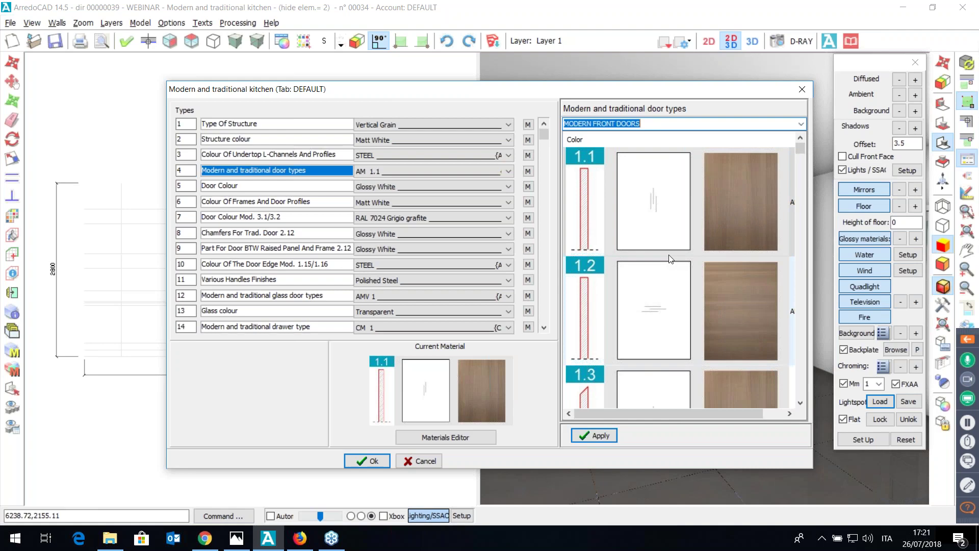
pyautogui.scroll(-7, 685, 276)
pyautogui.scroll(-18, 685, 276)
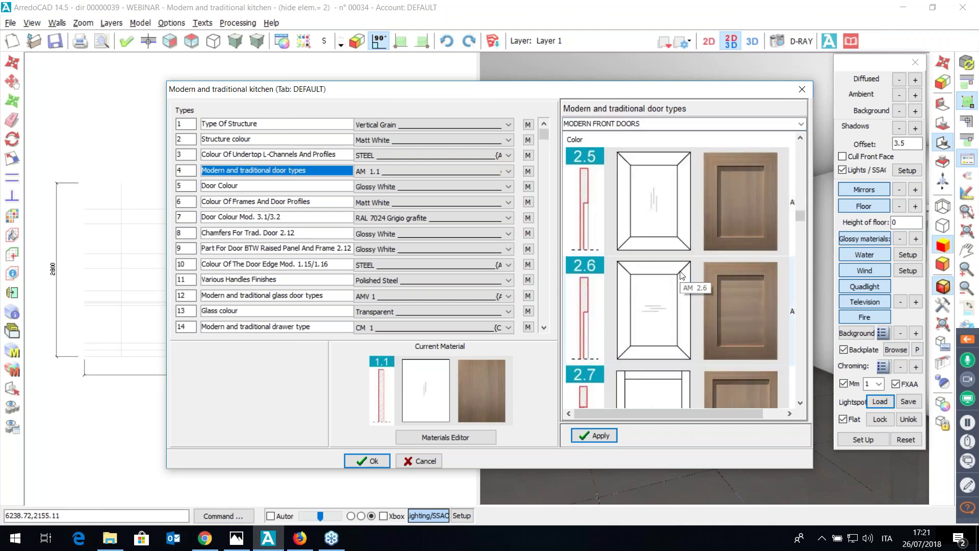
pyautogui.scroll(-3, 674, 265)
pyautogui.click(656, 289)
pyautogui.doubleClick(656, 289)
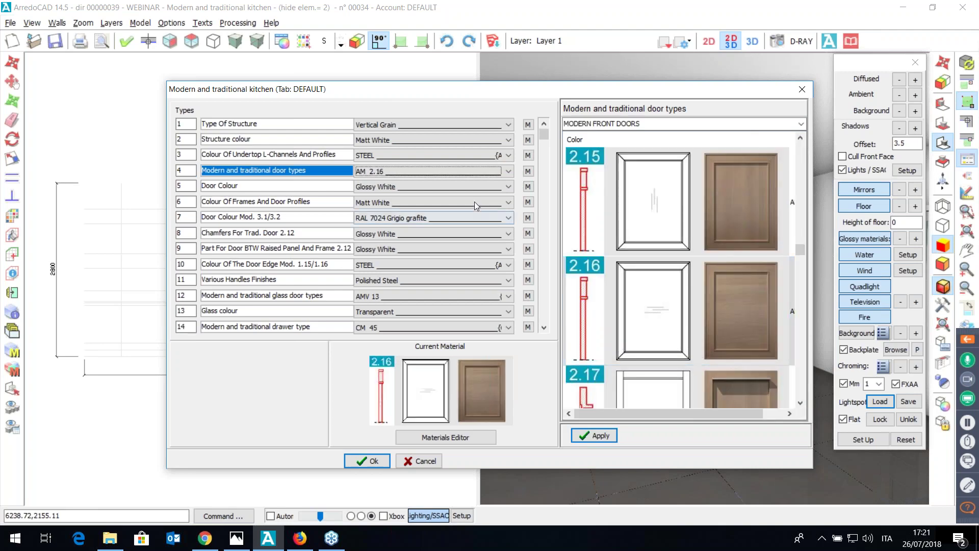
# - Set the structure colour to Medium 60 from the Wood Middle Colors
pyautogui.click(243, 141)
pyautogui.doubleClick(612, 200)
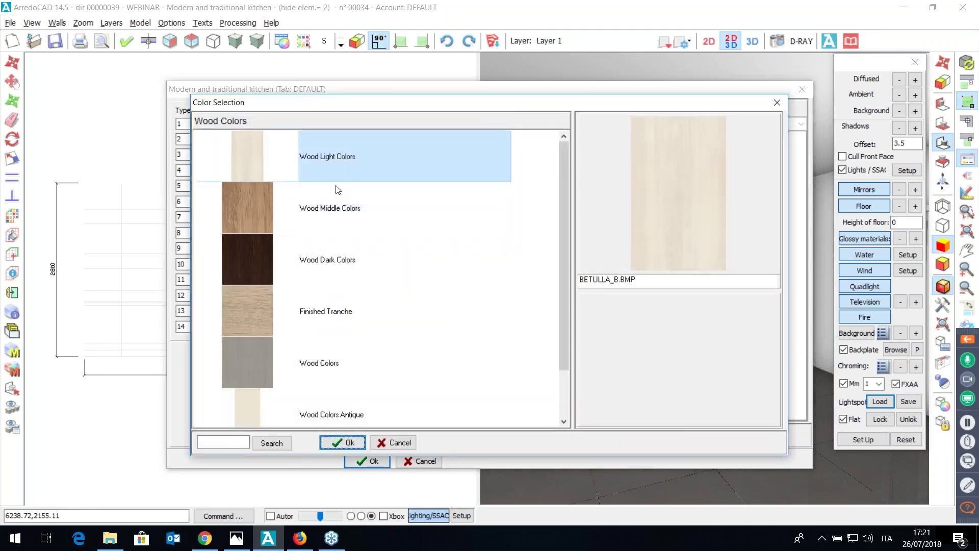
pyautogui.click(329, 216)
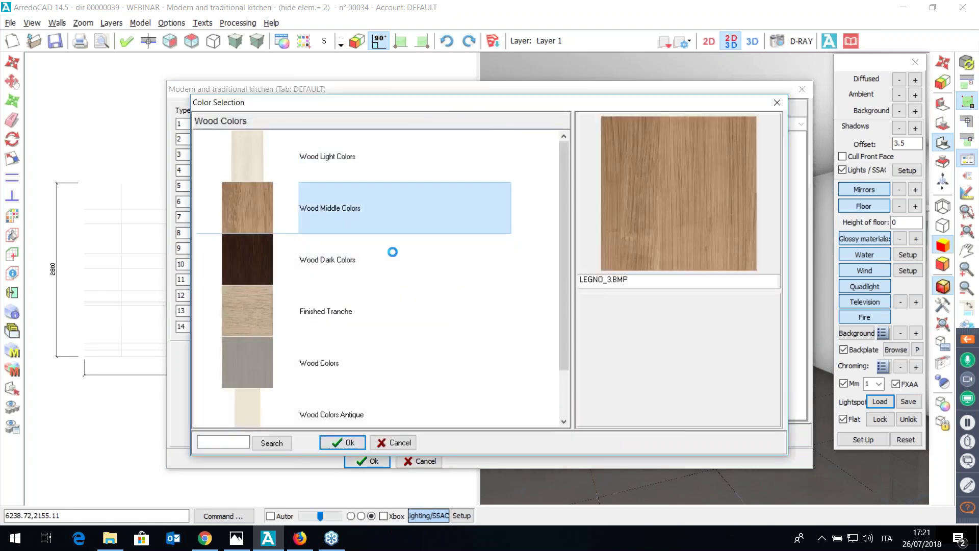
pyautogui.scroll(-6, 411, 260)
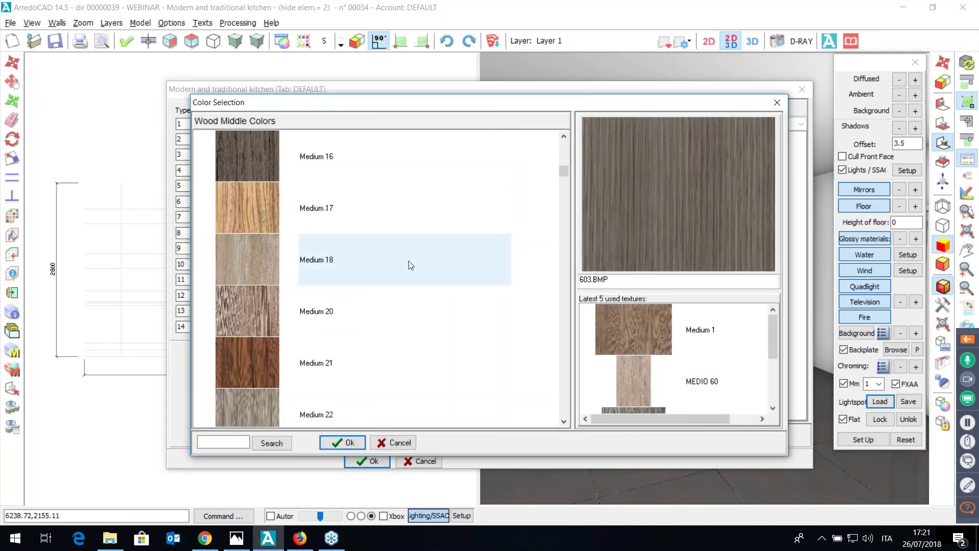
pyautogui.scroll(-20, 410, 260)
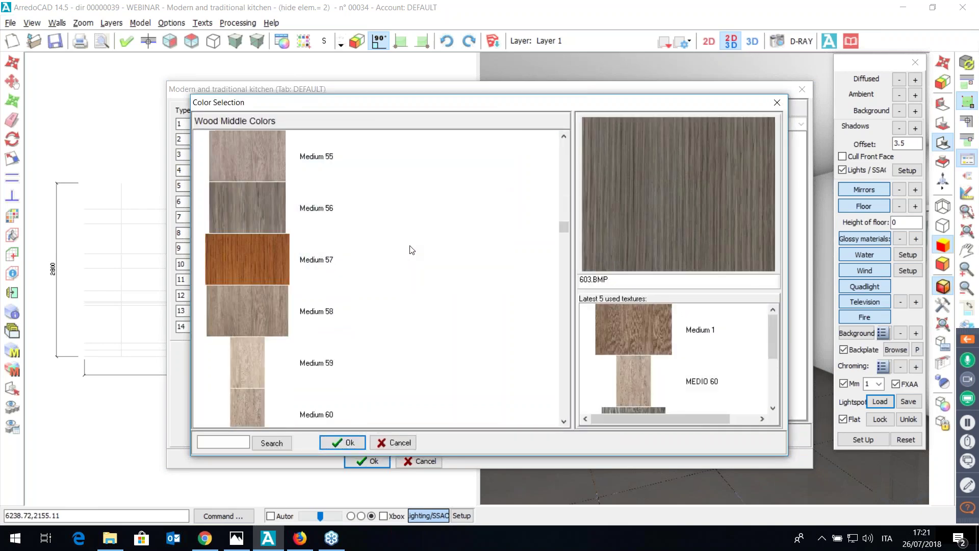
pyautogui.scroll(-8, 411, 246)
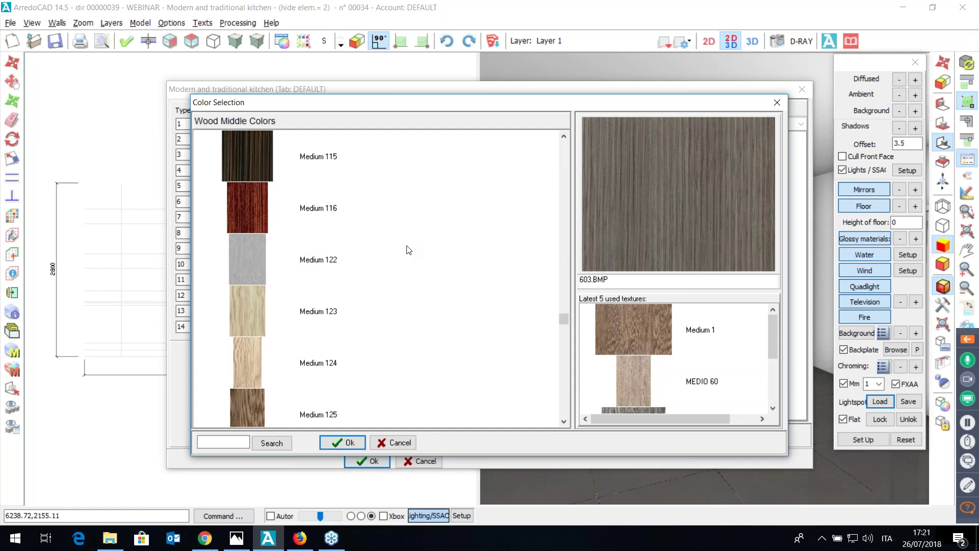
pyautogui.scroll(9, 395, 260)
pyautogui.scroll(7, 396, 261)
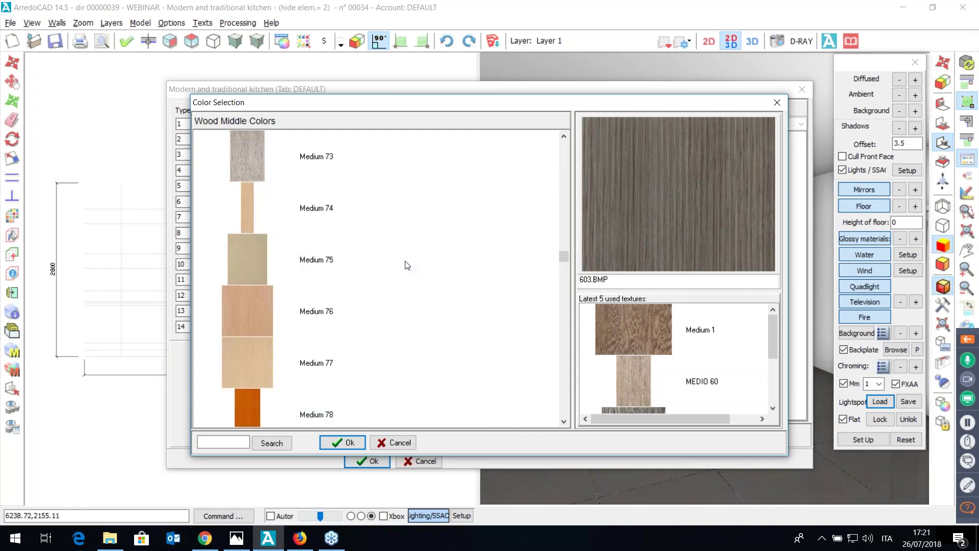
pyautogui.scroll(5, 407, 265)
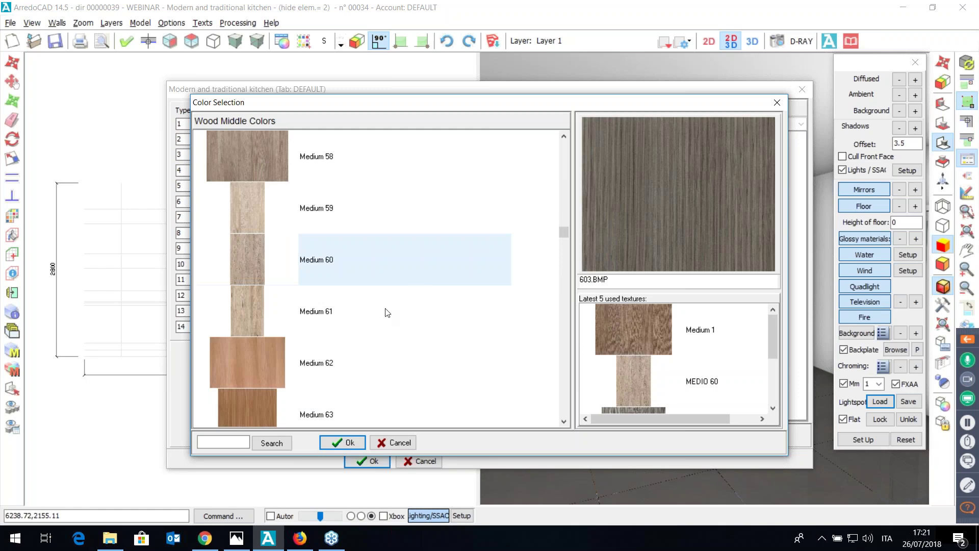
pyautogui.click(364, 270)
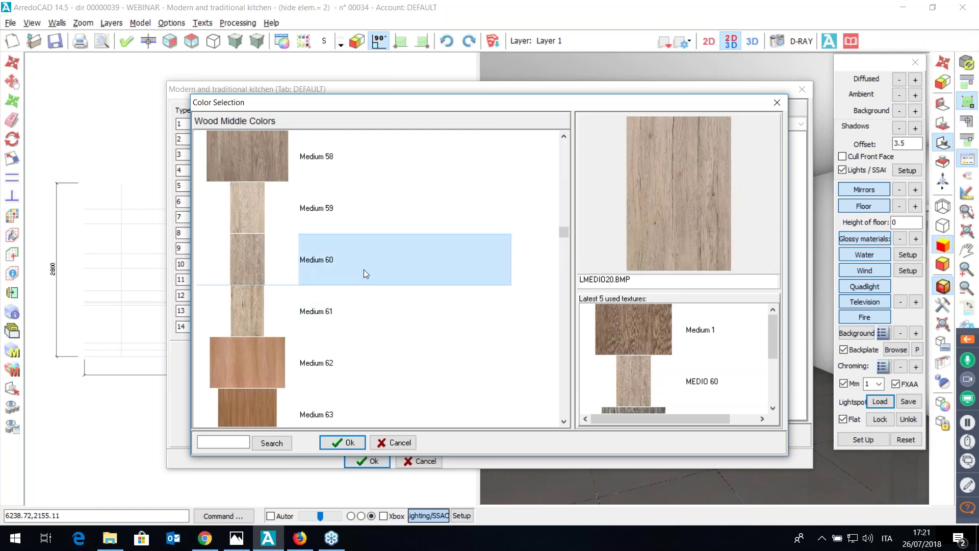
pyautogui.doubleClick(338, 260)
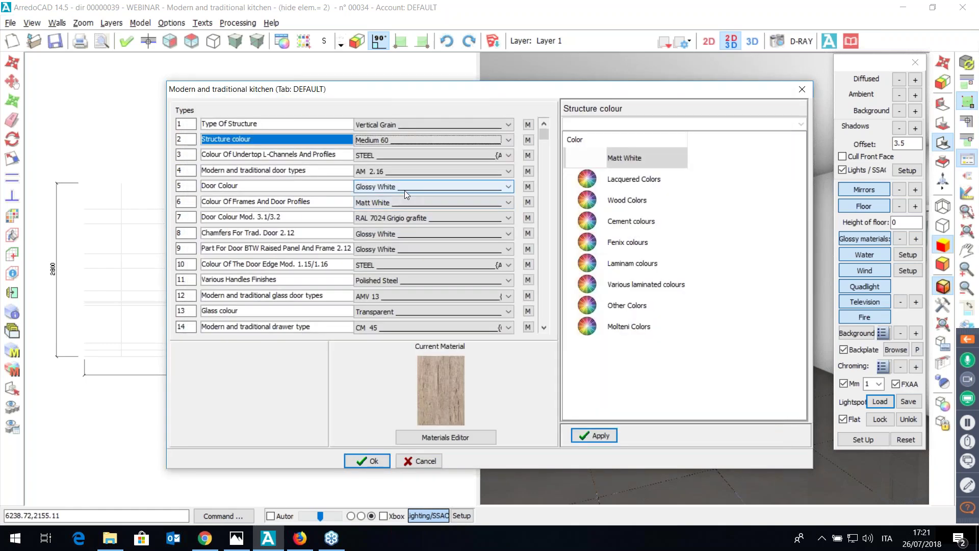
# - Set the door colour to Glossy White from the Glossy Lacquered Colors and confirm the kitchen finishes
pyautogui.click(423, 193)
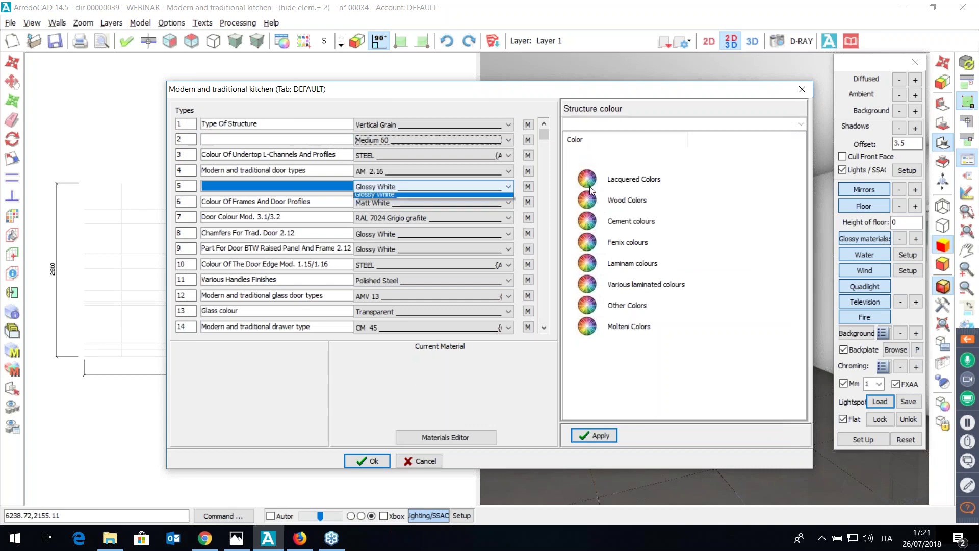
pyautogui.click(624, 183)
pyautogui.doubleClick(624, 183)
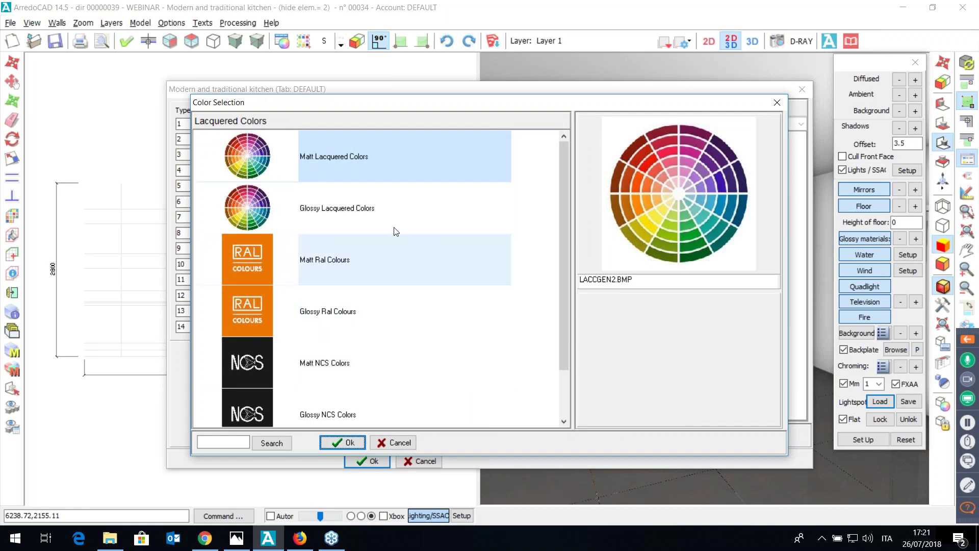
pyautogui.doubleClick(358, 212)
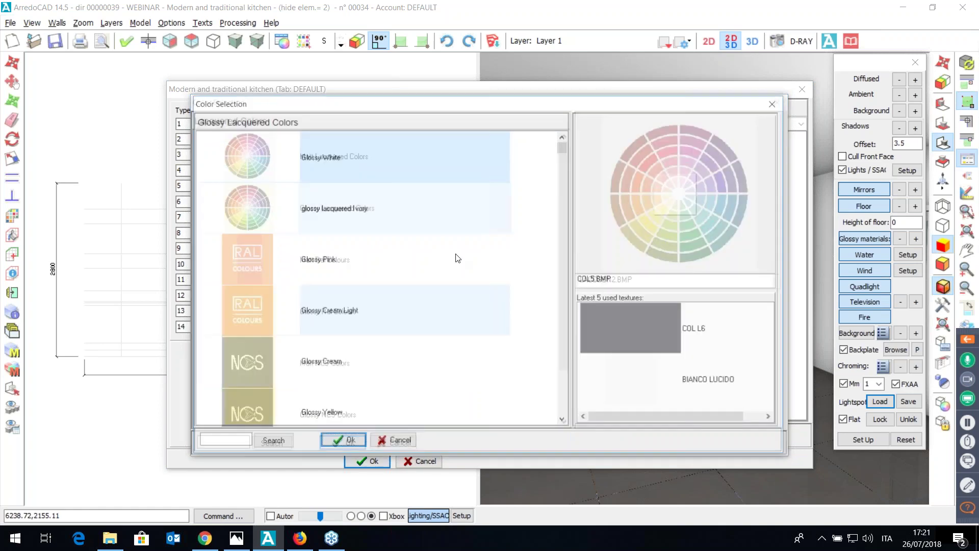
pyautogui.scroll(-20, 565, 226)
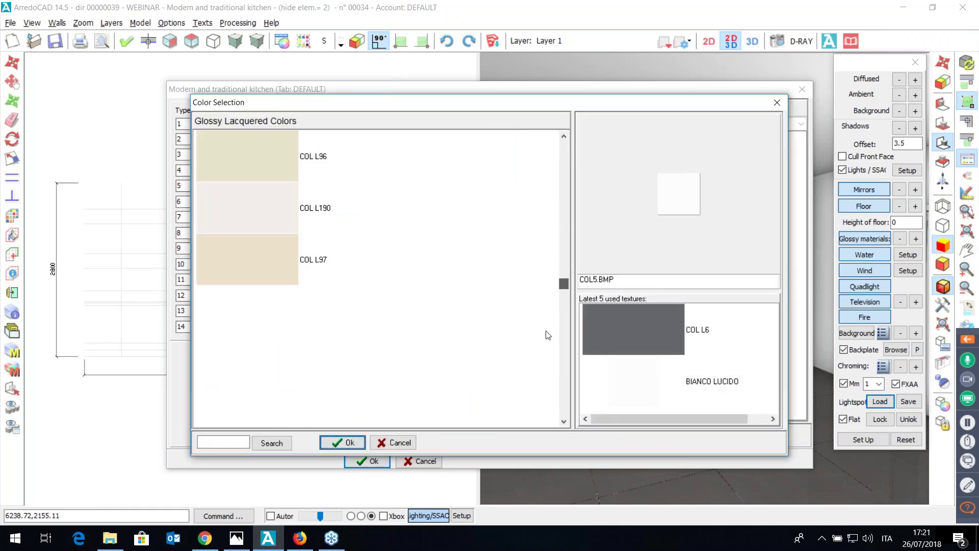
pyautogui.scroll(20, 525, 218)
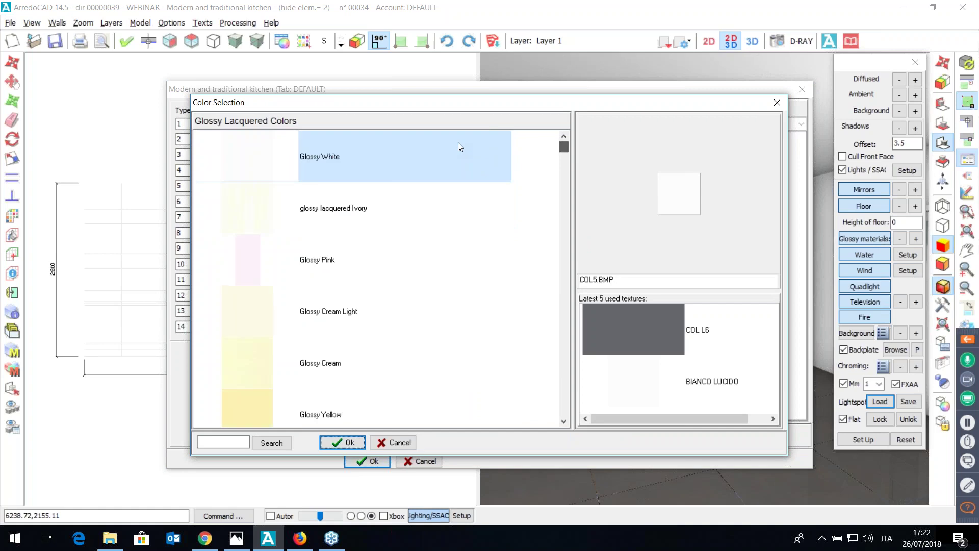
pyautogui.doubleClick(328, 168)
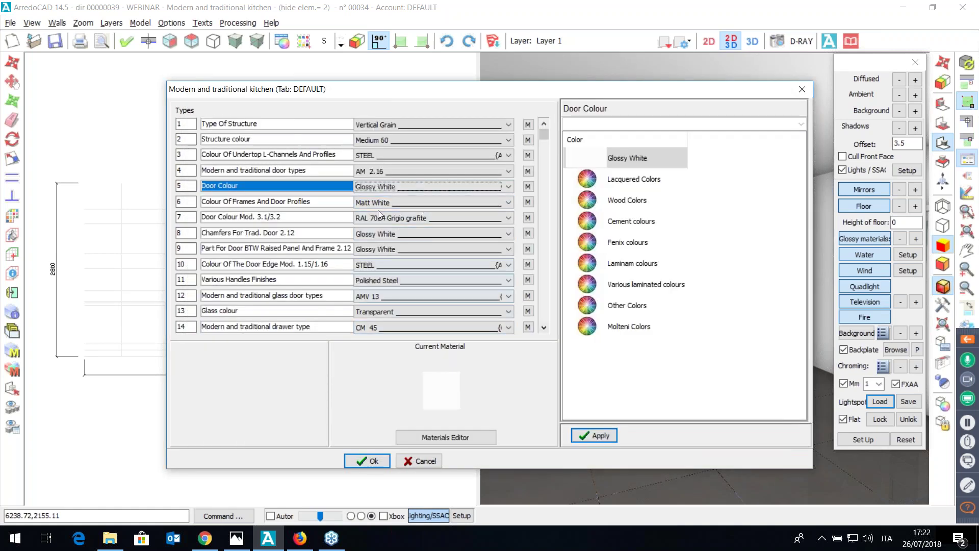
pyautogui.click(544, 326)
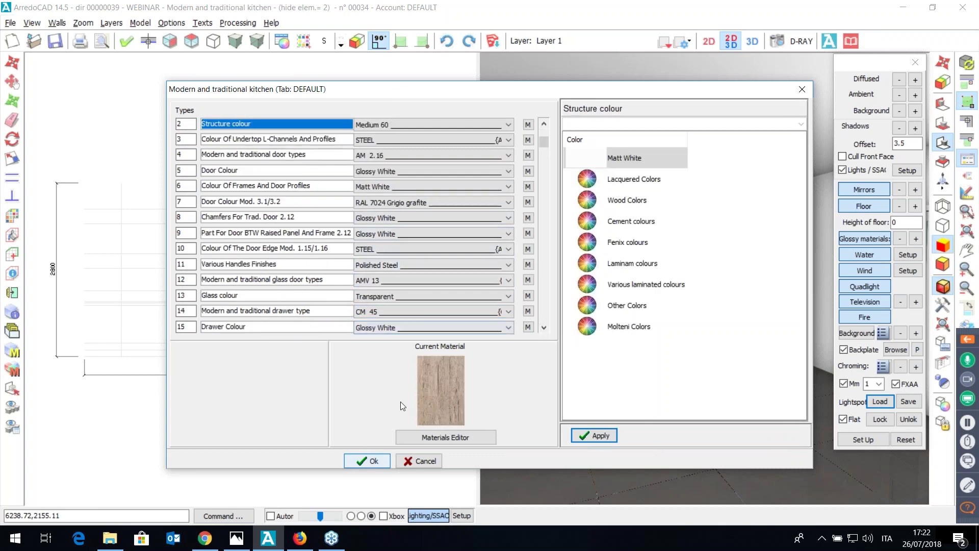
pyautogui.click(371, 461)
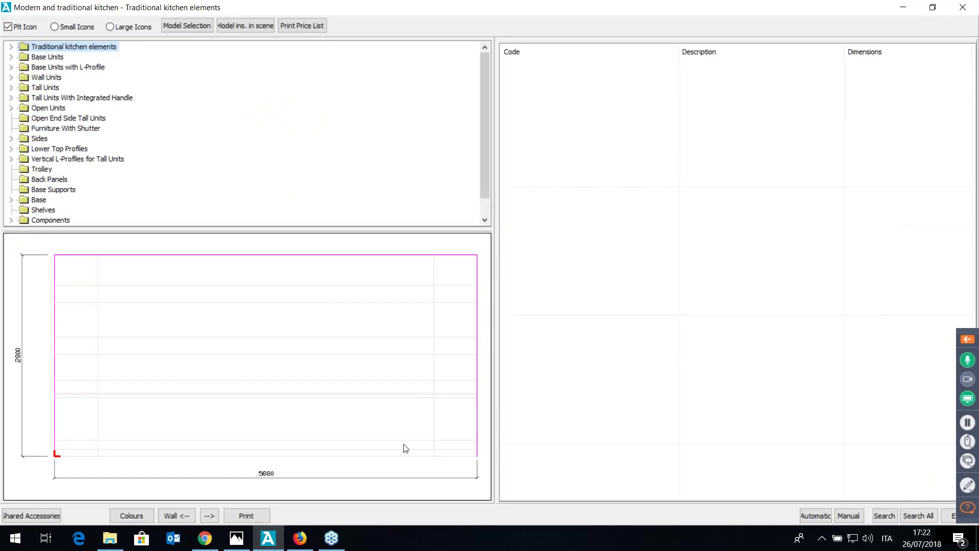
# - Place the insertion point at the wall's right-hand vertical guide and set the combination to run leftwards, with Dimensions enabled
pyautogui.click(430, 338)
pyautogui.rightClick(430, 338)
pyautogui.click(490, 307)
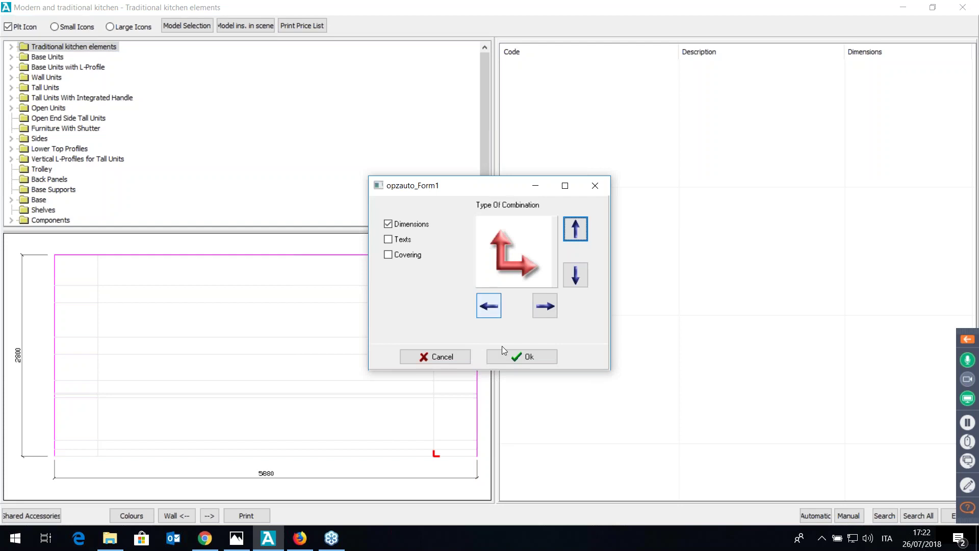
pyautogui.click(506, 354)
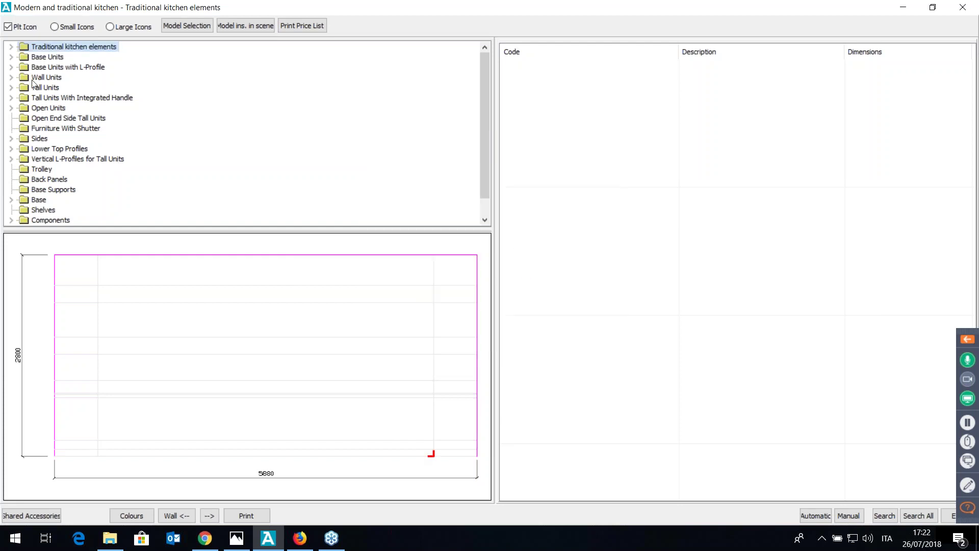
# - Insert the Base Unit 90 2 Baskets H.72 (B902CE) from the drawer and basket base units of height 720 and depth 584
pyautogui.click(11, 57)
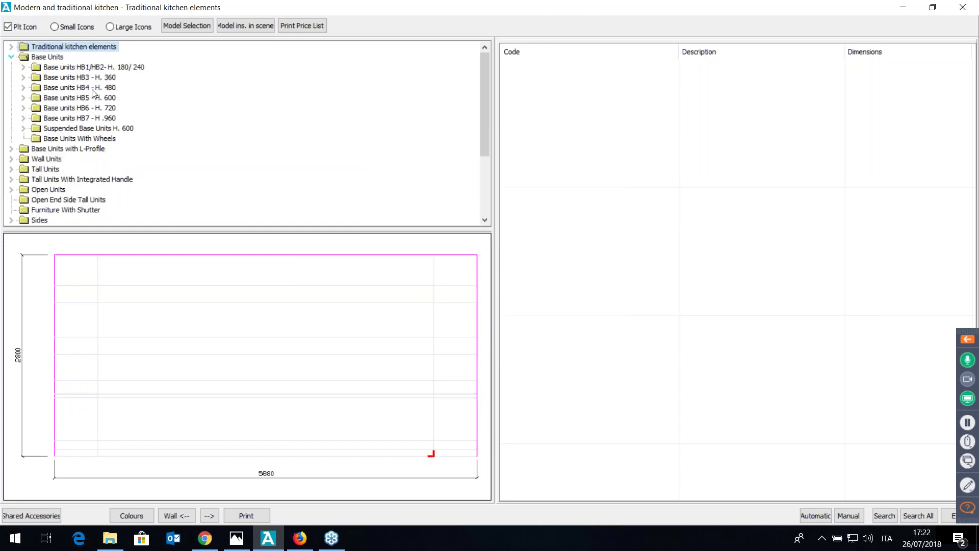
pyautogui.click(24, 108)
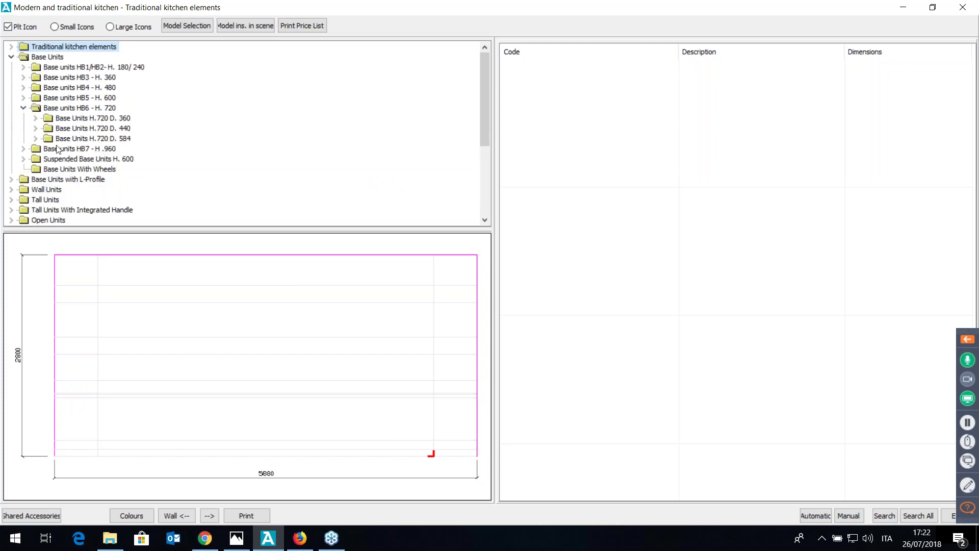
pyautogui.click(36, 140)
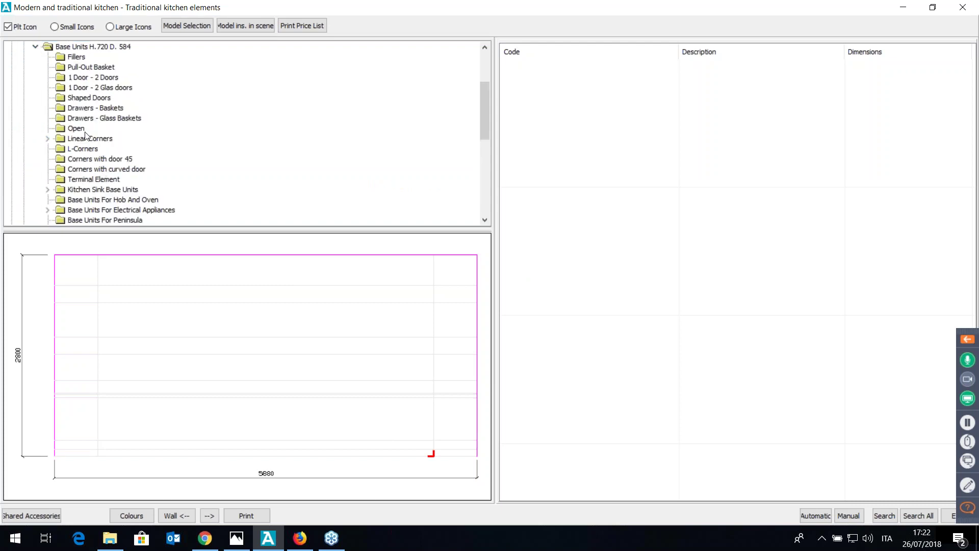
pyautogui.click(100, 109)
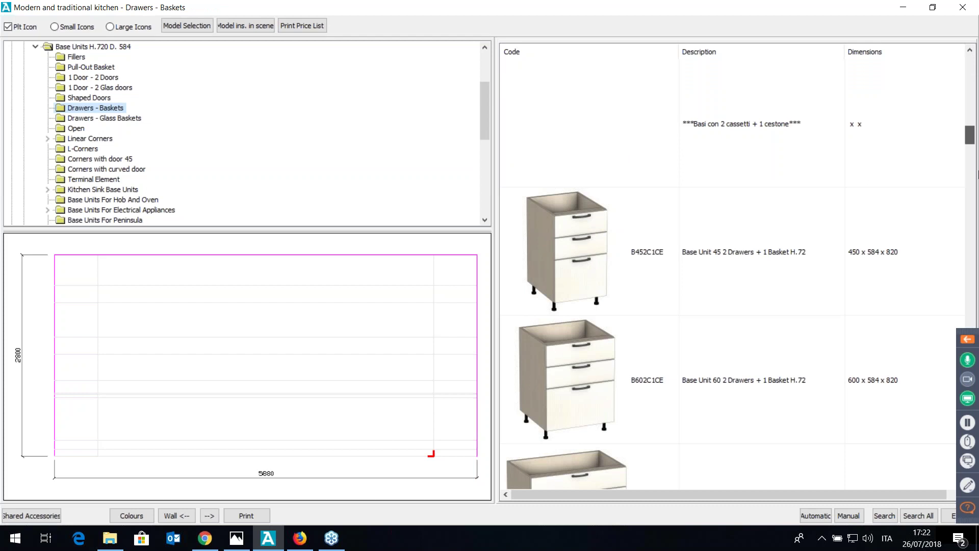
pyautogui.scroll(-3, 977, 175)
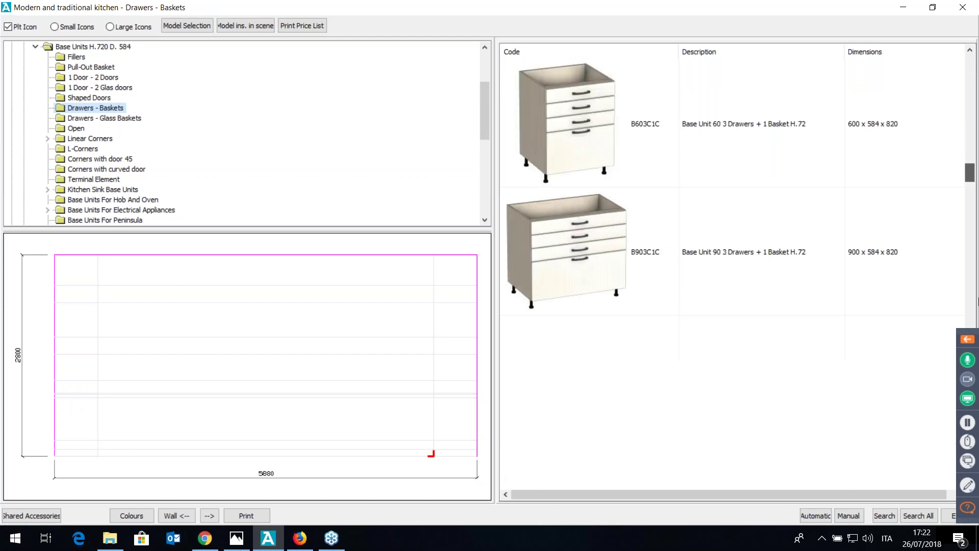
pyautogui.scroll(-6, 690, 248)
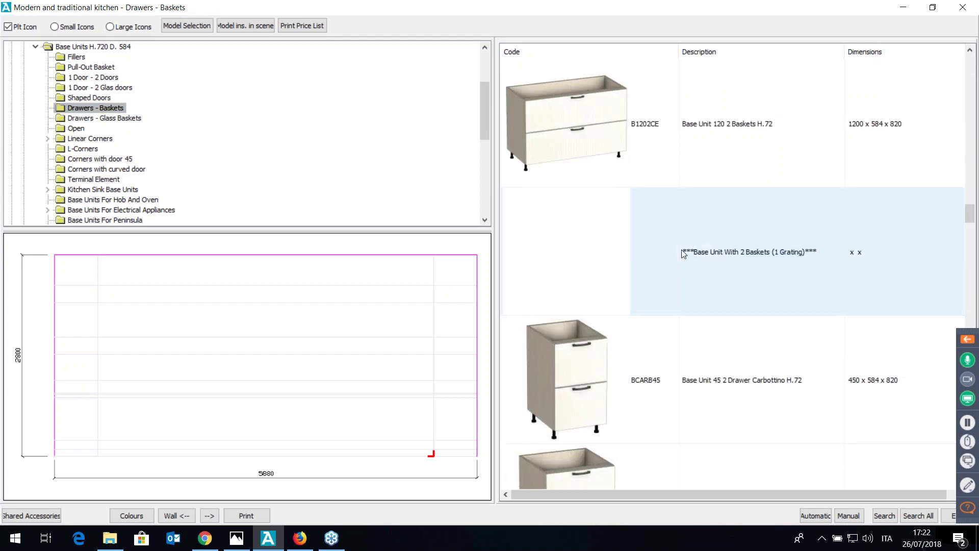
pyautogui.scroll(5, 683, 253)
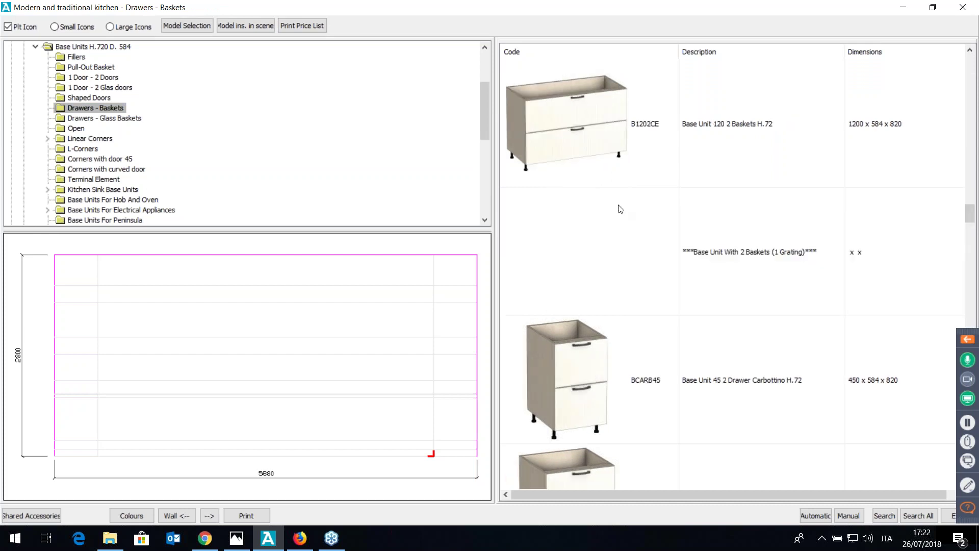
pyautogui.click(578, 275)
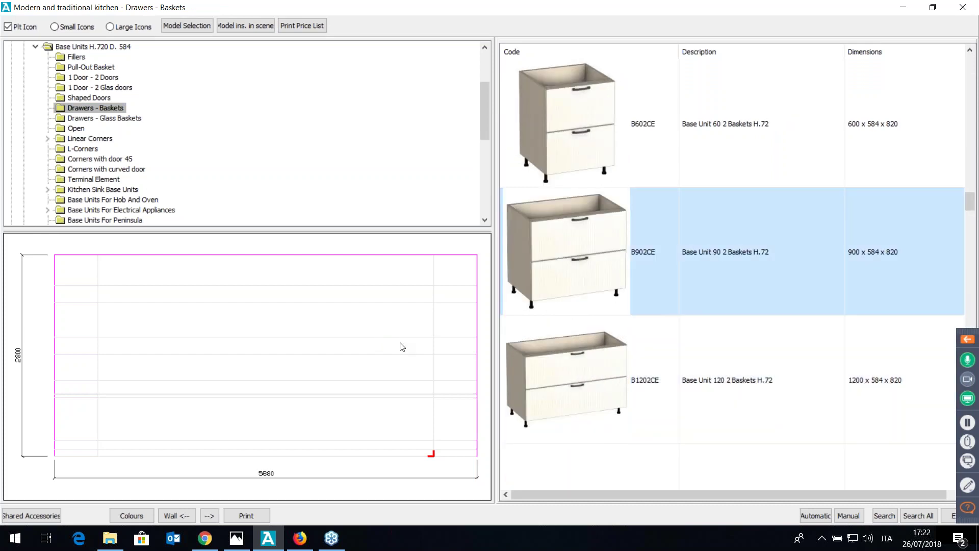
# - Add the Base Unit 90 2 Drawers + 1 Glass Basket (B90NEW5) and the 60 cm cooking surface and oven base unit (BF60)
pyautogui.click(100, 121)
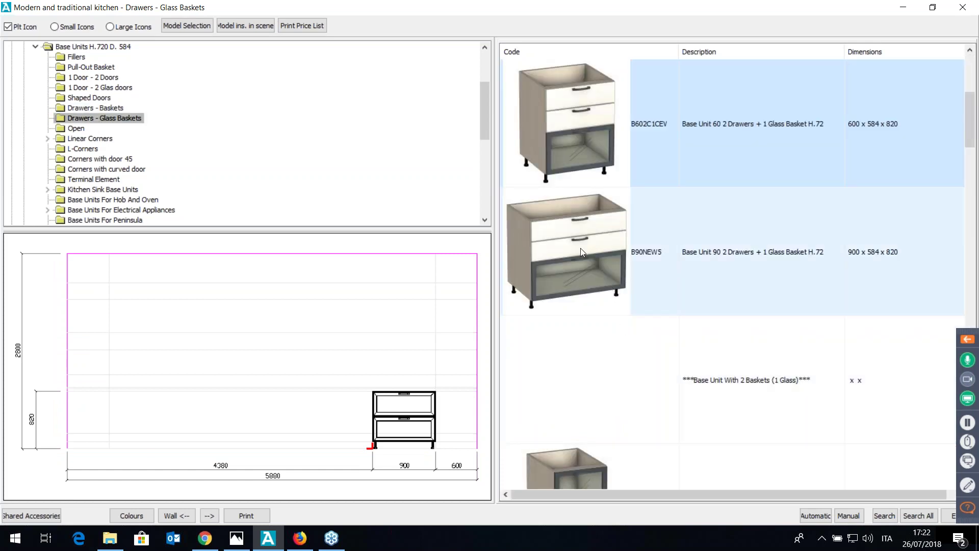
pyautogui.click(580, 247)
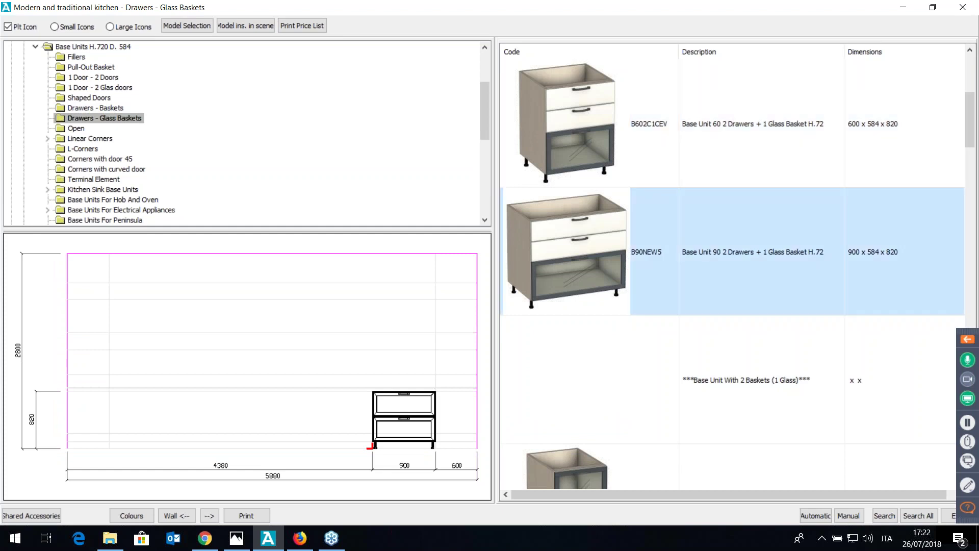
pyautogui.click(114, 201)
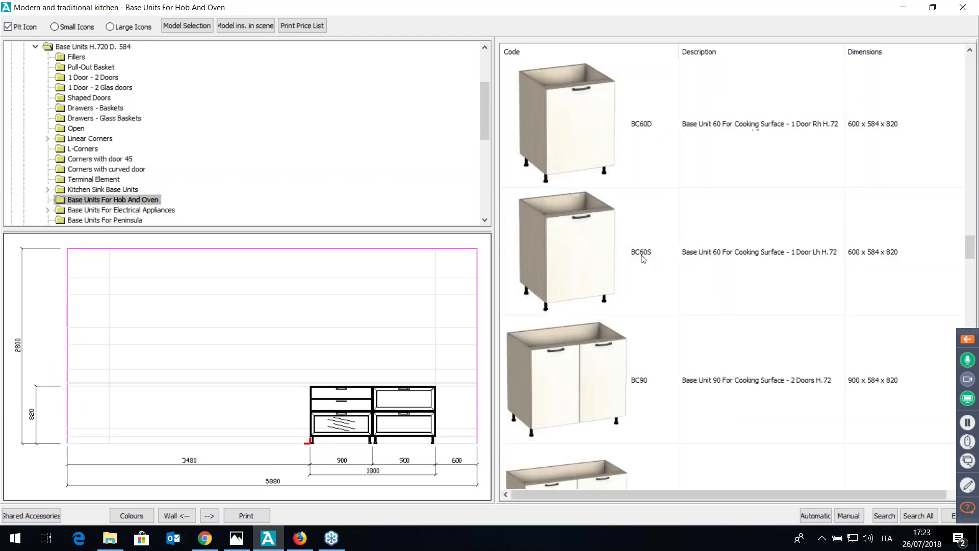
pyautogui.scroll(-5, 647, 291)
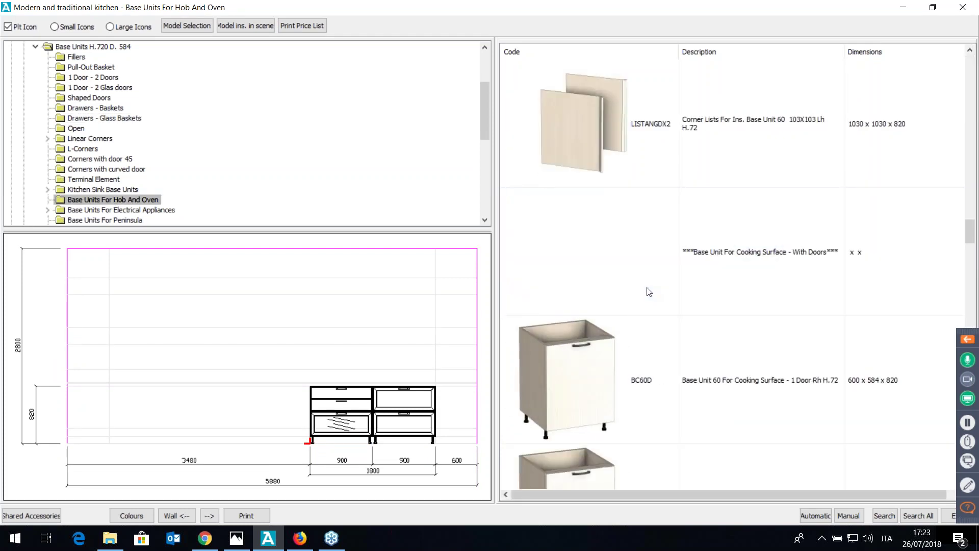
pyautogui.scroll(5, 647, 291)
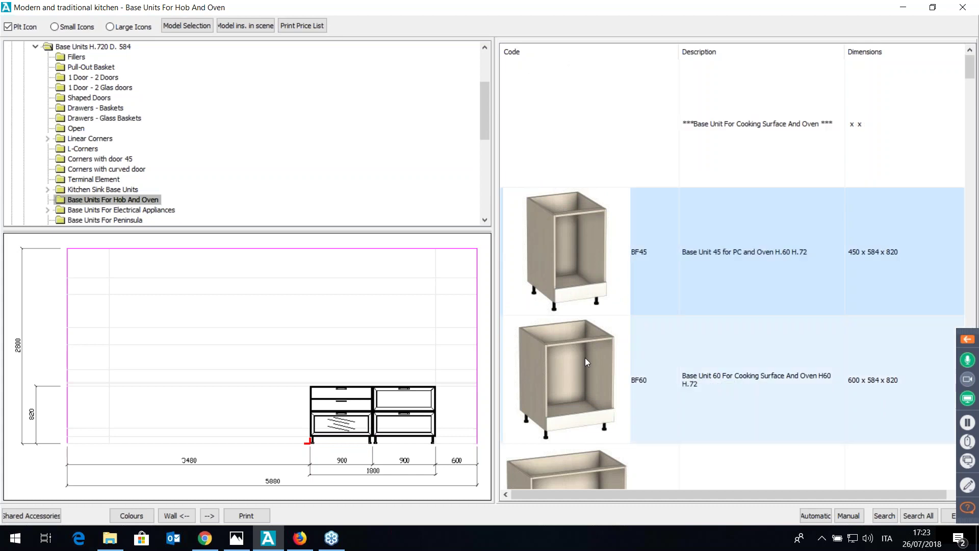
pyautogui.doubleClick(585, 378)
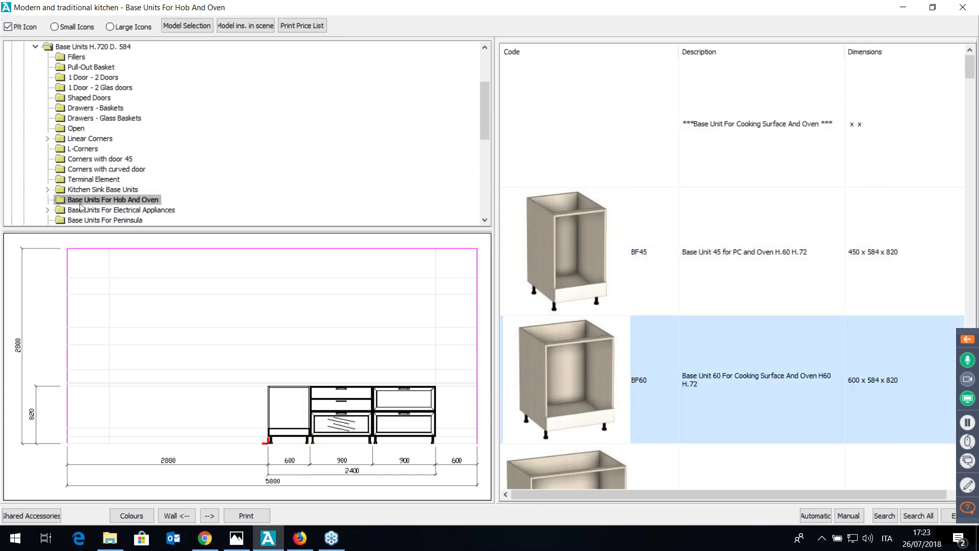
# - Add the Base Unit 90 For Kitchen Sink with 2 doors (BL90) beside the oven base unit
pyautogui.click(48, 189)
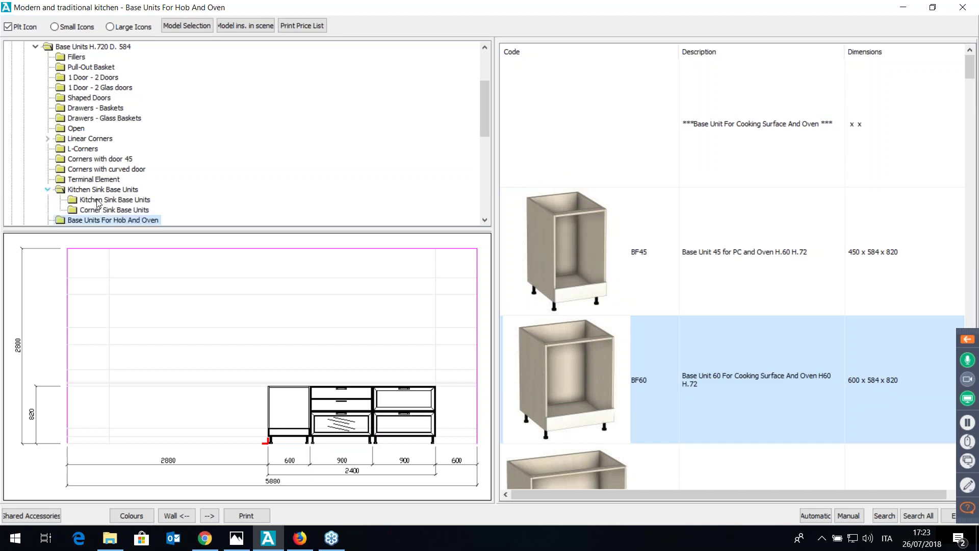
pyautogui.click(135, 199)
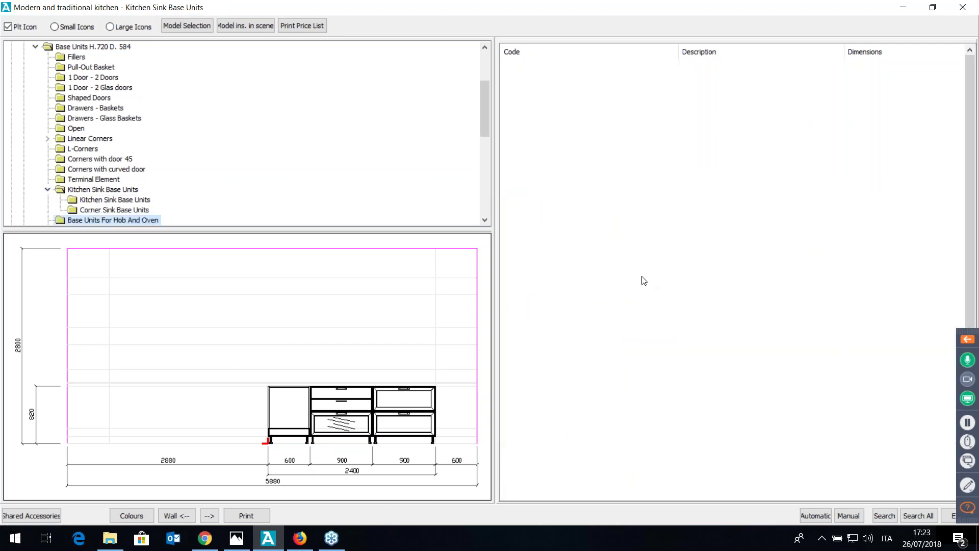
pyautogui.scroll(2, 643, 279)
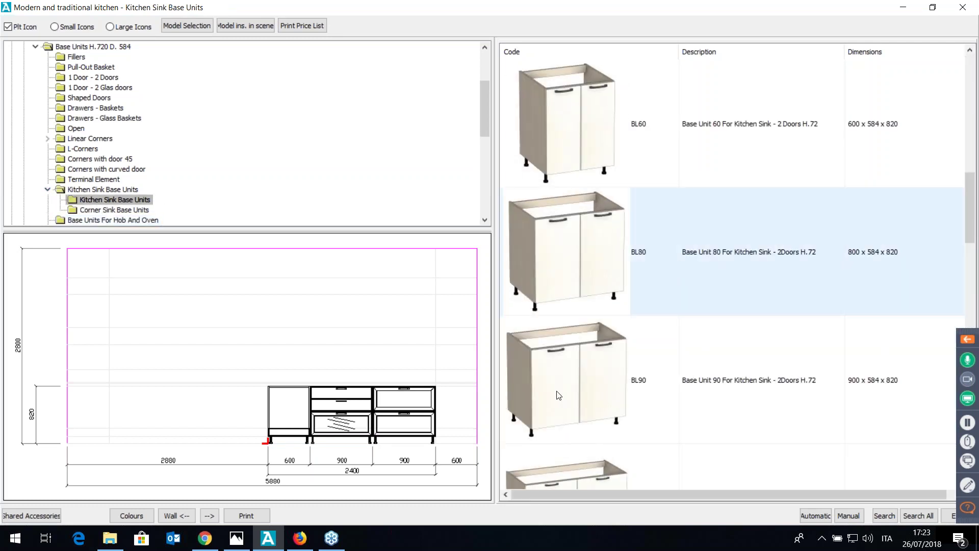
pyautogui.doubleClick(557, 393)
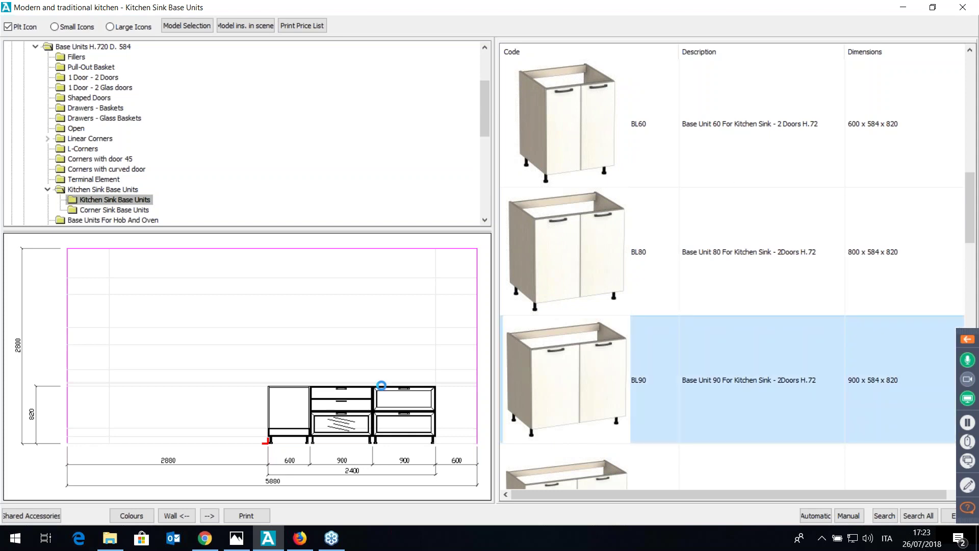
# - Add the left-hand two-door fridge tall unit A2FR60S2A1 (72+132) from the tall units of height 2040 and depth 584
pyautogui.click(35, 47)
pyautogui.click(11, 57)
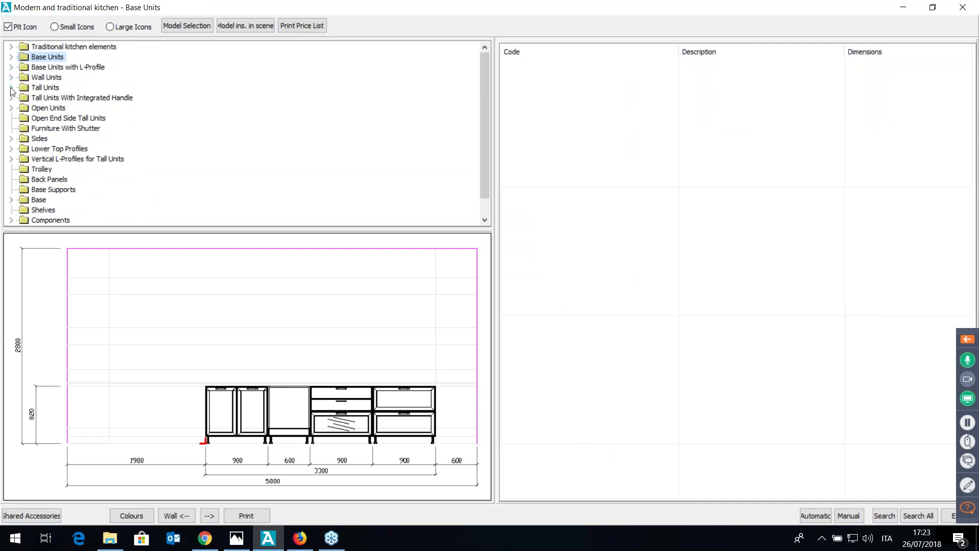
pyautogui.click(12, 88)
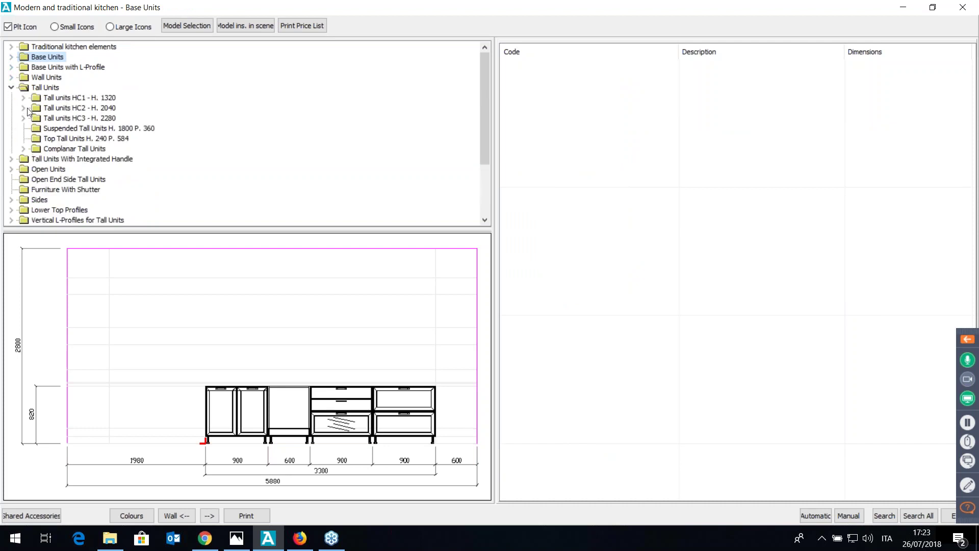
pyautogui.click(23, 108)
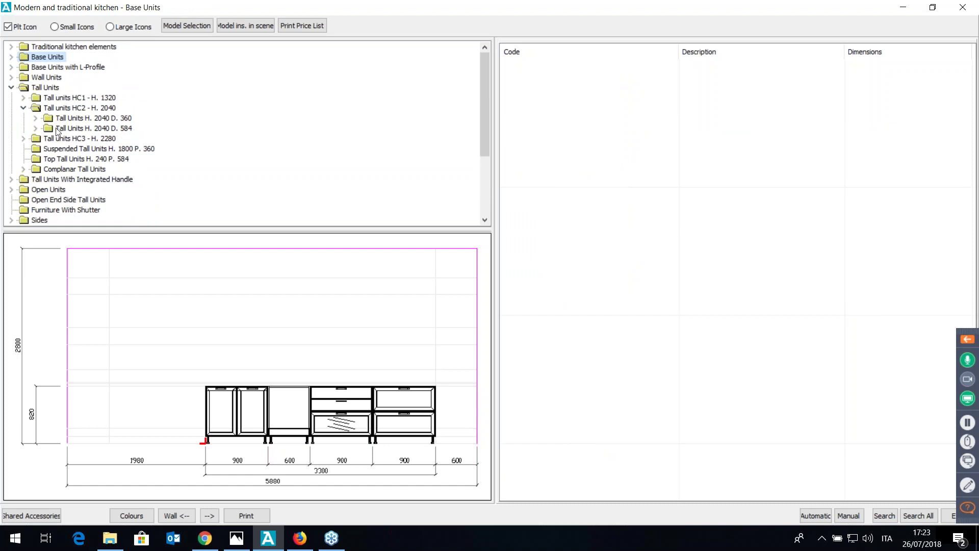
pyautogui.click(36, 128)
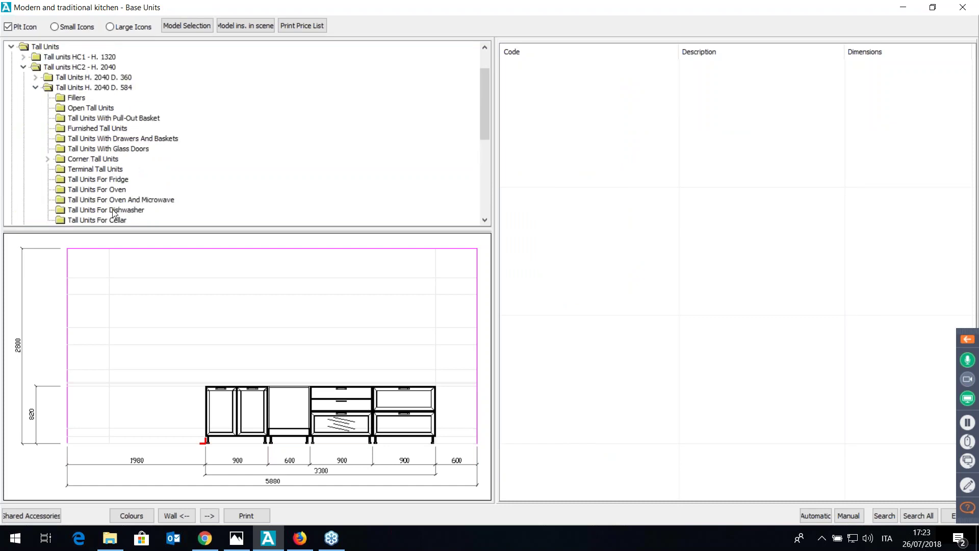
pyautogui.click(112, 211)
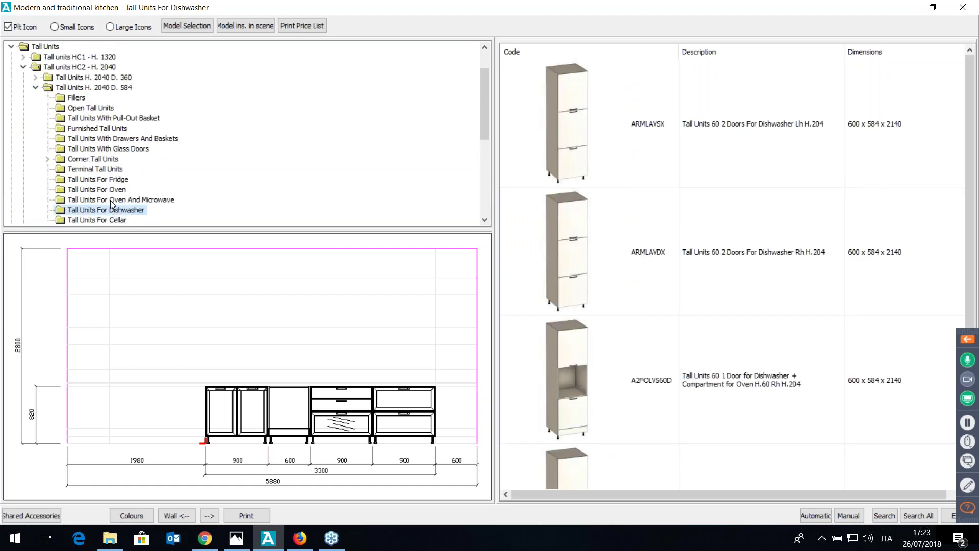
pyautogui.click(113, 202)
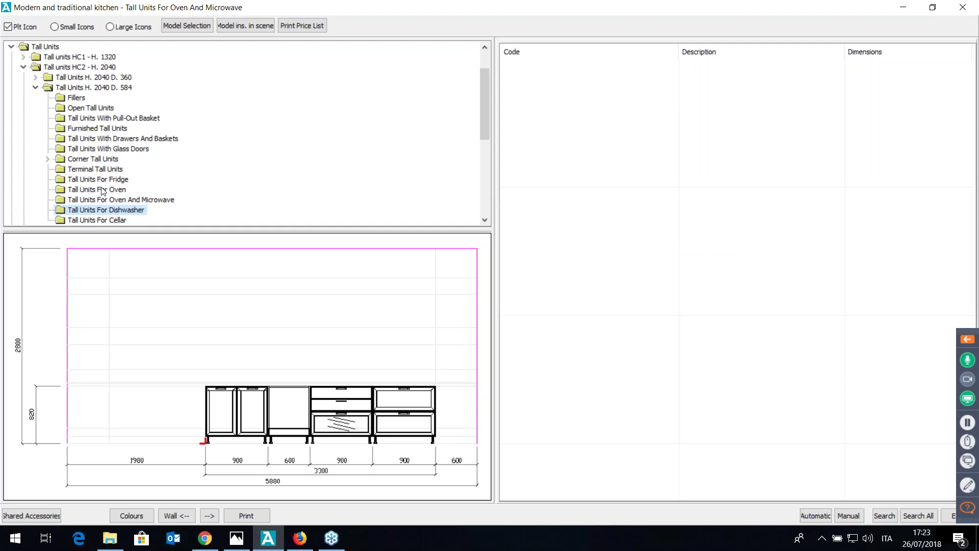
pyautogui.click(102, 189)
pyautogui.click(105, 179)
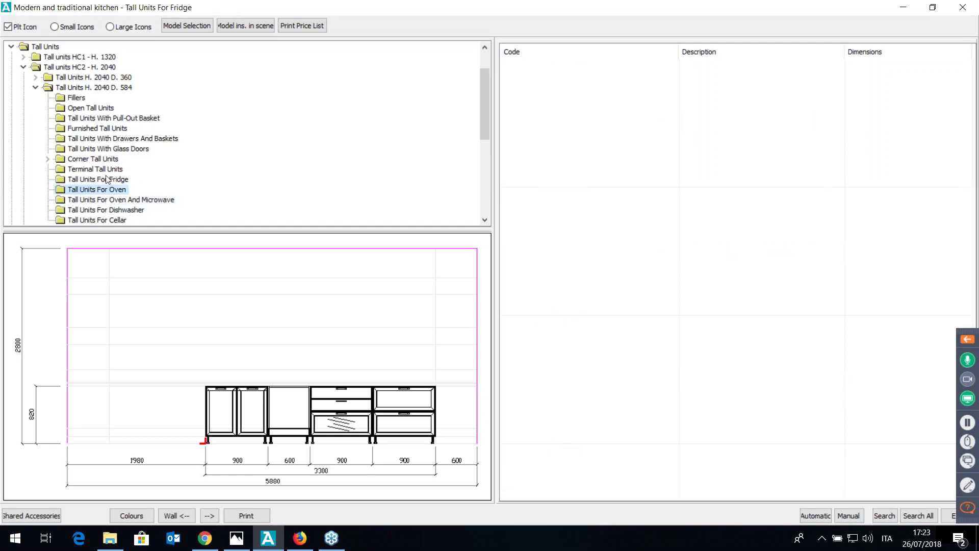
pyautogui.click(620, 312)
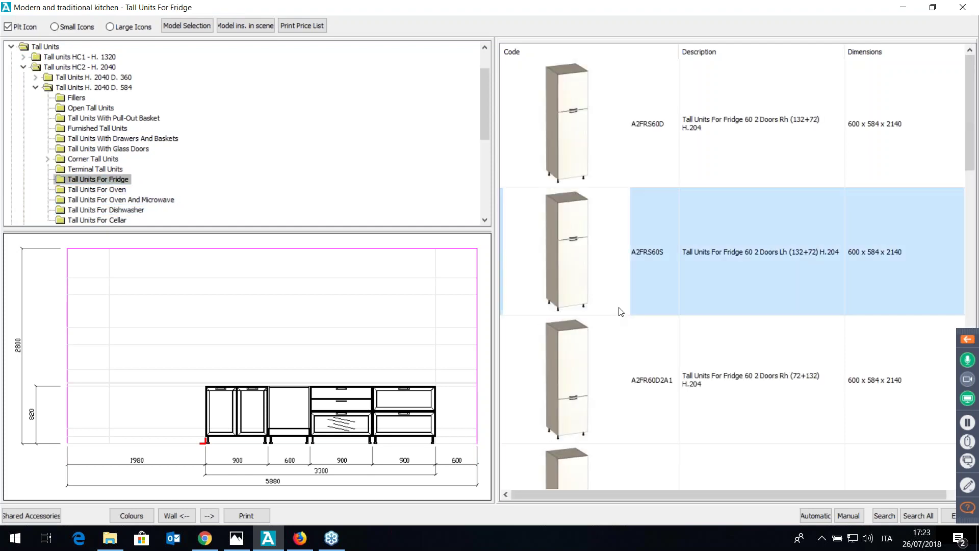
pyautogui.scroll(-5, 613, 361)
pyautogui.scroll(-4, 616, 366)
pyautogui.scroll(6, 612, 357)
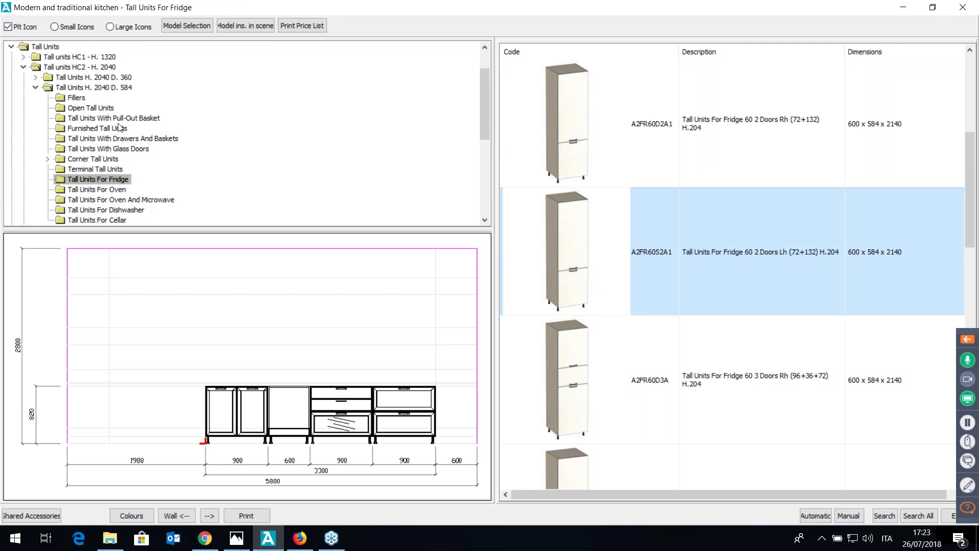
# - Add the Open Tall Units 30 H.204 (ARMGIO30) beside the fridge unit and return to the scene
pyautogui.click(90, 108)
pyautogui.click(567, 277)
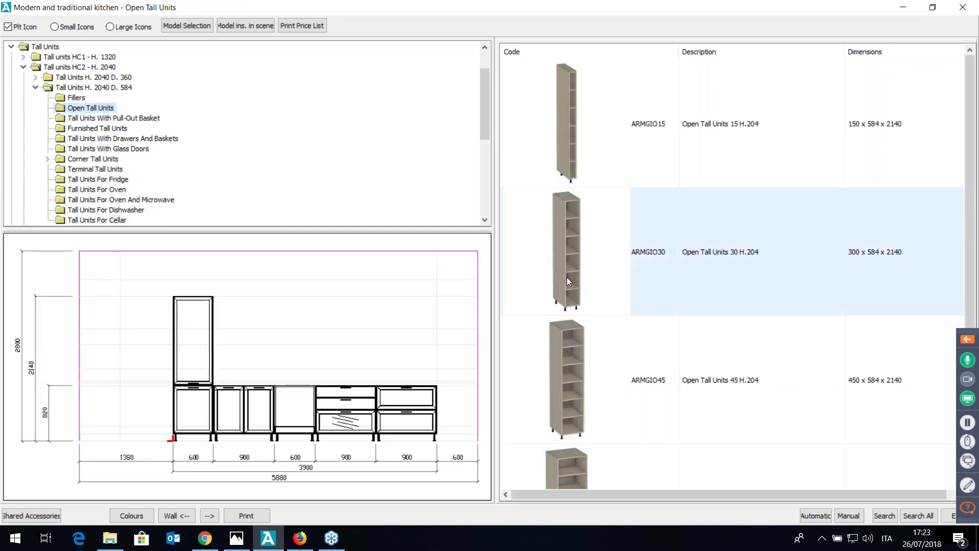
pyautogui.doubleClick(567, 278)
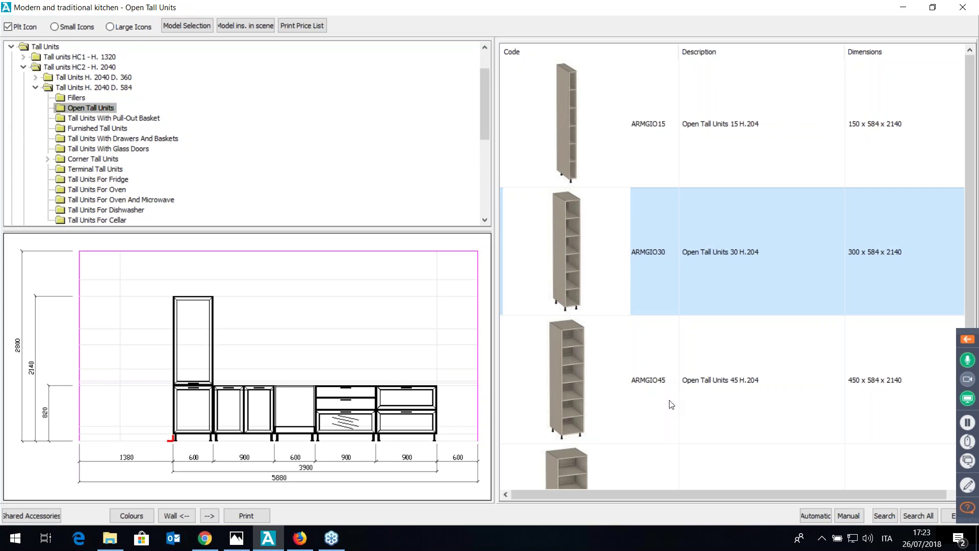
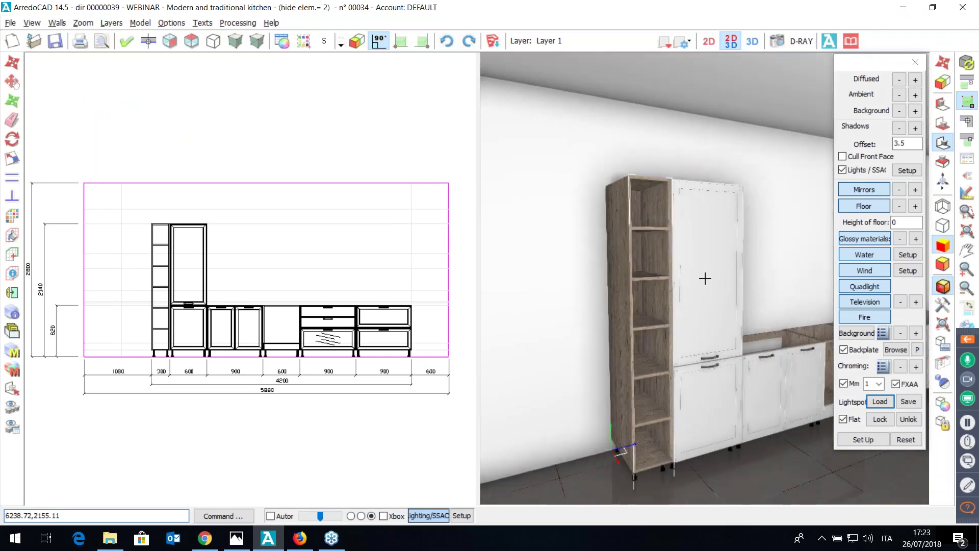
# - Set the open tall unit's X dimension to 400 mm in its element characteristics
pyautogui.click(154, 287)
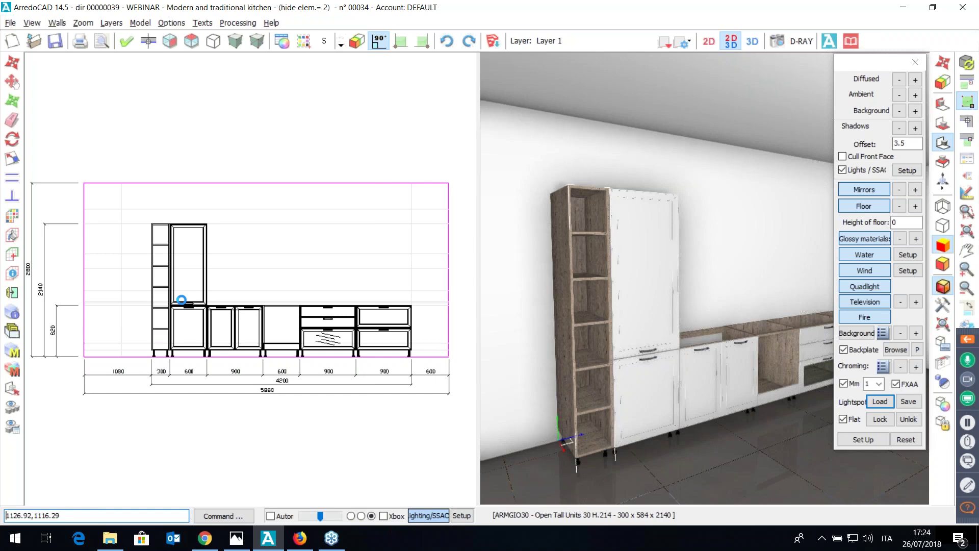
pyautogui.moveTo(342, 88); pyautogui.dragTo(224, 86)
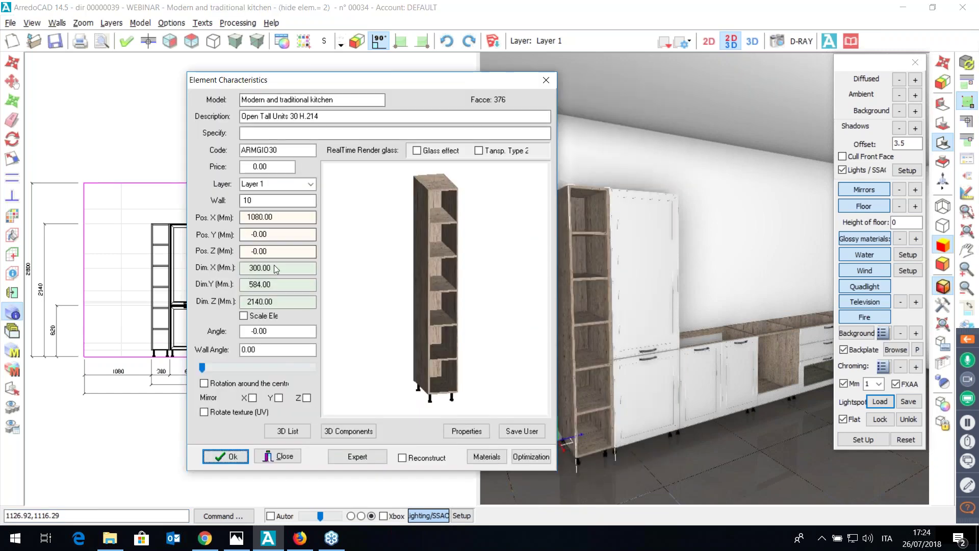
pyautogui.click(275, 268)
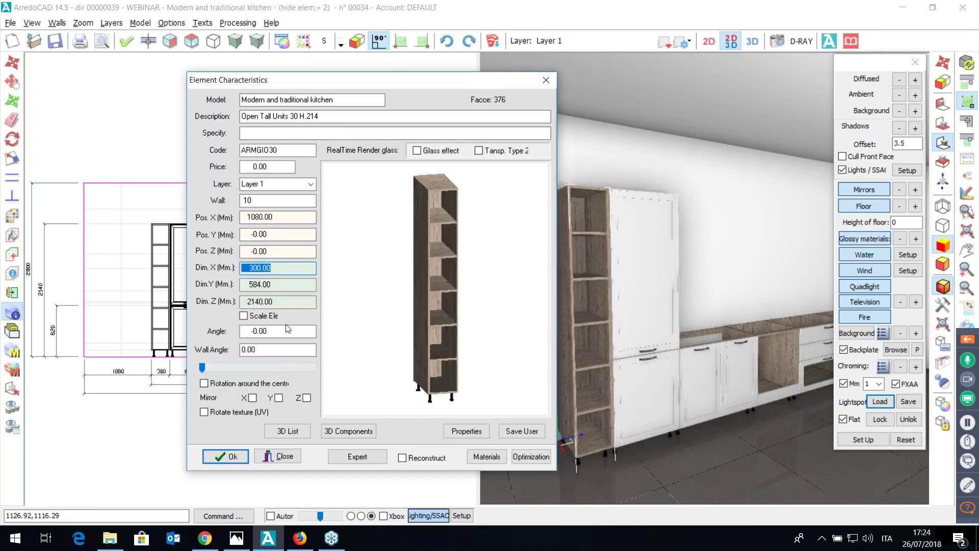
pyautogui.write('400')
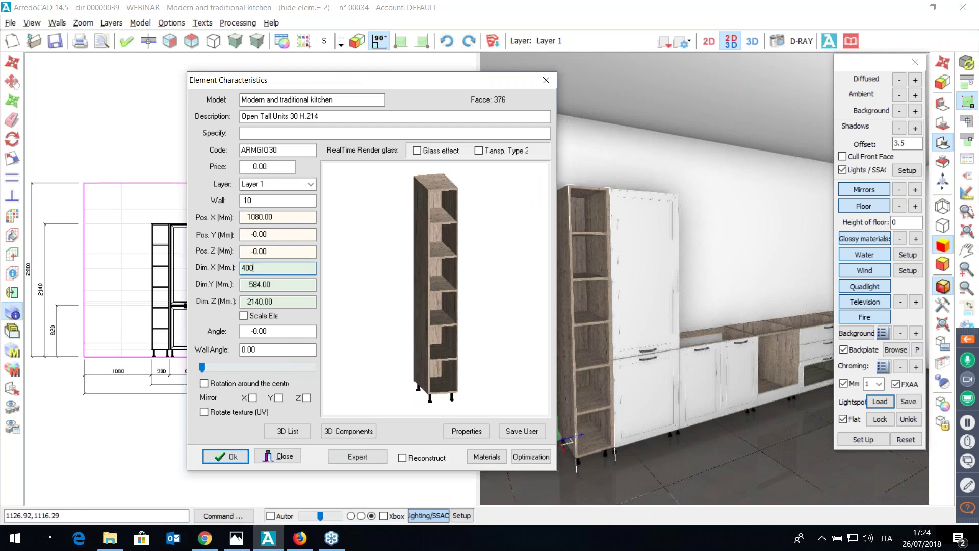
pyautogui.click(225, 456)
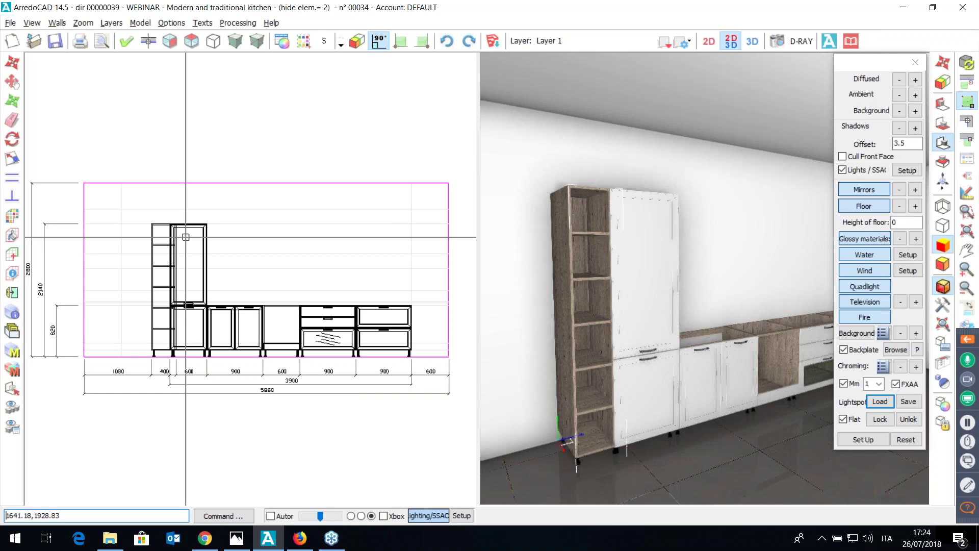
# - Move the open tall unit so its top corner meets the fridge tall unit's adjacent top corner
pyautogui.rightClick(157, 204)
pyautogui.click(183, 211)
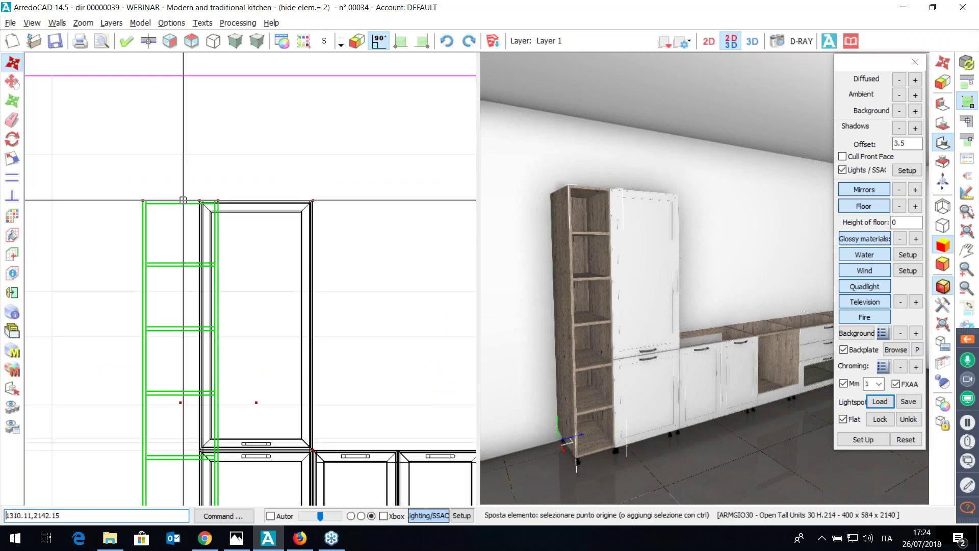
pyautogui.click(216, 201)
pyautogui.click(199, 201)
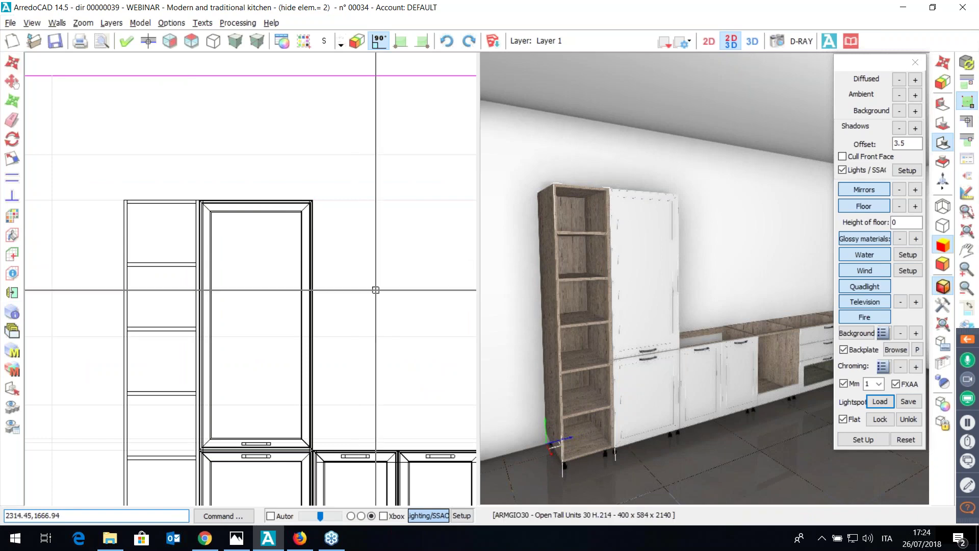
pyautogui.scroll(-5, 376, 289)
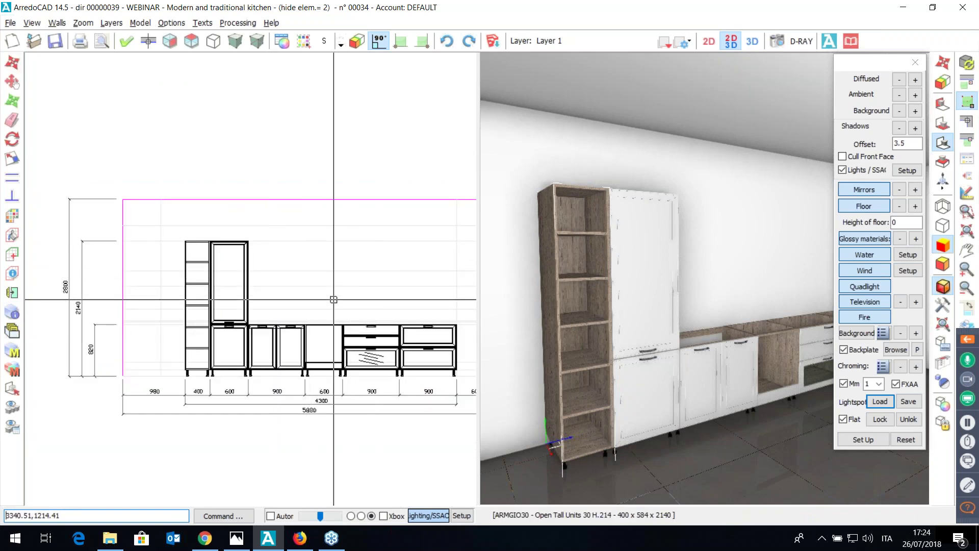
# - Reopen the catalogue and set the insertion point at the fridge unit's free top corner, with the combination pointing down and right
pyautogui.click(967, 159)
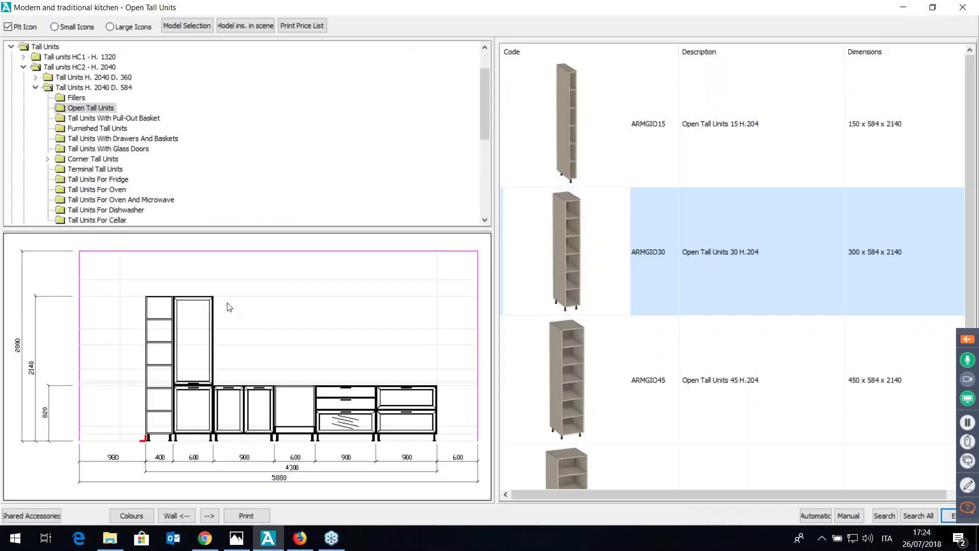
pyautogui.click(222, 303)
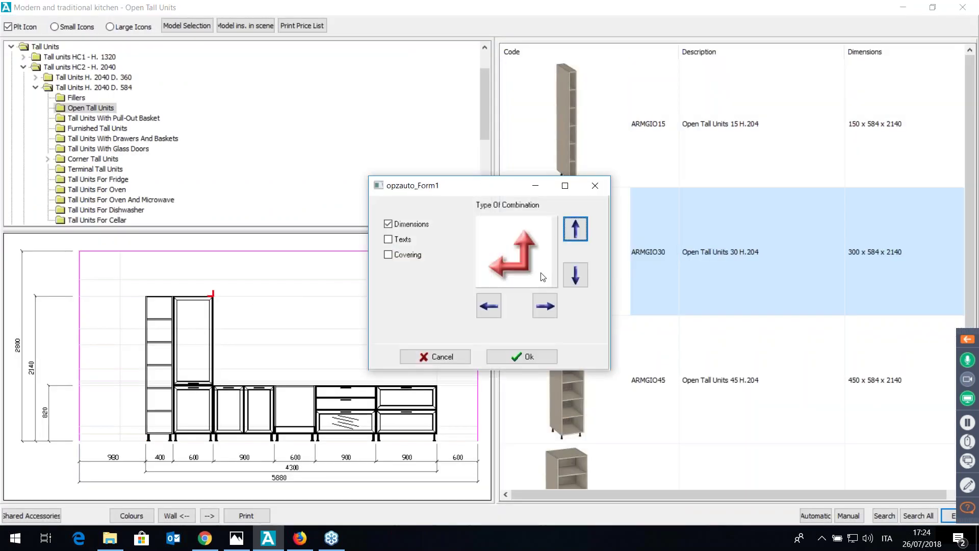
pyautogui.click(581, 269)
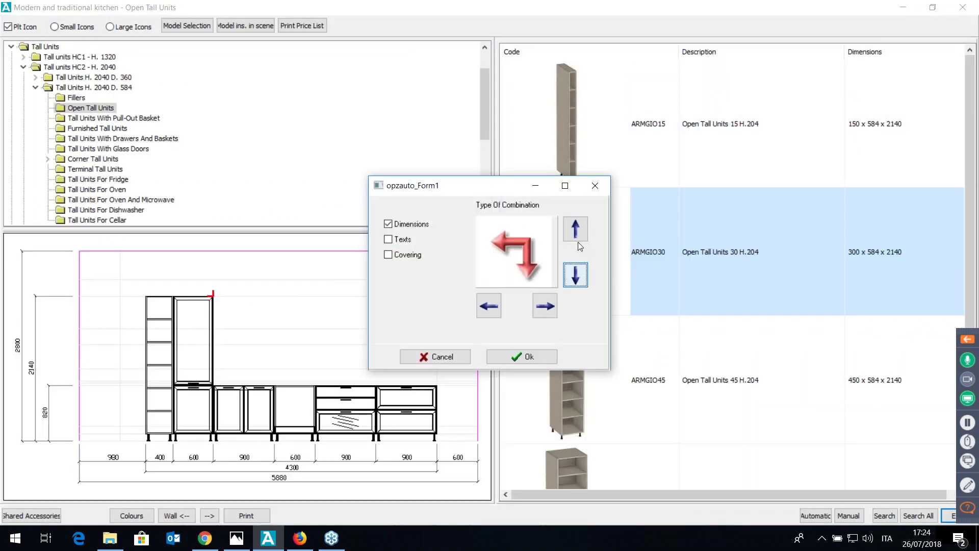
pyautogui.click(545, 308)
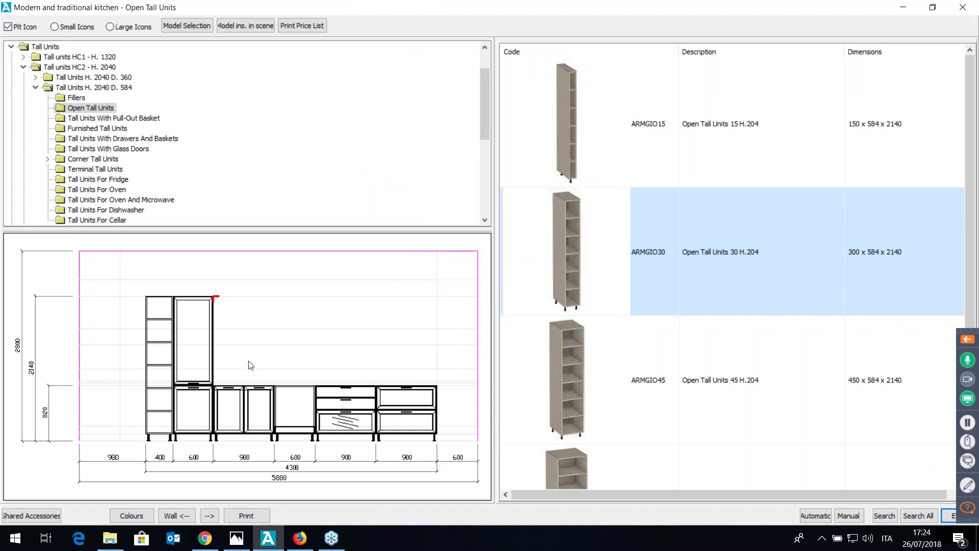
# - Add the Wall Unit With Plate Rack 90 + 1 Door Double Flap (PW1V3S) from the 720-high wall units beside the fridge unit
pyautogui.click(11, 47)
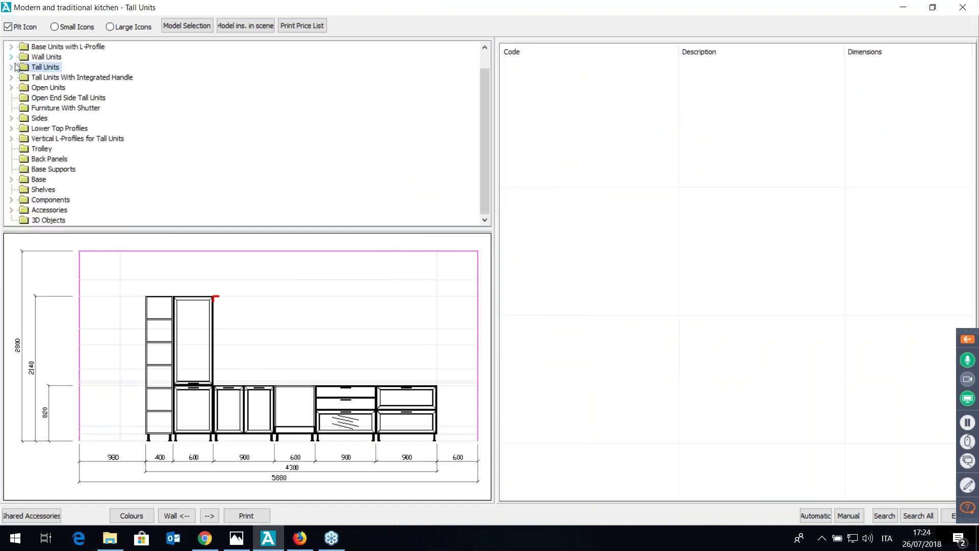
pyautogui.click(11, 57)
pyautogui.click(23, 108)
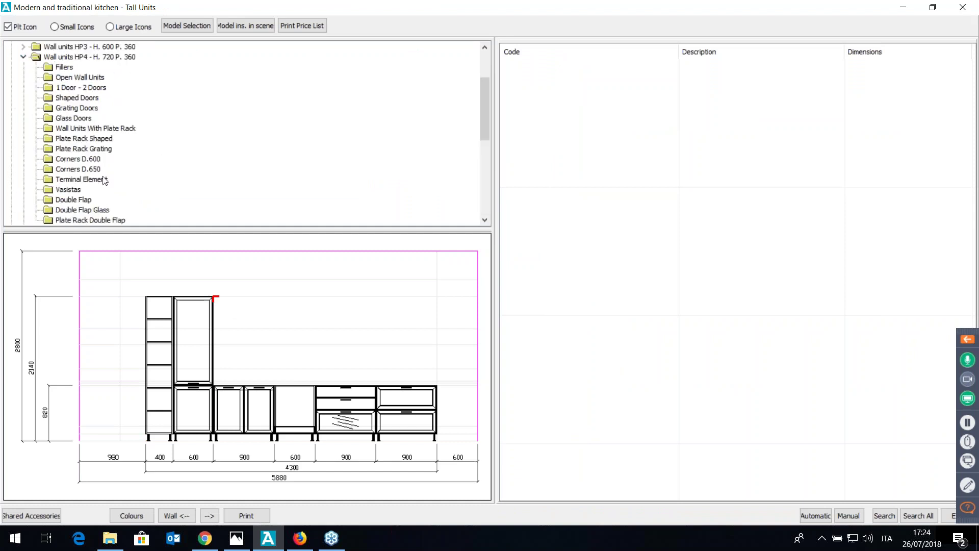
pyautogui.click(100, 222)
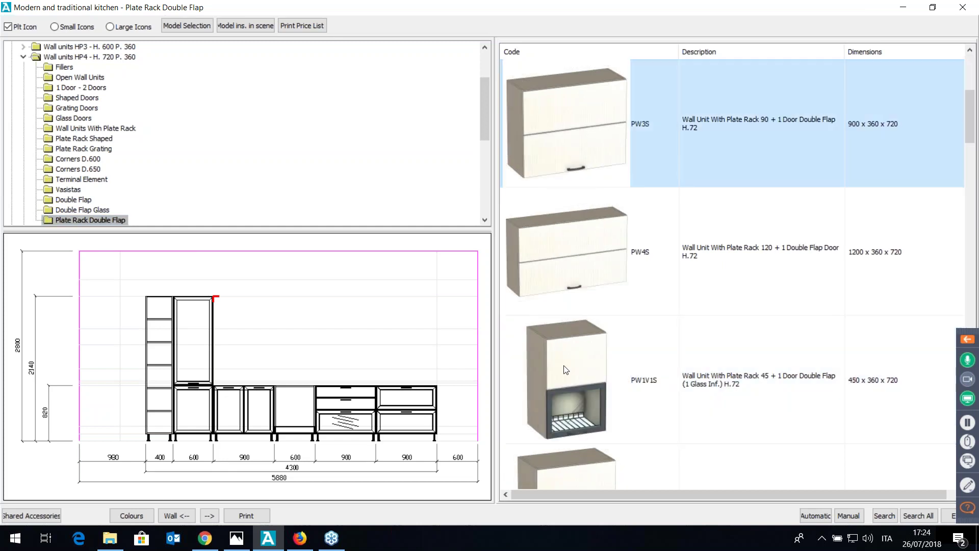
pyautogui.scroll(-2, 566, 370)
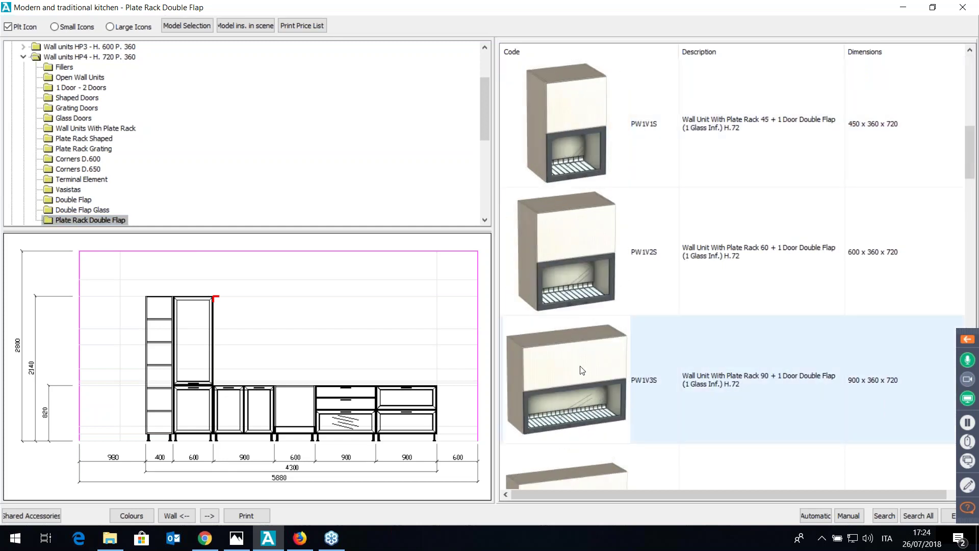
pyautogui.click(582, 370)
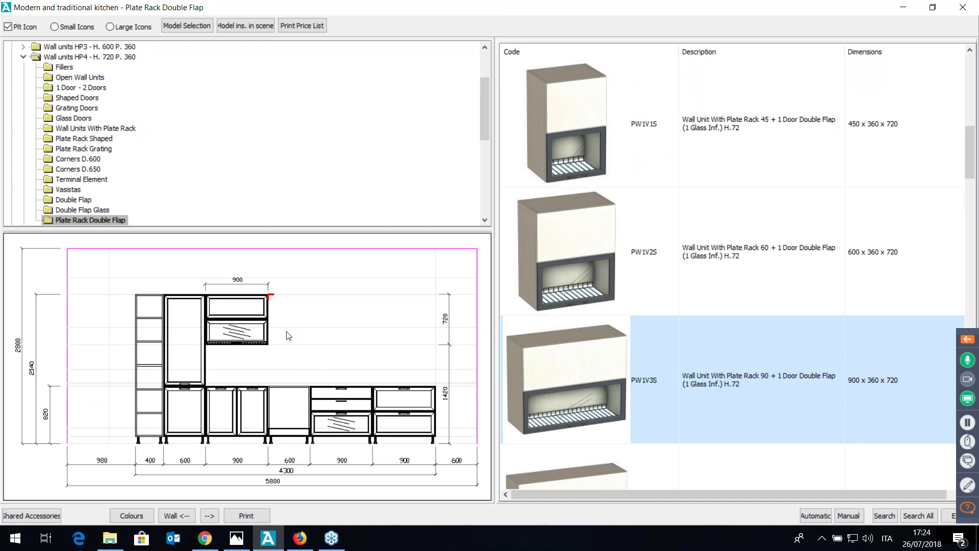
# - Manually place the Falmec DESIGN Series wall hood TAB 60 For Wall - Black (FALMEC05) beside the wall unit, above the oven base unit
pyautogui.click(41, 516)
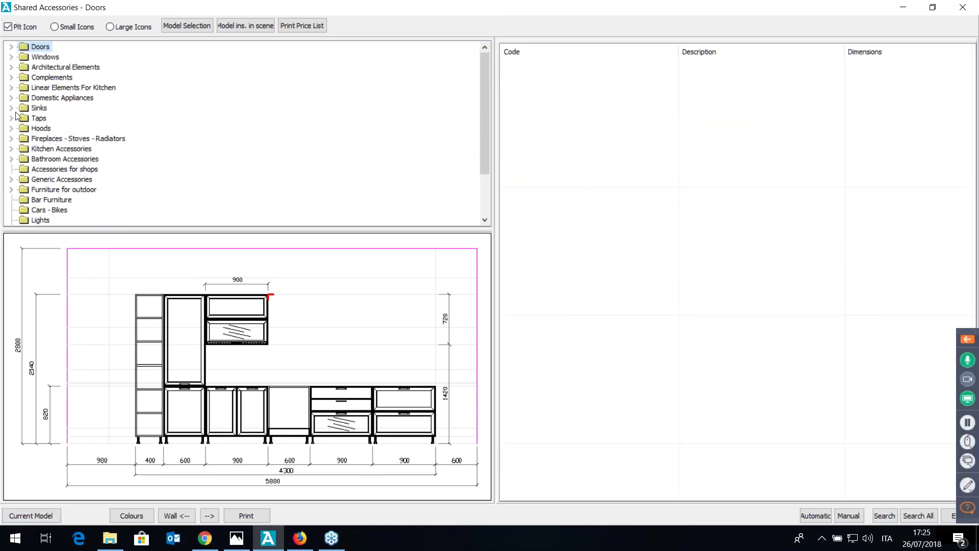
pyautogui.click(11, 128)
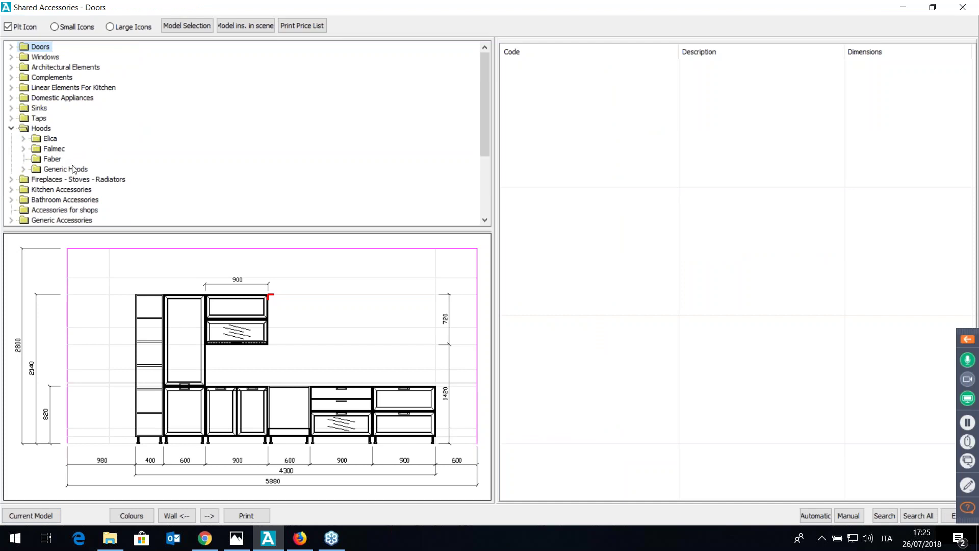
pyautogui.click(23, 148)
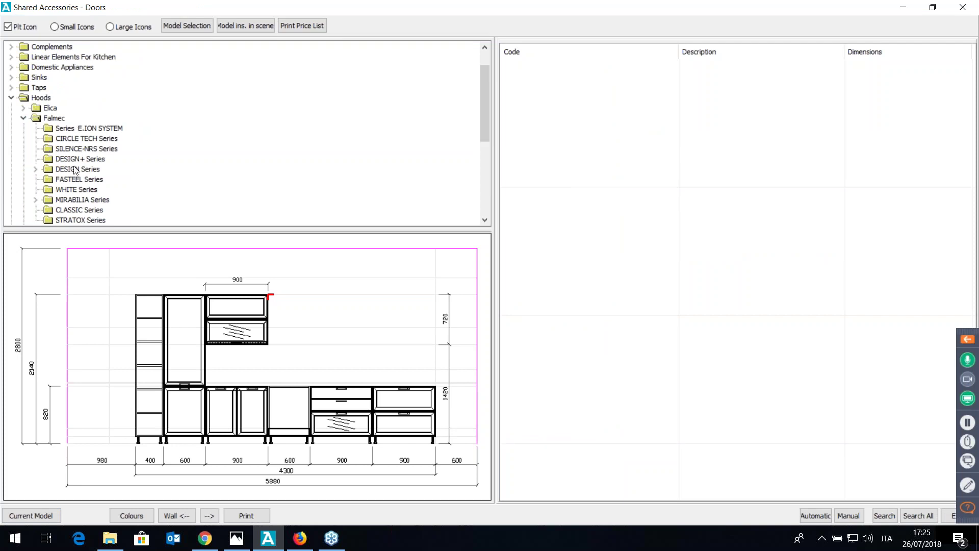
pyautogui.doubleClick(50, 171)
pyautogui.click(73, 180)
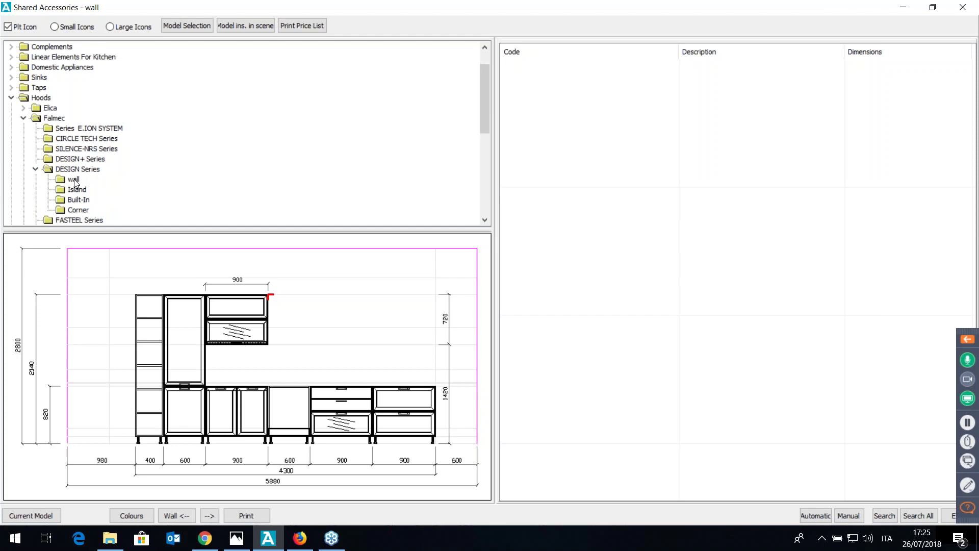
pyautogui.scroll(-12, 638, 258)
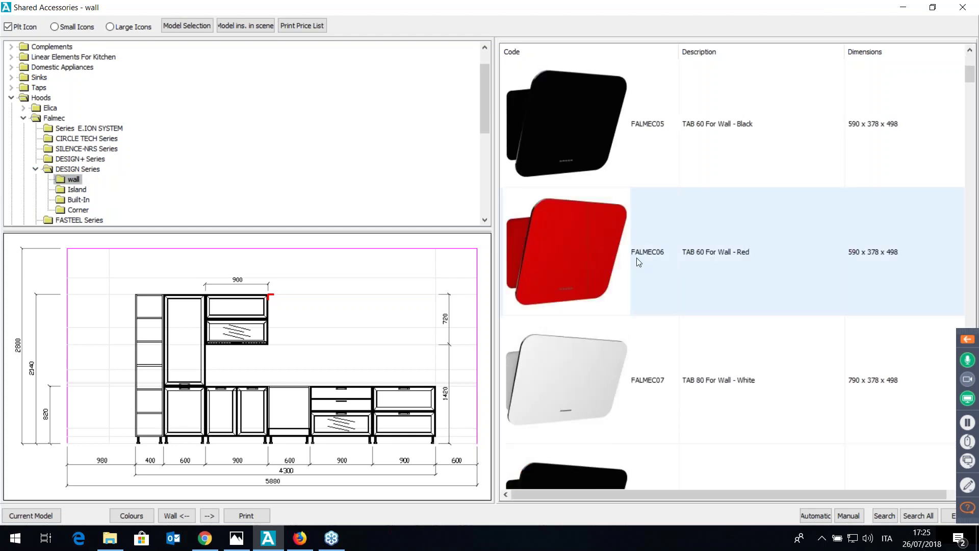
pyautogui.scroll(4, 649, 266)
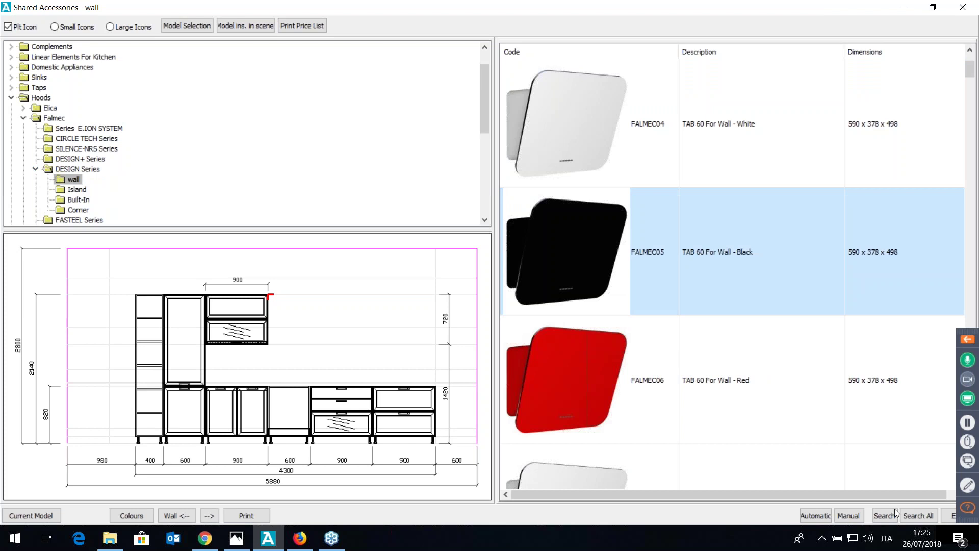
pyautogui.click(847, 515)
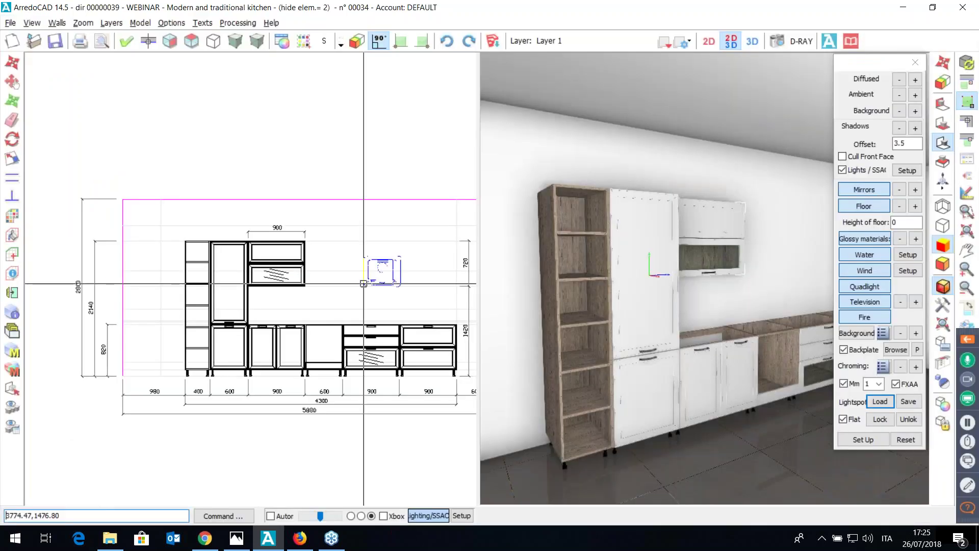
pyautogui.click(305, 294)
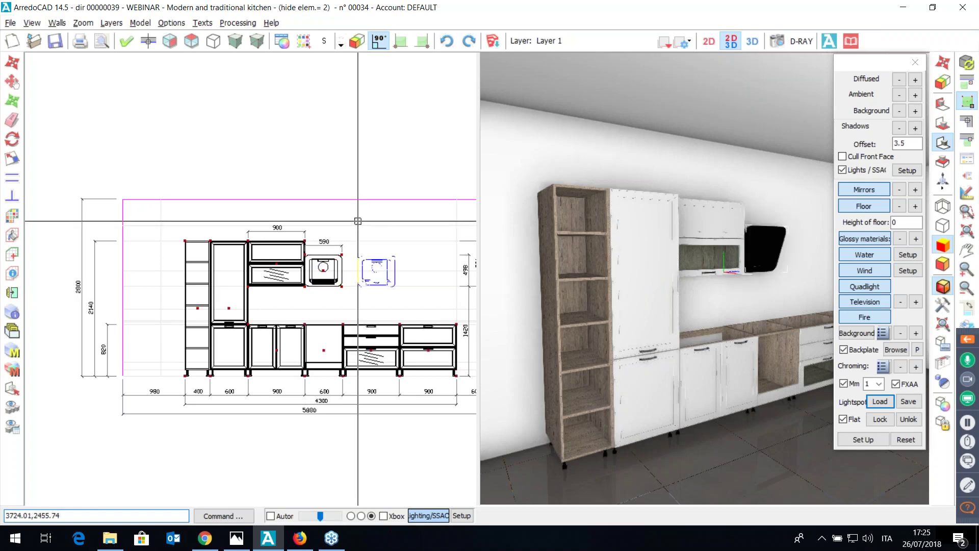
pyautogui.rightClick(401, 237)
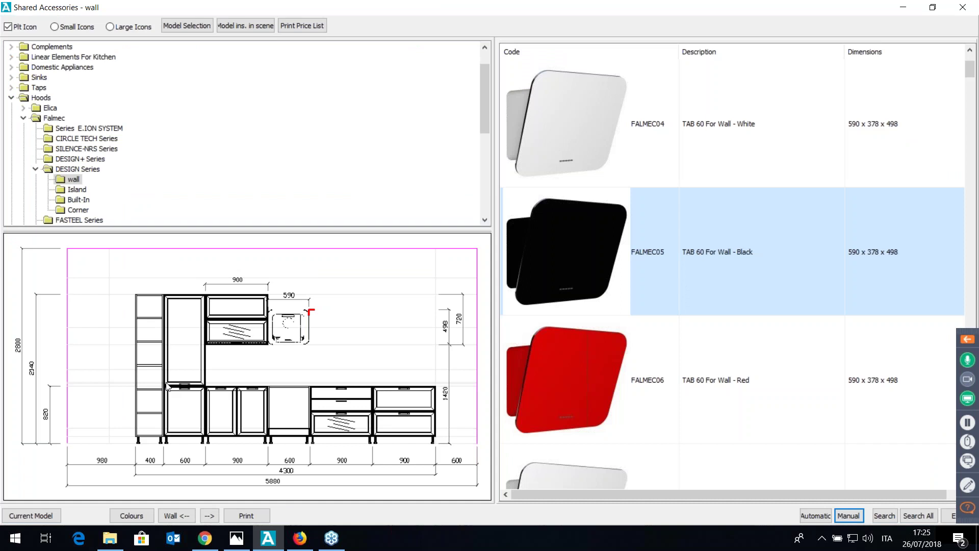
# - Find the quartz and glass kitchen tops in the shared accessories, compare their edge profiles and choose the Straight Profile category
pyautogui.click(11, 97)
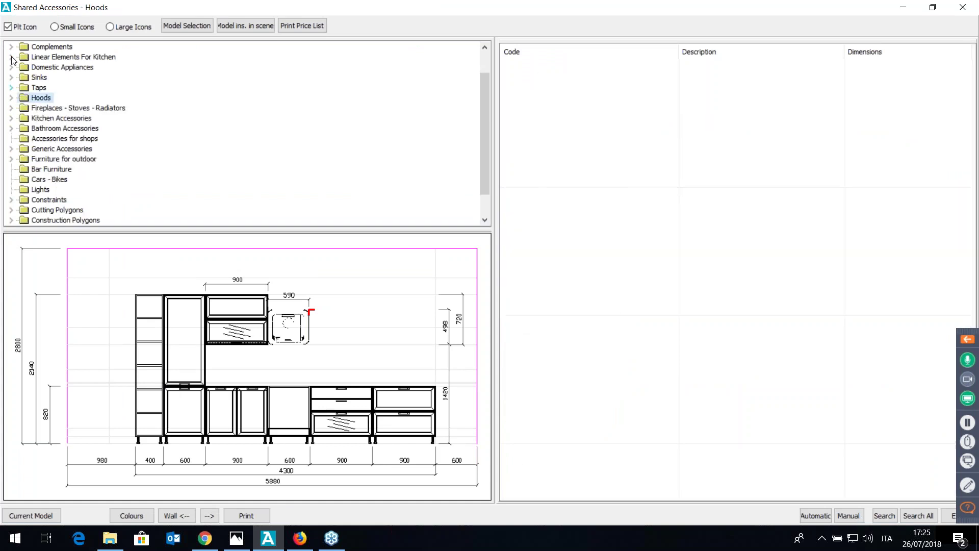
pyautogui.click(11, 56)
pyautogui.click(23, 66)
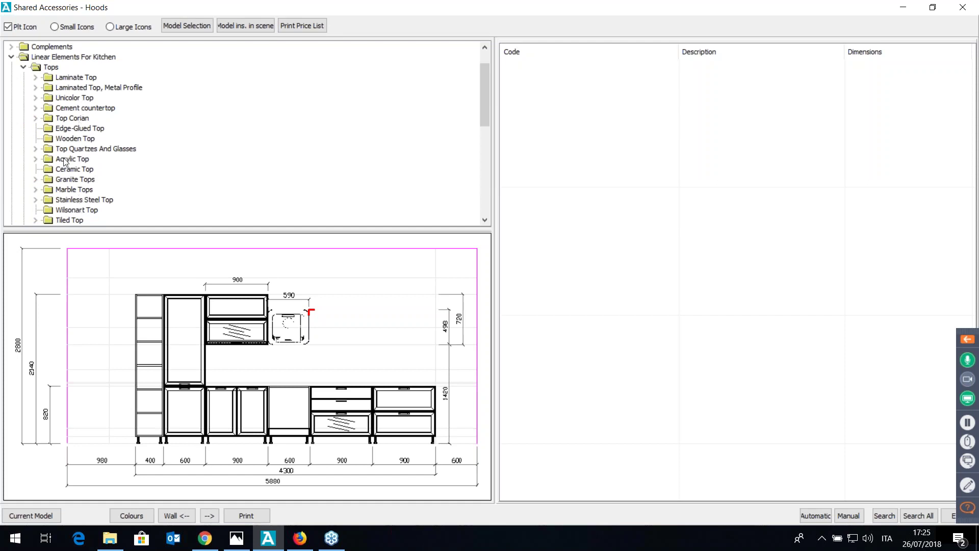
pyautogui.click(35, 148)
pyautogui.click(90, 142)
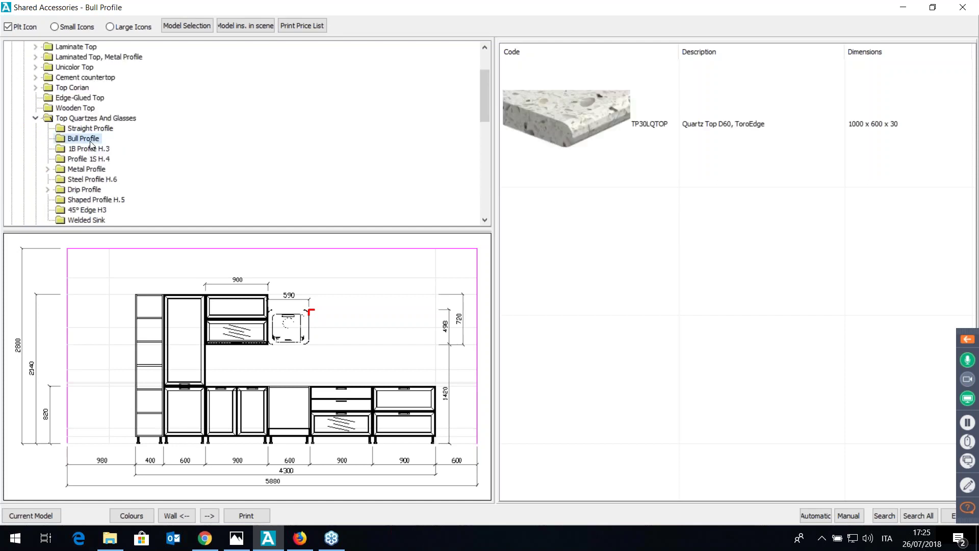
pyautogui.click(91, 151)
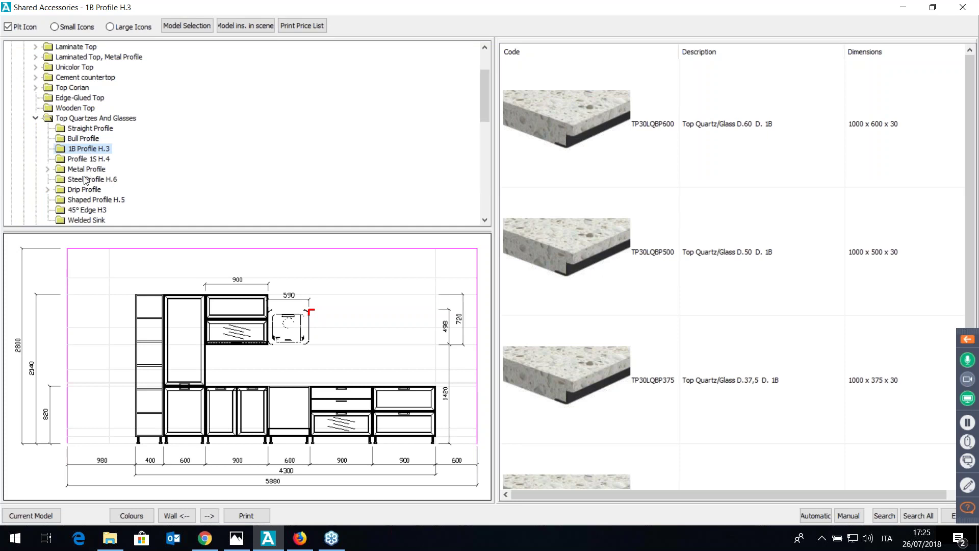
pyautogui.click(89, 158)
pyautogui.click(89, 179)
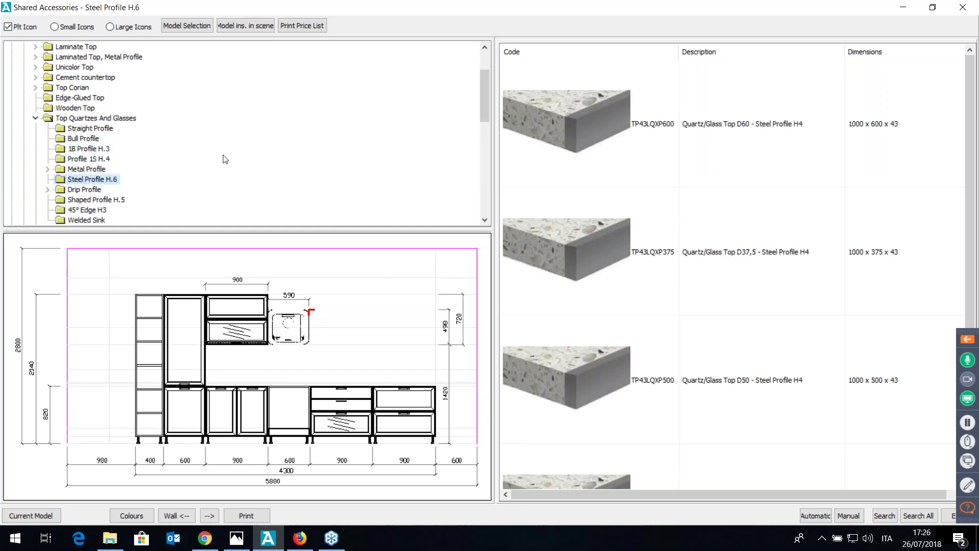
pyautogui.click(90, 128)
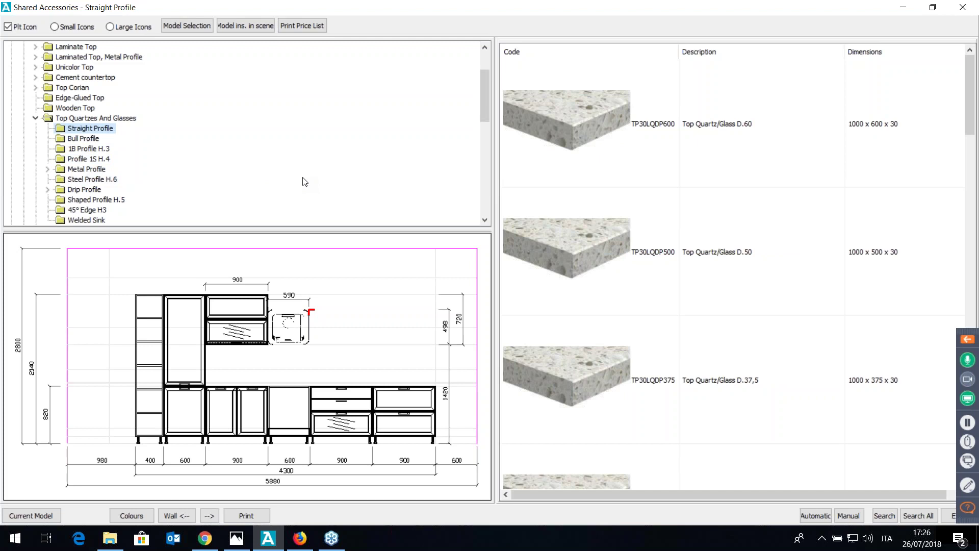
# - Add the Top Quartz/Glass D.60 (TP30LQDP600) over the base units in Astro Black with a thickness of 35 mm
pyautogui.click(570, 228)
pyautogui.doubleClick(564, 131)
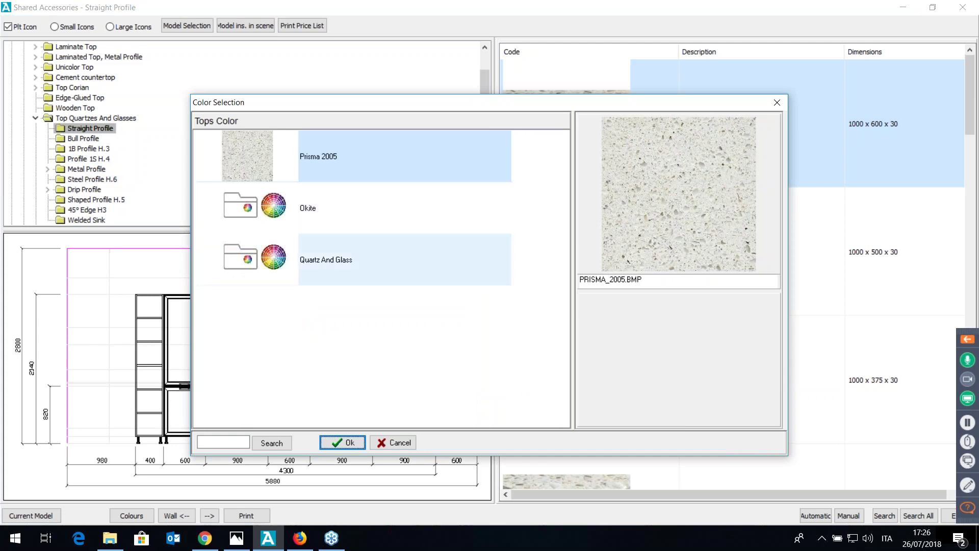
pyautogui.doubleClick(332, 264)
pyautogui.click(369, 302)
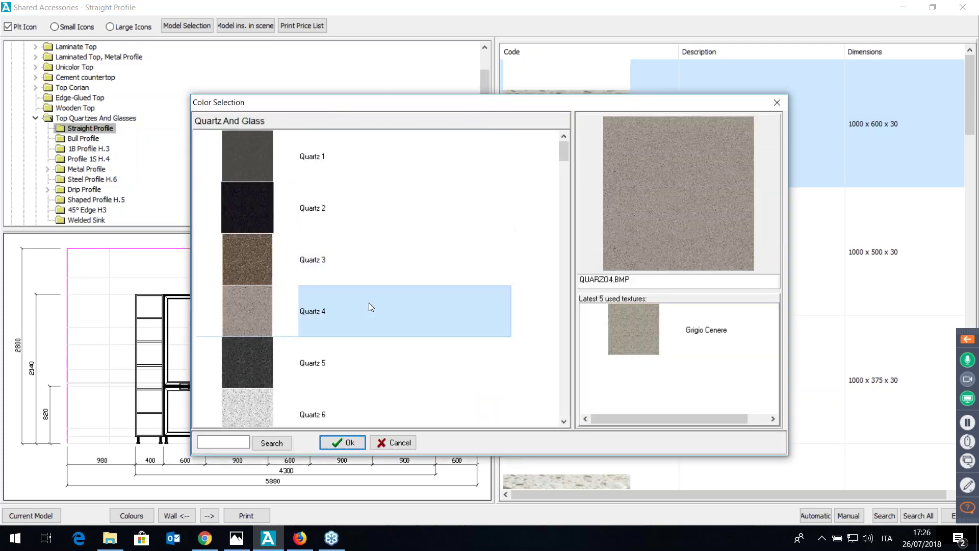
pyautogui.scroll(-5, 365, 305)
pyautogui.scroll(-3, 364, 308)
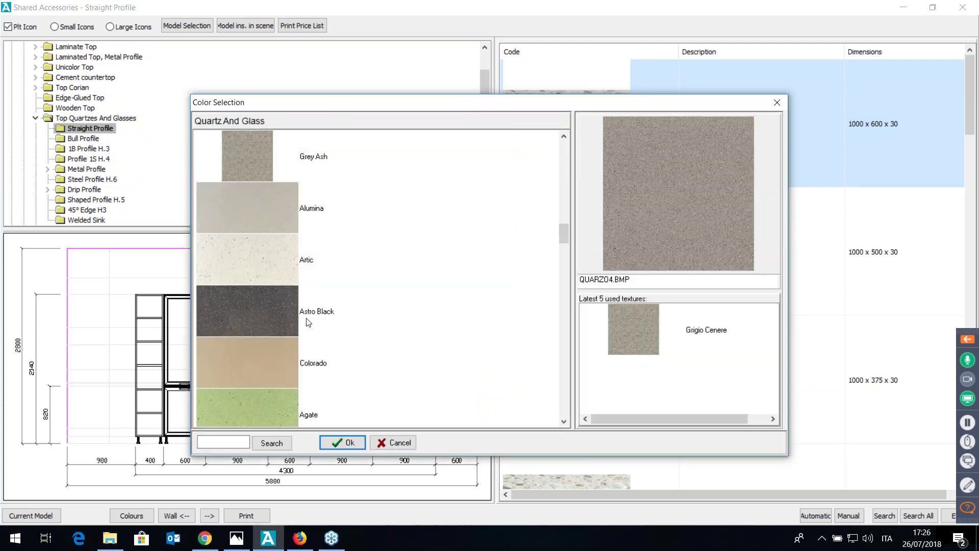
pyautogui.click(351, 316)
pyautogui.click(338, 441)
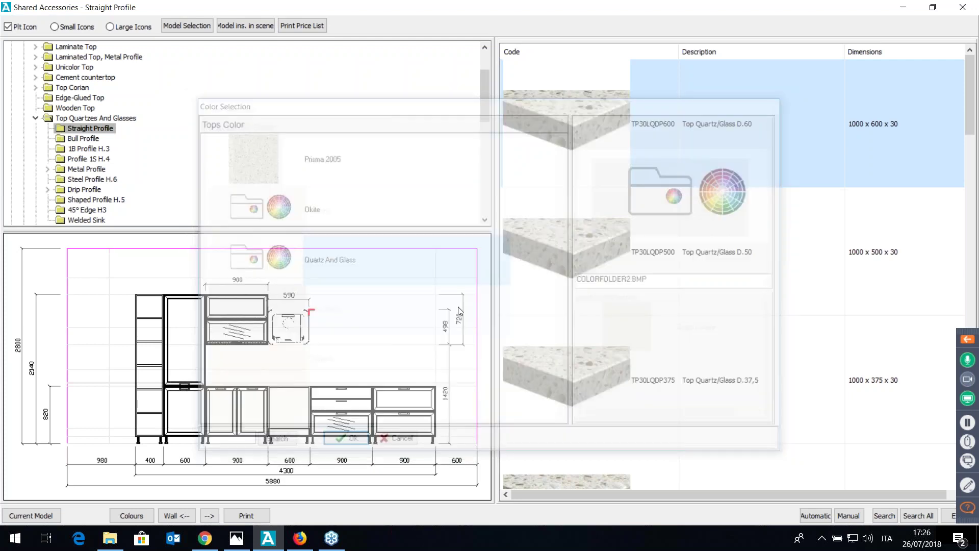
pyautogui.click(461, 283)
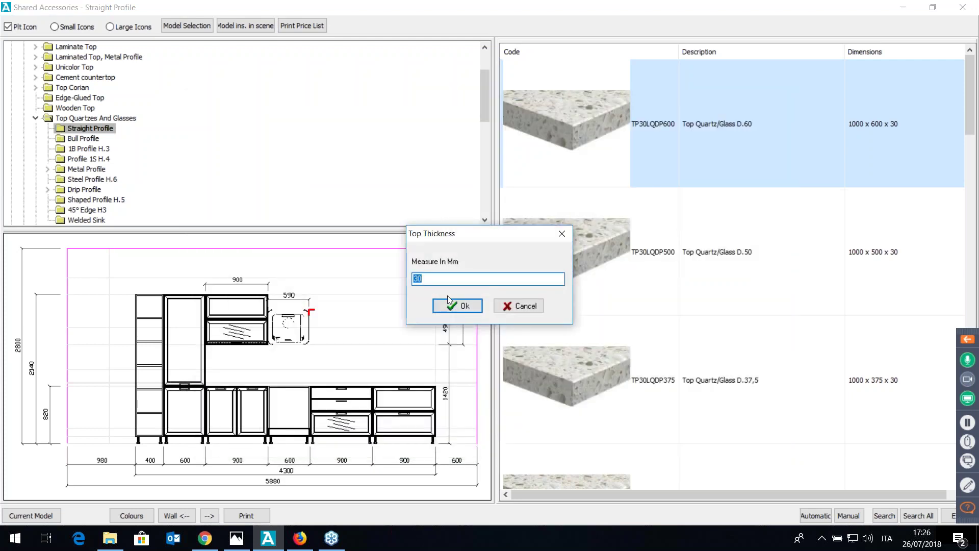
pyautogui.write('35')
pyautogui.press('Return')
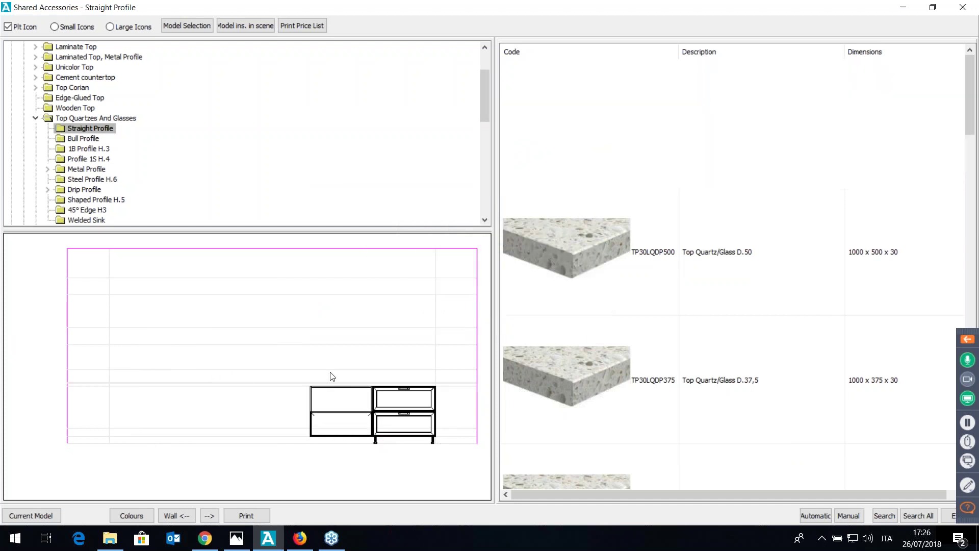
# - Add the Front Plinth H.10 (ZCFR) from the linear kitchen elements beneath the whole row of base and tall units
pyautogui.click(35, 118)
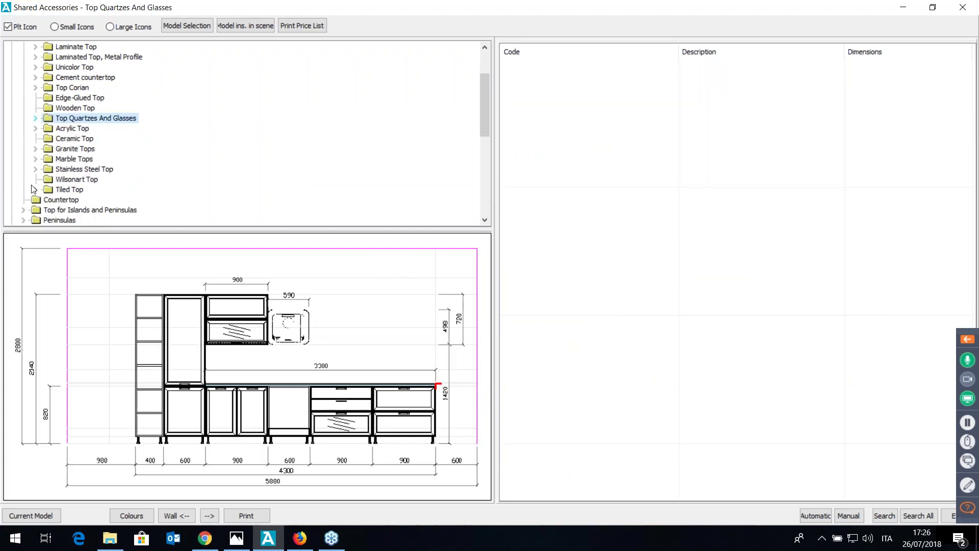
pyautogui.scroll(2, 23, 101)
pyautogui.click(23, 97)
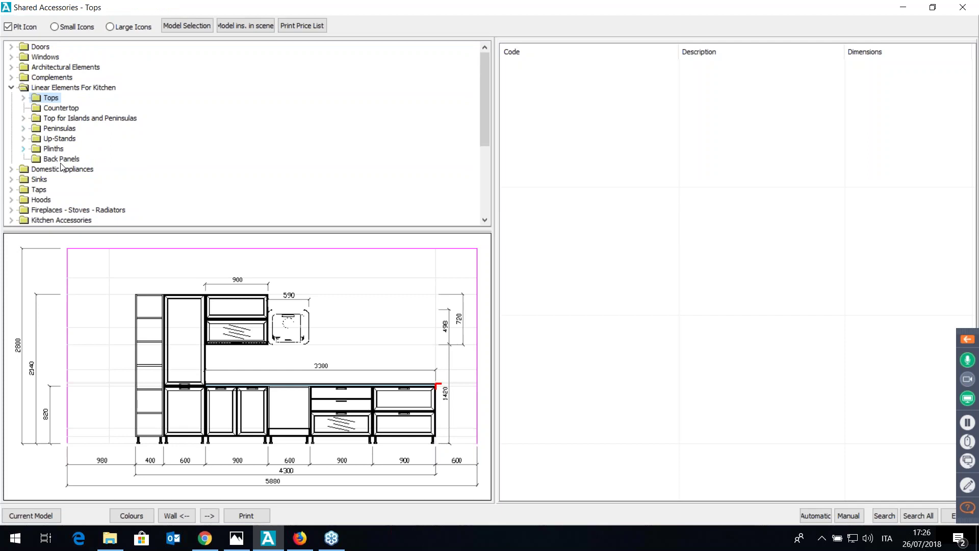
pyautogui.click(23, 149)
pyautogui.click(63, 160)
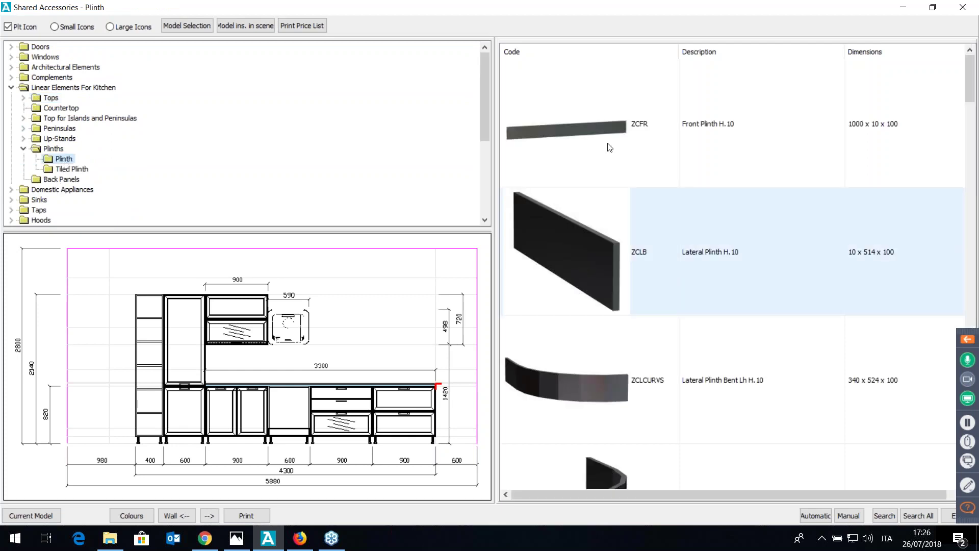
pyautogui.doubleClick(610, 143)
pyautogui.press('Return')
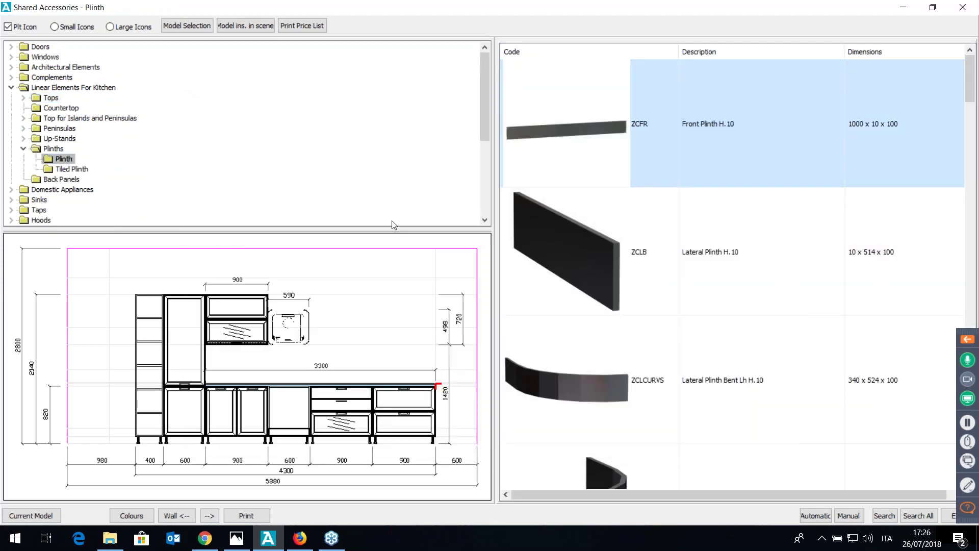
pyautogui.click(462, 281)
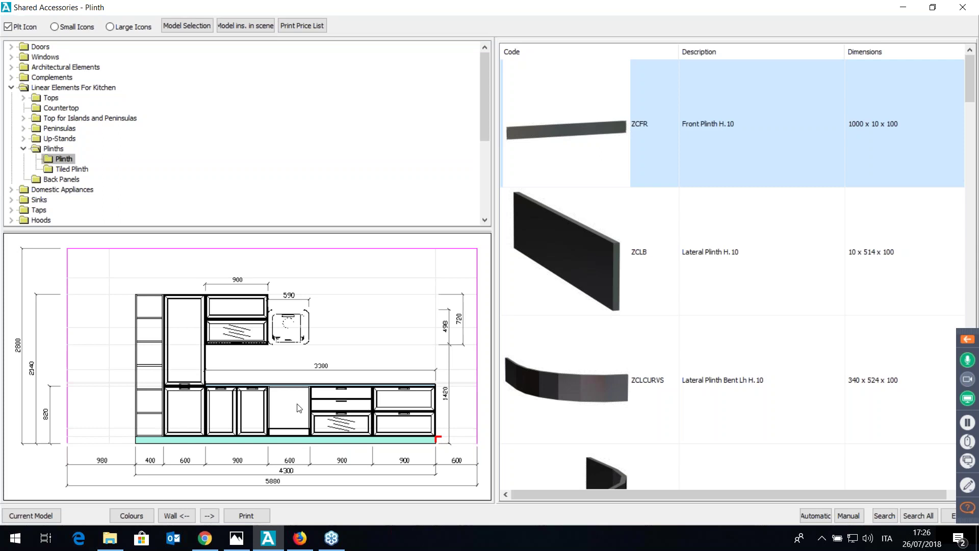
# - Set the combination to up and right at the oven base unit, and choose the multi-brand Oven 60cm (FO60MOD) from the domestic appliances
pyautogui.click(542, 315)
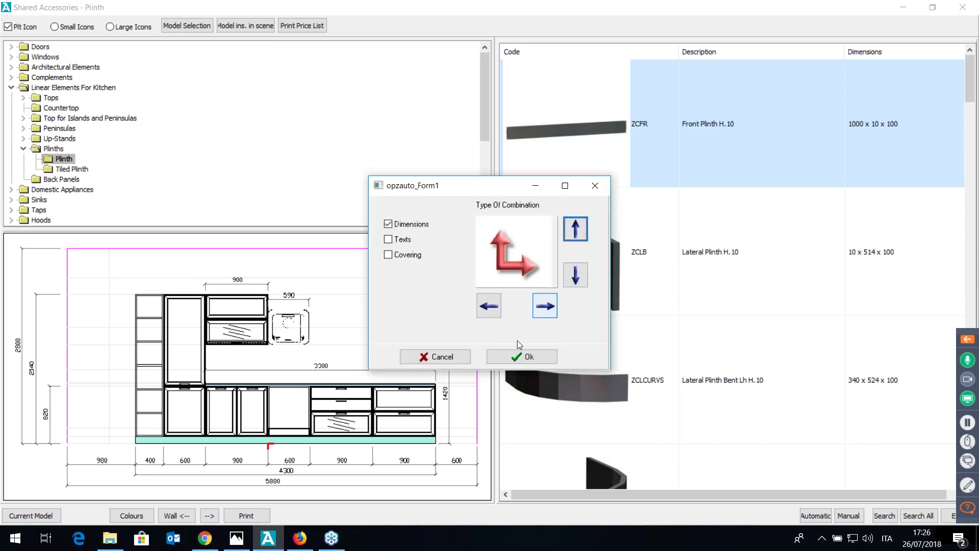
pyautogui.click(521, 357)
pyautogui.click(11, 87)
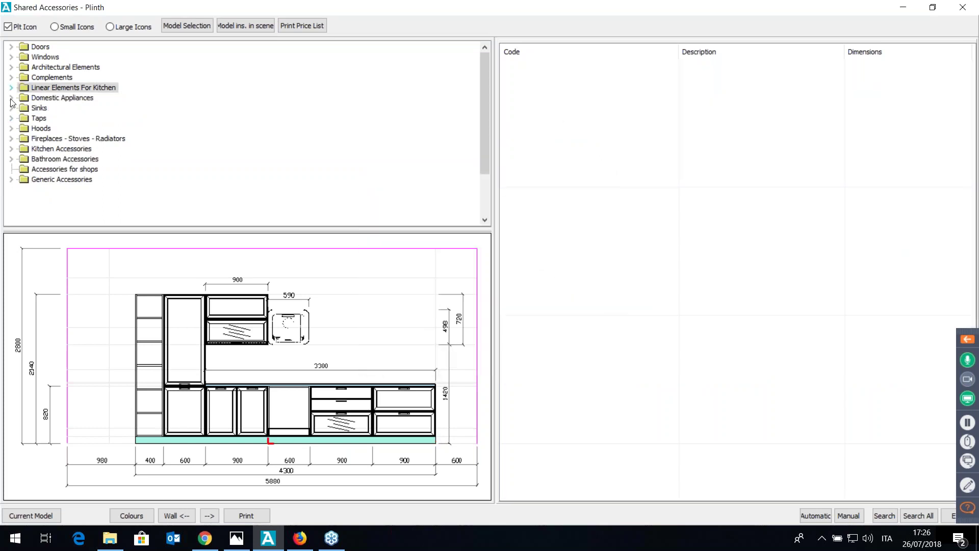
pyautogui.click(11, 99)
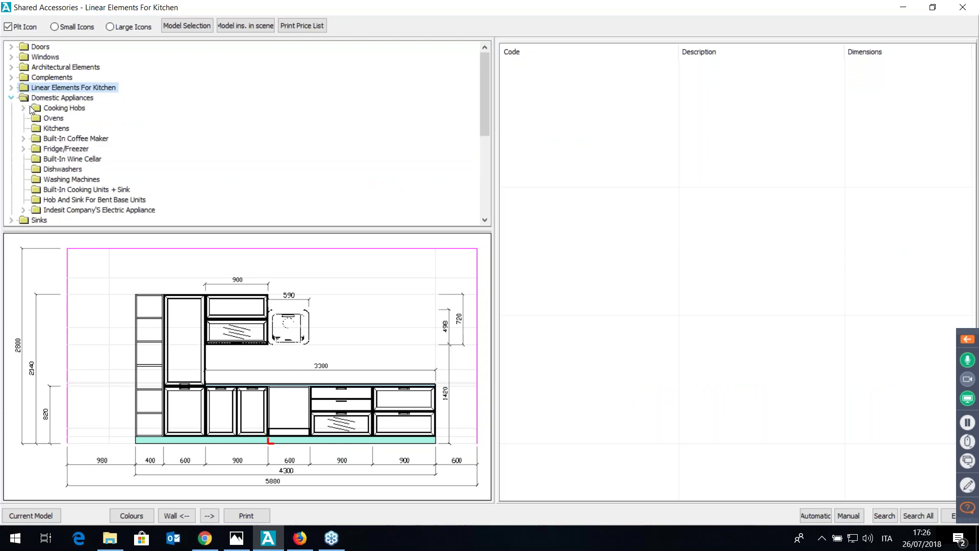
pyautogui.click(57, 120)
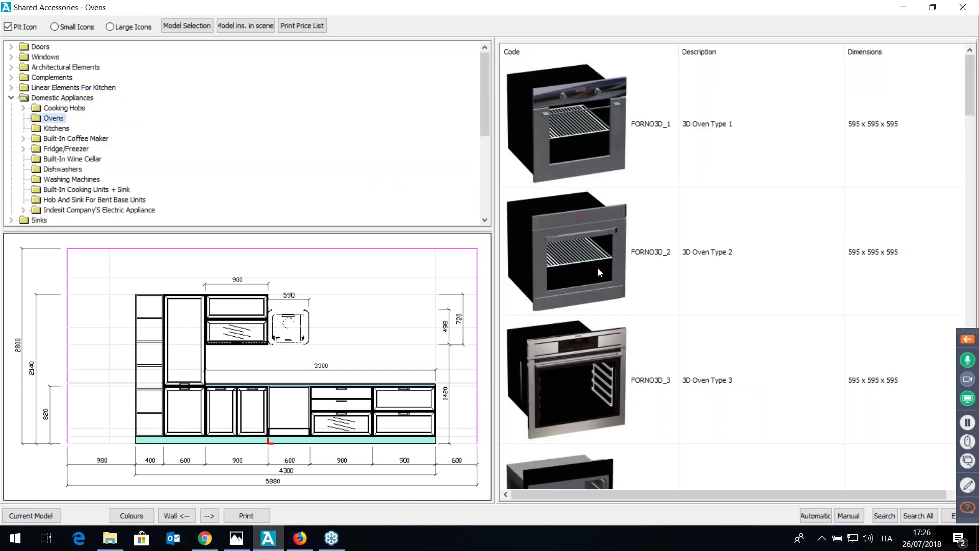
pyautogui.scroll(-2, 597, 267)
pyautogui.scroll(-2, 598, 268)
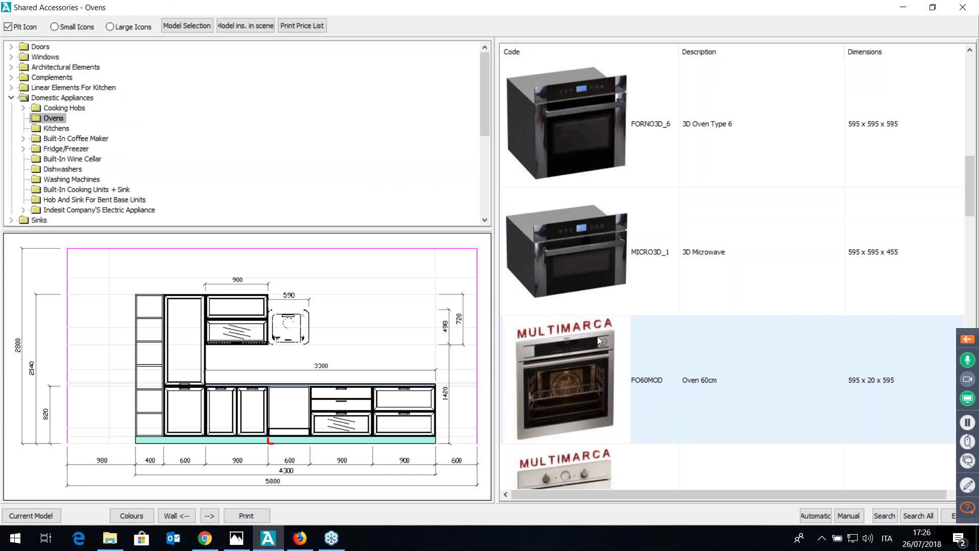
pyautogui.doubleClick(598, 335)
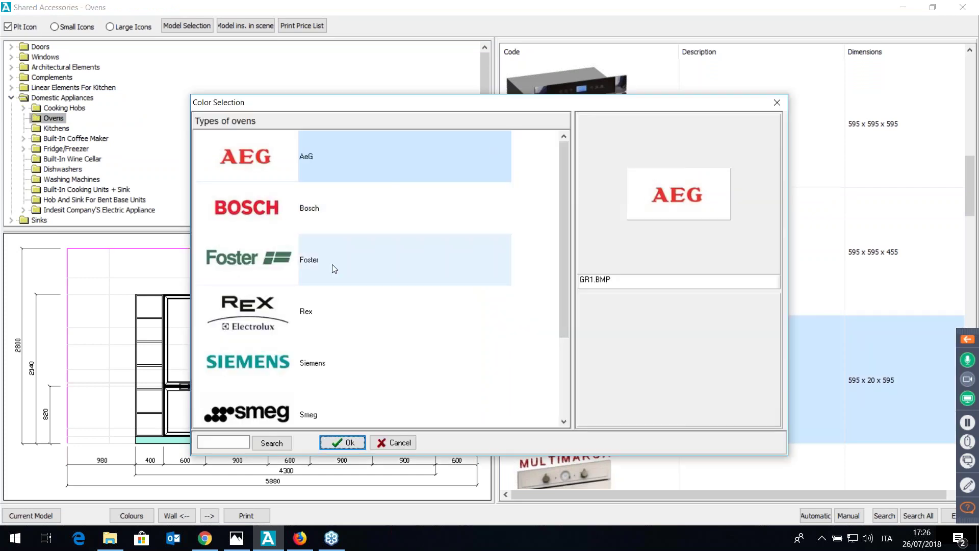
# - Browse the oven brands, choose the Bosch Multifunction Oven - Stainless Steel and place it in the oven base unit
pyautogui.click(334, 268)
pyautogui.click(347, 322)
pyautogui.click(366, 349)
pyautogui.scroll(-1, 366, 346)
pyautogui.click(357, 308)
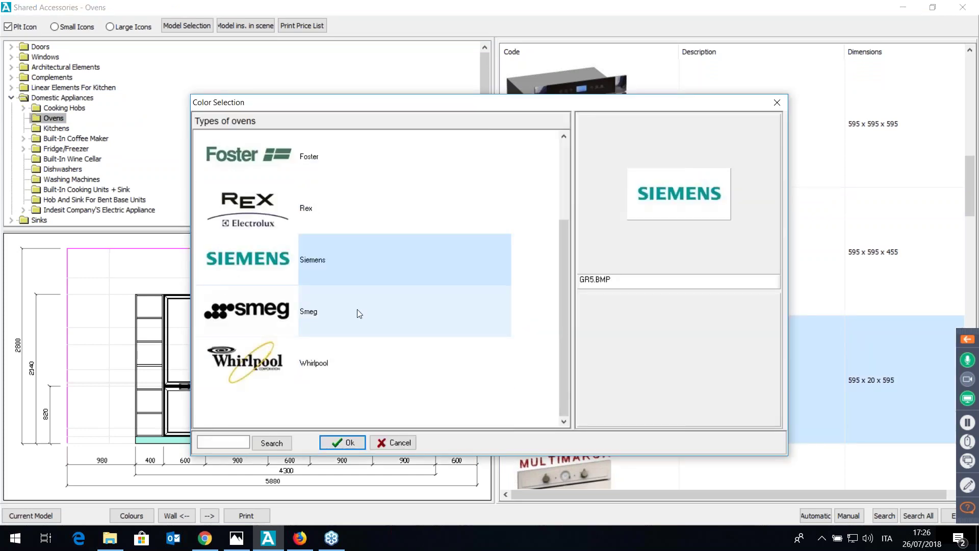
pyautogui.scroll(1, 354, 284)
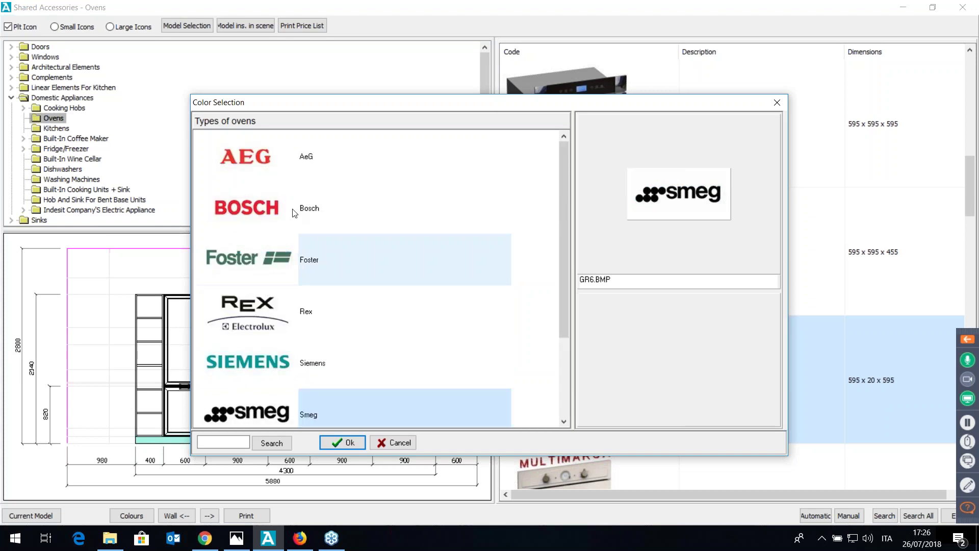
pyautogui.doubleClick(295, 212)
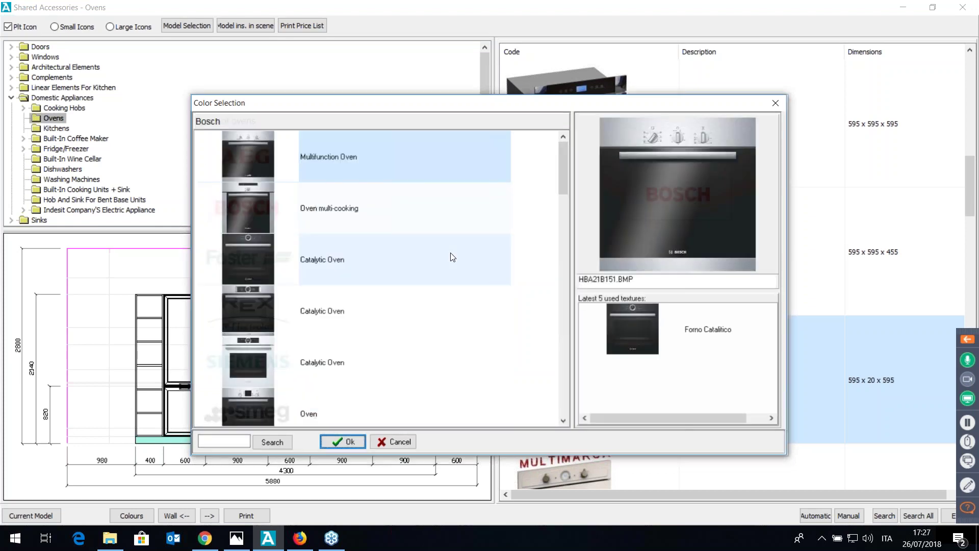
pyautogui.click(447, 264)
pyautogui.scroll(-5, 436, 277)
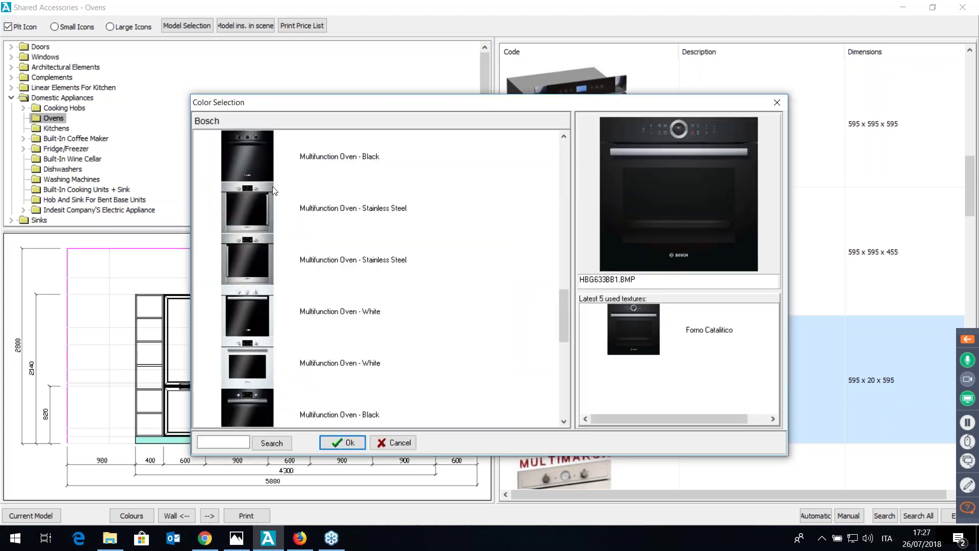
pyautogui.click(262, 159)
pyautogui.doubleClick(304, 211)
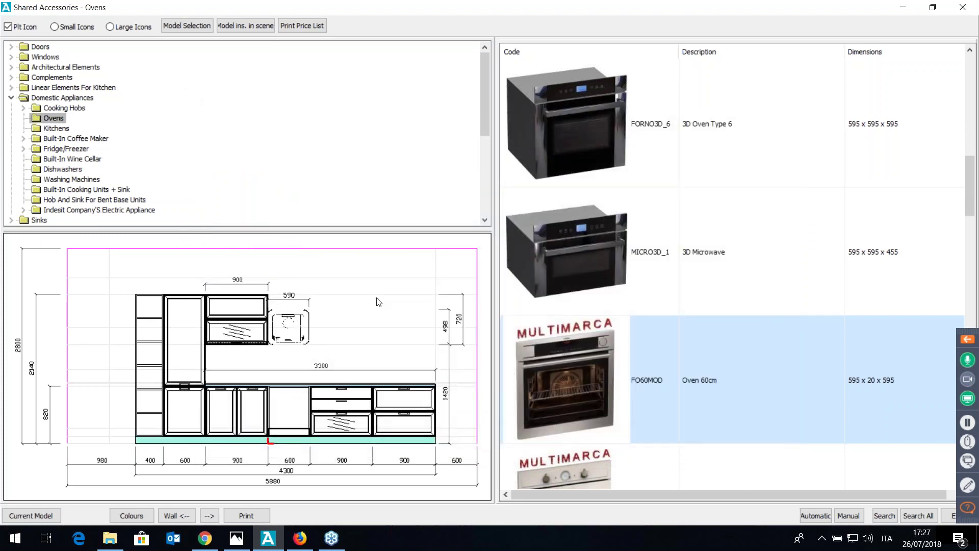
pyautogui.click(302, 419)
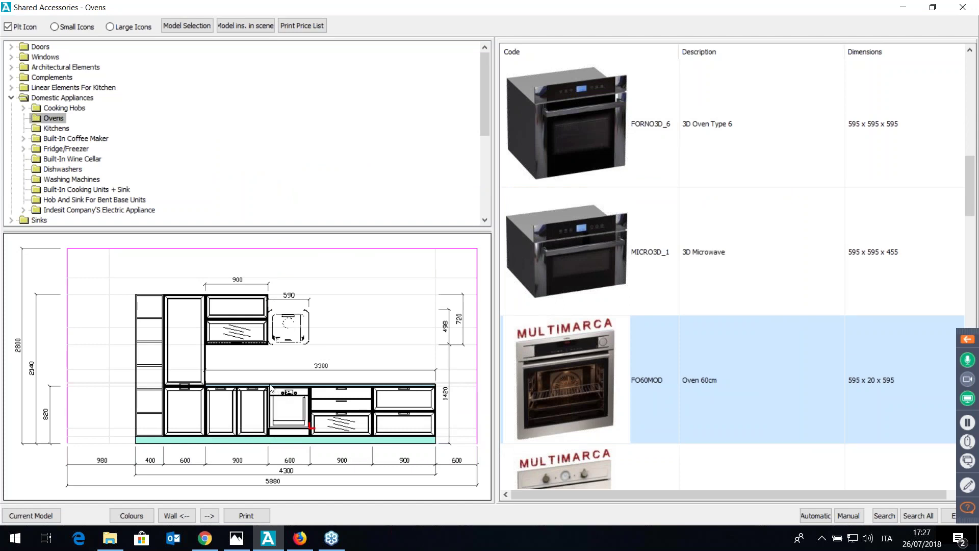
# - Choose the 60 cm multi-brand hob (_PC601_) as a Foster Gas Hob - Stainless Steel - 60 Cm for insertion above the oven
pyautogui.click(24, 107)
pyautogui.click(80, 119)
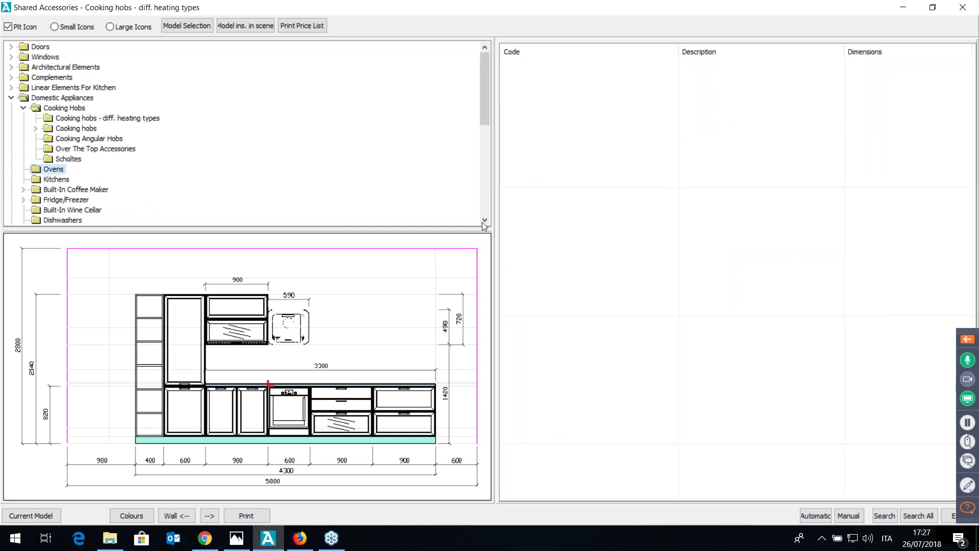
pyautogui.doubleClick(602, 177)
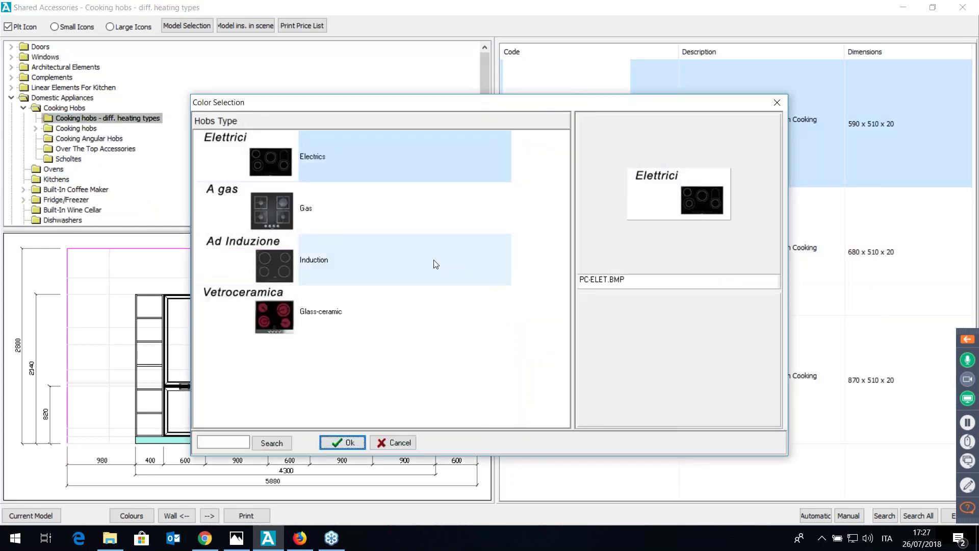
pyautogui.doubleClick(361, 206)
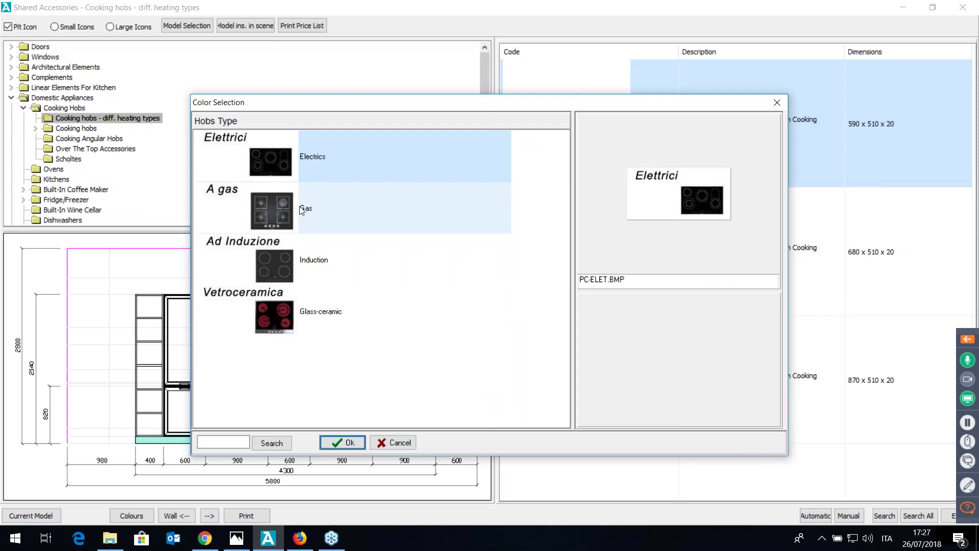
pyautogui.doubleClick(330, 264)
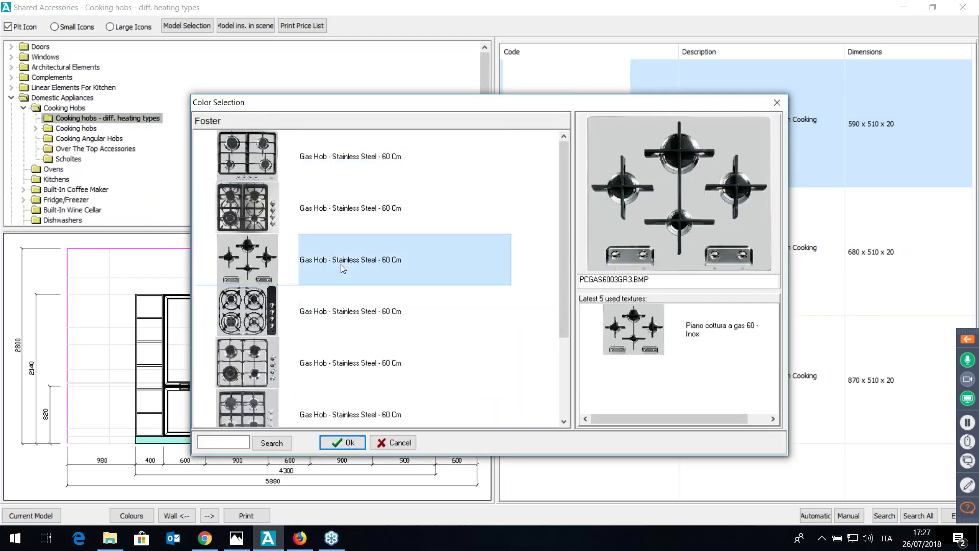
pyautogui.doubleClick(340, 253)
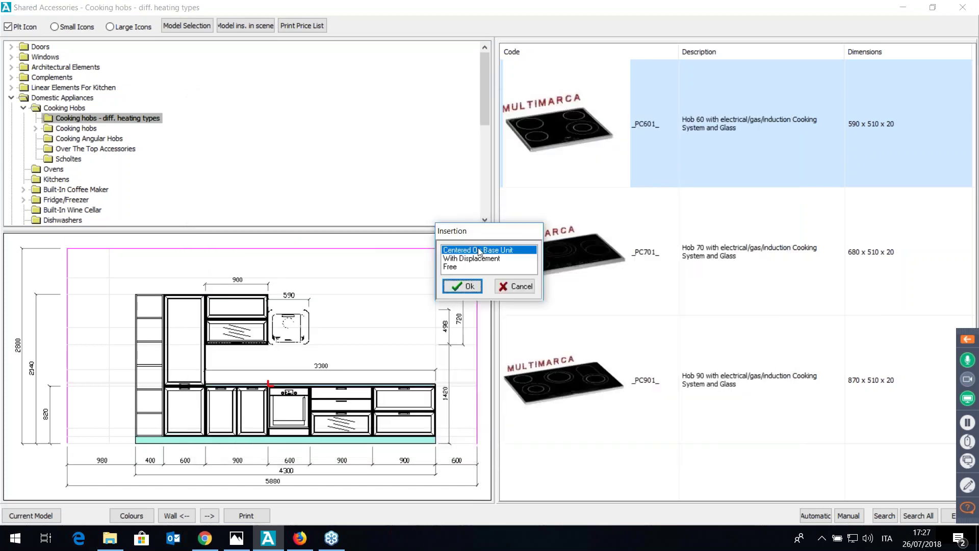
# - Insert the Hob 60 centred on the base unit
pyautogui.click(466, 286)
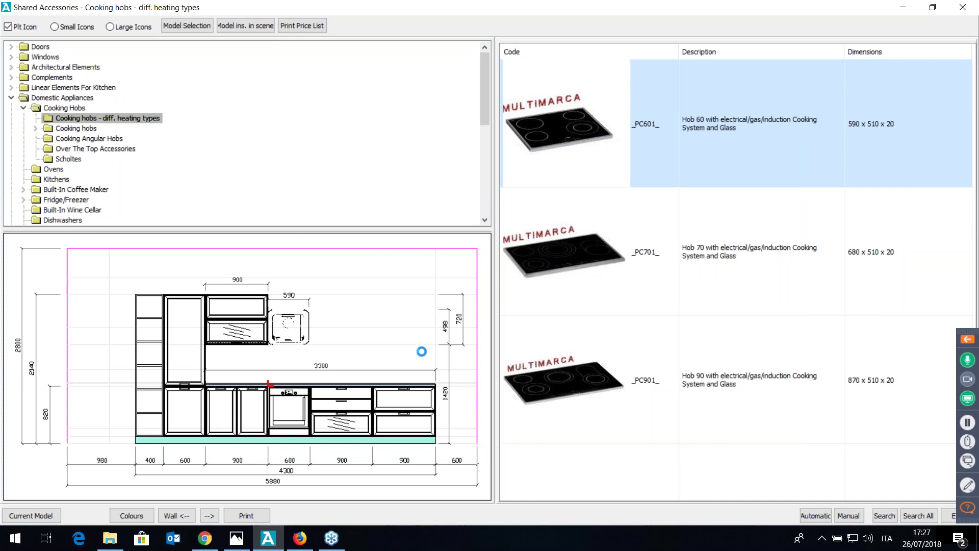
# - Browse the under-top, over-top and stainless steel two-bowl-and-drainer sinks in the shared accessories
pyautogui.click(11, 98)
pyautogui.click(11, 107)
pyautogui.click(23, 118)
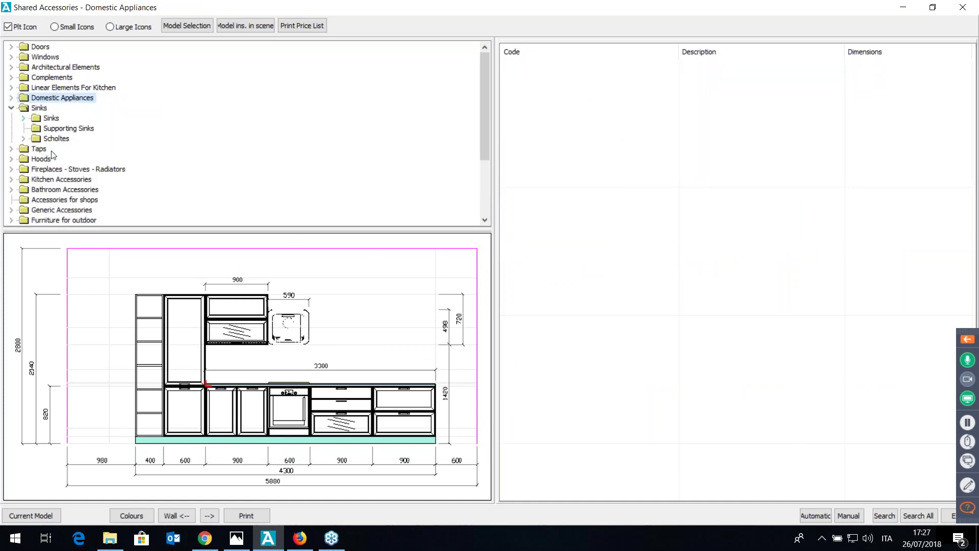
pyautogui.click(47, 189)
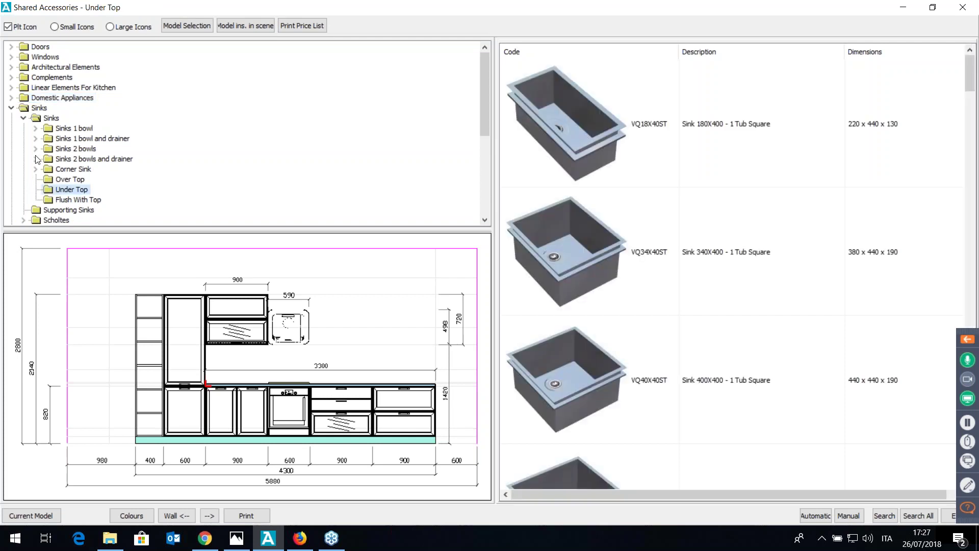
pyautogui.click(67, 179)
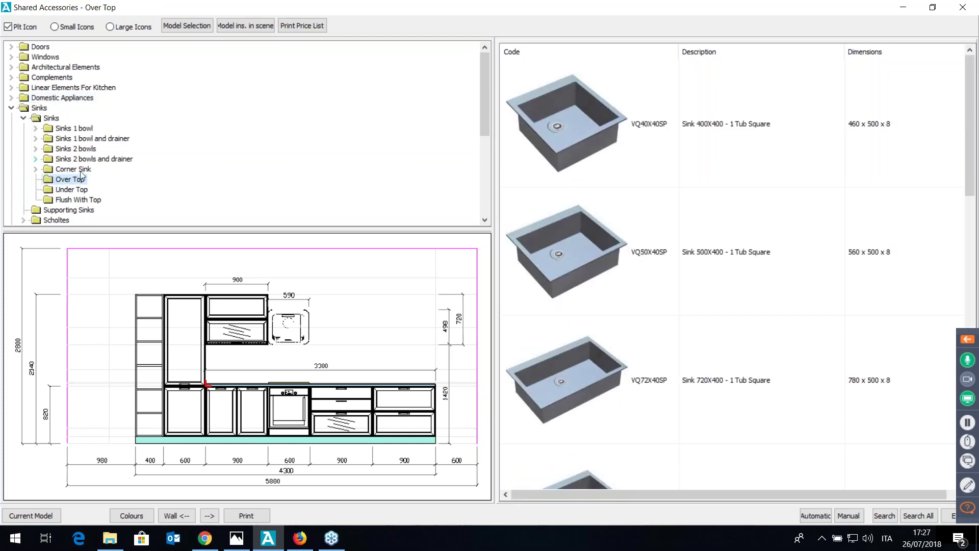
pyautogui.click(35, 158)
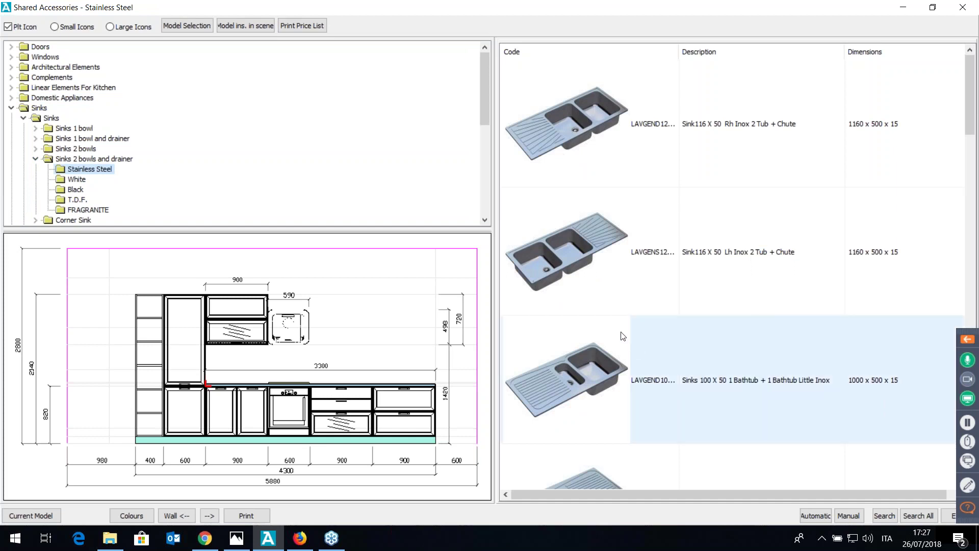
pyautogui.moveTo(623, 336)
pyautogui.mouseDown()
pyautogui.moveTo(586, 279)
pyautogui.moveTo(316, 351)
pyautogui.moveTo(116, 259)
pyautogui.mouseUp()
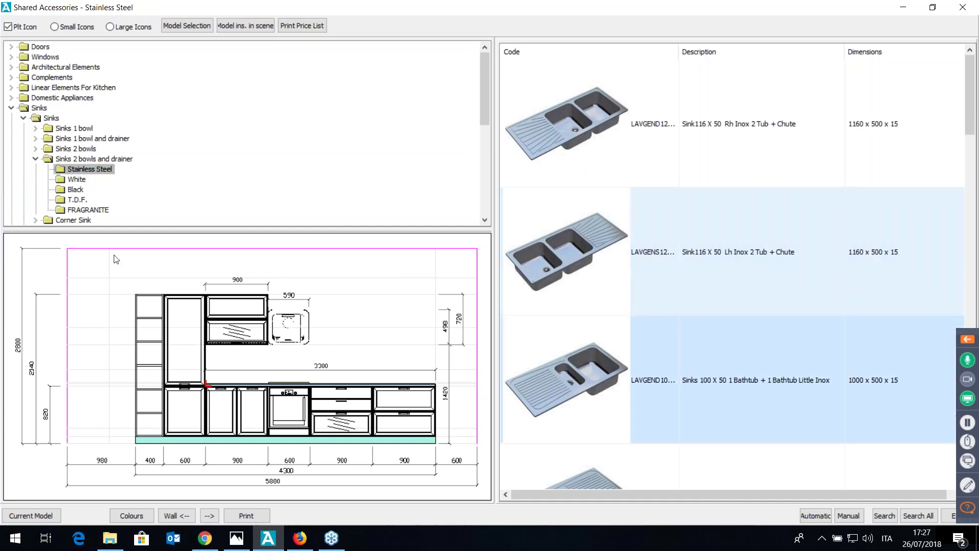
pyautogui.scroll(-1, 116, 259)
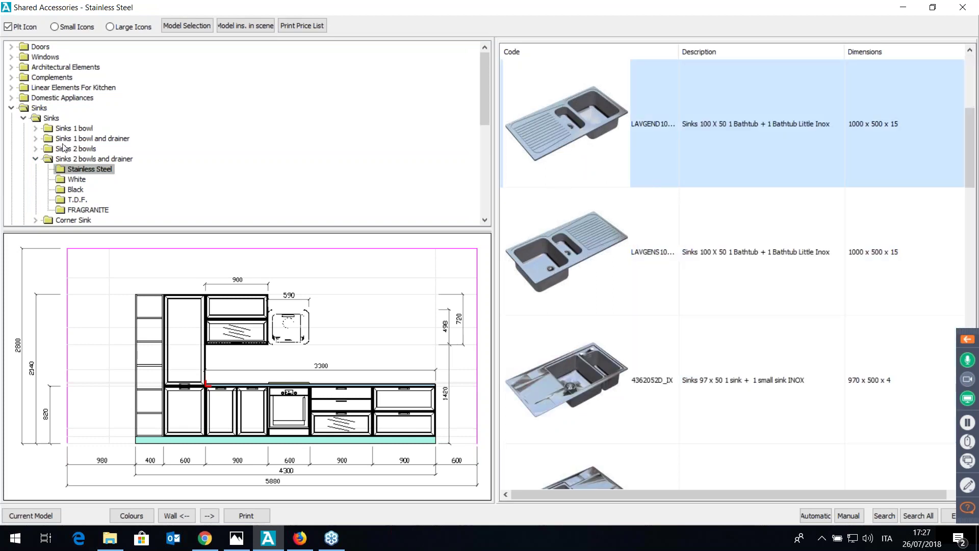
# - Insert the stainless steel Sink 86 x 50 INOX 2 Bowls (LAVGEN90_IX) into the worktop above the 900 mm two-door base unit
pyautogui.click(35, 149)
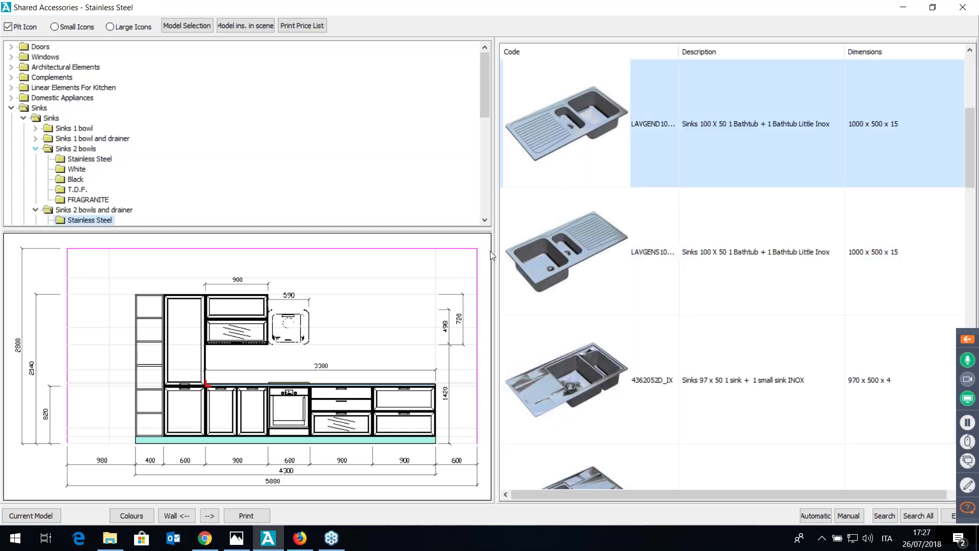
pyautogui.click(89, 159)
pyautogui.click(583, 258)
pyautogui.moveTo(546, 268); pyautogui.dragTo(452, 293)
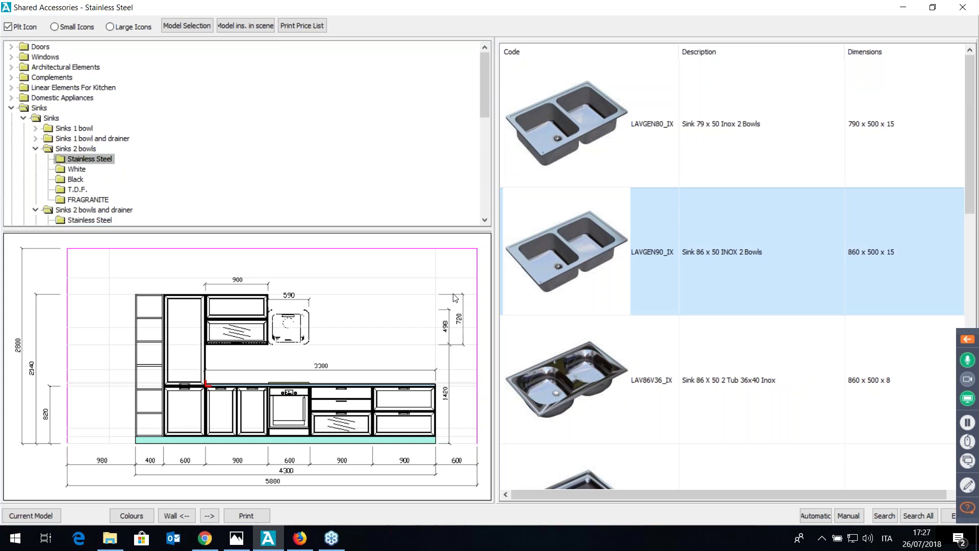
pyautogui.click(475, 256)
pyautogui.click(454, 292)
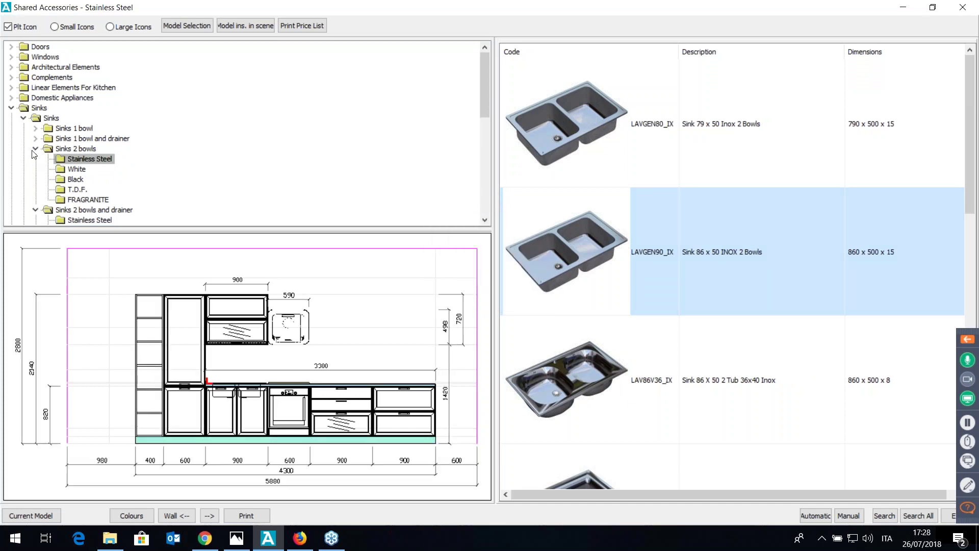
# - Insert the Brushed Hi-Tech Oxygene tap (RUGE14) from Taps Gessi at the sink and close the accessories catalogue
pyautogui.click(11, 107)
pyautogui.click(11, 118)
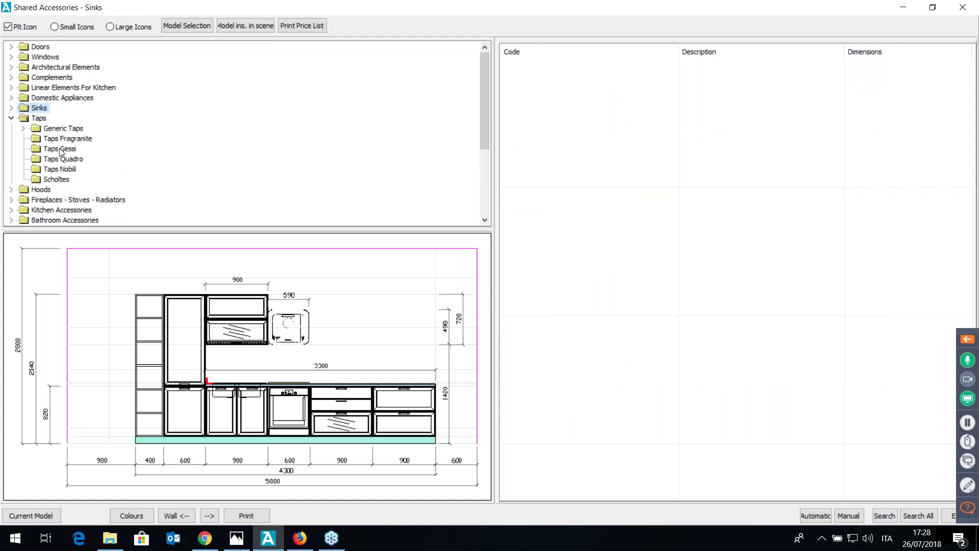
pyautogui.click(59, 149)
pyautogui.click(631, 356)
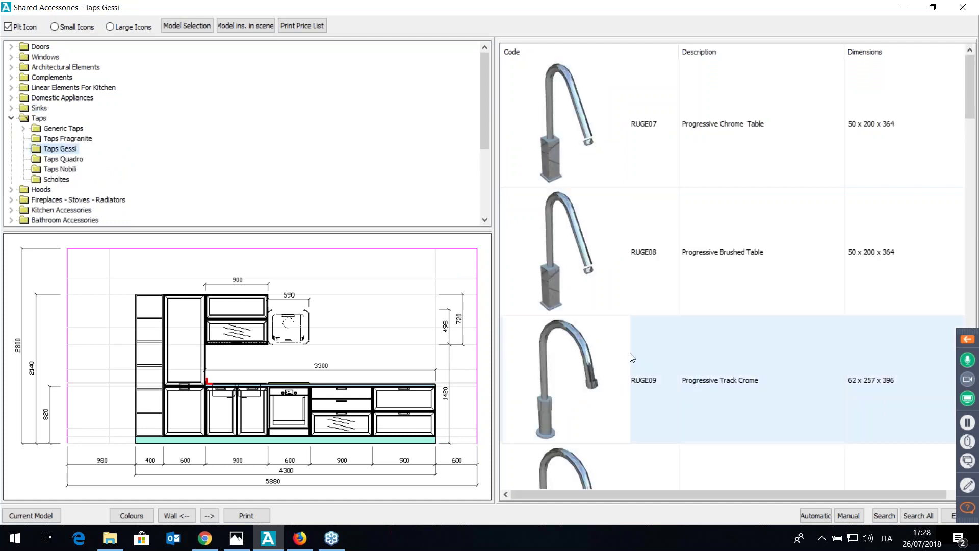
pyautogui.scroll(-2, 632, 357)
pyautogui.scroll(-4, 632, 357)
pyautogui.click(612, 262)
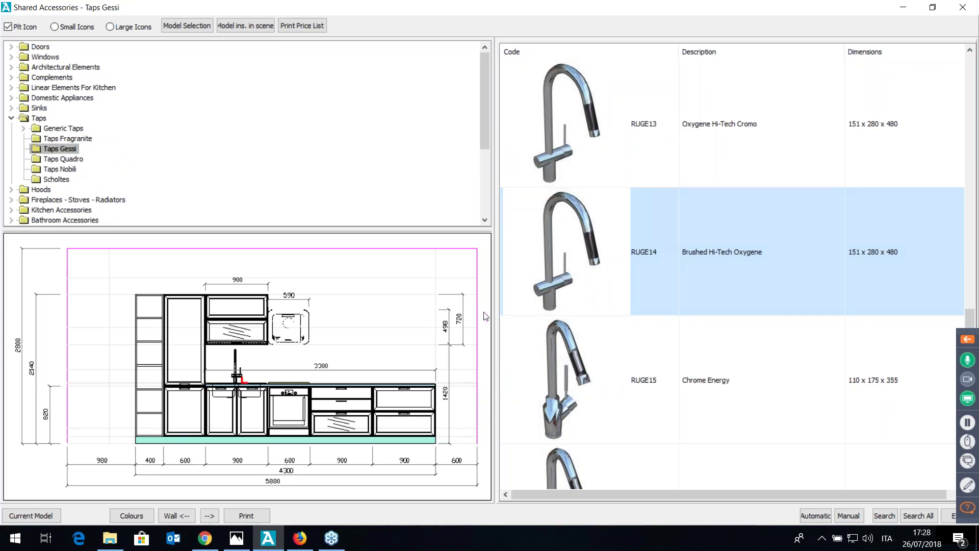
pyautogui.click(948, 515)
# - Show the sink cut into the worktop in 3D and bring up the elevation of the wall with the large window
pyautogui.moveTo(704, 279); pyautogui.dragTo(705, 279, button='middle')
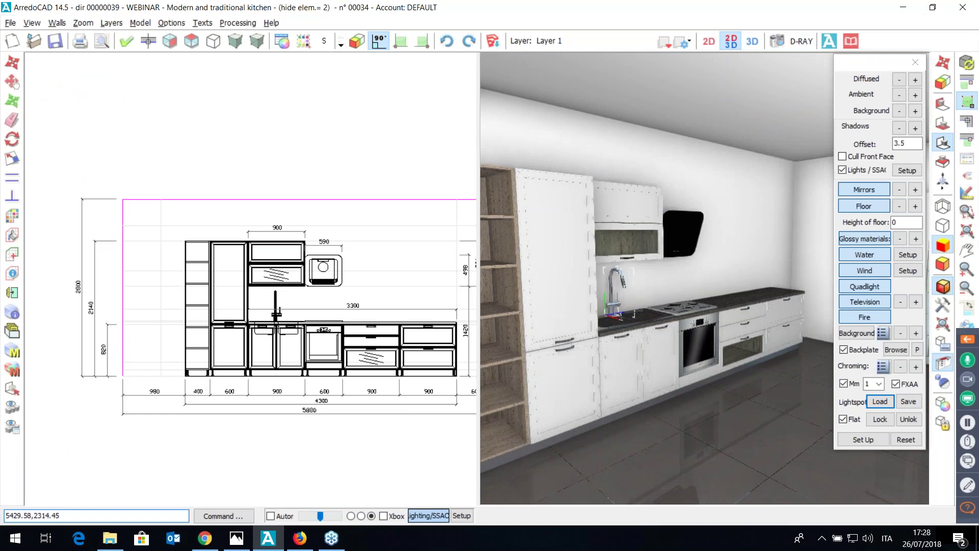
pyautogui.click(943, 362)
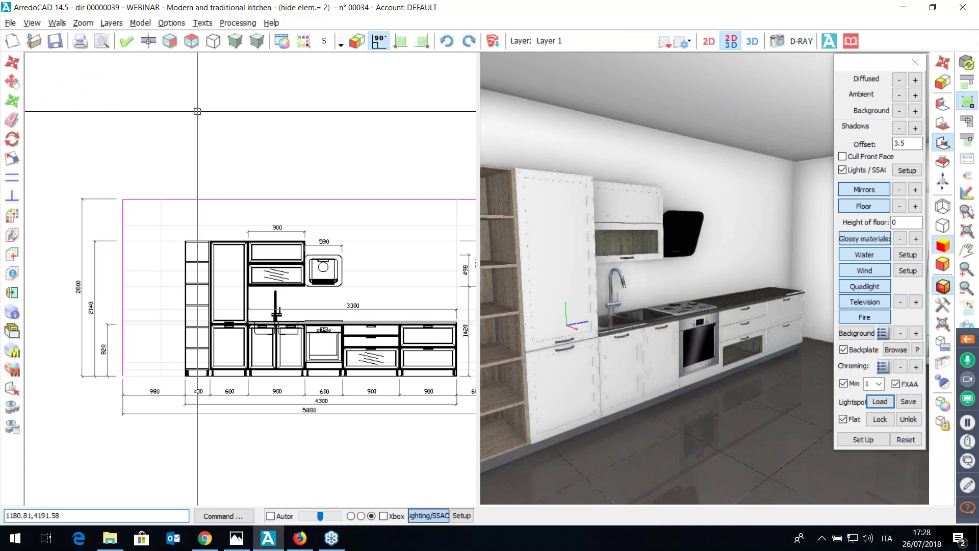
pyautogui.click(148, 41)
pyautogui.click(240, 385)
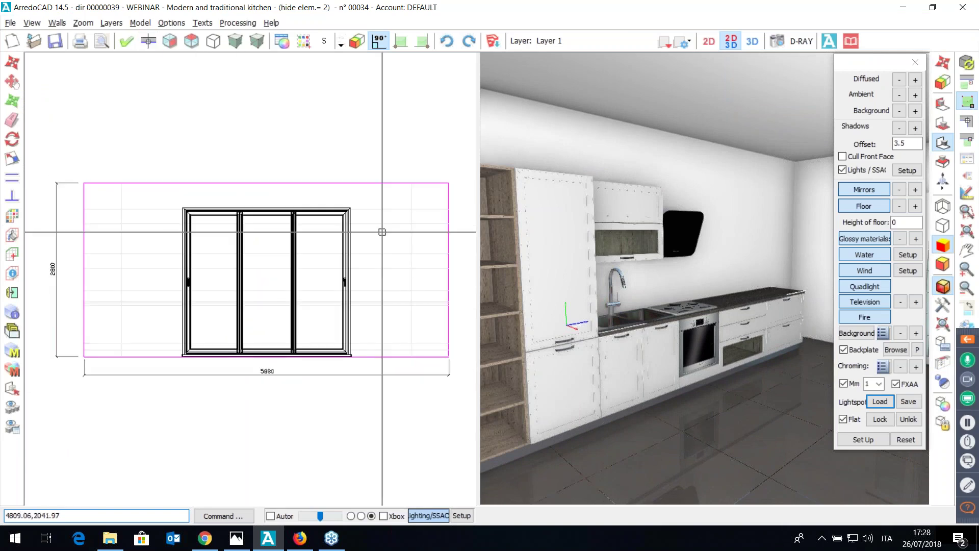
# - Switch the active model catalogue to Cattelan
pyautogui.click(140, 23)
pyautogui.click(174, 35)
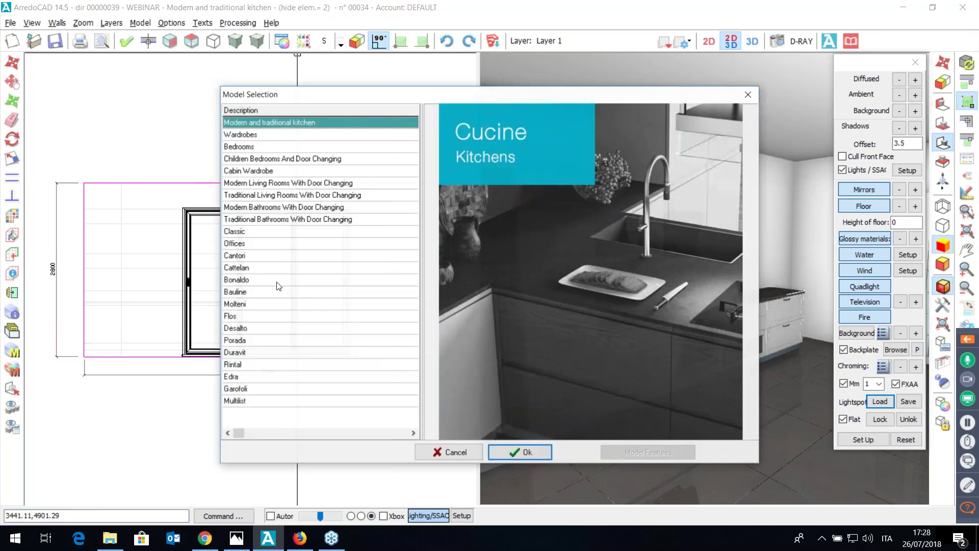
pyautogui.click(512, 452)
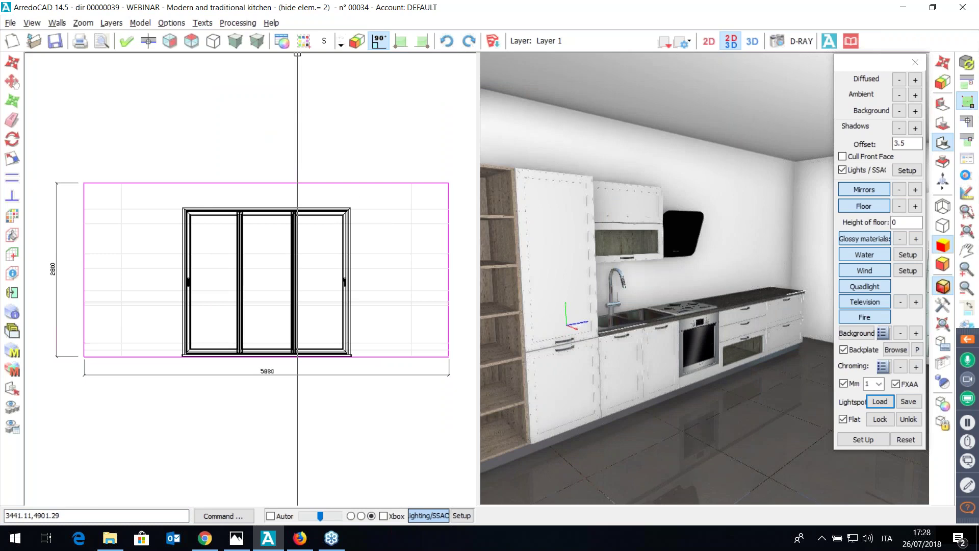
# - Place the open BRERA Table Glass 160X90 in the floor plan, in front of the kitchen cabinets
pyautogui.click(967, 176)
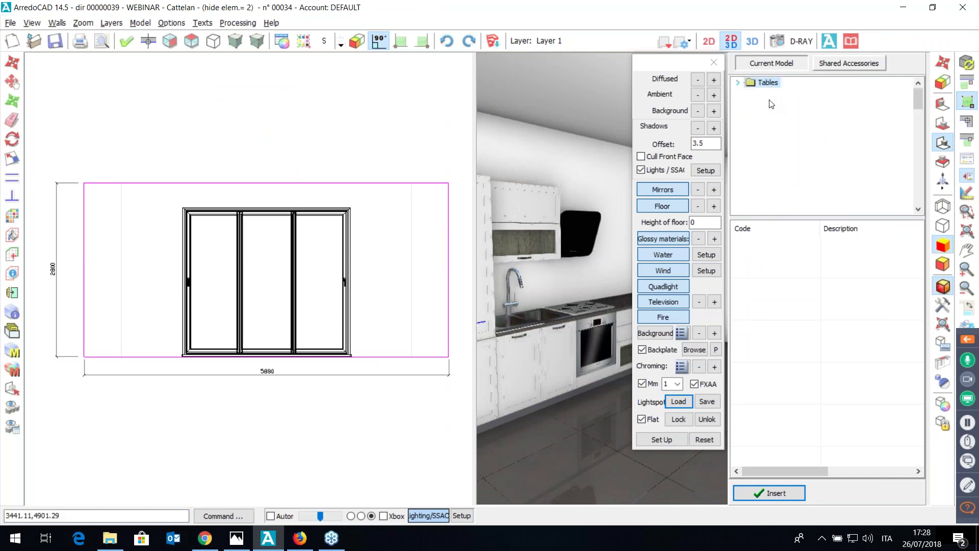
pyautogui.scroll(-1, 841, 158)
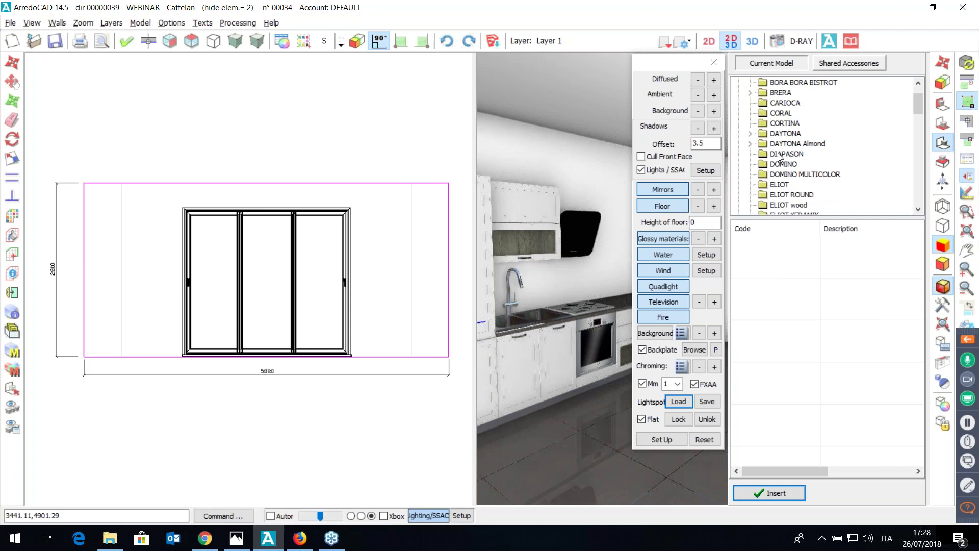
pyautogui.click(749, 93)
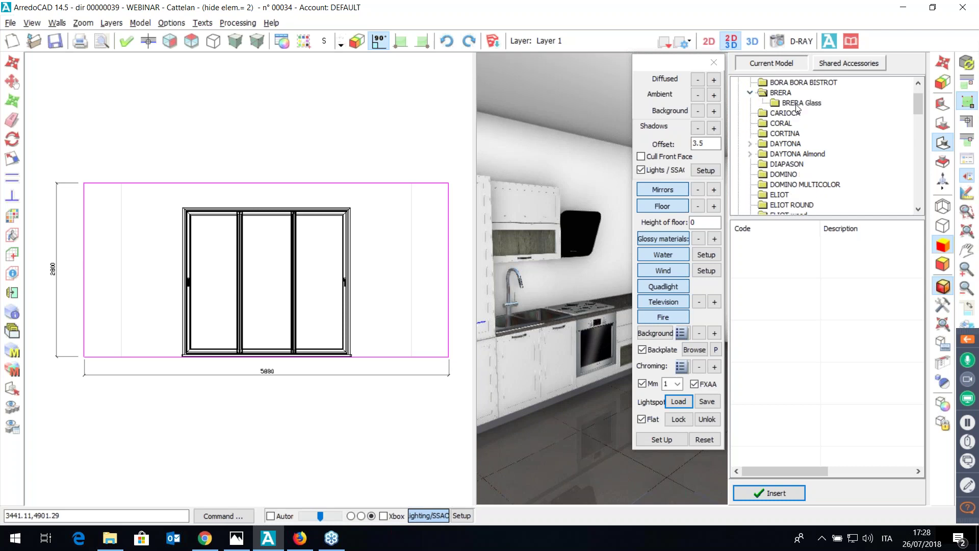
pyautogui.click(798, 104)
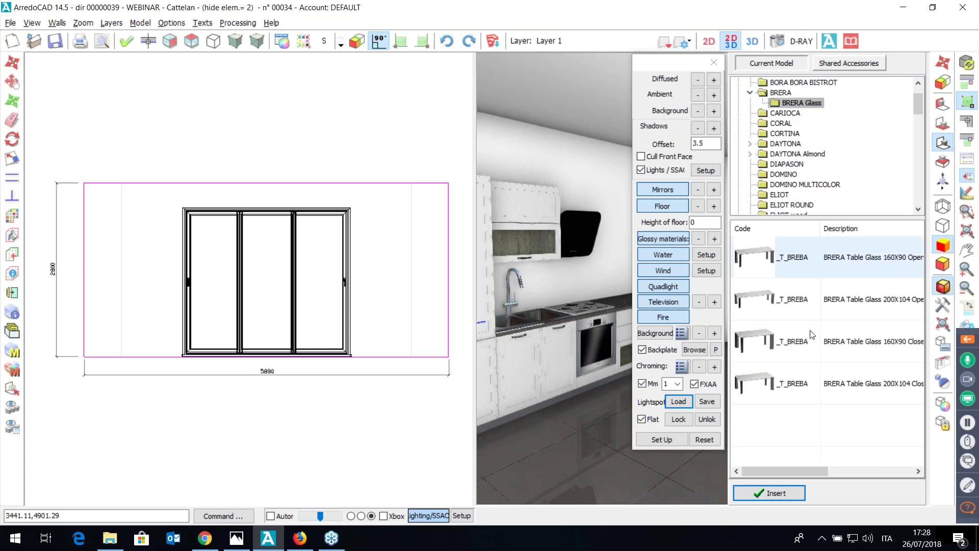
pyautogui.doubleClick(795, 257)
pyautogui.click(169, 41)
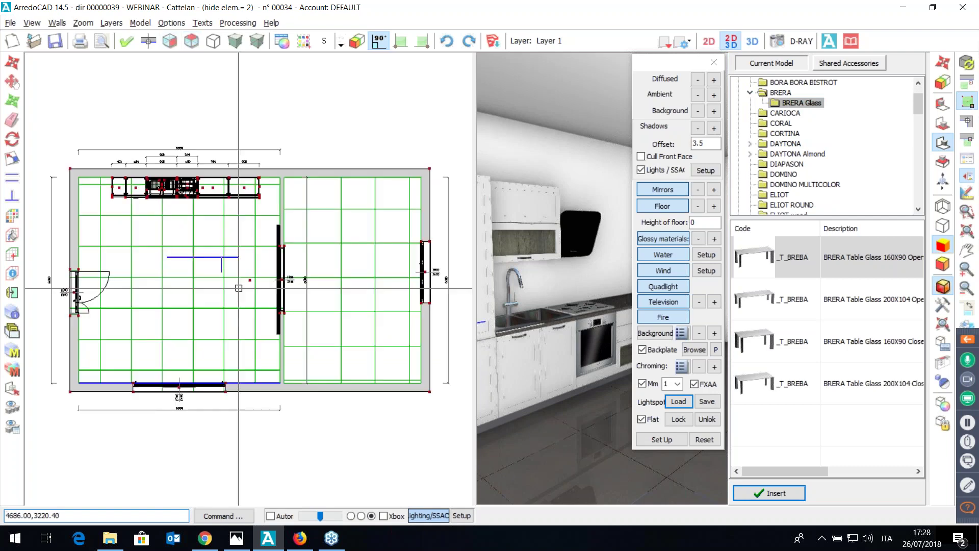
pyautogui.click(216, 266)
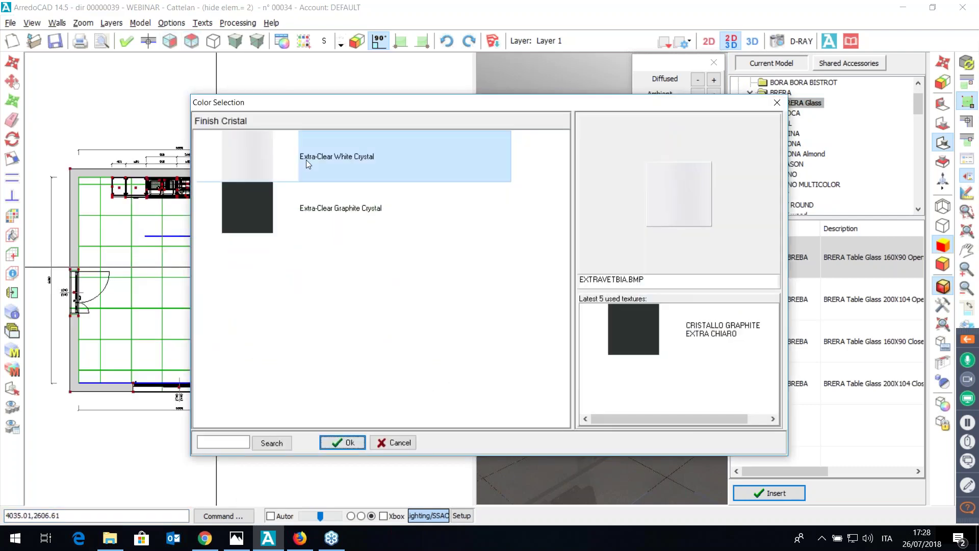
# - Finish the table in Extra-Clear White Crystal with a Glossy White structure and complete its insertion
pyautogui.doubleClick(306, 160)
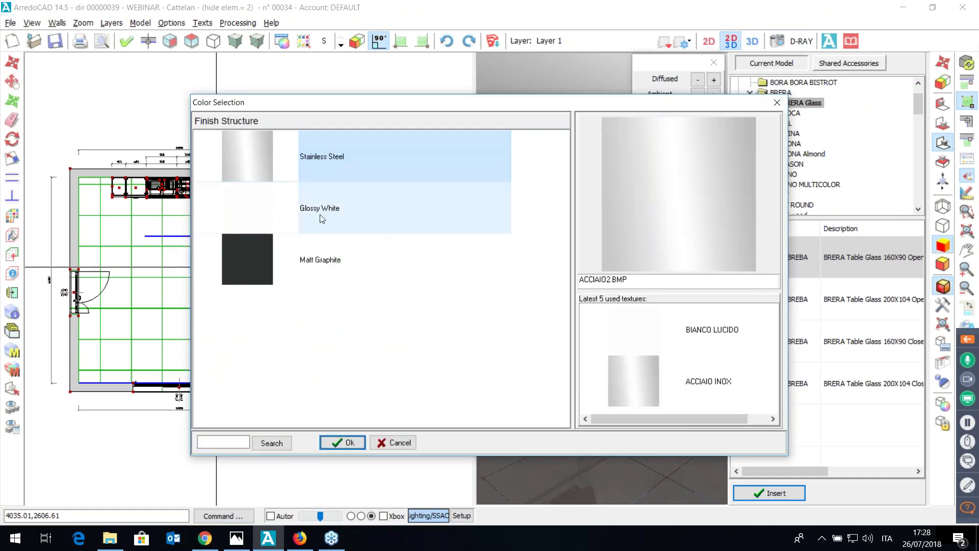
pyautogui.doubleClick(328, 223)
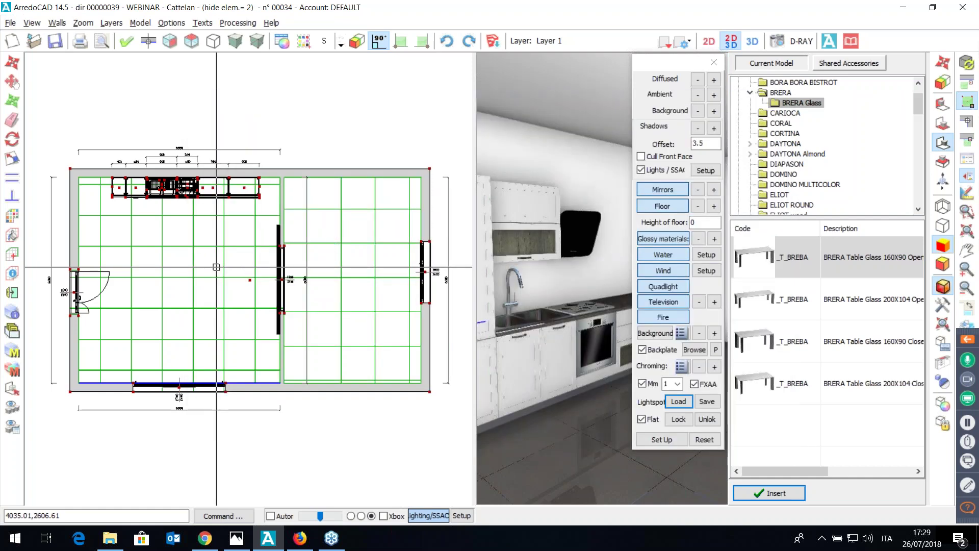
pyautogui.click(217, 267)
pyautogui.press('Escape')
# - Choose Chair 29 (SEDM2) for insertion from the Modern Chairs in the shared accessories
pyautogui.click(846, 66)
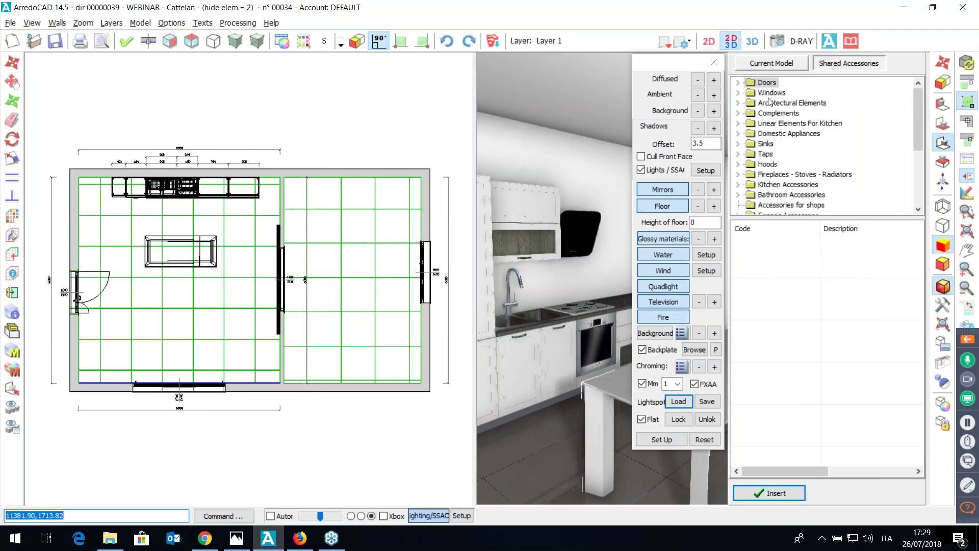
pyautogui.click(737, 113)
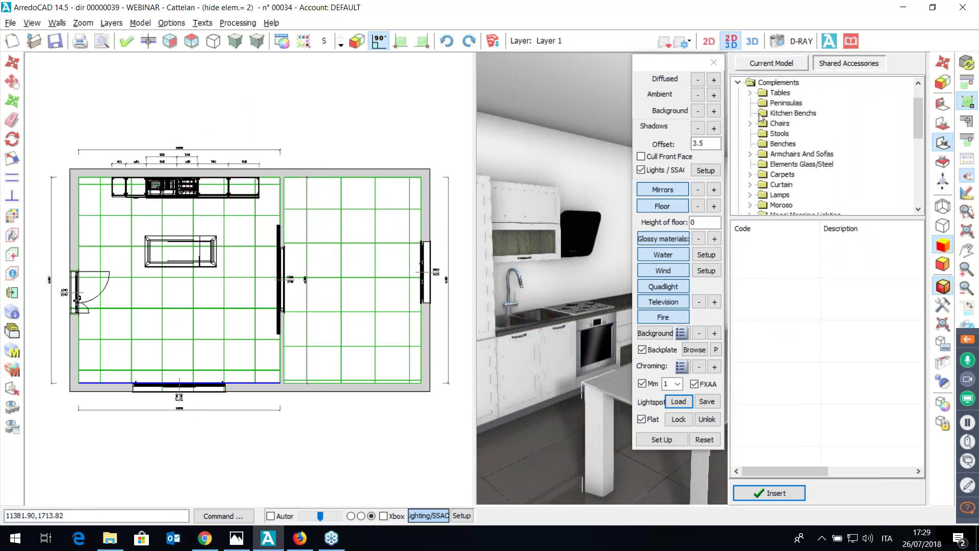
pyautogui.click(750, 124)
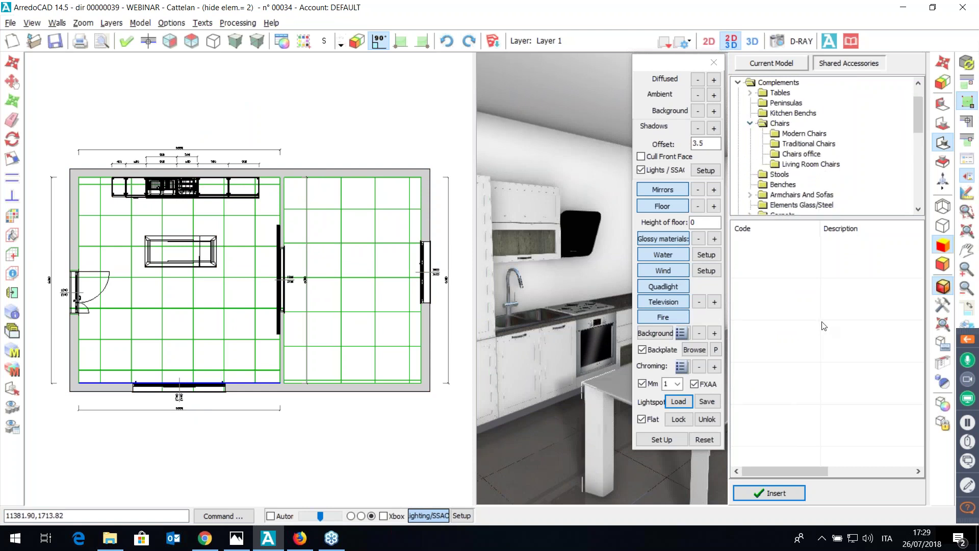
pyautogui.click(804, 133)
pyautogui.scroll(-1, 814, 316)
pyautogui.scroll(-10, 811, 325)
pyautogui.click(785, 386)
pyautogui.doubleClick(785, 386)
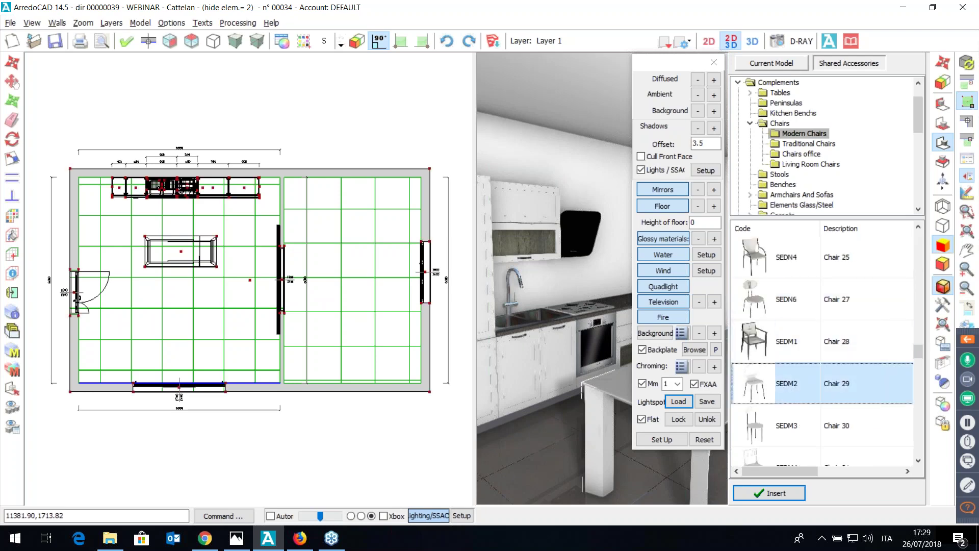
# - Place four of the chosen chairs around the table, one on each side
pyautogui.click(192, 272)
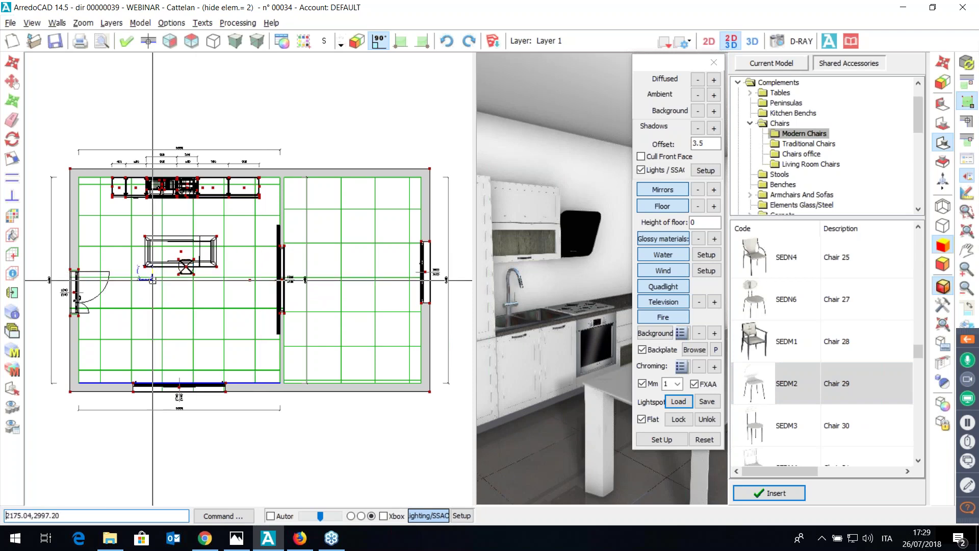
pyautogui.click(135, 257)
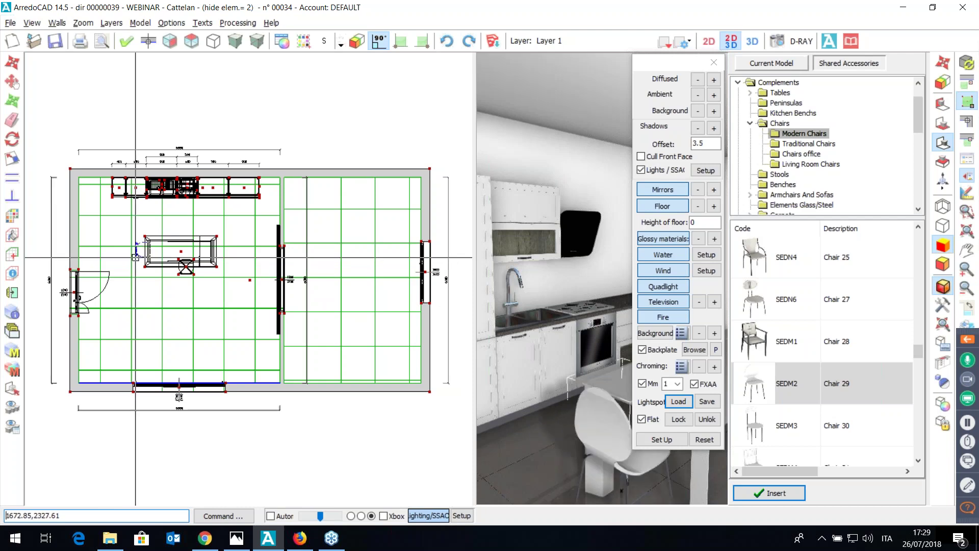
pyautogui.click(171, 227)
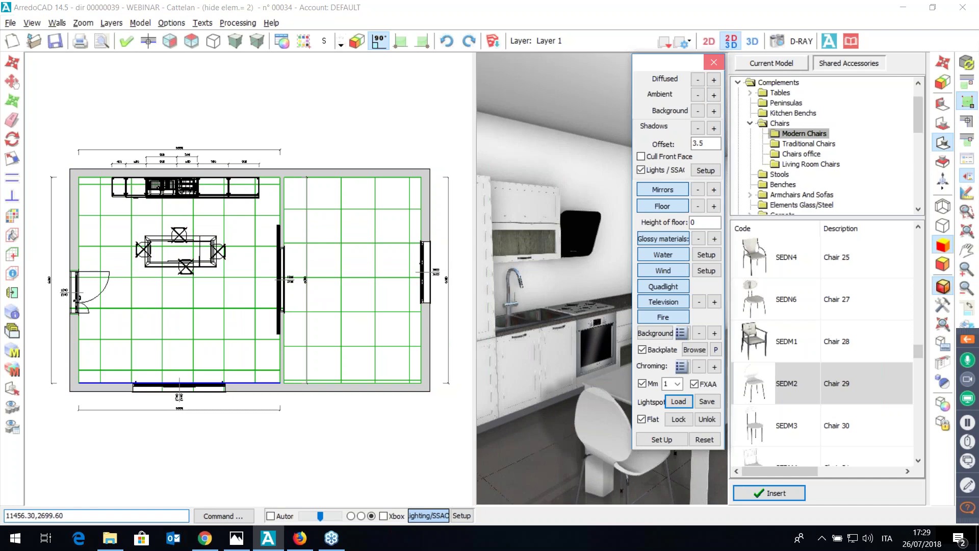
# - Choose the QUADINF Quad Light Downward for insertion from the Lights category of the shared accessories
pyautogui.click(713, 62)
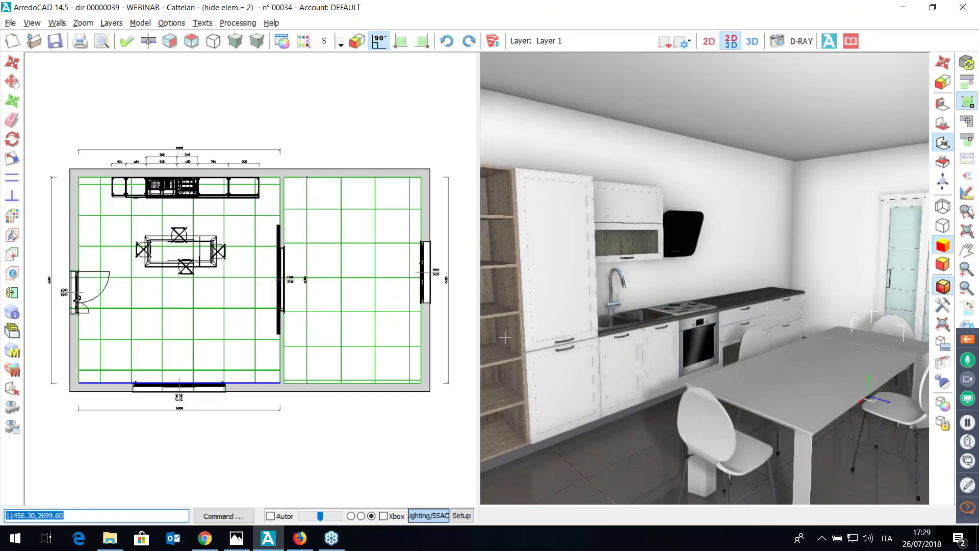
pyautogui.click(966, 176)
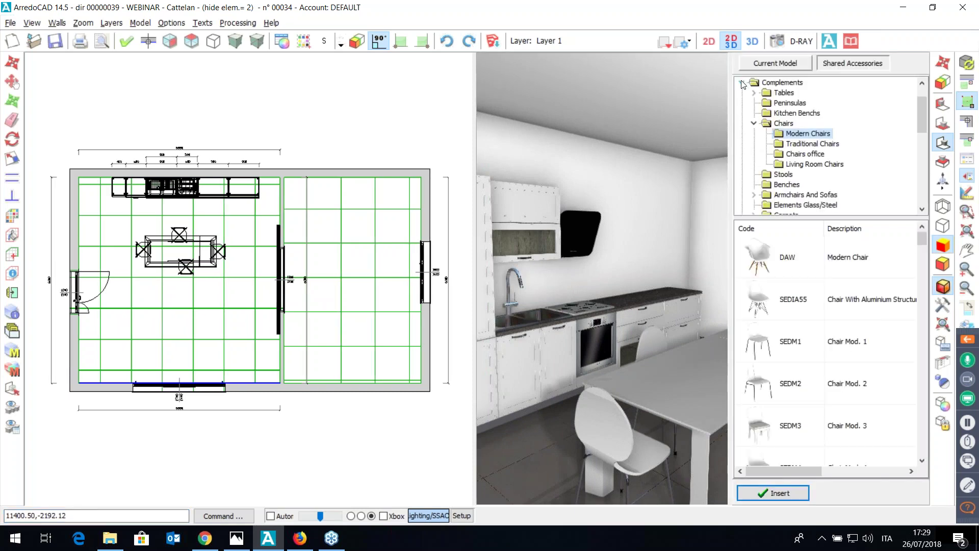
pyautogui.click(742, 83)
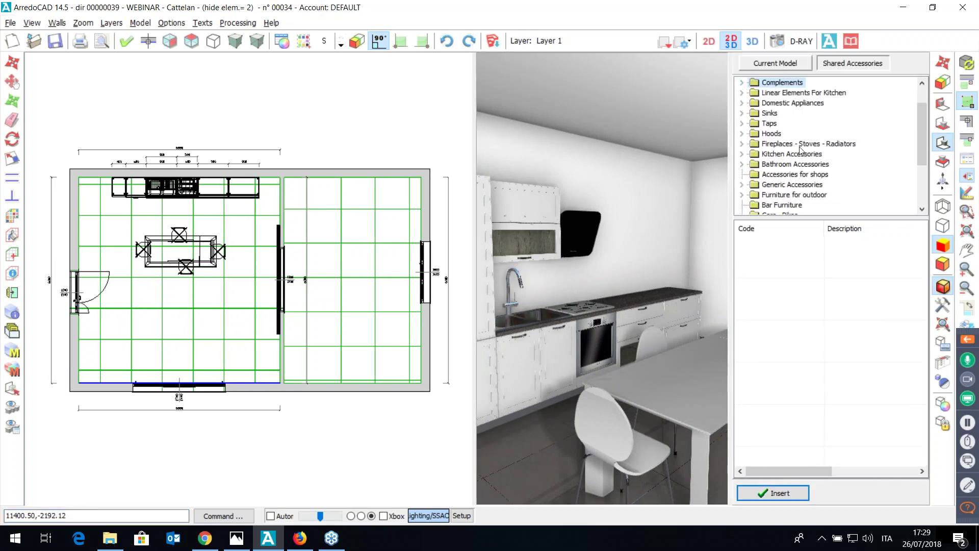
pyautogui.scroll(-2, 875, 170)
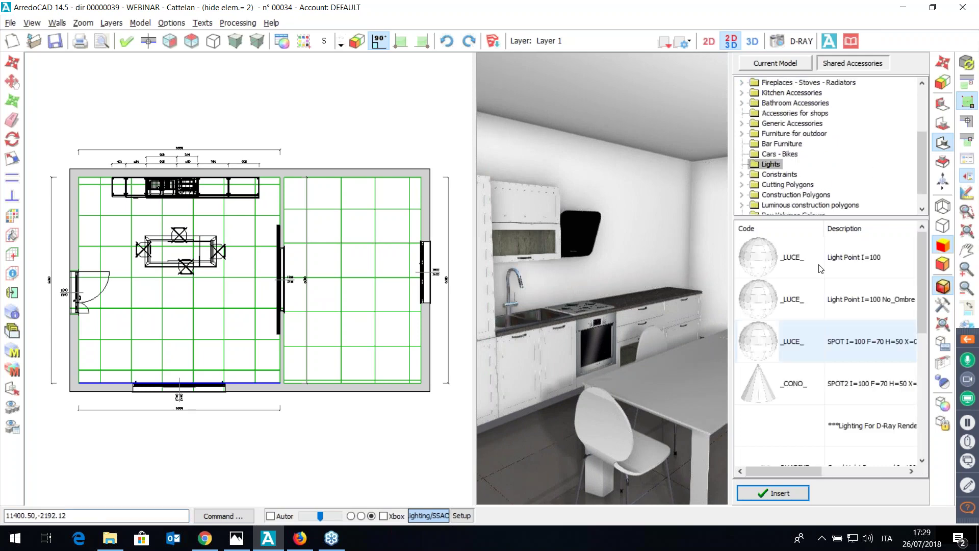
pyautogui.click(820, 337)
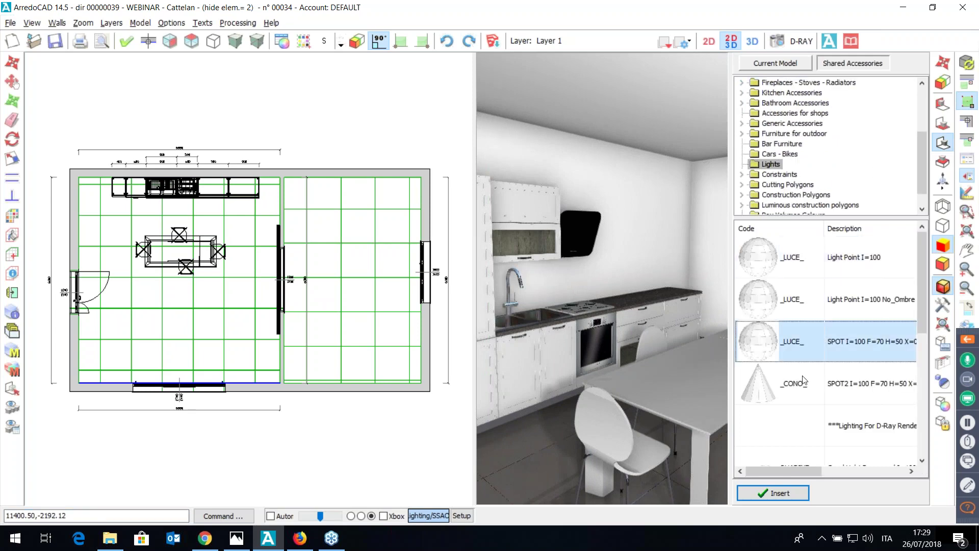
pyautogui.scroll(-1, 803, 356)
pyautogui.click(786, 376)
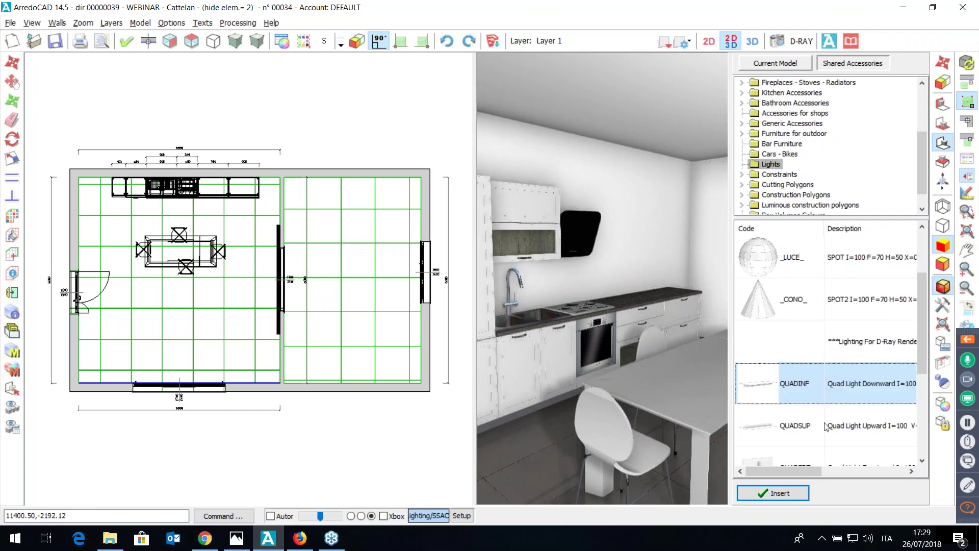
pyautogui.click(772, 492)
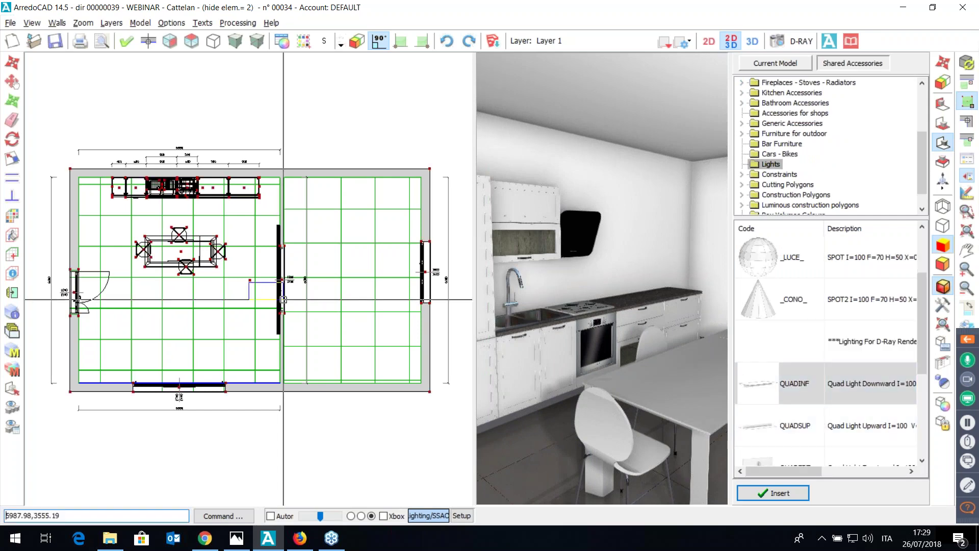
# - Place the quad light near the kitchen's upper corner in plan and scale it to about 5166 x 5020 mm across the room
pyautogui.click(124, 211)
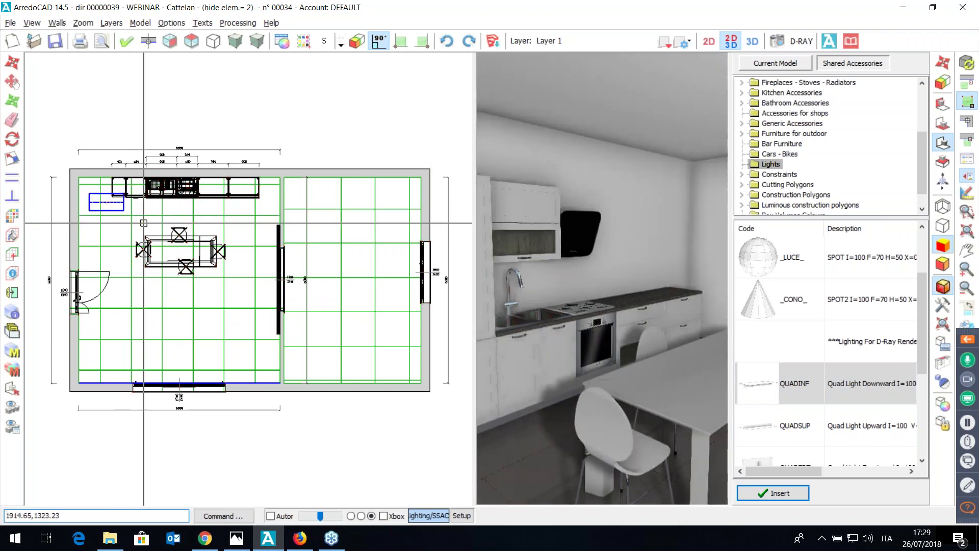
pyautogui.press('s')
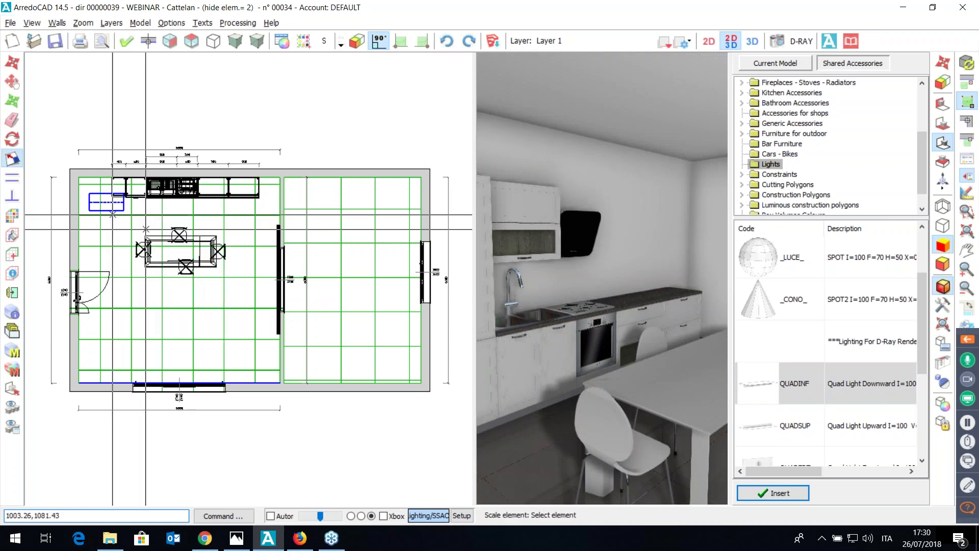
pyautogui.click(113, 210)
pyautogui.click(123, 211)
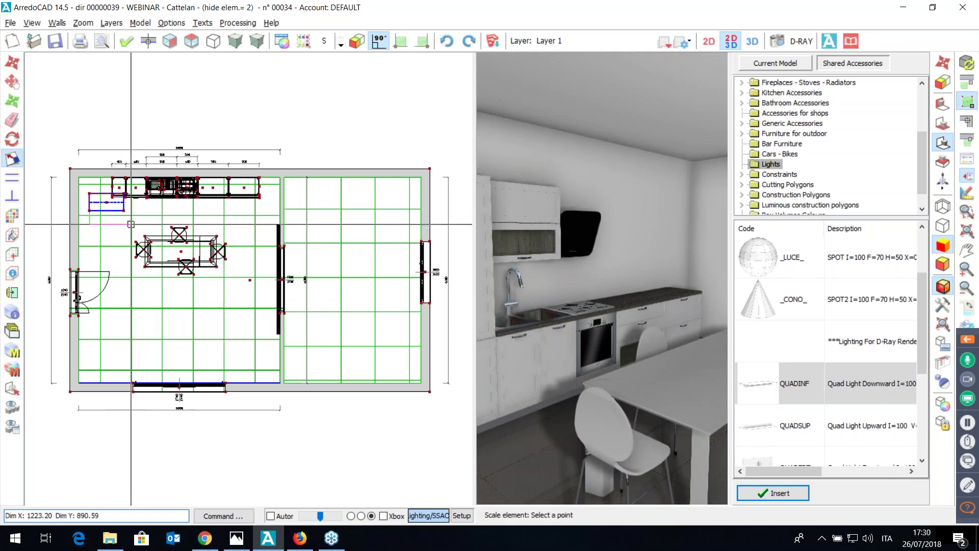
pyautogui.click(266, 365)
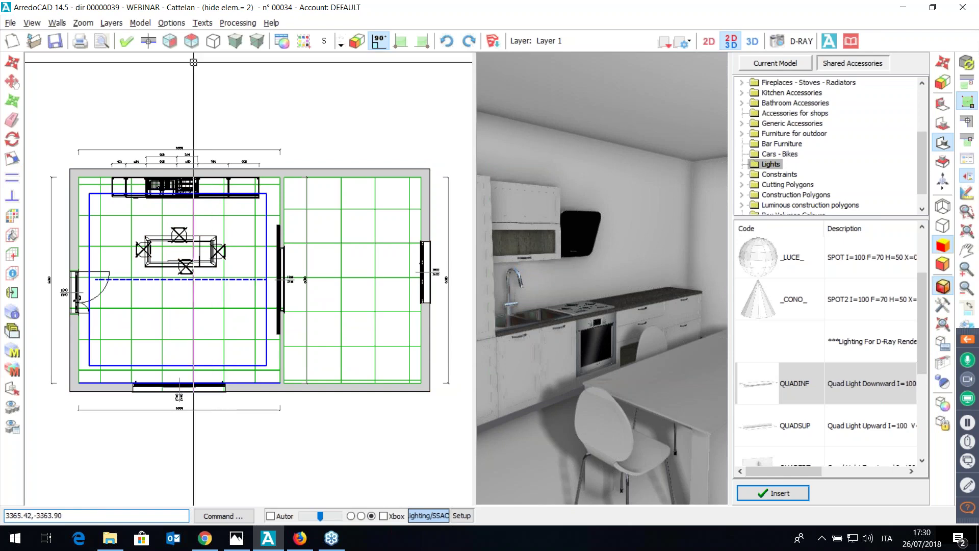
# - Raise the quad light in a side elevation to a height of about 2697 mm, just below the ceiling
pyautogui.click(170, 41)
pyautogui.rightClick(298, 334)
pyautogui.click(318, 339)
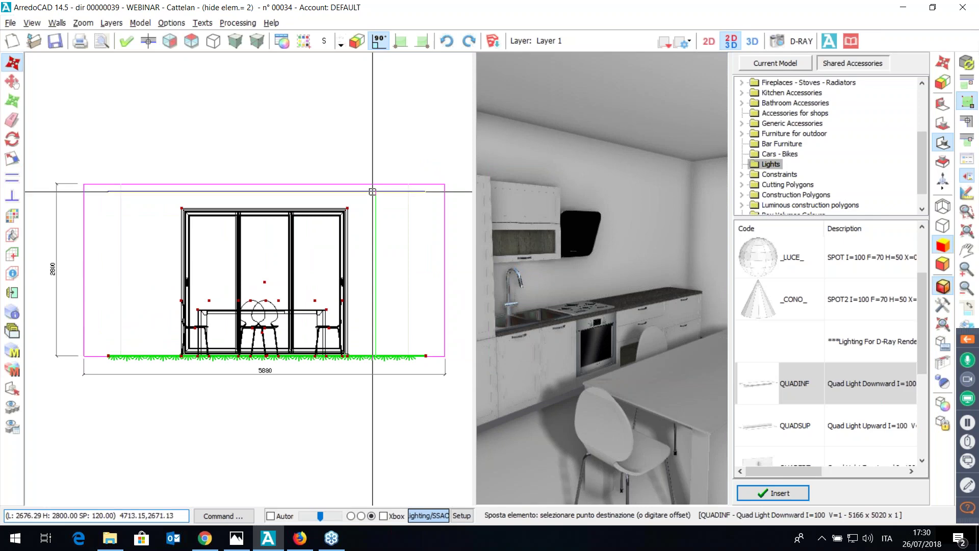
pyautogui.click(373, 190)
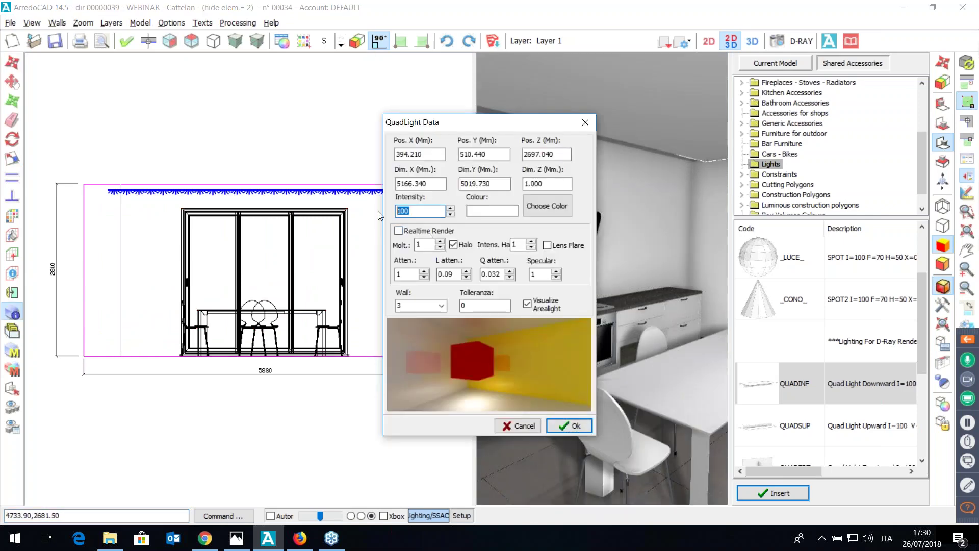
# - Set the quad light's intensity to 30, disable Visualize Arealight, and hide the accessories catalogue
pyautogui.write('30')
pyautogui.click(527, 304)
pyautogui.click(571, 429)
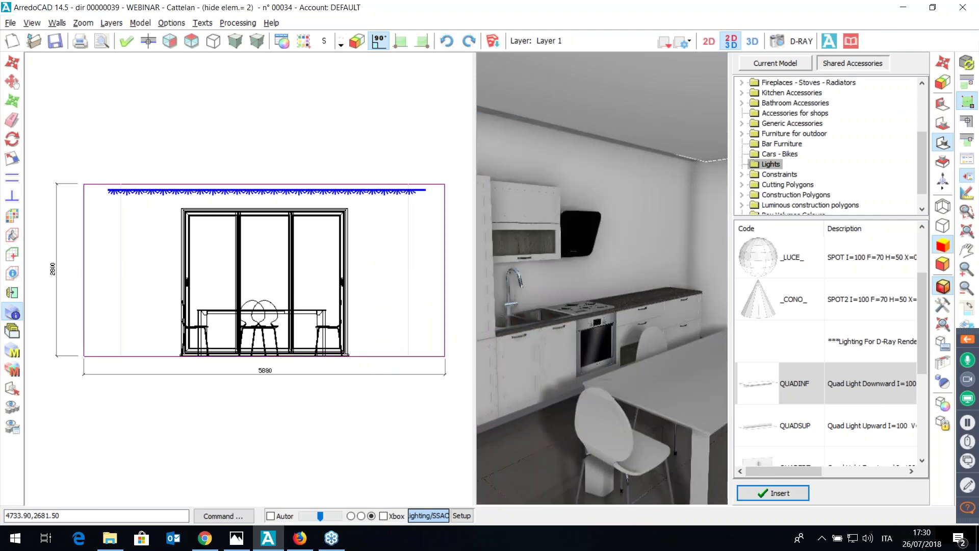
pyautogui.click(967, 176)
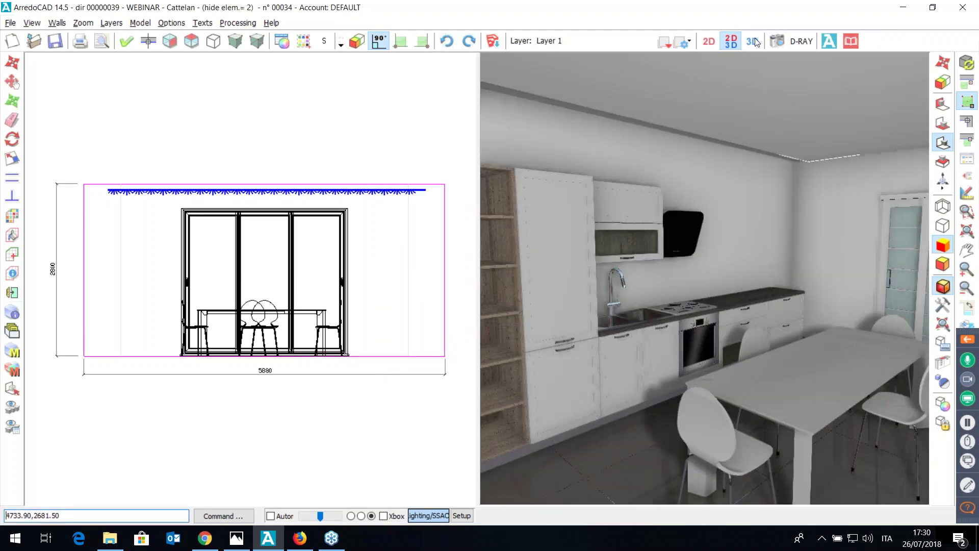
# - Frame the kitchen, dining table and sliding doors in a full 3D view as the viewpoint for the render
pyautogui.click(753, 41)
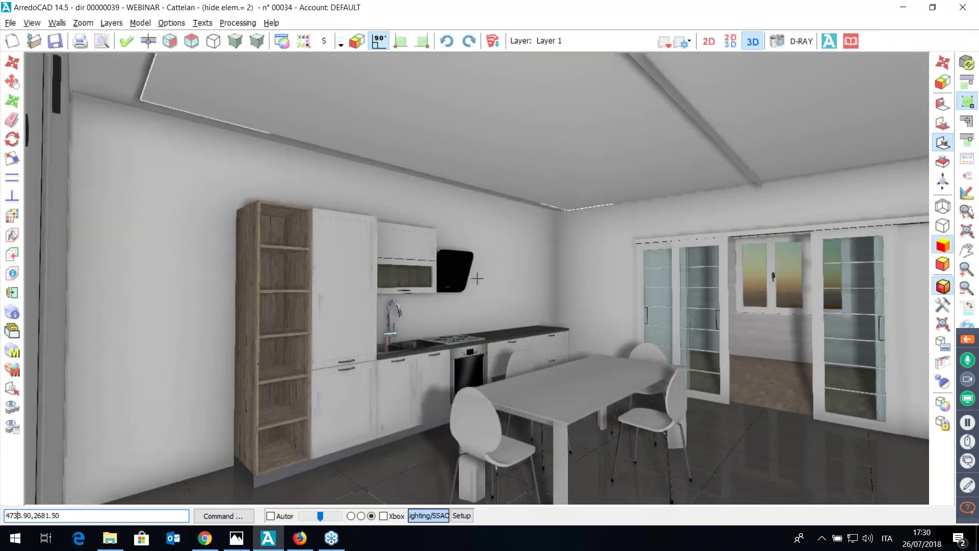
pyautogui.press('pagedown')
pyautogui.press('Up')
pyautogui.press('Up')
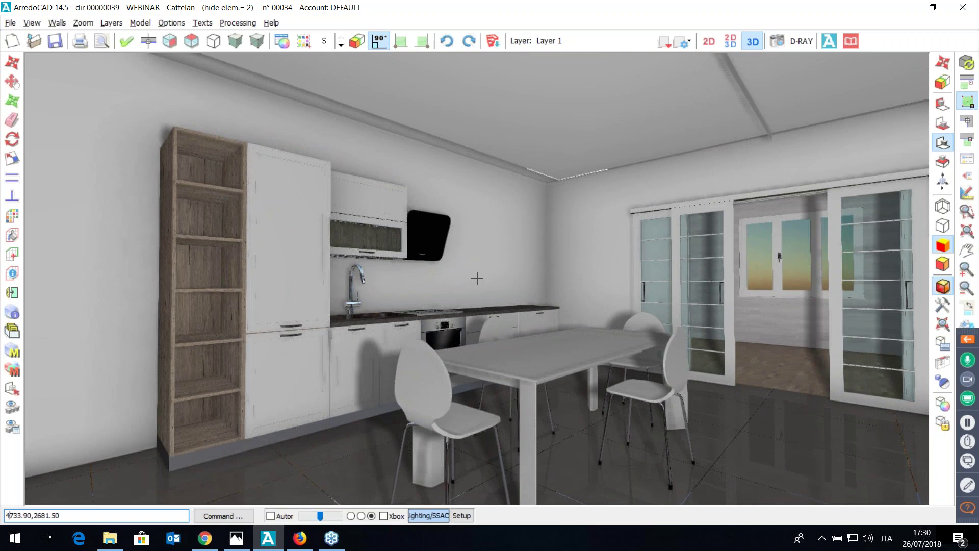
pyautogui.press('Down')
pyautogui.press('Down')
pyautogui.press('Down')
pyautogui.press('Down')
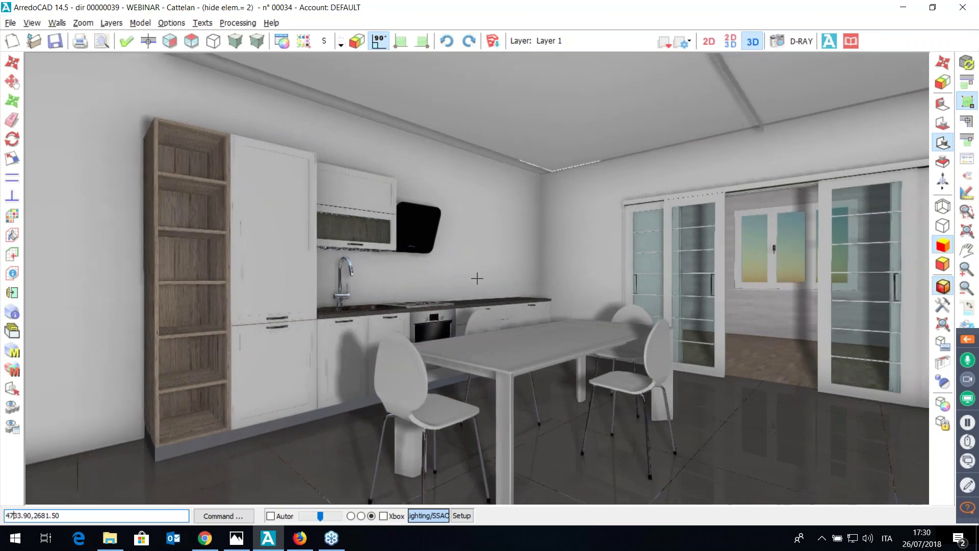
# - Set the D-RAY render to screen resolution (1536 x 864) and enable 3D Viewpoint
pyautogui.click(796, 44)
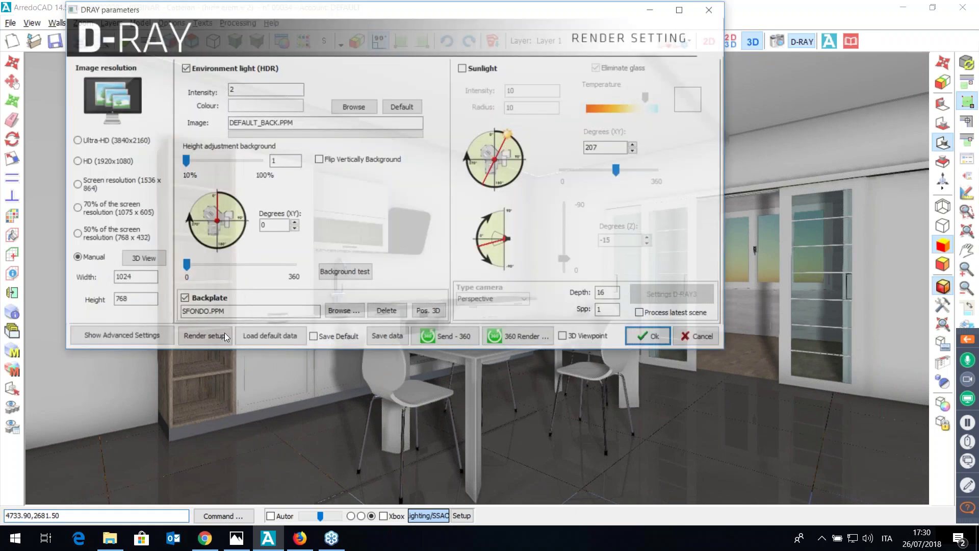
pyautogui.click(224, 334)
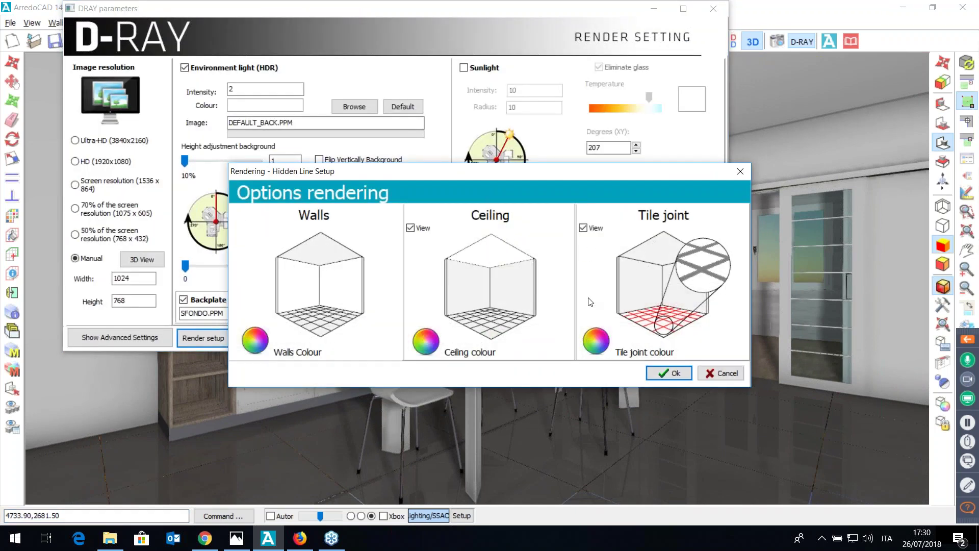
pyautogui.press('Escape')
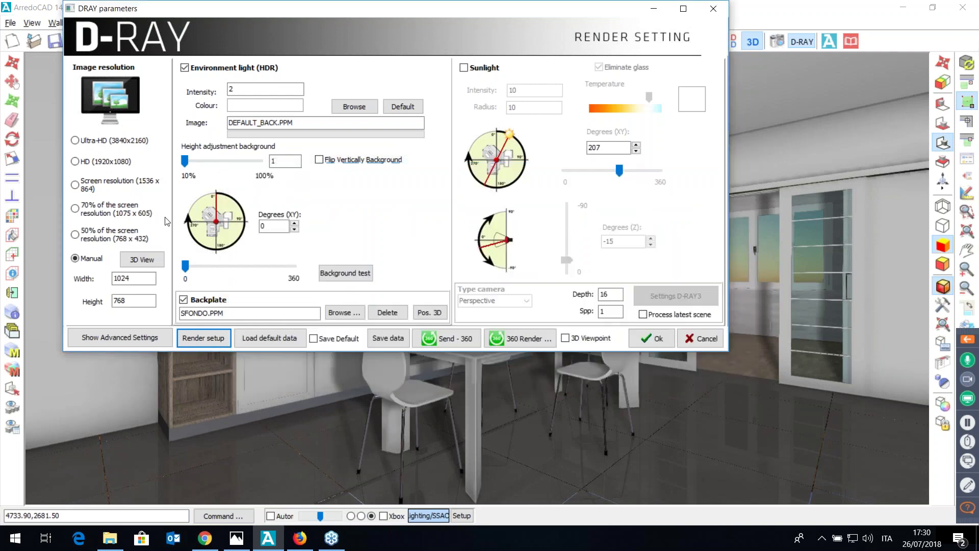
pyautogui.click(76, 185)
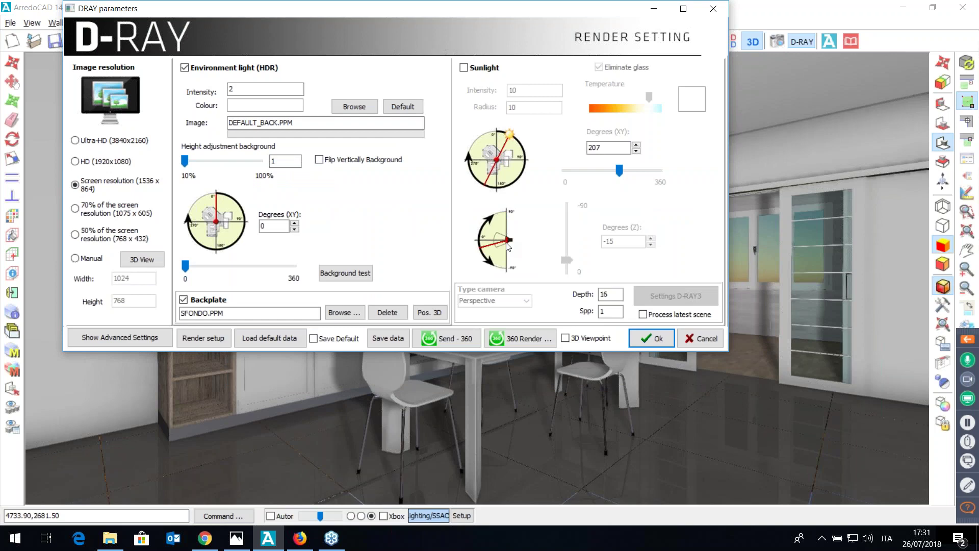
pyautogui.click(567, 339)
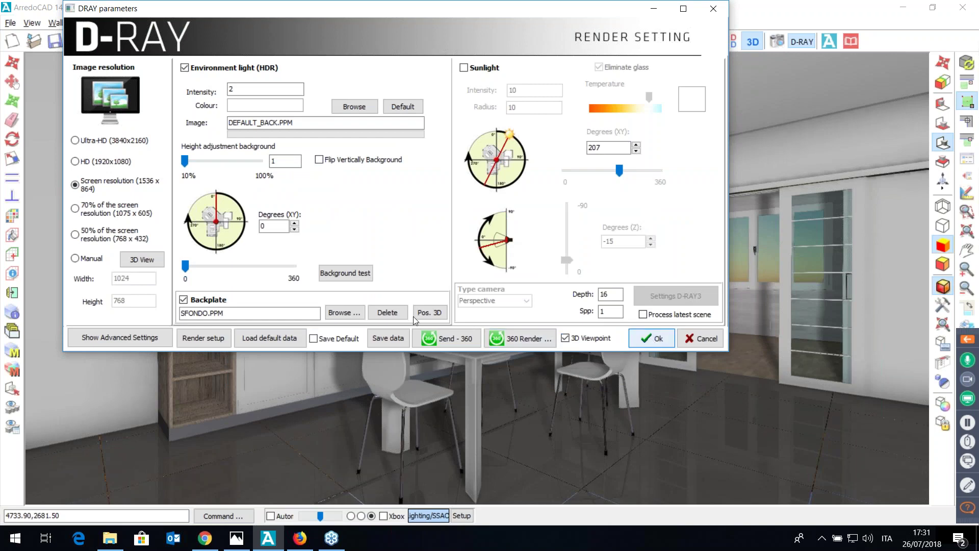
# - Select D-RAY 3.0 as the rendering engine in the advanced settings and start the render
pyautogui.click(139, 337)
pyautogui.click(533, 403)
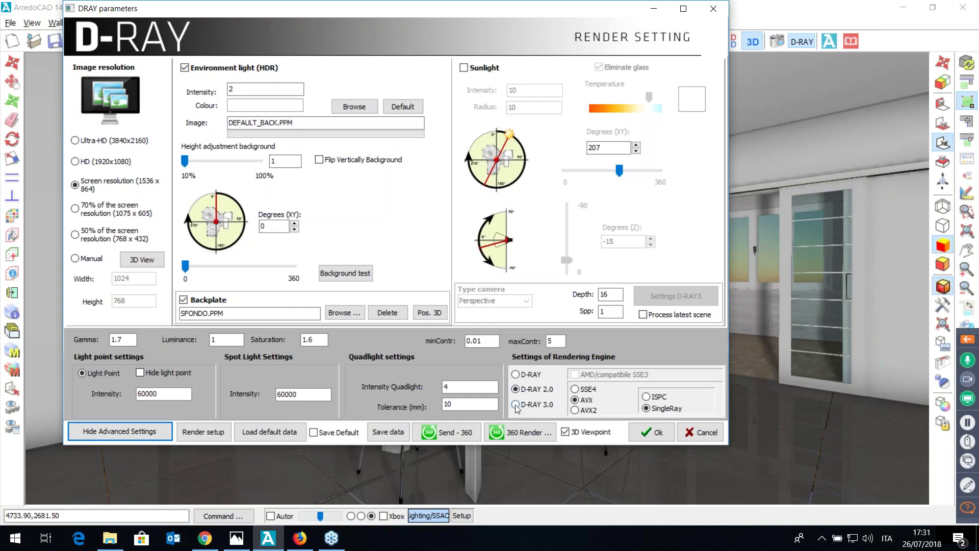
pyautogui.click(120, 431)
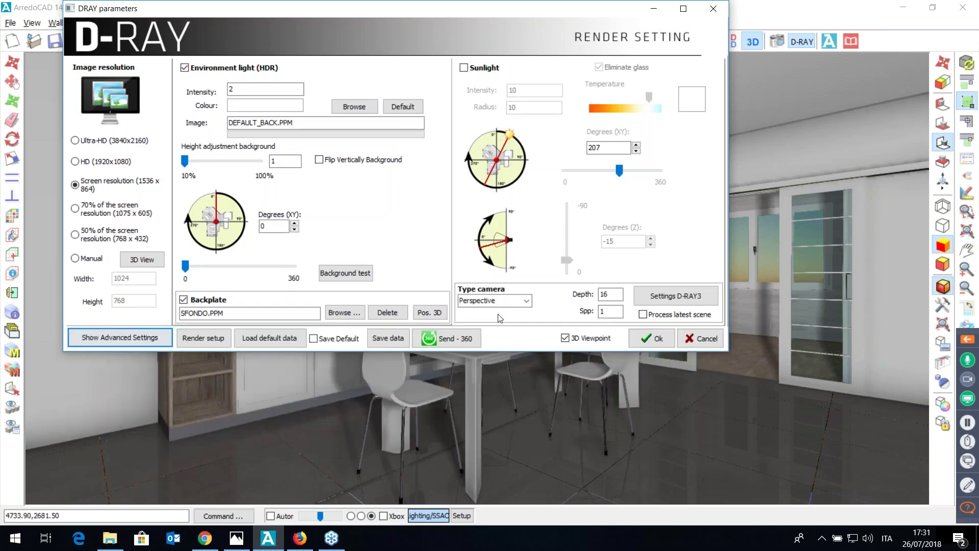
pyautogui.click(651, 338)
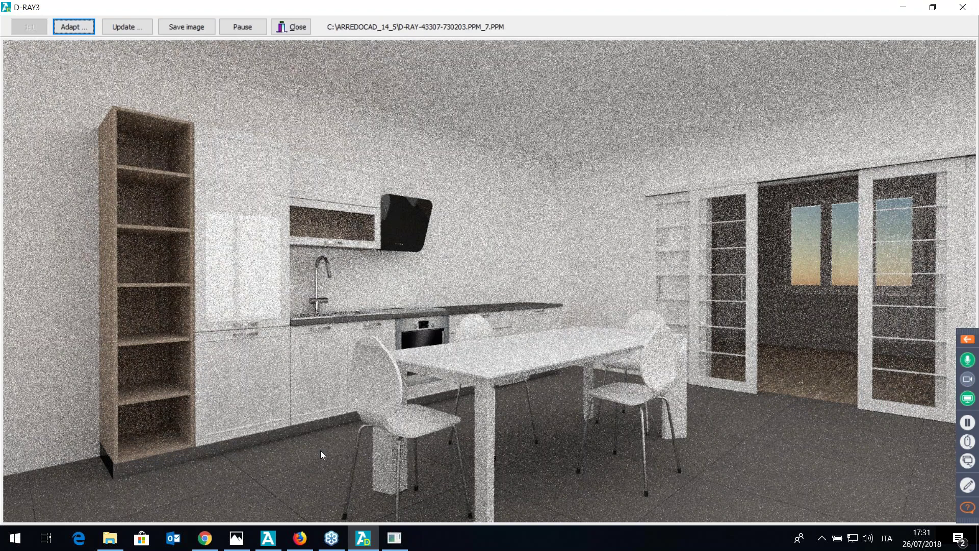
# - Switch back to ArredoCAD, restore the split 2D/3D display and walk through the sliding doors into the empty adjoining room
pyautogui.moveTo(271, 548)
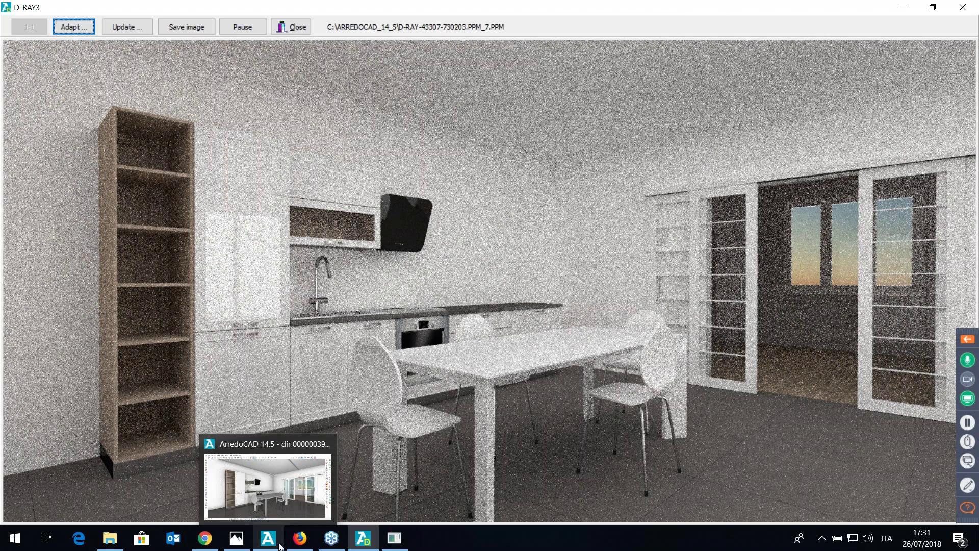
pyautogui.click(282, 537)
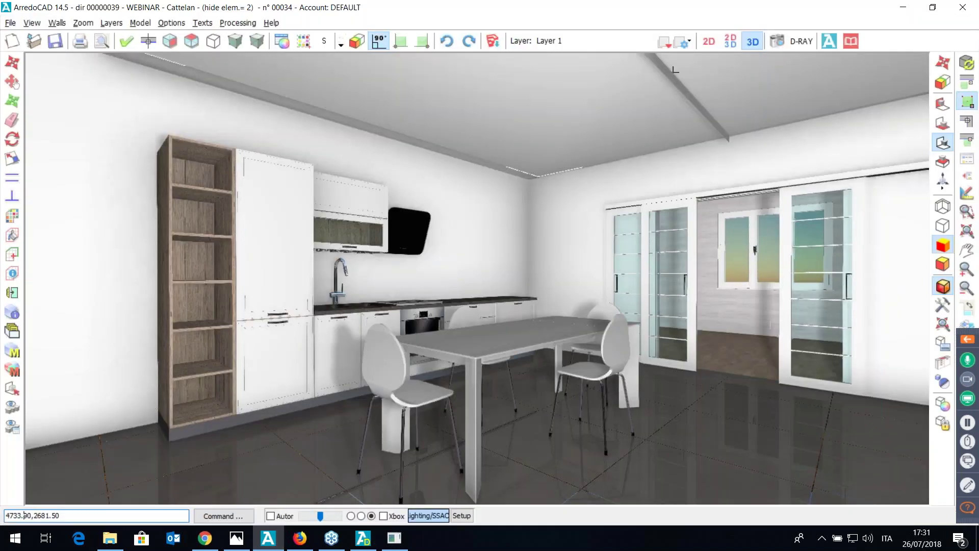
pyautogui.click(730, 41)
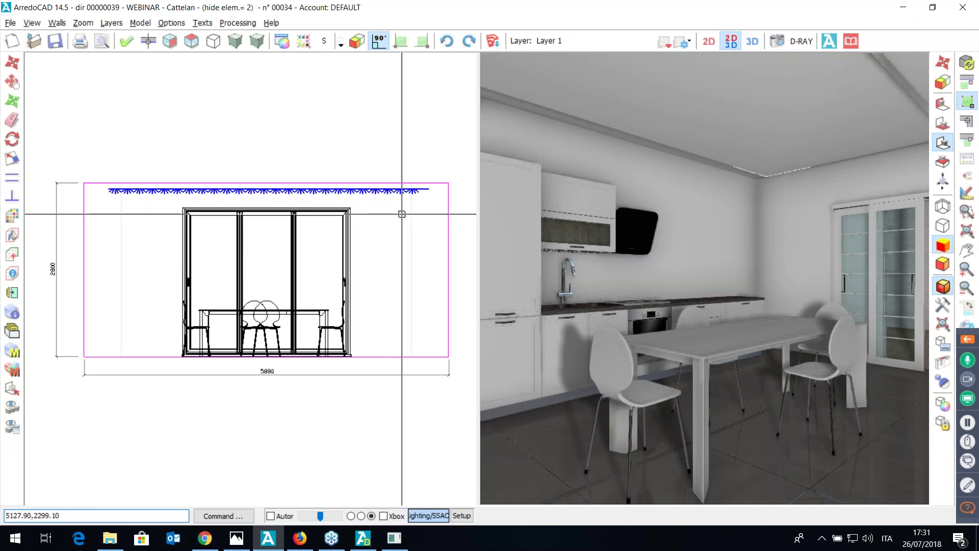
pyautogui.press('Right')
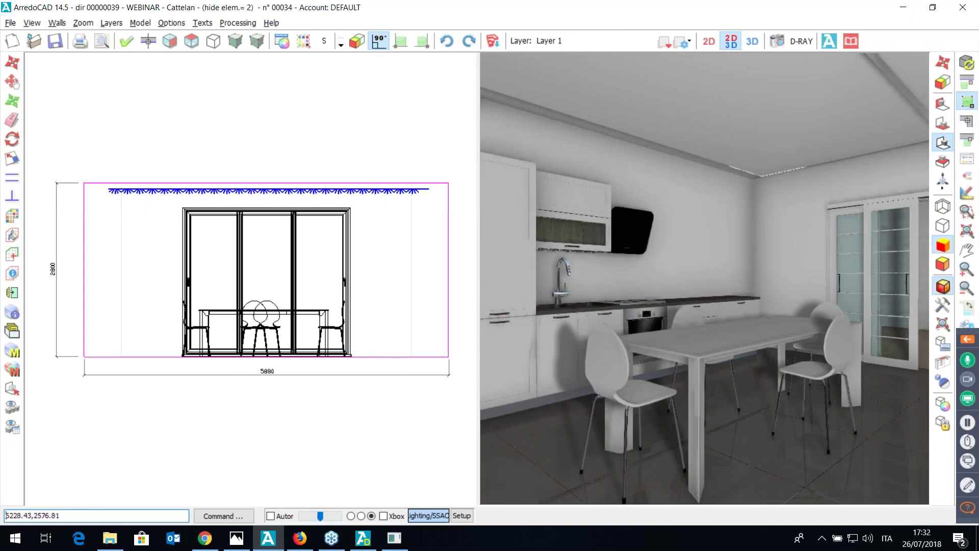
pyautogui.press('Up')
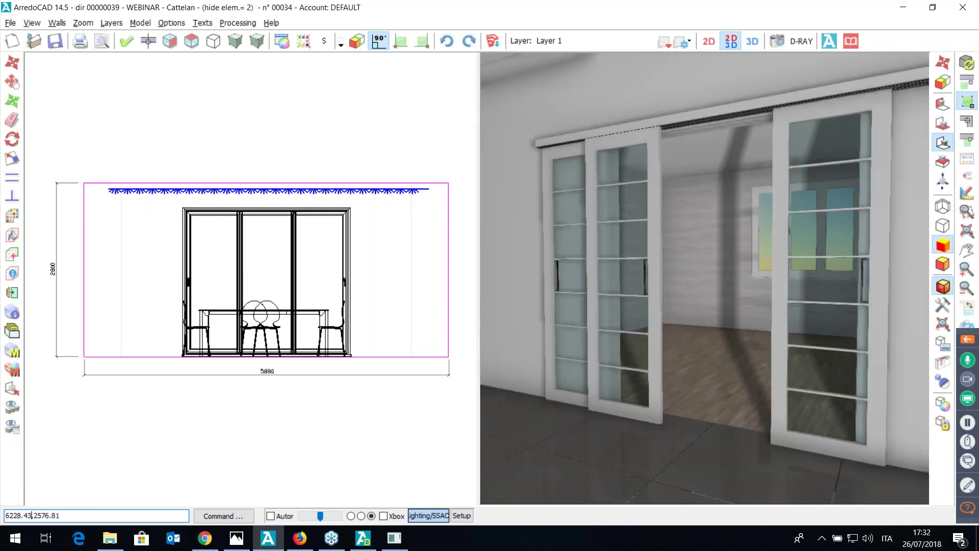
pyautogui.press('Up')
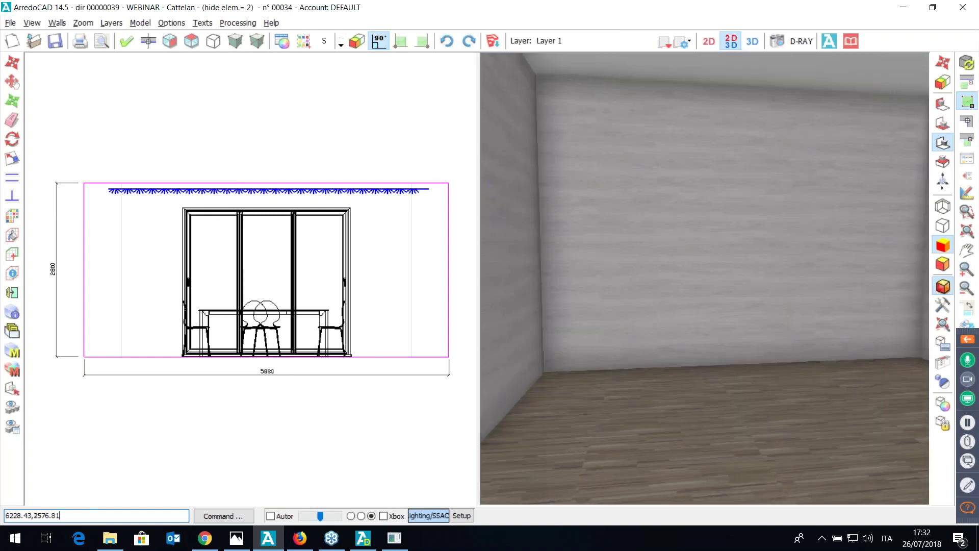
# - Make the adjoining room's upper wall in plan the working wall and choose the Modern Living Rooms With Door Changing model
pyautogui.click(149, 40)
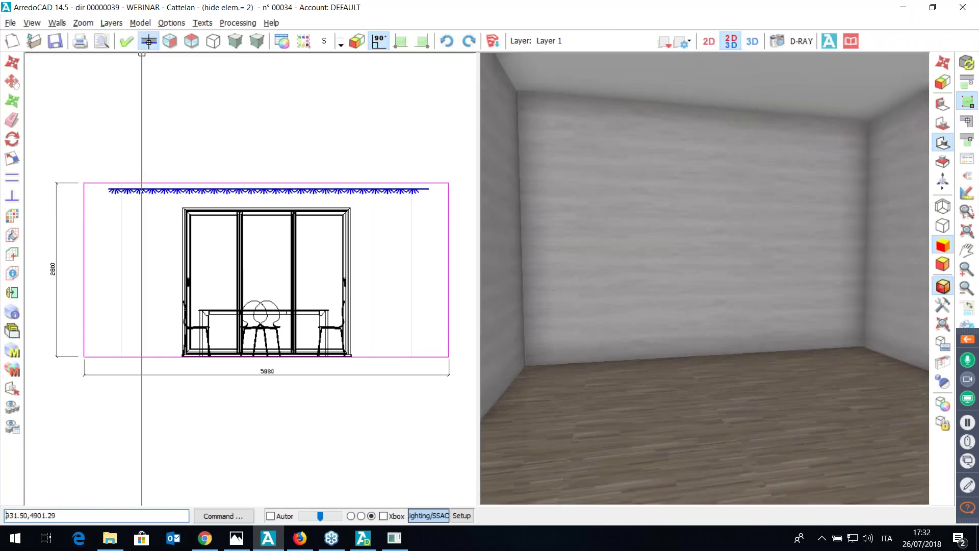
pyautogui.click(351, 175)
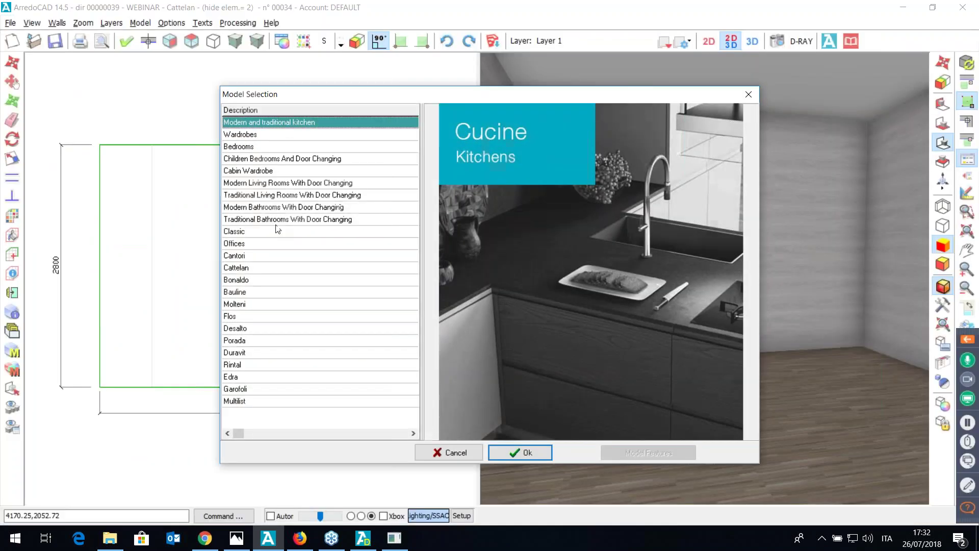
pyautogui.click(253, 183)
pyautogui.click(515, 452)
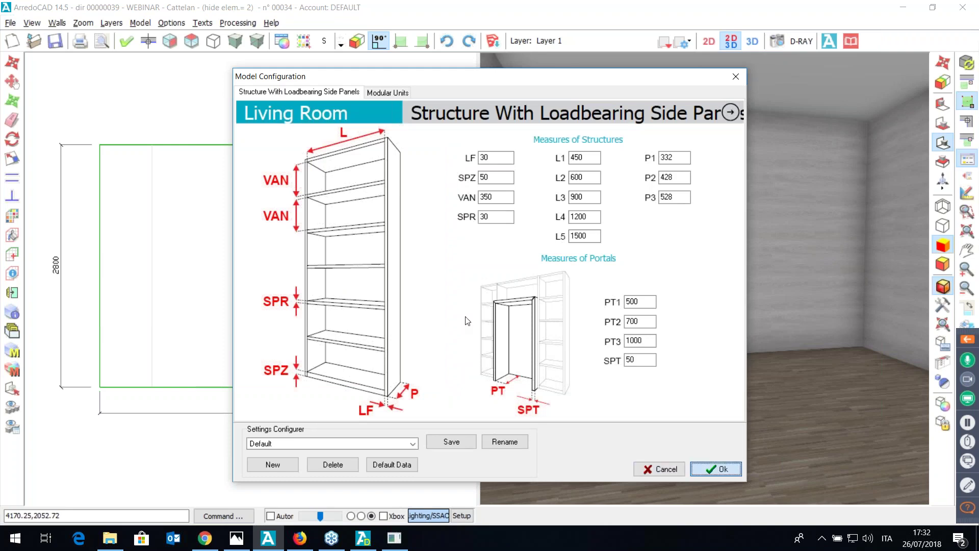
# - Accept the default structure measures and set the model's Doors Color to Glossy Anthracite Grey from the Glossy Lacquered Colors
pyautogui.press('Return')
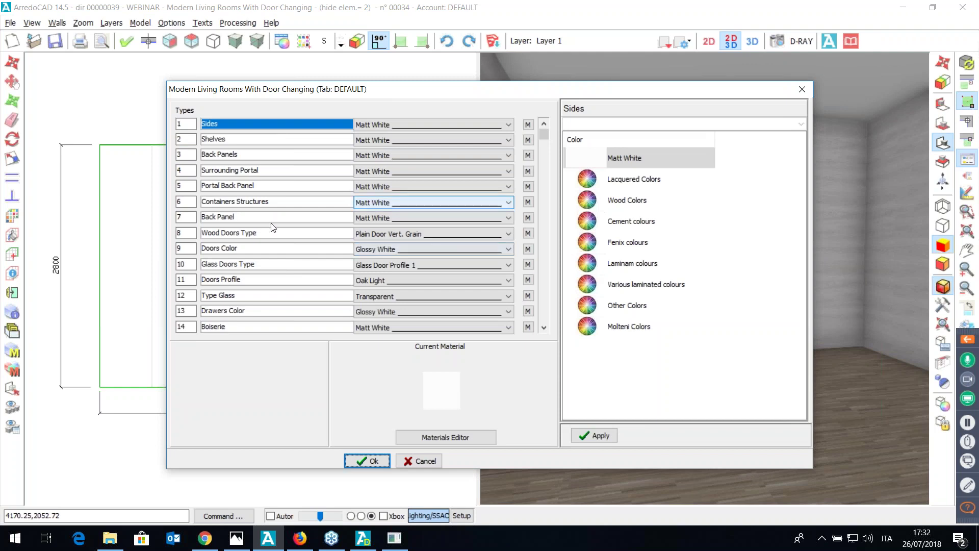
pyautogui.click(455, 248)
pyautogui.click(619, 186)
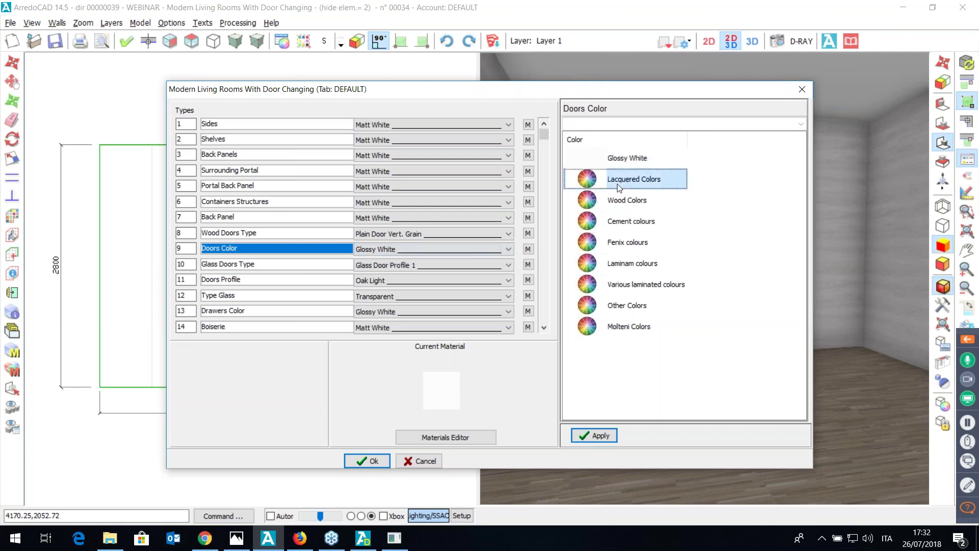
pyautogui.doubleClick(619, 186)
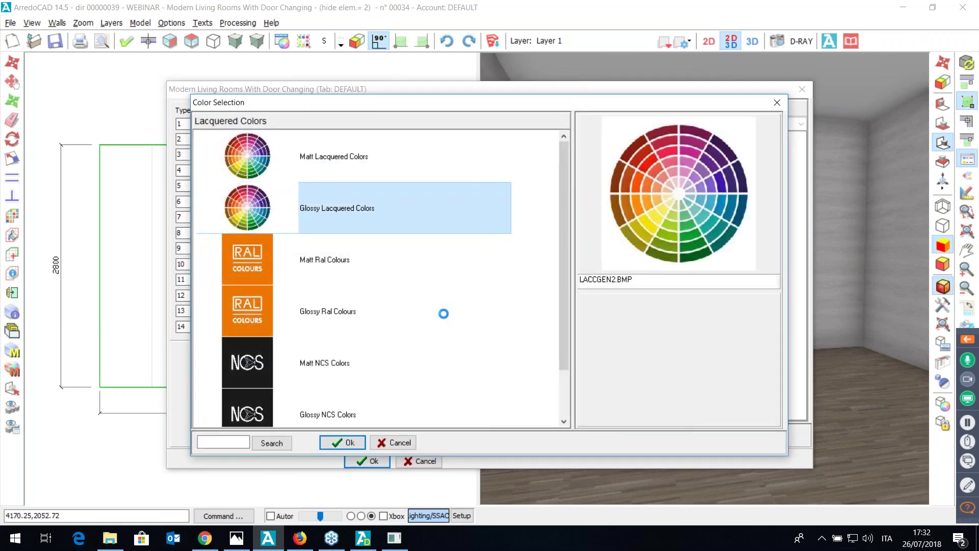
pyautogui.scroll(-5, 400, 326)
pyautogui.scroll(-3, 400, 326)
pyautogui.scroll(3, 371, 311)
pyautogui.click(374, 261)
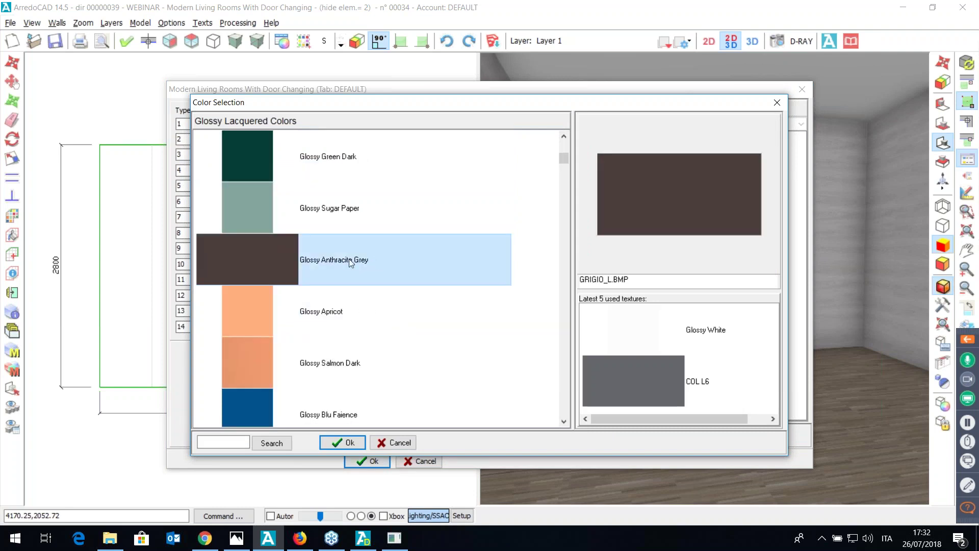
pyautogui.doubleClick(351, 263)
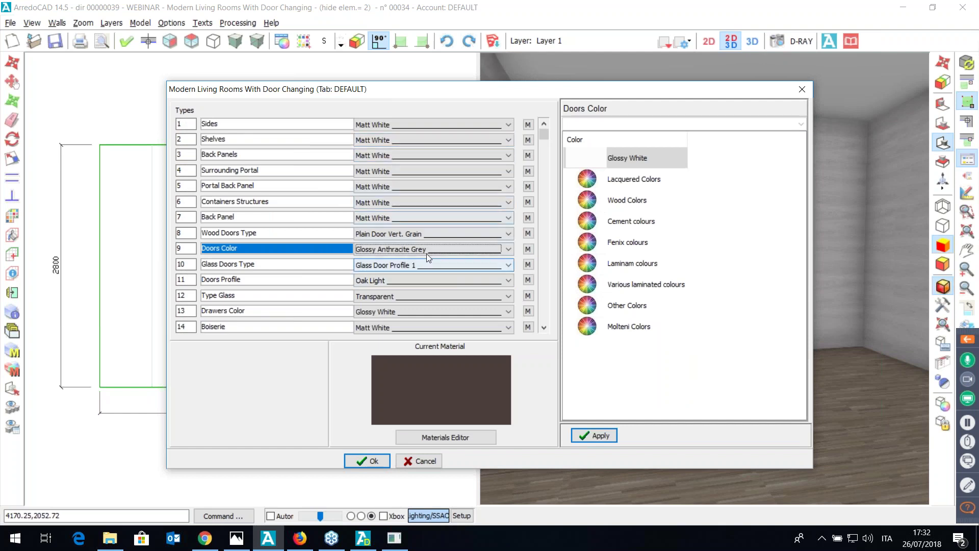
pyautogui.click(367, 460)
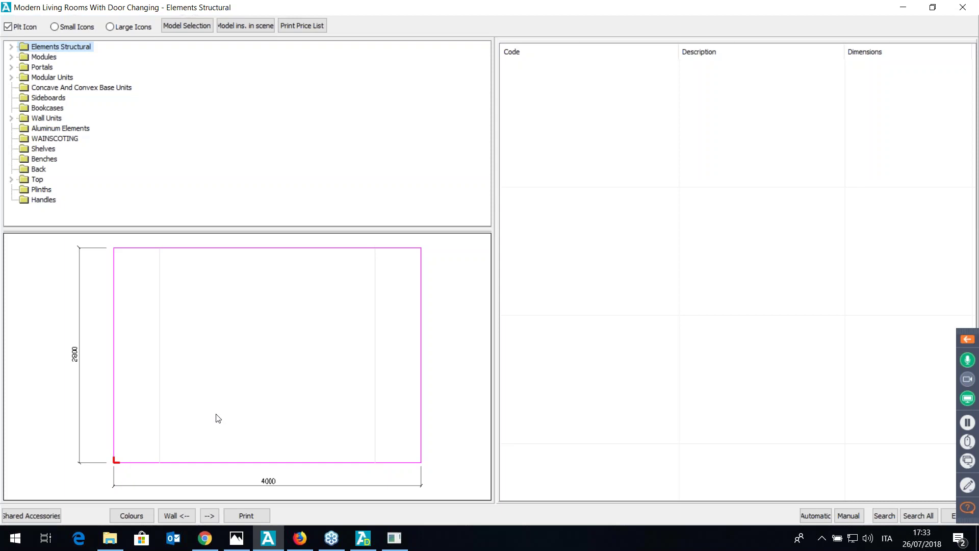
# - Insert the ZOCC45 plinth per meter, depth 45, at the wall's lower left corner with a width of 2700 mm
pyautogui.click(36, 191)
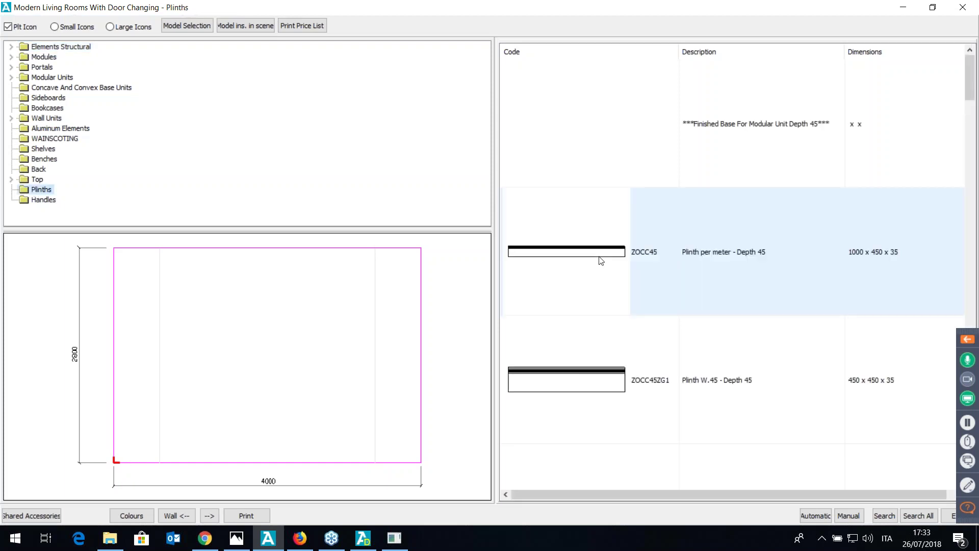
pyautogui.click(666, 264)
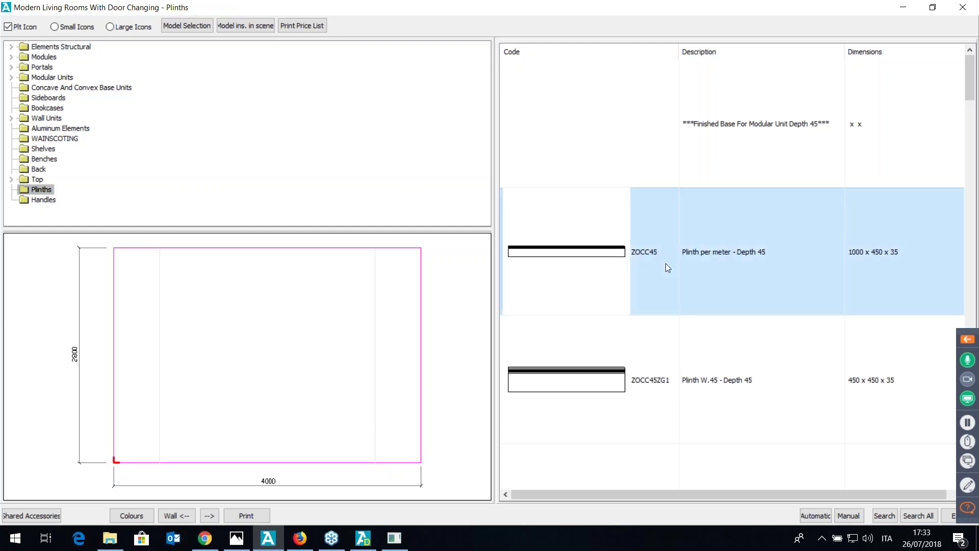
pyautogui.doubleClick(666, 263)
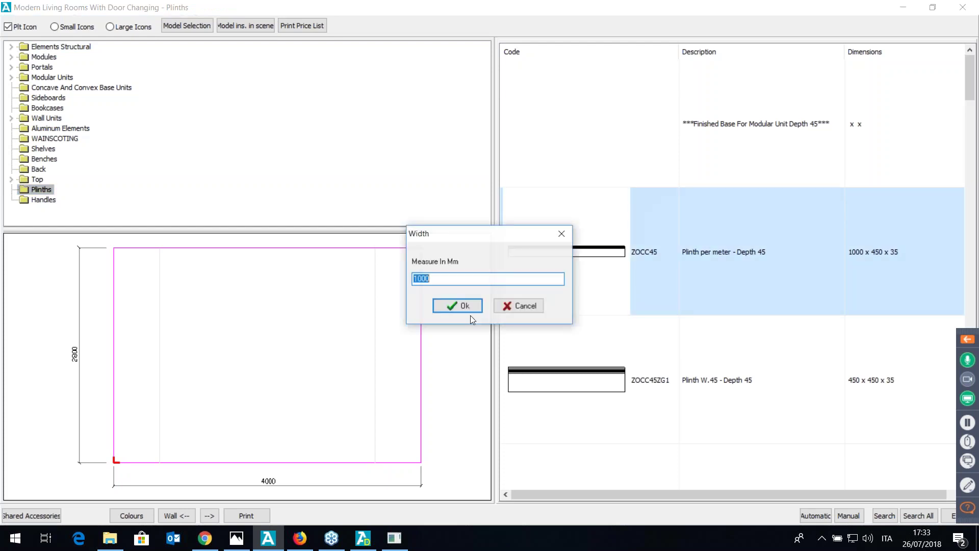
pyautogui.write('2700')
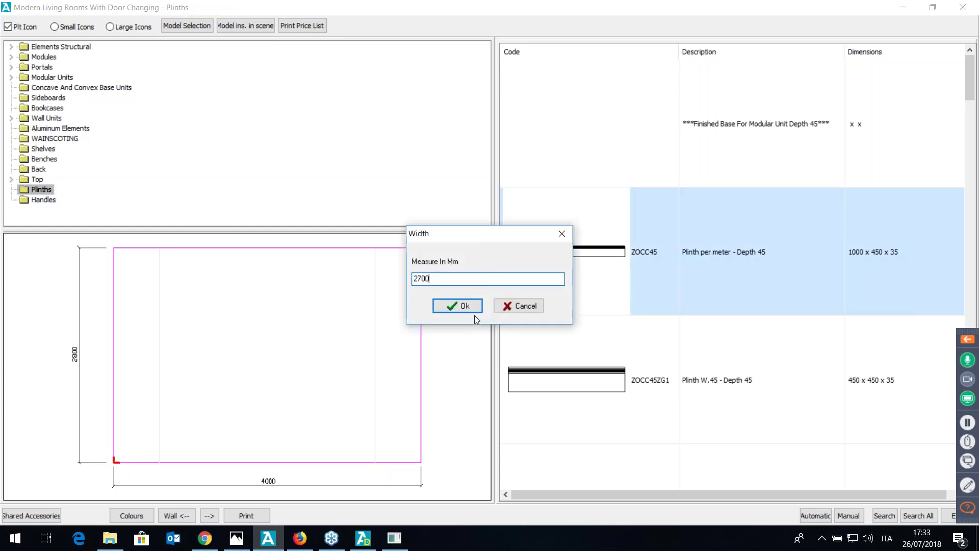
pyautogui.press('Return')
# - Place a BUSS20 Basket W3 from the H. 320, depth 450 wooden-door modular units on the plinth's left end
pyautogui.click(125, 451)
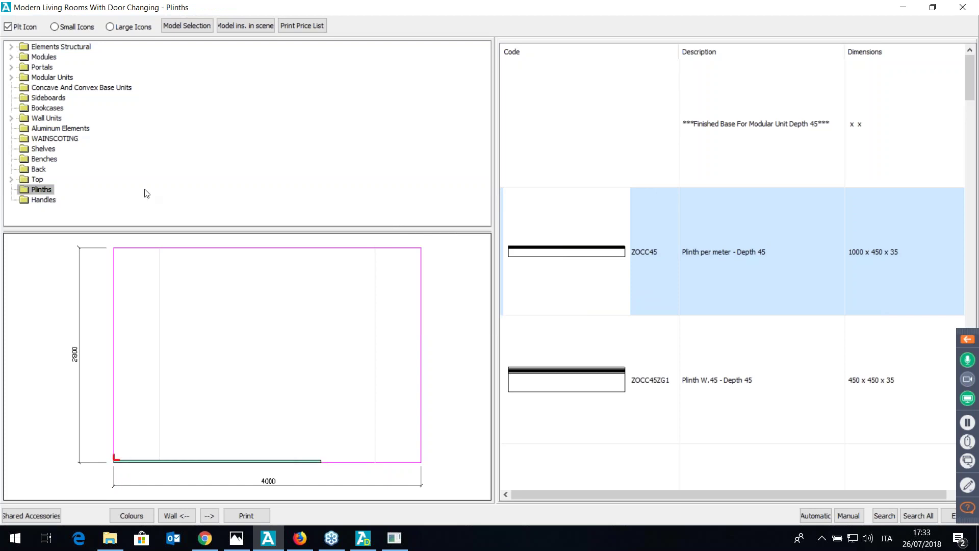
pyautogui.click(11, 119)
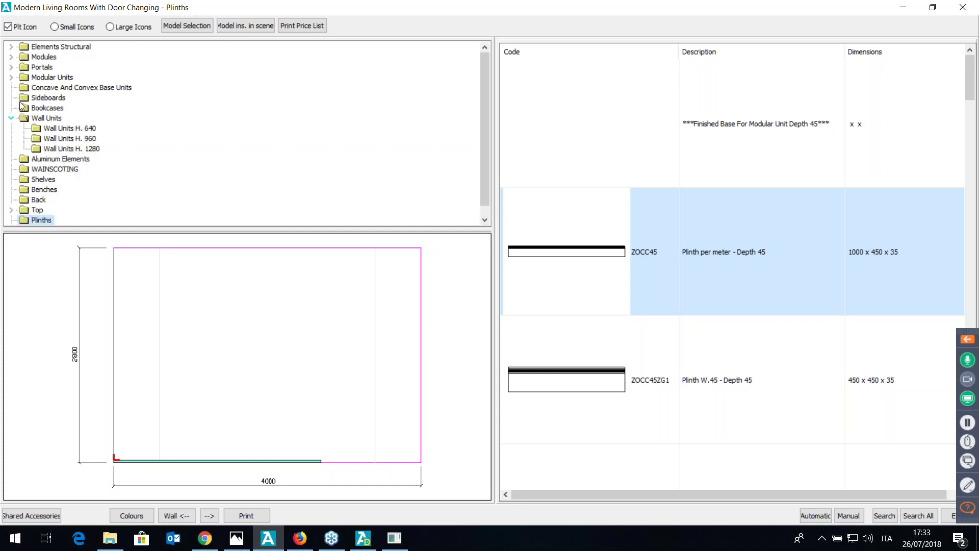
pyautogui.click(10, 77)
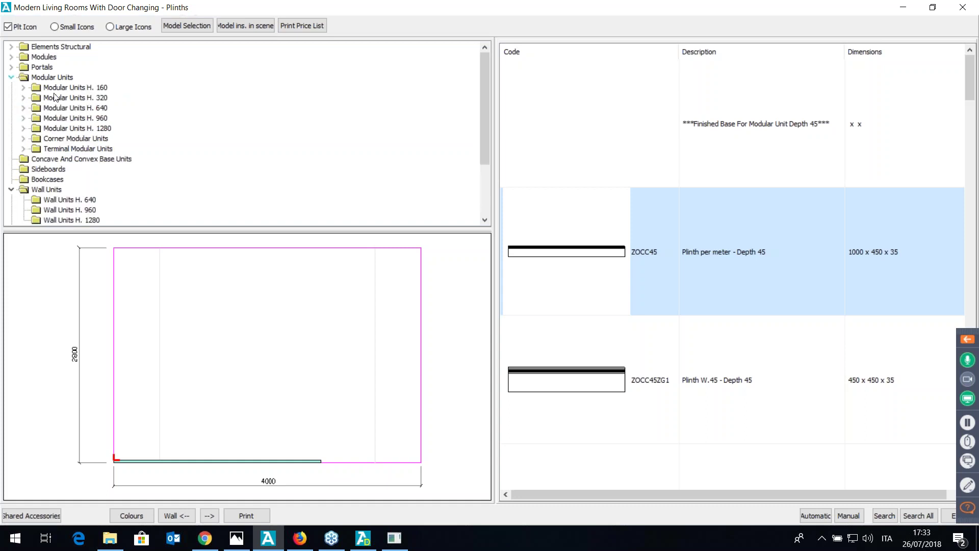
pyautogui.click(23, 98)
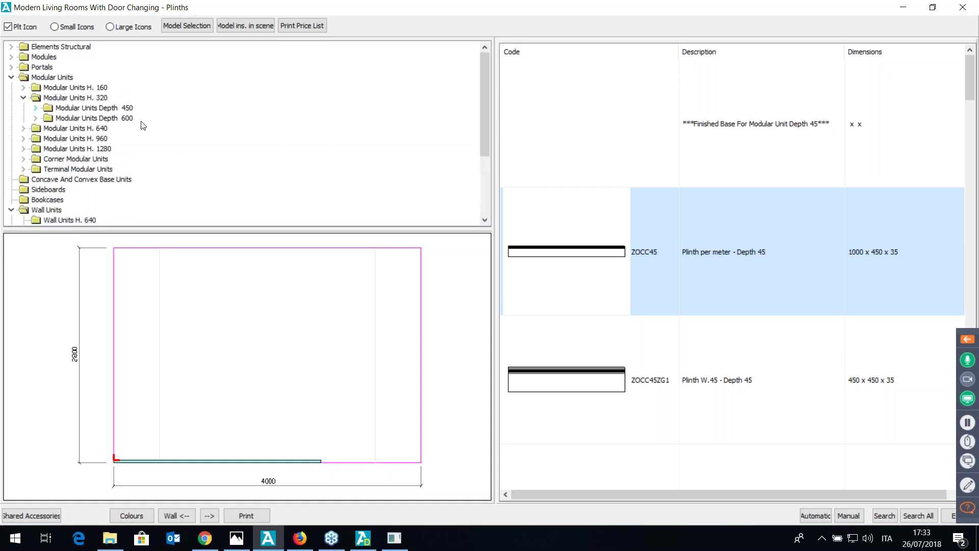
pyautogui.click(35, 108)
pyautogui.click(134, 119)
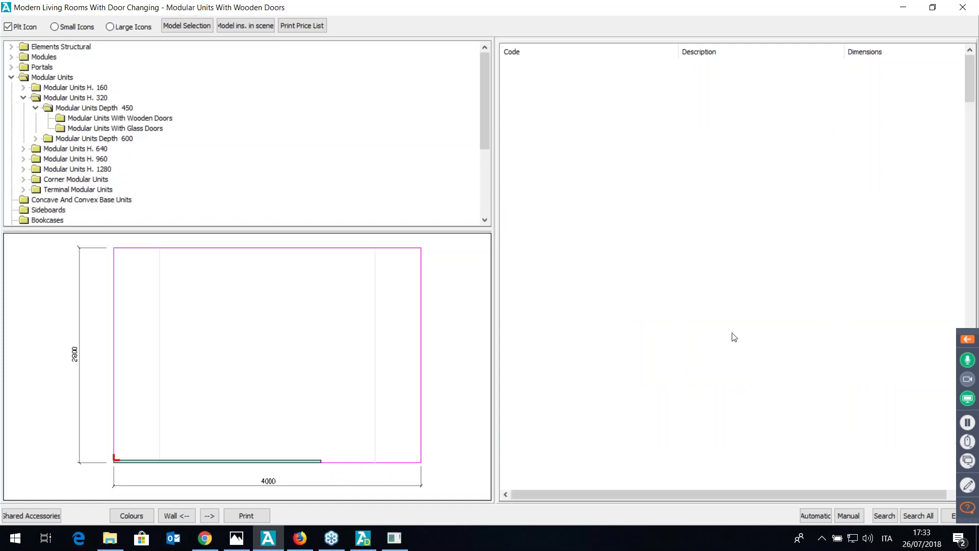
pyautogui.click(670, 327)
pyautogui.scroll(-3, 675, 328)
pyautogui.scroll(-3, 681, 336)
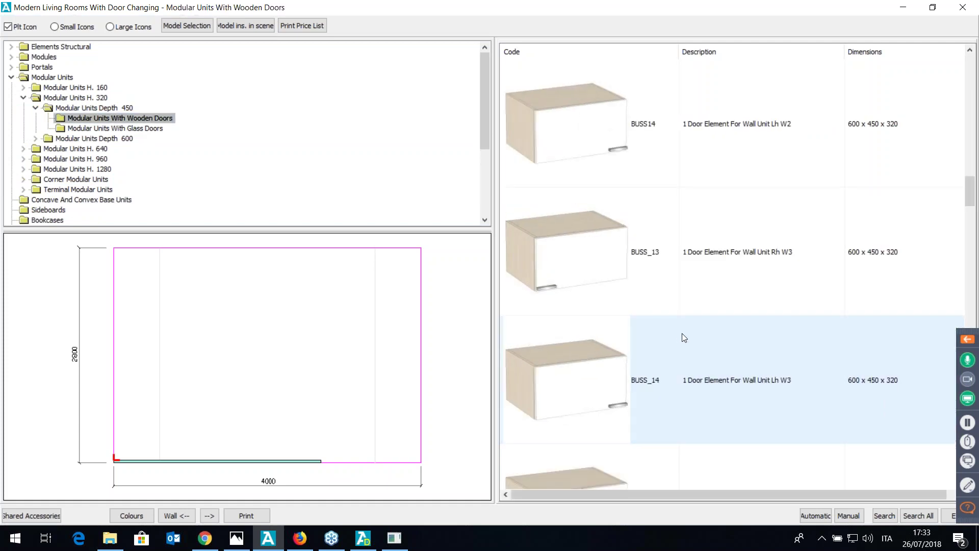
pyautogui.scroll(-5, 684, 338)
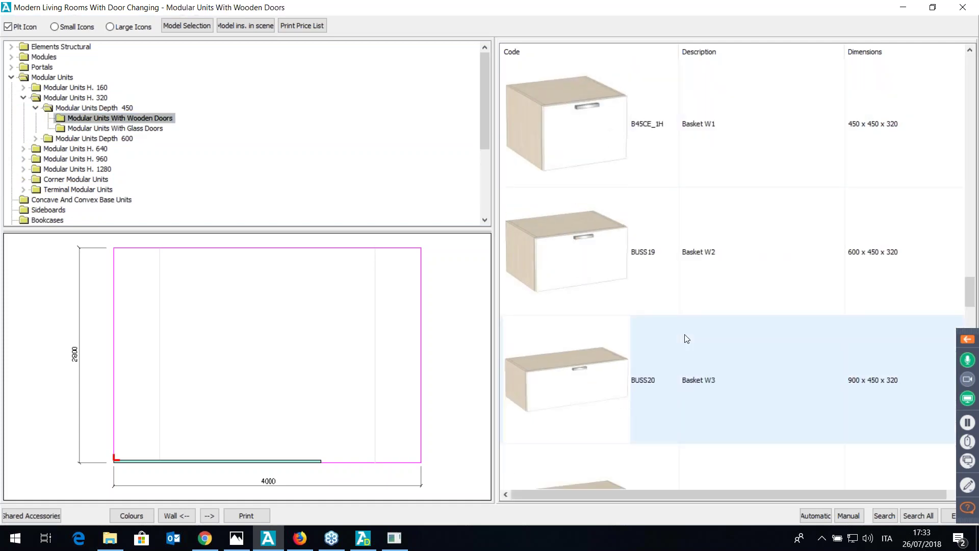
pyautogui.click(595, 386)
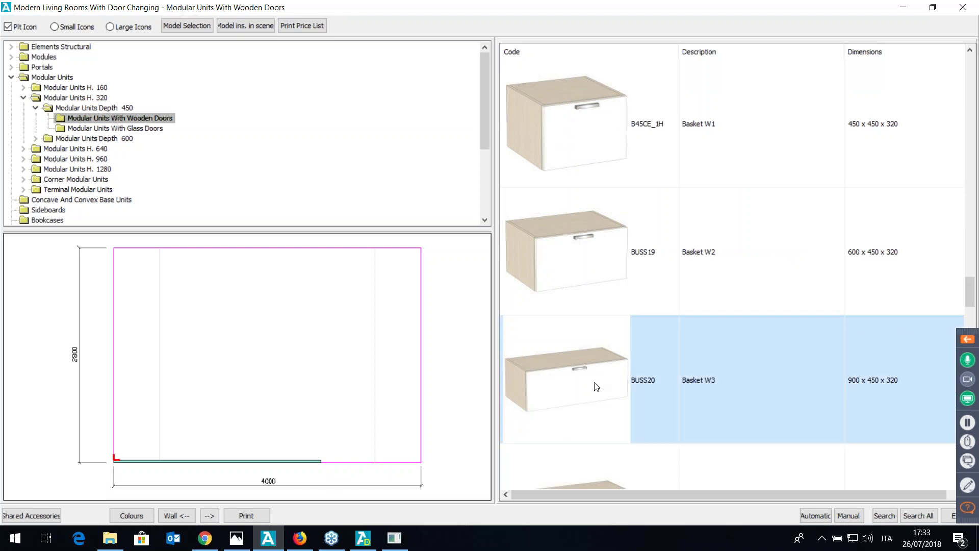
pyautogui.doubleClick(615, 379)
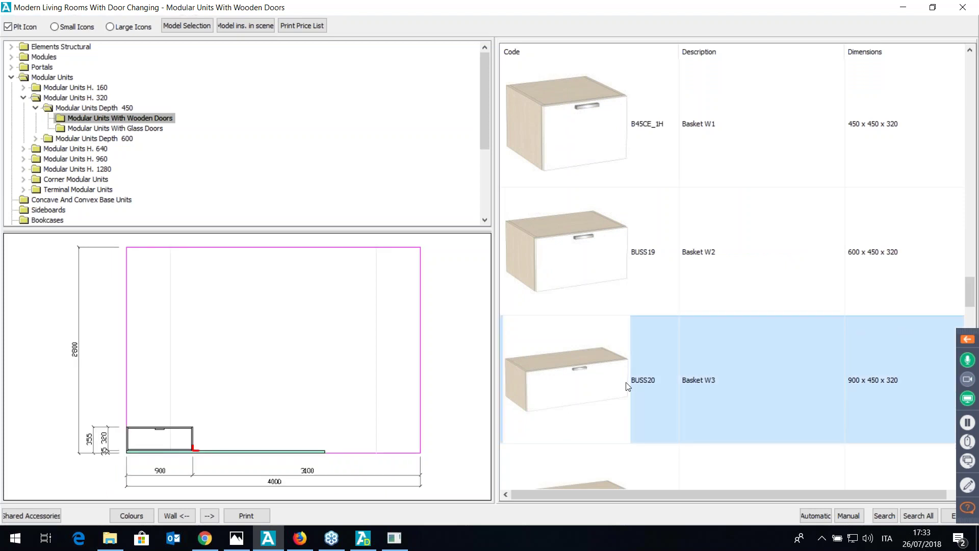
# - Add the BUSS181 element with drawer and two open spaces, followed by a second BUSS20 Basket W3, along the plinth
pyautogui.scroll(-4, 627, 386)
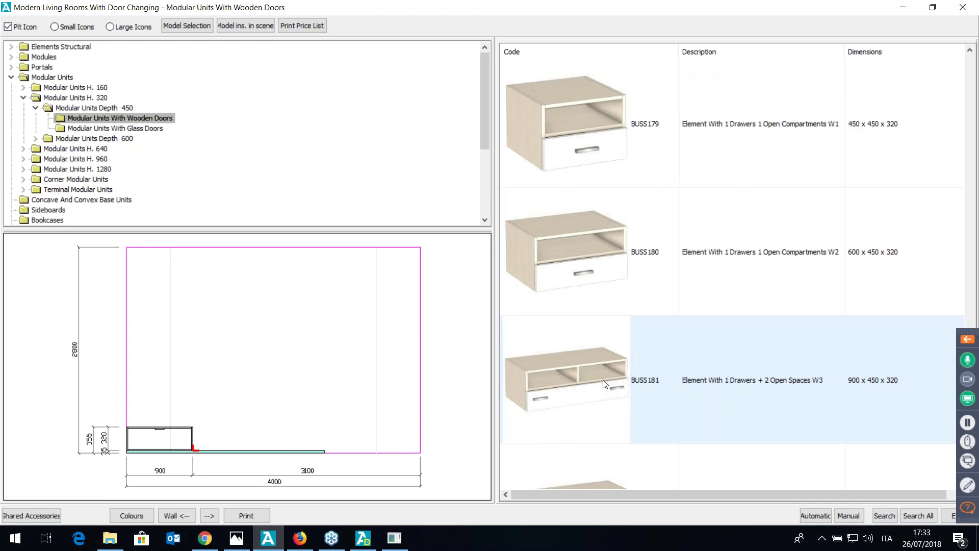
pyautogui.doubleClick(604, 384)
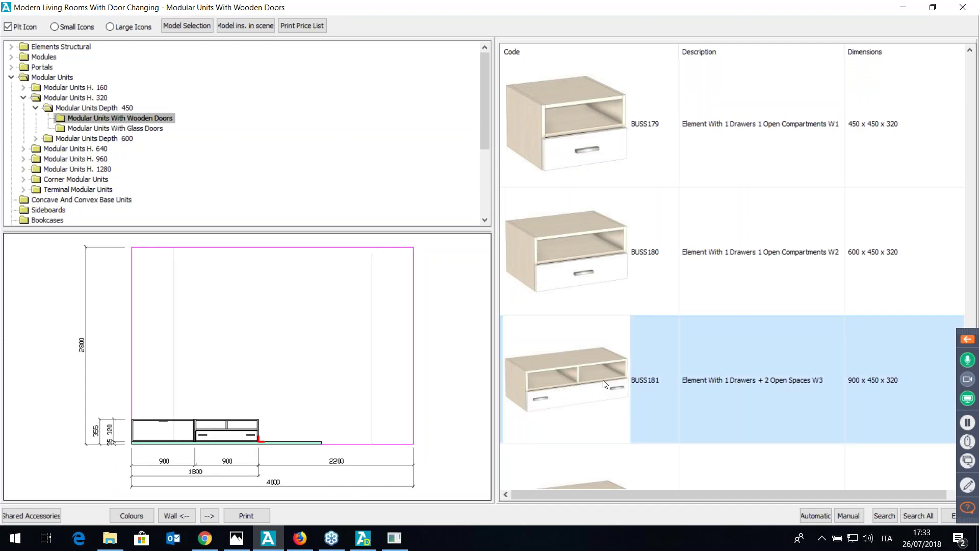
pyautogui.scroll(3, 604, 383)
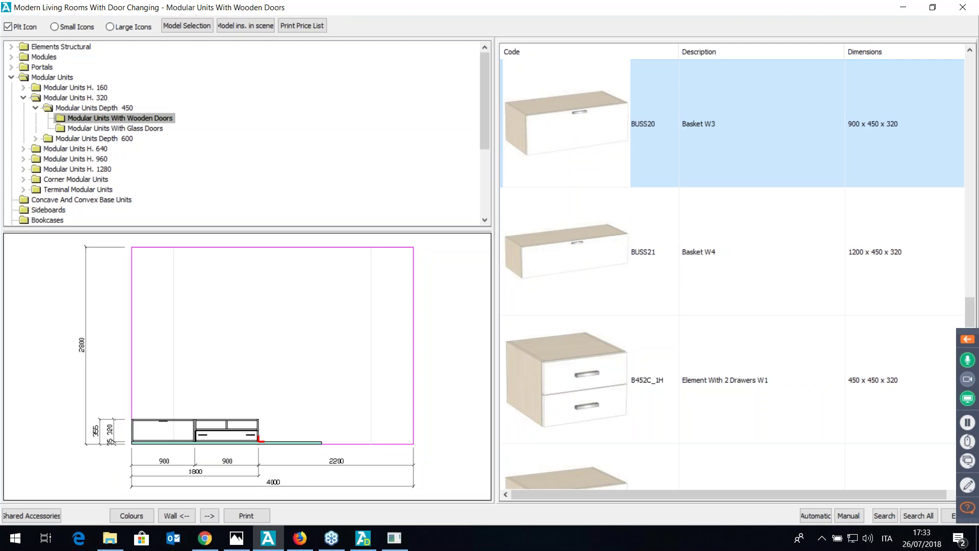
# - Cover the row of base units with a 2700 mm wide TOP45 top of depth 450 and return to the drawing
pyautogui.click(133, 418)
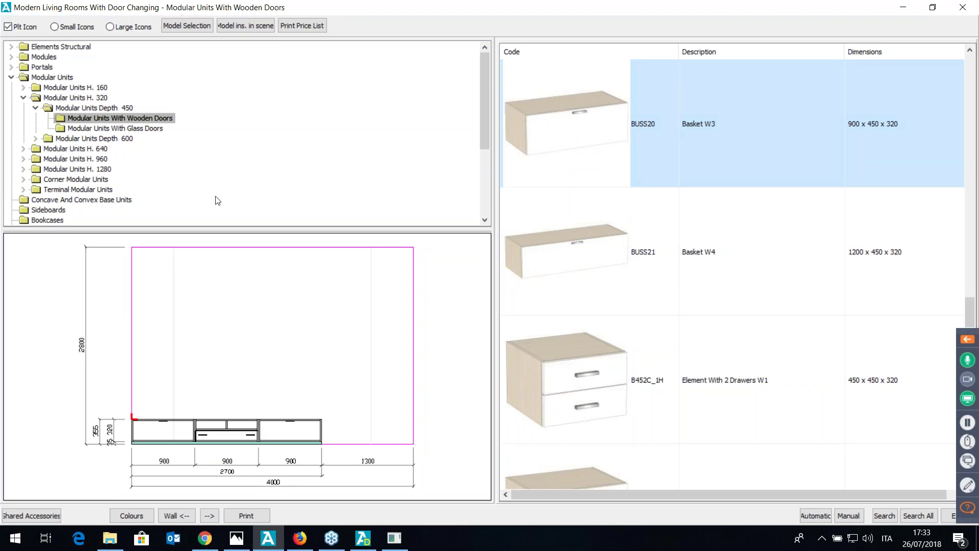
pyautogui.scroll(-4, 218, 200)
pyautogui.click(66, 210)
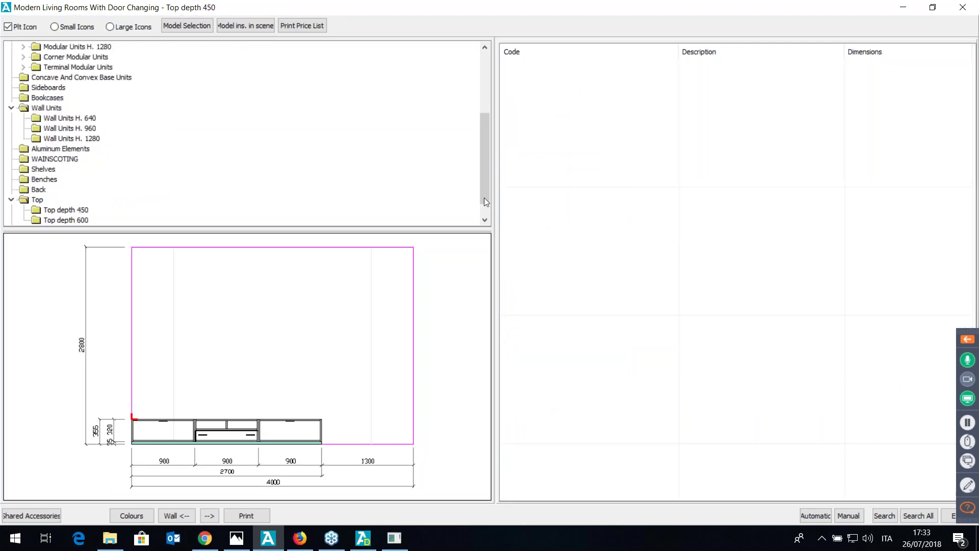
pyautogui.click(613, 131)
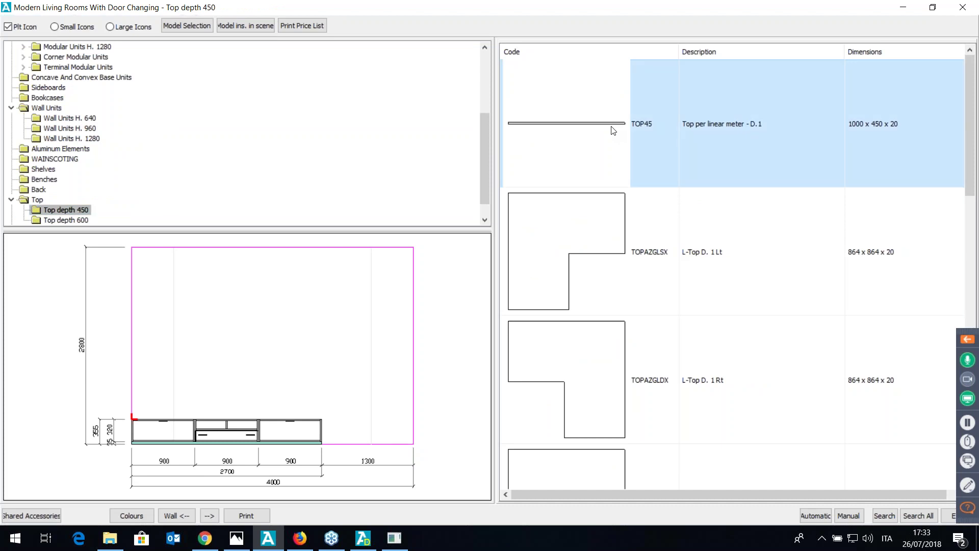
pyautogui.doubleClick(614, 131)
pyautogui.write('2')
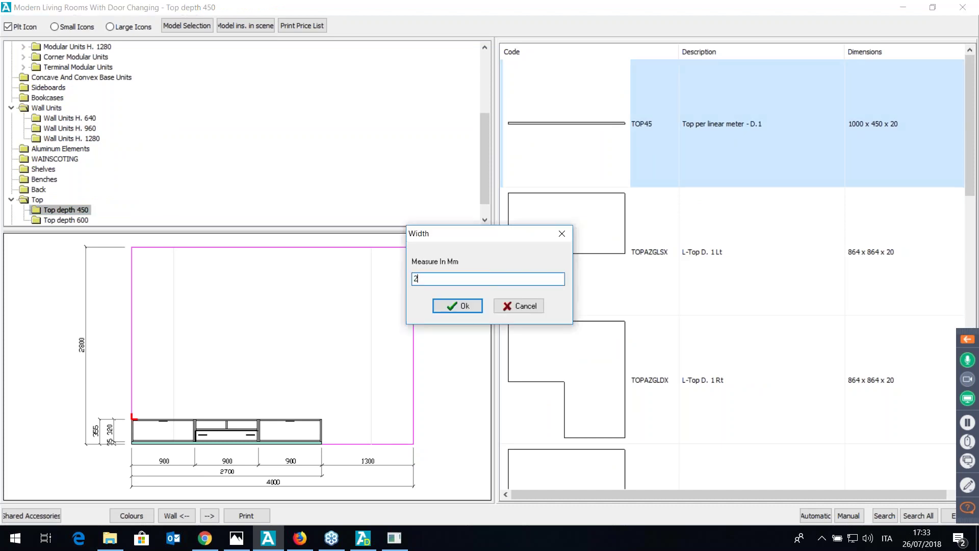
pyautogui.write('700')
pyautogui.press('Return')
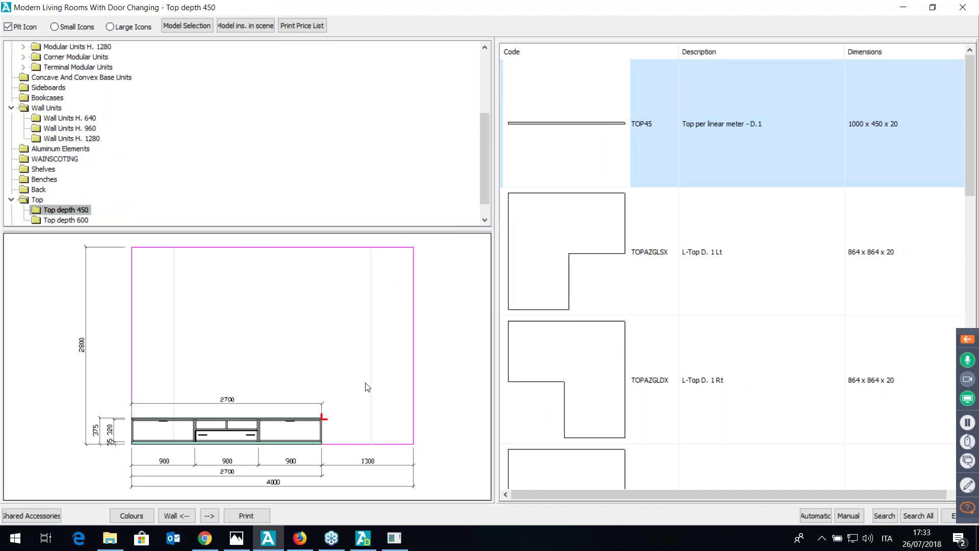
pyautogui.click(943, 514)
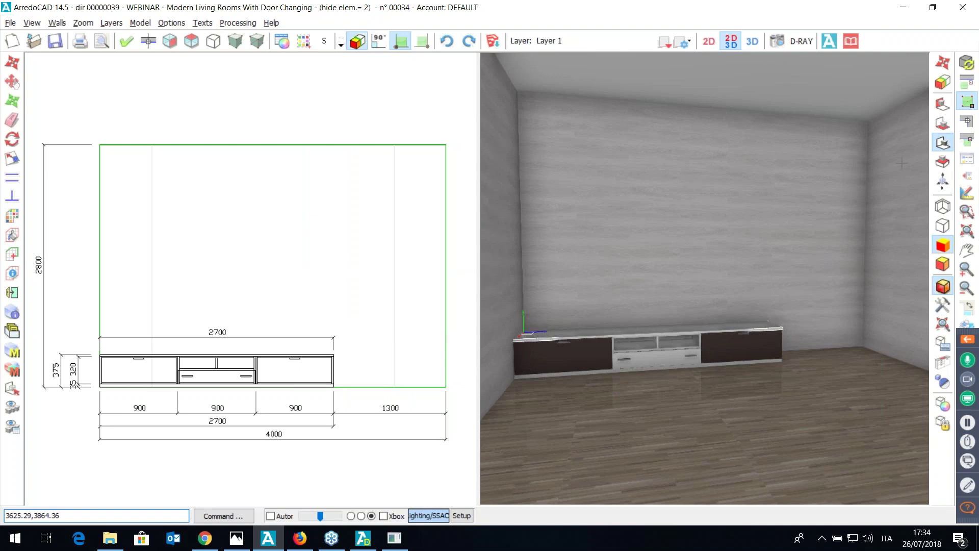
# - Place a BUSS17 Flap Element W 3 from the H. 320, depth 450 wooden-door modular units at the wall's left edge, about 1265 mm above the floor
pyautogui.click(967, 175)
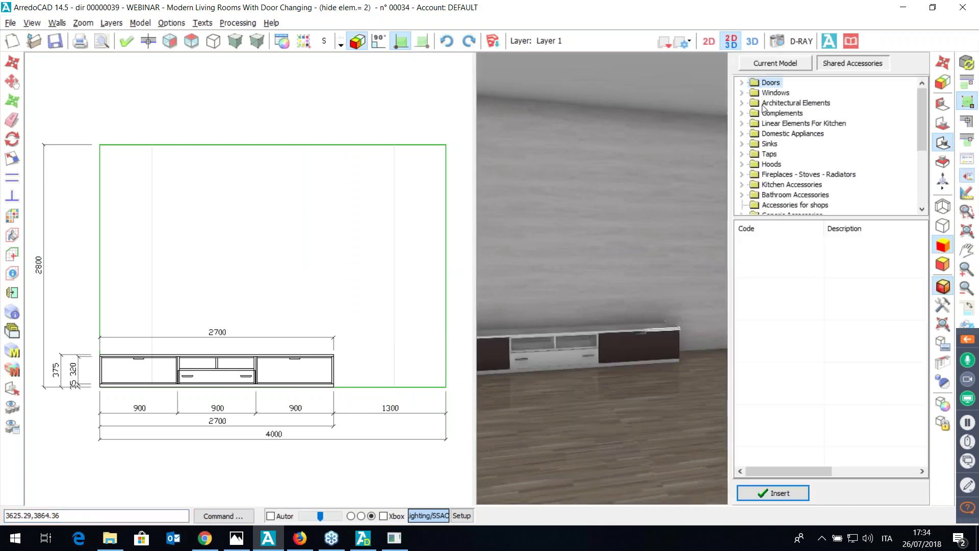
pyautogui.click(773, 64)
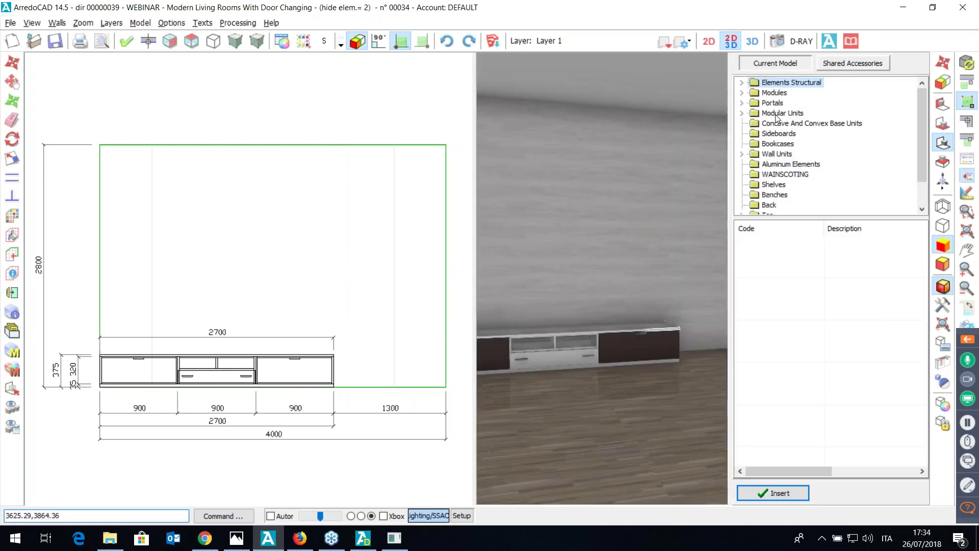
pyautogui.click(742, 113)
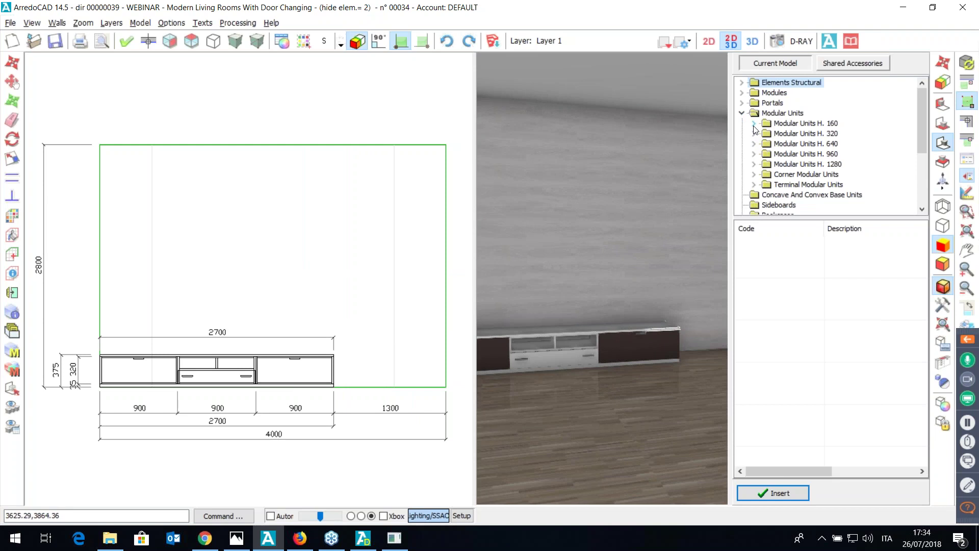
pyautogui.click(754, 133)
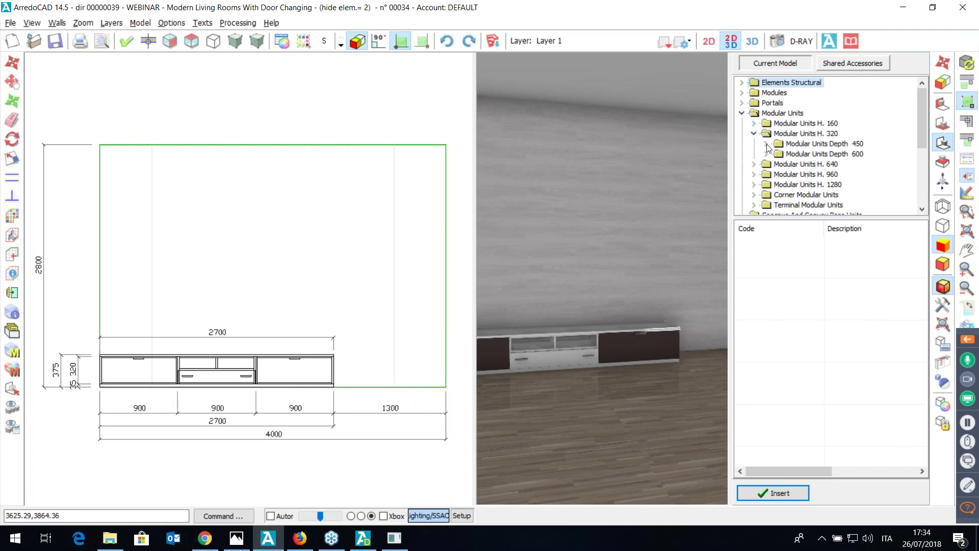
pyautogui.click(766, 144)
pyautogui.click(817, 154)
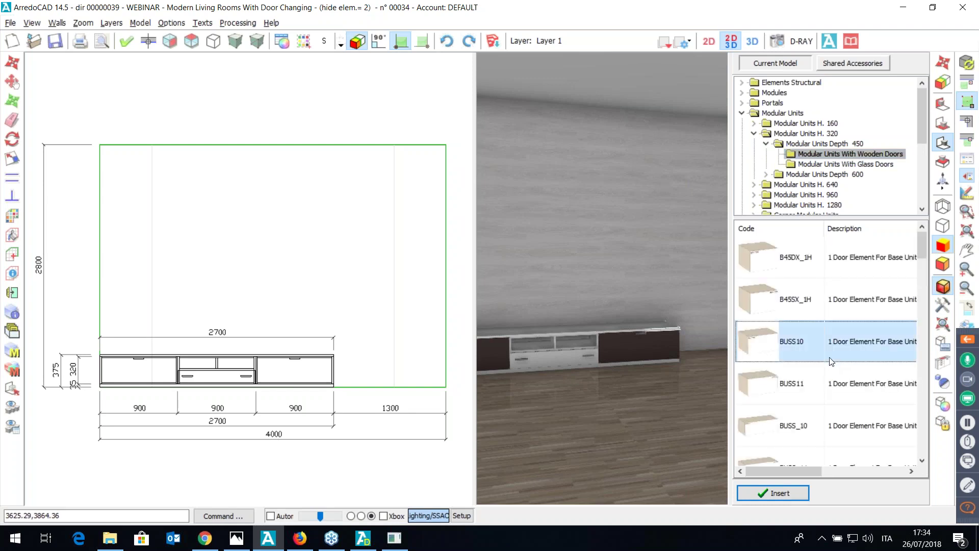
pyautogui.scroll(-2, 830, 364)
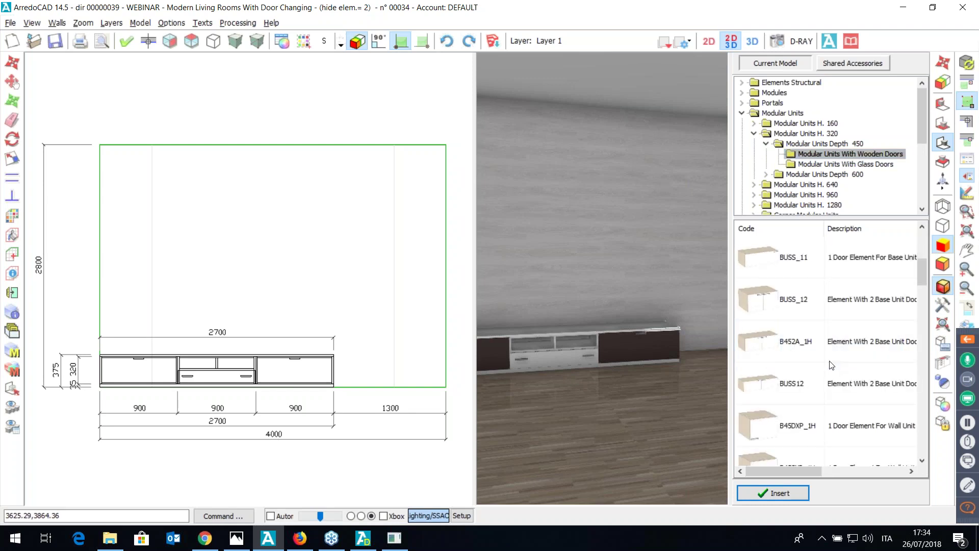
pyautogui.scroll(-6, 829, 365)
pyautogui.scroll(-4, 830, 375)
pyautogui.doubleClick(797, 383)
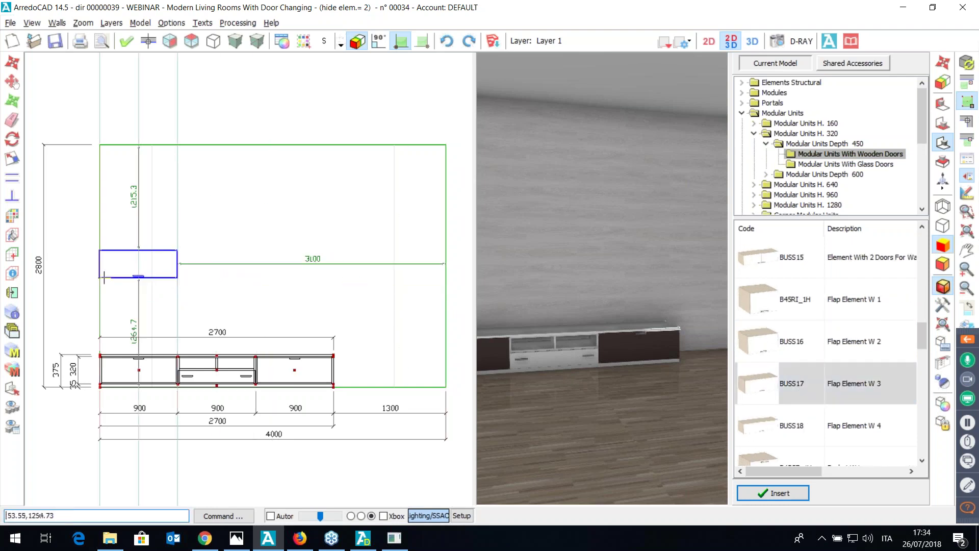
pyautogui.click(104, 277)
# - Add three more BUSS17 flap elements beside and above the first wall unit, forming a block two wide and two high
pyautogui.click(177, 278)
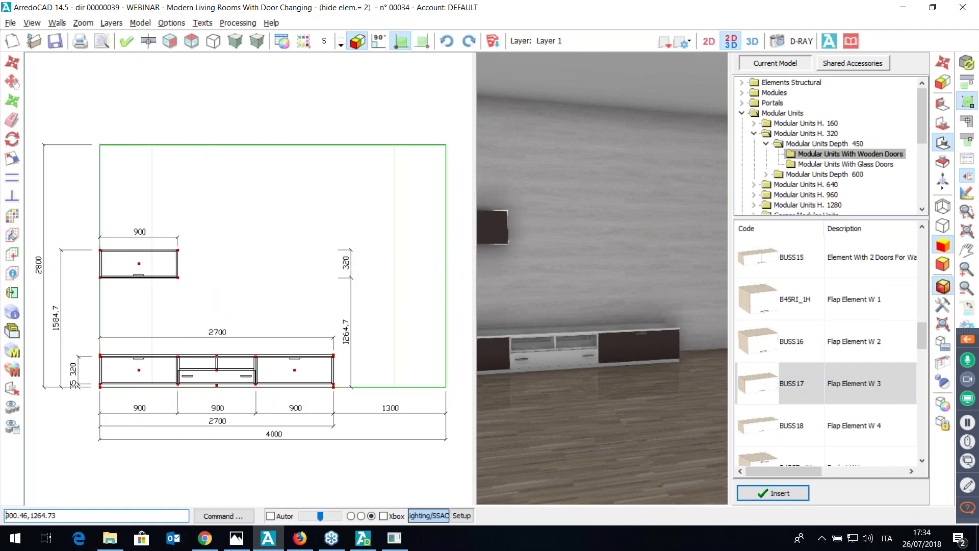
pyautogui.click(178, 250)
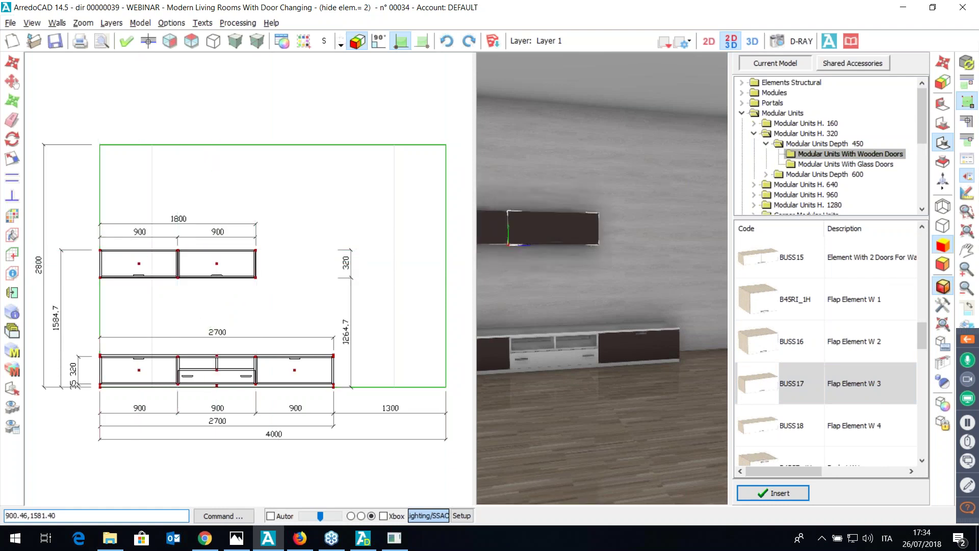
pyautogui.click(100, 250)
pyautogui.press('Escape')
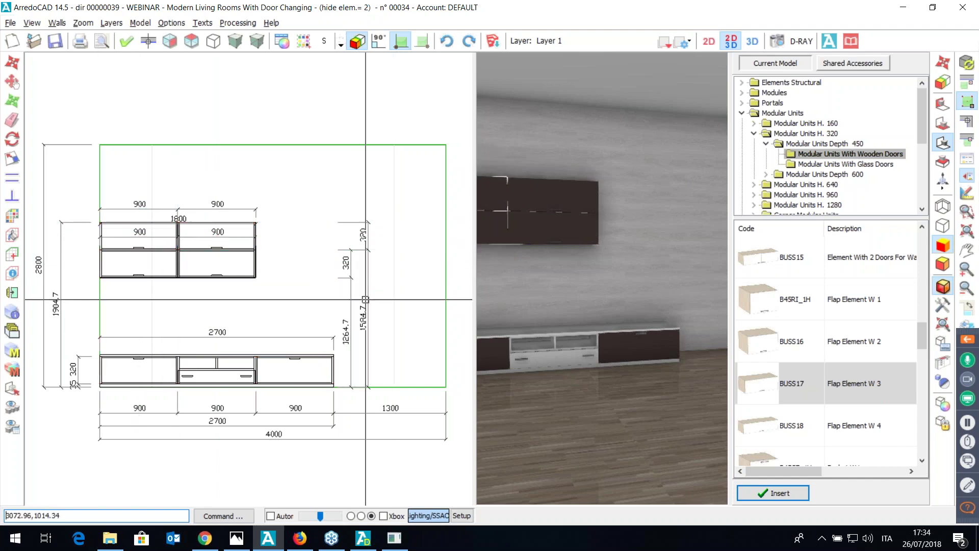
# - Remove the handles from all the wall and base units with the Remove Handles macro for the living zone
pyautogui.moveTo(603, 277); pyautogui.dragTo(602, 279, button='middle')
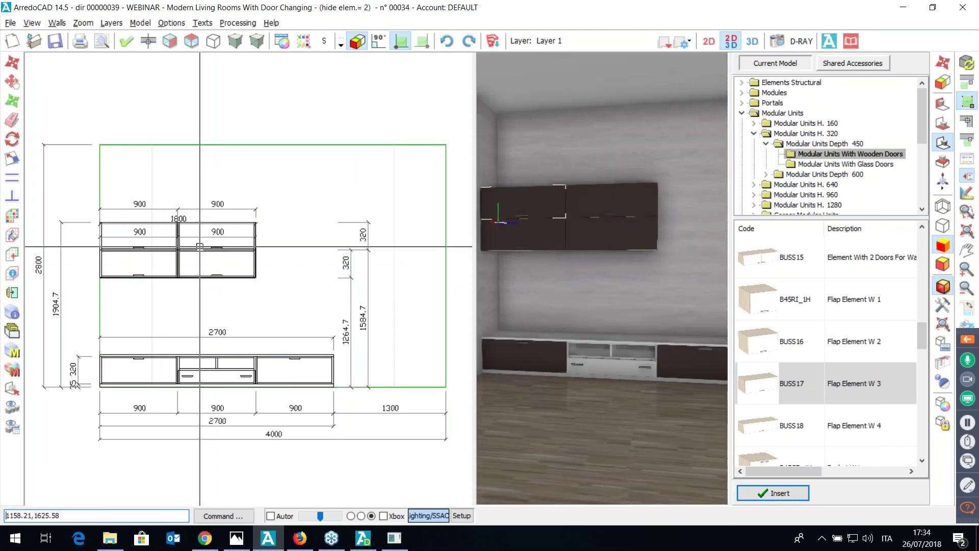
pyautogui.moveTo(74, 212); pyautogui.dragTo(353, 399)
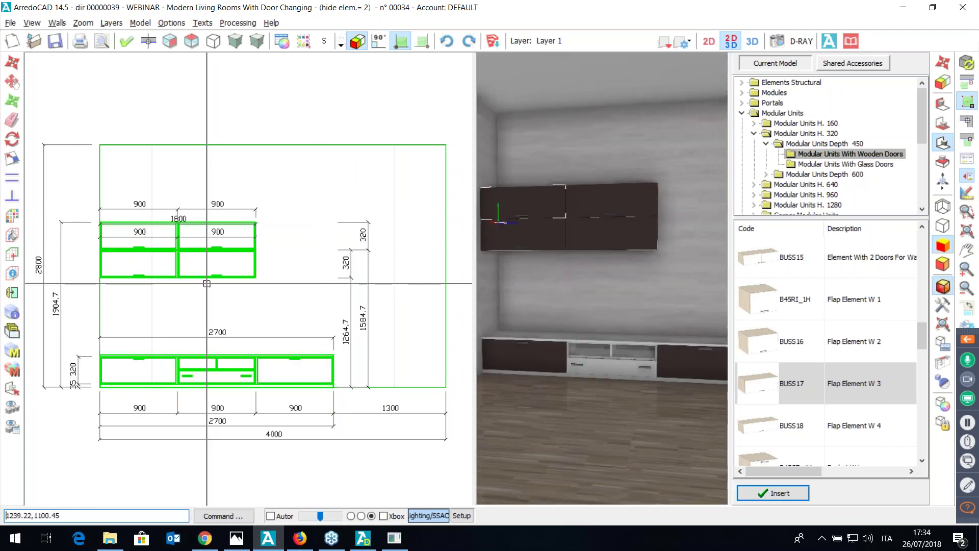
pyautogui.click(11, 355)
pyautogui.click(455, 292)
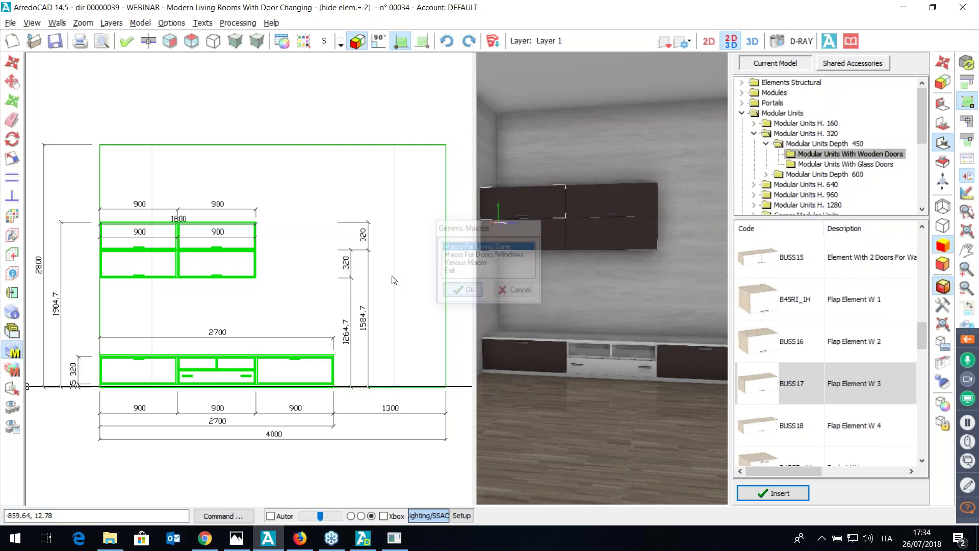
pyautogui.click(326, 211)
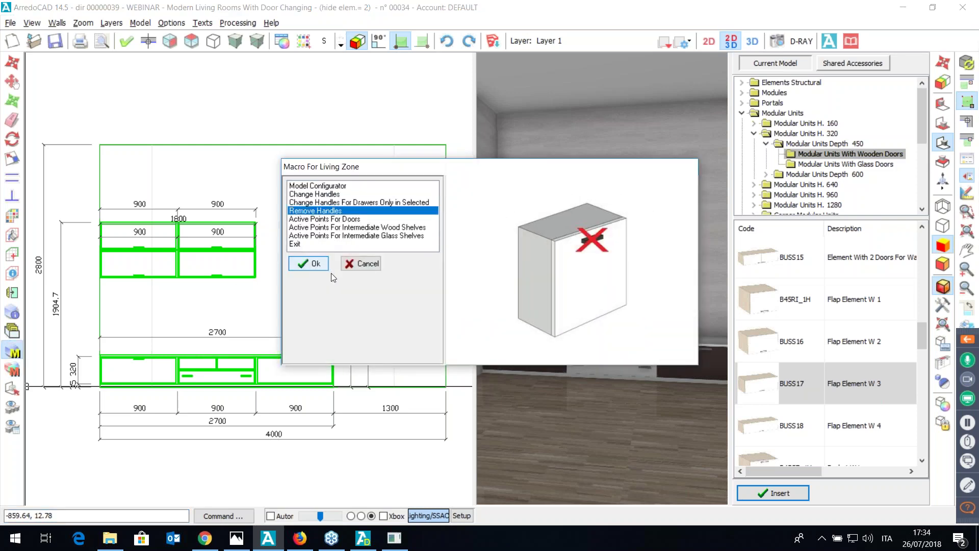
pyautogui.click(321, 265)
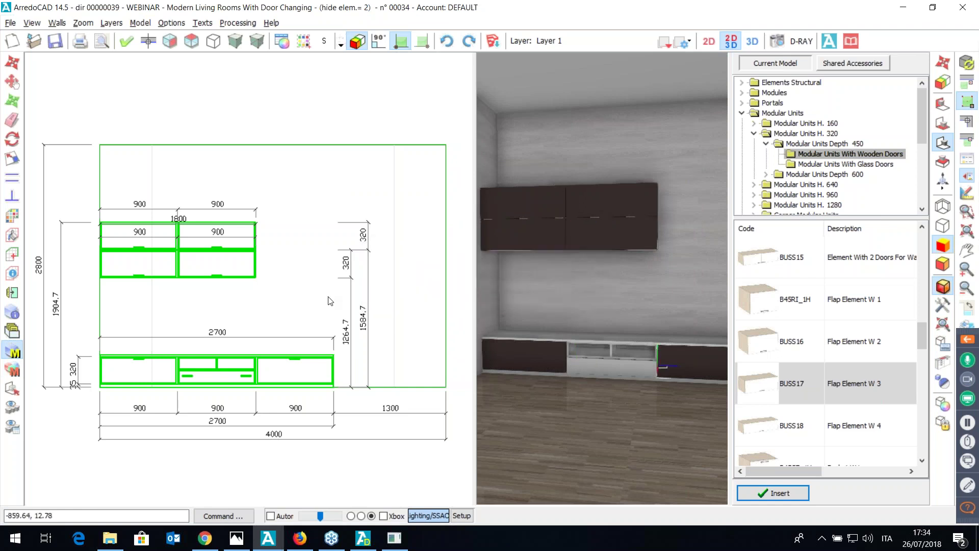
pyautogui.click(321, 262)
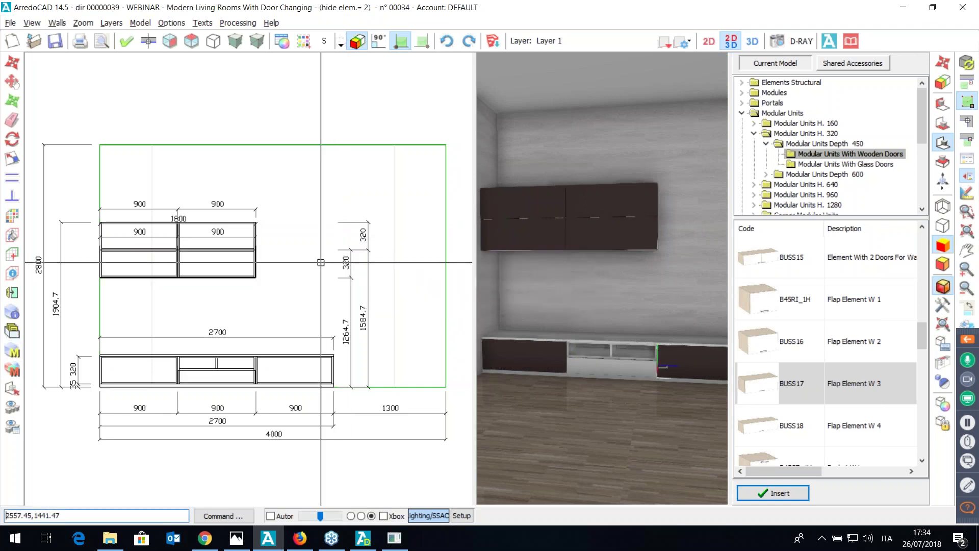
# - Insert a 5FIA428 Side H. 5 Modules from the depth 428 structural sides at floor level against the base units' right end
pyautogui.click(742, 112)
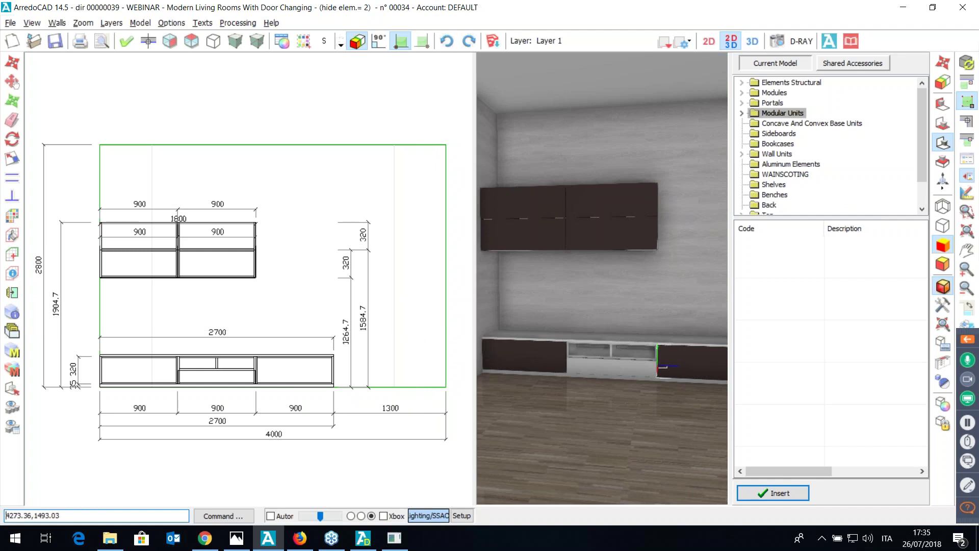
pyautogui.click(742, 83)
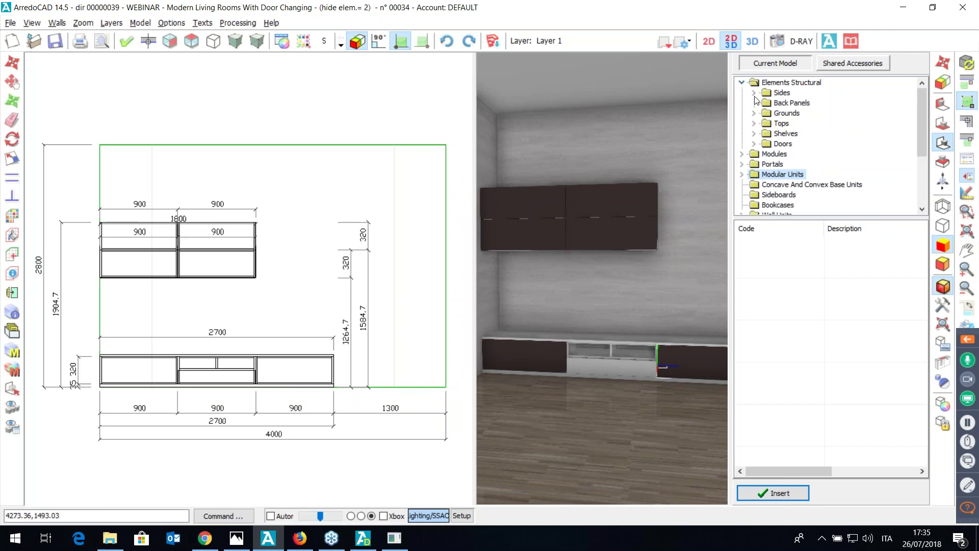
pyautogui.click(754, 93)
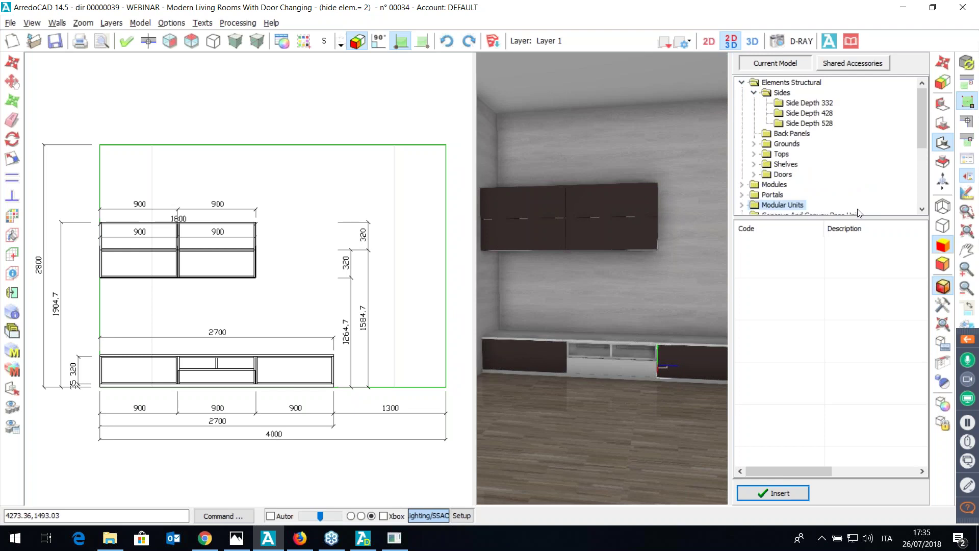
pyautogui.click(809, 113)
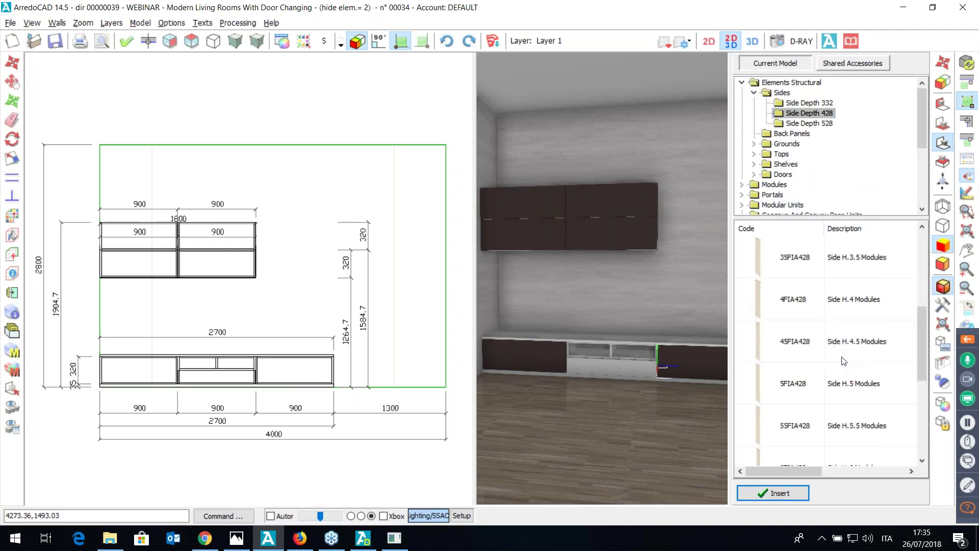
pyautogui.scroll(-1, 813, 273)
pyautogui.click(792, 263)
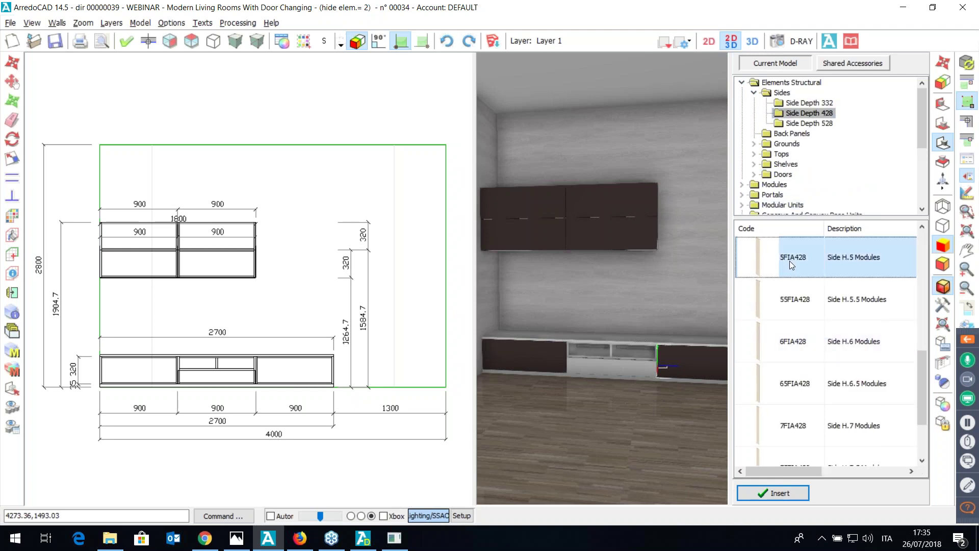
pyautogui.doubleClick(789, 261)
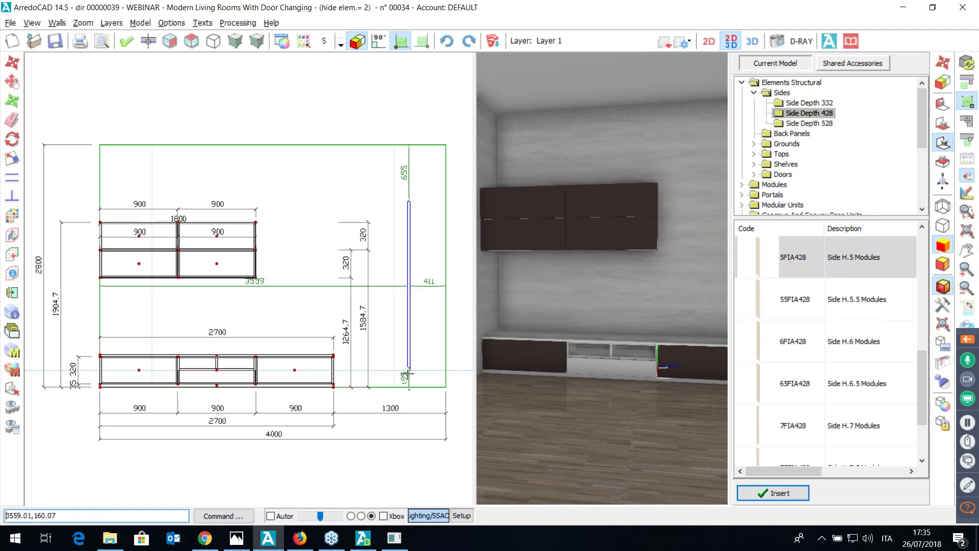
pyautogui.click(333, 388)
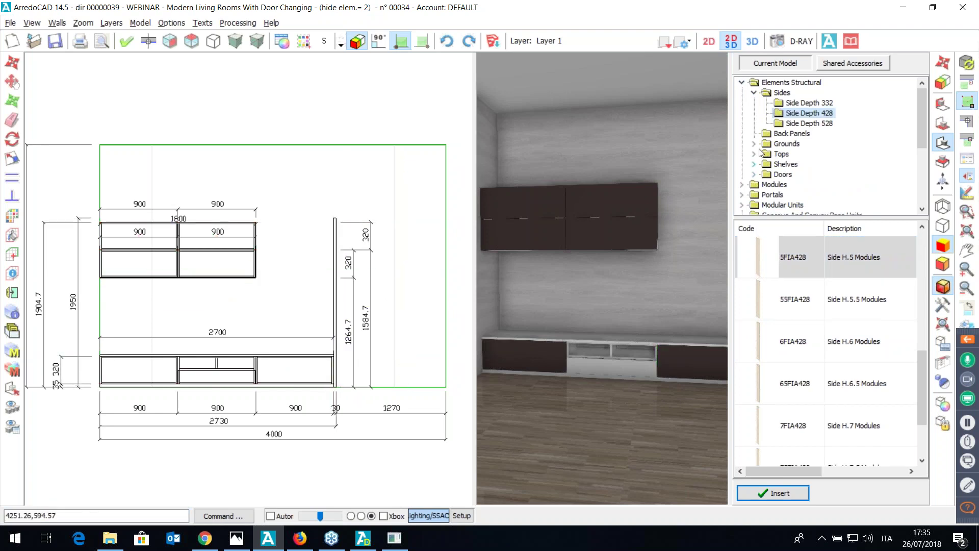
# - Insert a RIP42890 Wooden Ground W.3 for depth 428 at floor level, starting from the side panel's lower right corner
pyautogui.click(754, 144)
pyautogui.click(821, 163)
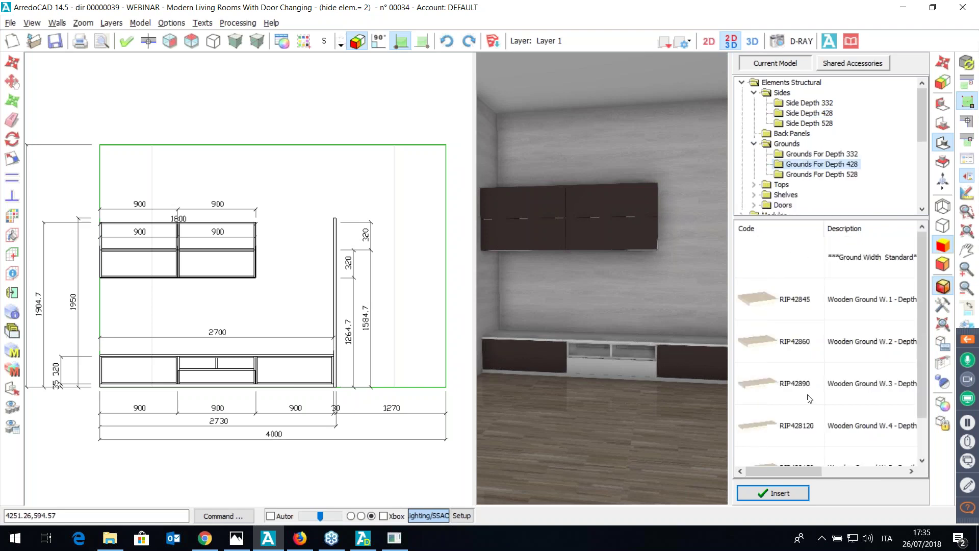
pyautogui.doubleClick(813, 388)
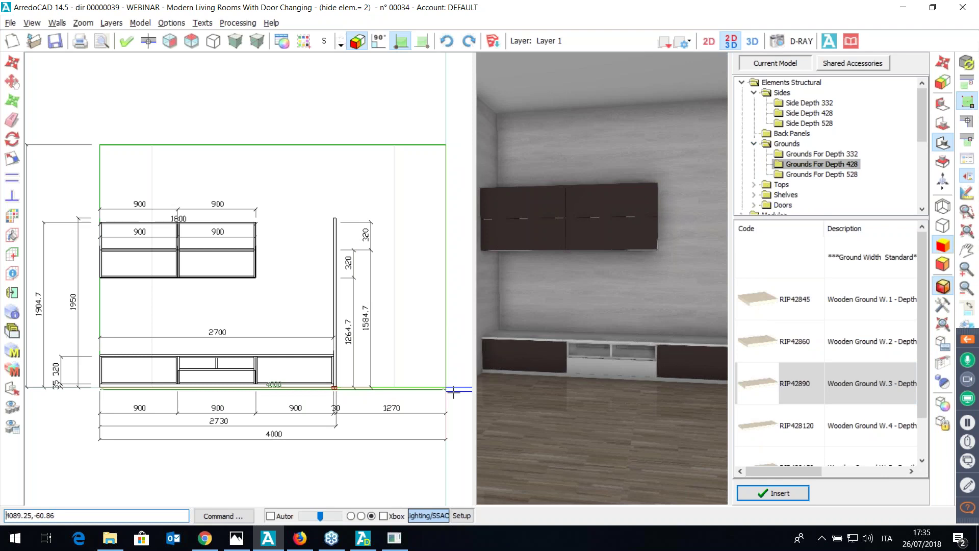
pyautogui.scroll(4, 355, 397)
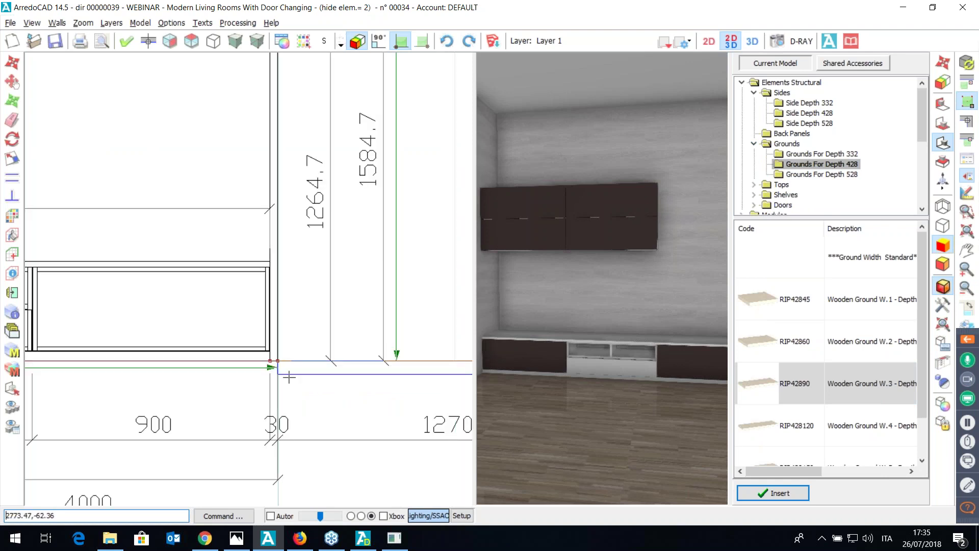
pyautogui.click(276, 360)
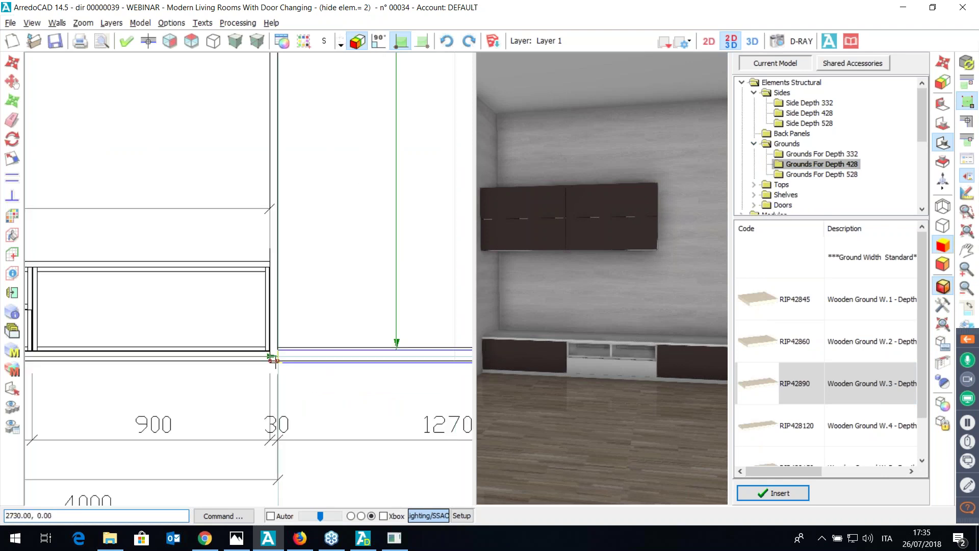
# - Insert a RIP42890 Wooden Top W.3 for depth 428 extending right from the side panel's upper end
pyautogui.click(753, 144)
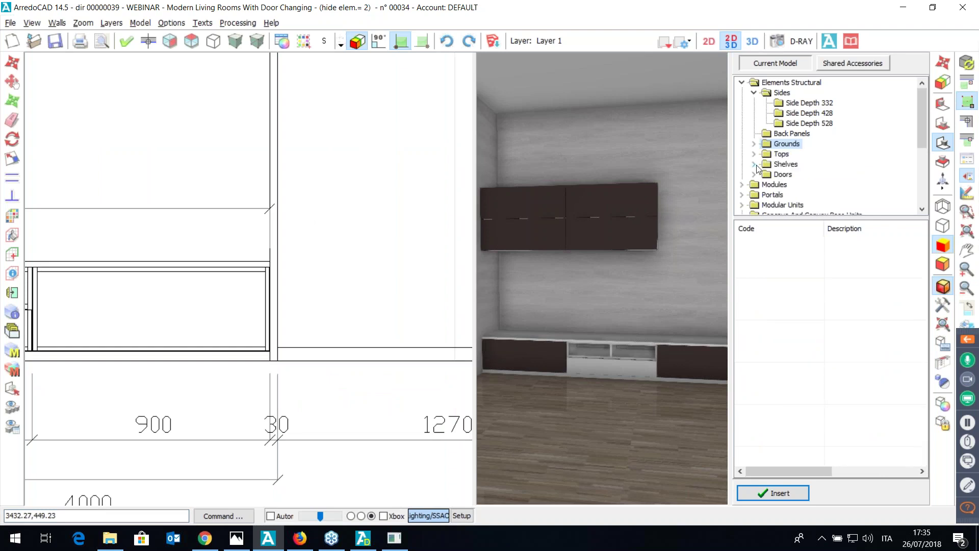
pyautogui.click(754, 154)
pyautogui.click(816, 175)
pyautogui.click(795, 341)
pyautogui.click(796, 383)
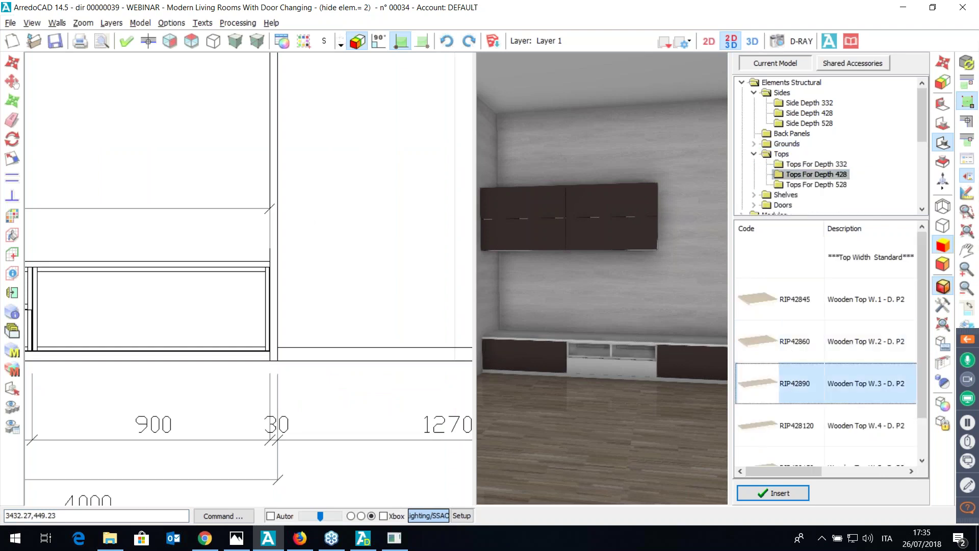
pyautogui.click(772, 493)
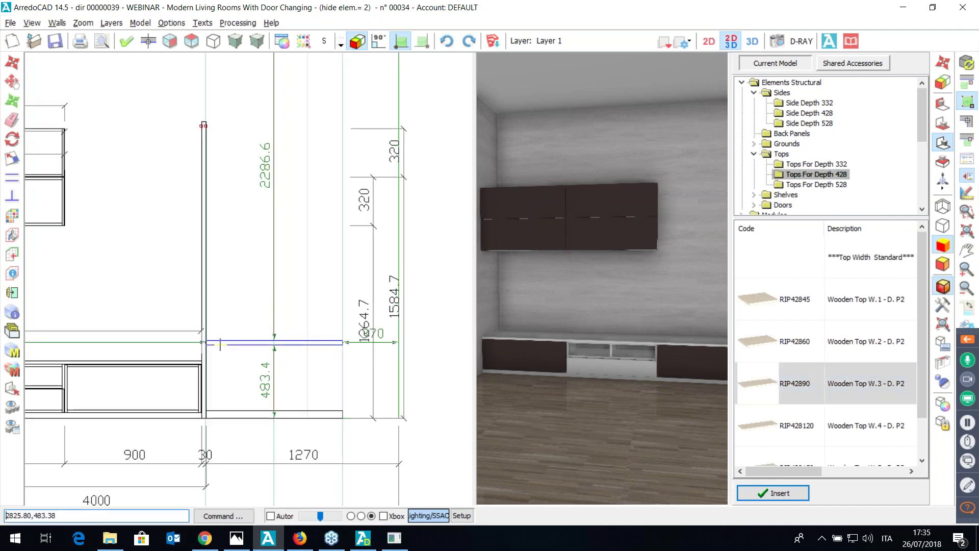
pyautogui.click(204, 125)
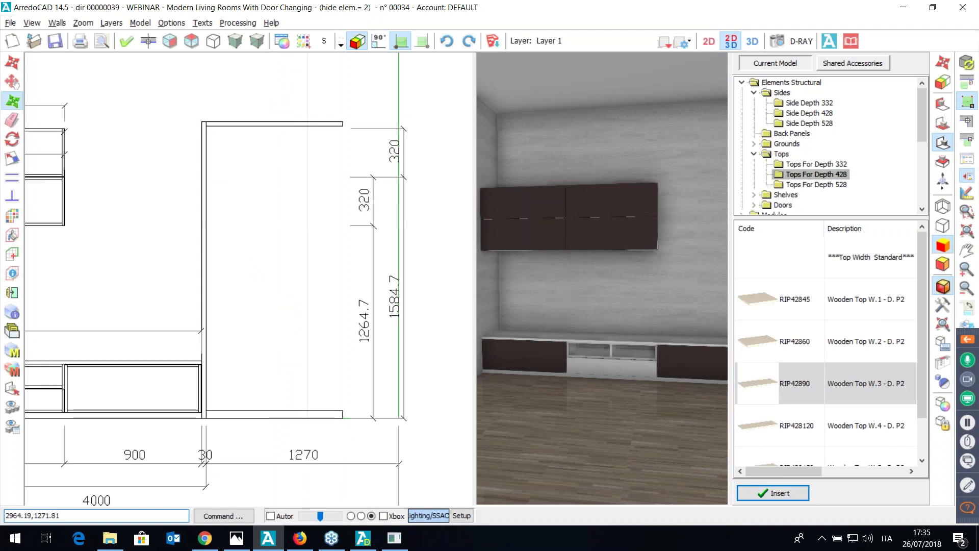
# - Copy the 5FIA428 side panel to the right end of the wooden top to close the frame
pyautogui.click(205, 234)
pyautogui.scroll(3, 223, 138)
pyautogui.moveTo(243, 140); pyautogui.dragTo(203, 233, button='middle')
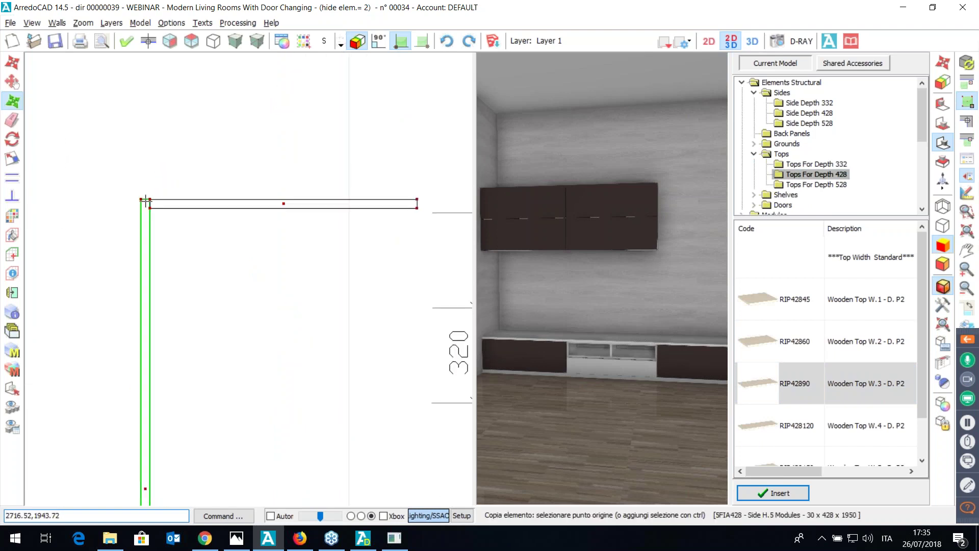
pyautogui.click(145, 200)
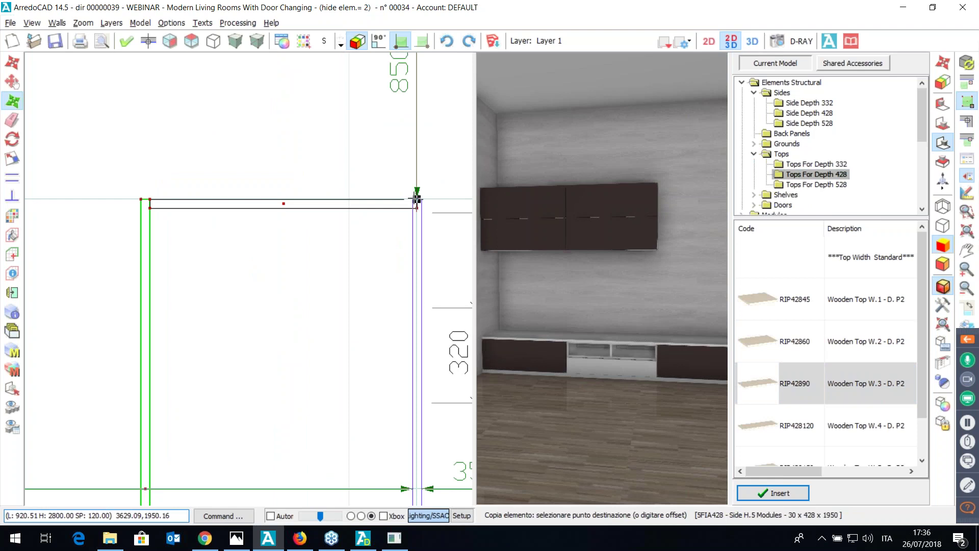
pyautogui.click(417, 199)
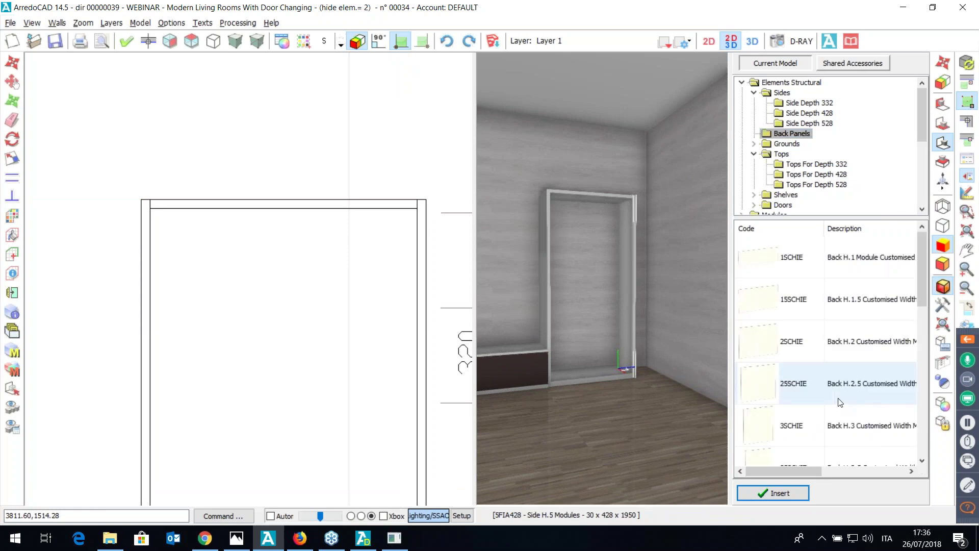
# - Insert a 5SCHIE Back H.5 custom-width back panel into the tall frame, starting from its lower left inner corner
pyautogui.scroll(-3, 834, 395)
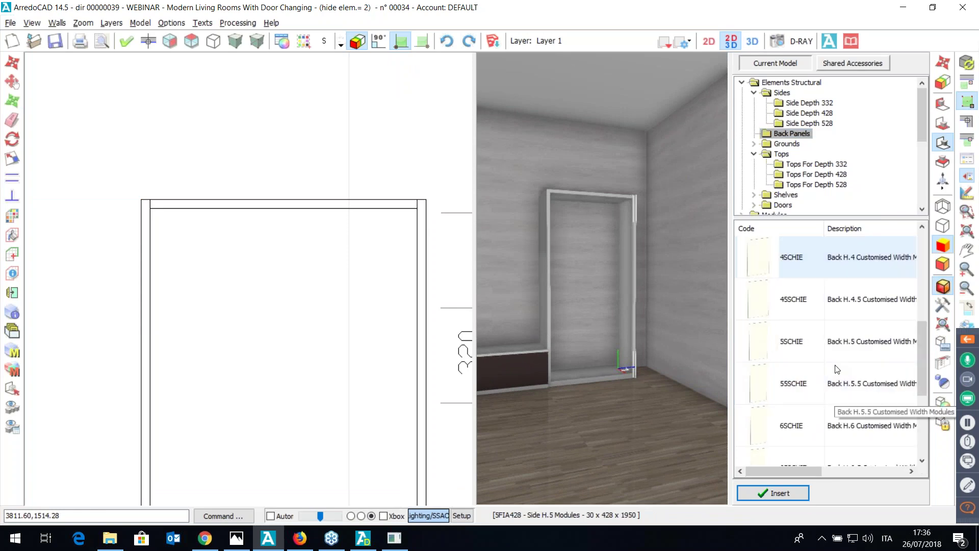
pyautogui.click(836, 341)
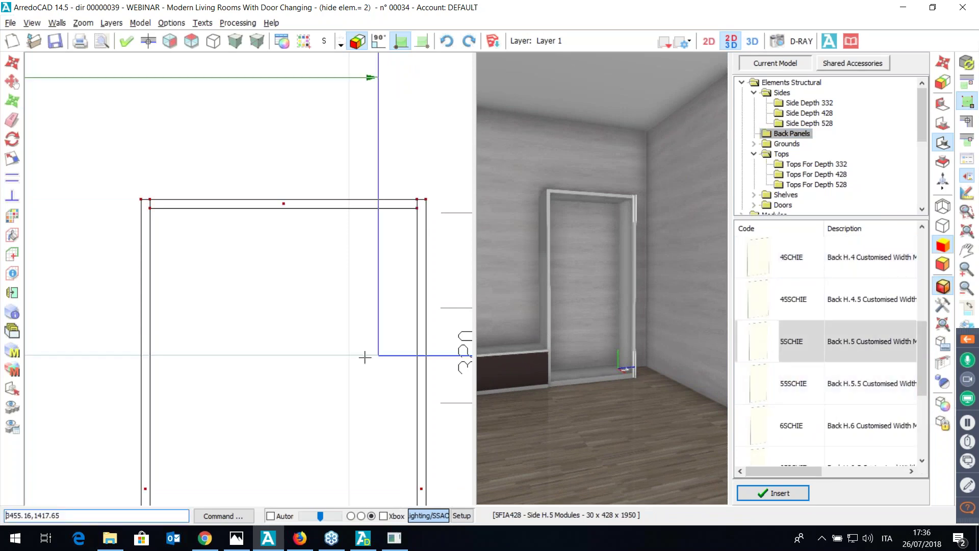
pyautogui.scroll(-3, 364, 356)
pyautogui.click(261, 388)
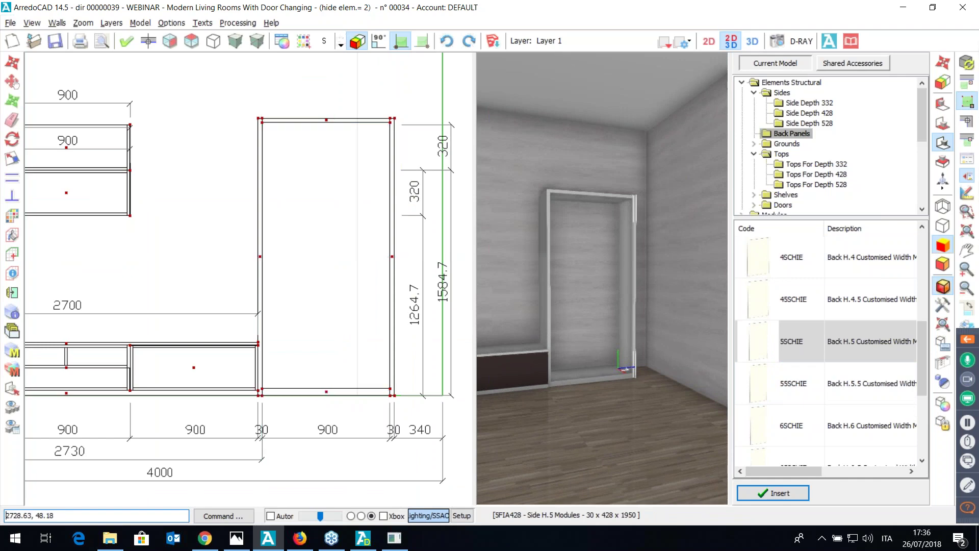
pyautogui.click(461, 300)
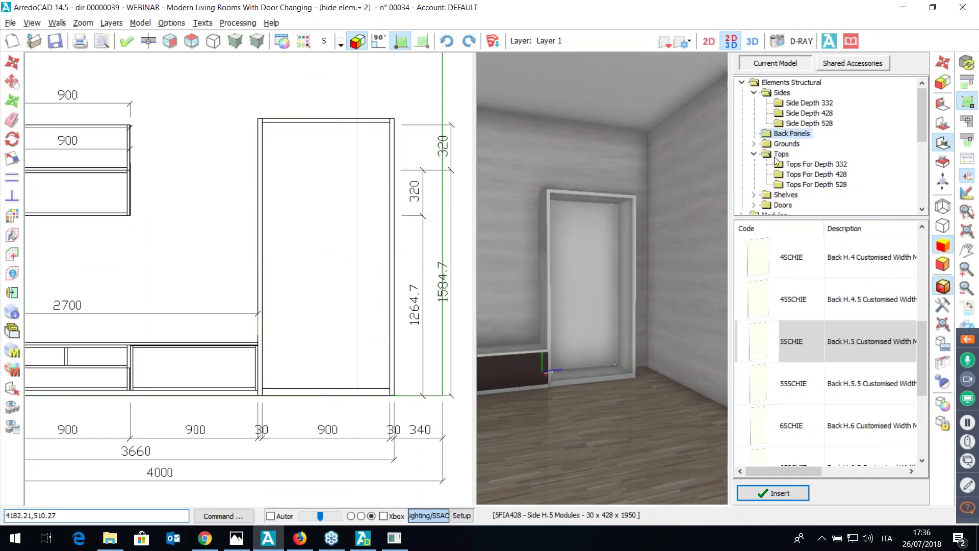
# - Insert three RIP41890 Wooden Middle Shelf W.3 for depth 428 at the three lowest shelf points above the frame's ground panel
pyautogui.click(754, 154)
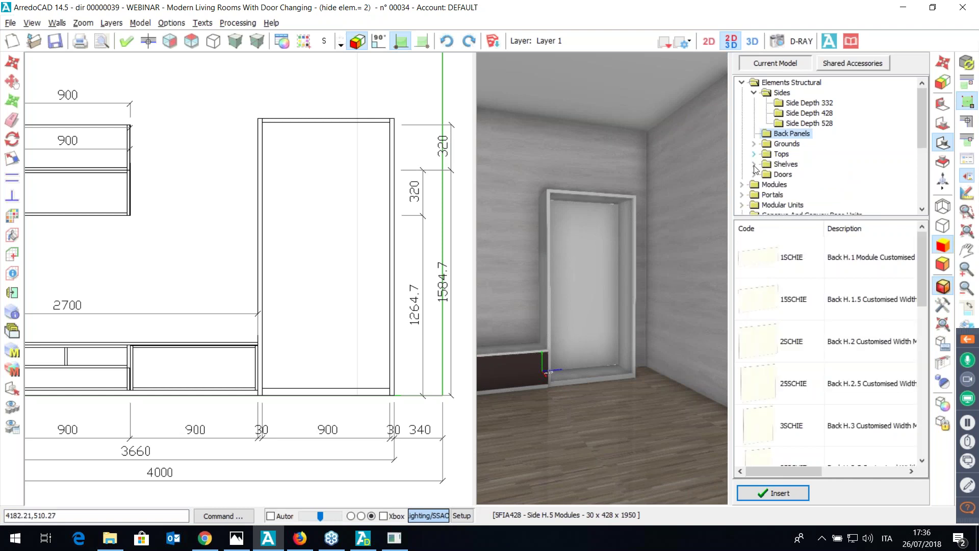
pyautogui.click(754, 164)
pyautogui.click(834, 195)
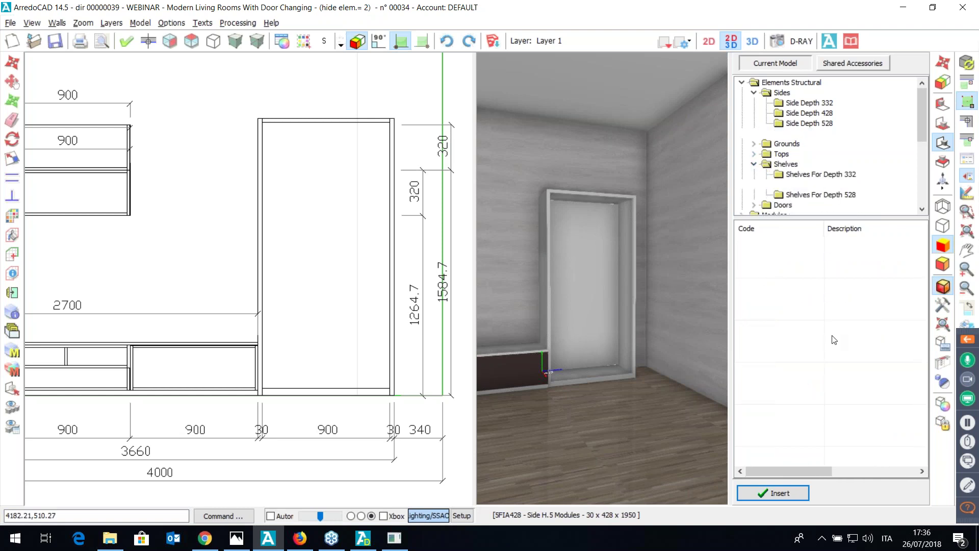
pyautogui.click(832, 391)
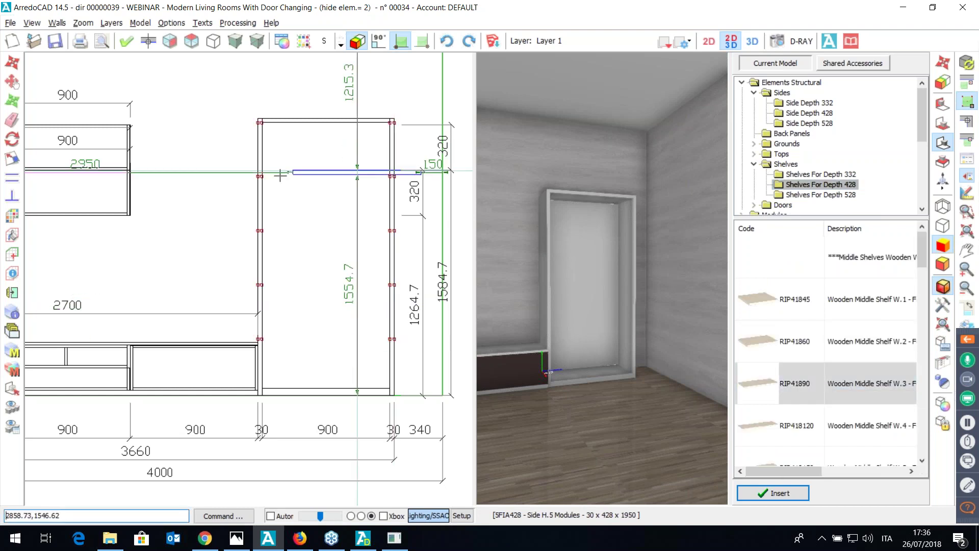
pyautogui.click(261, 338)
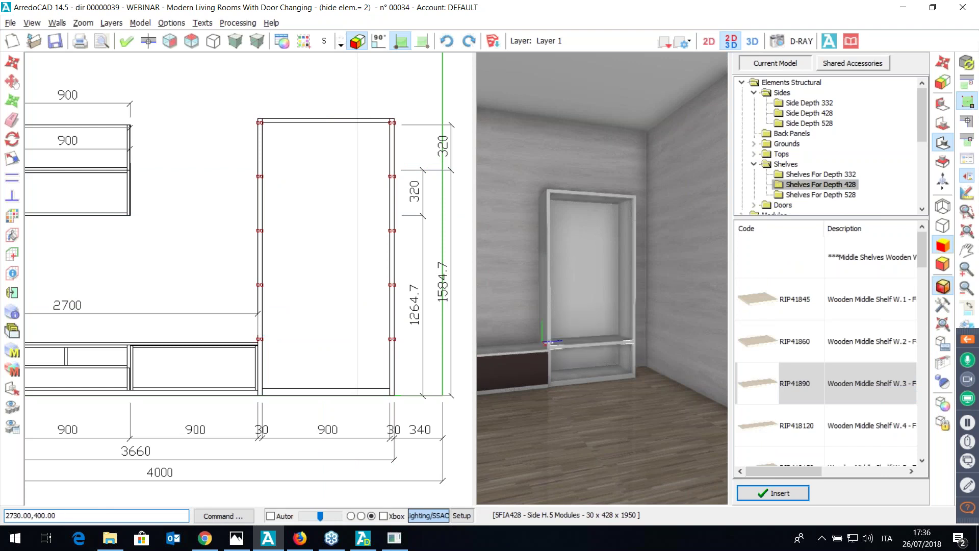
pyautogui.click(261, 285)
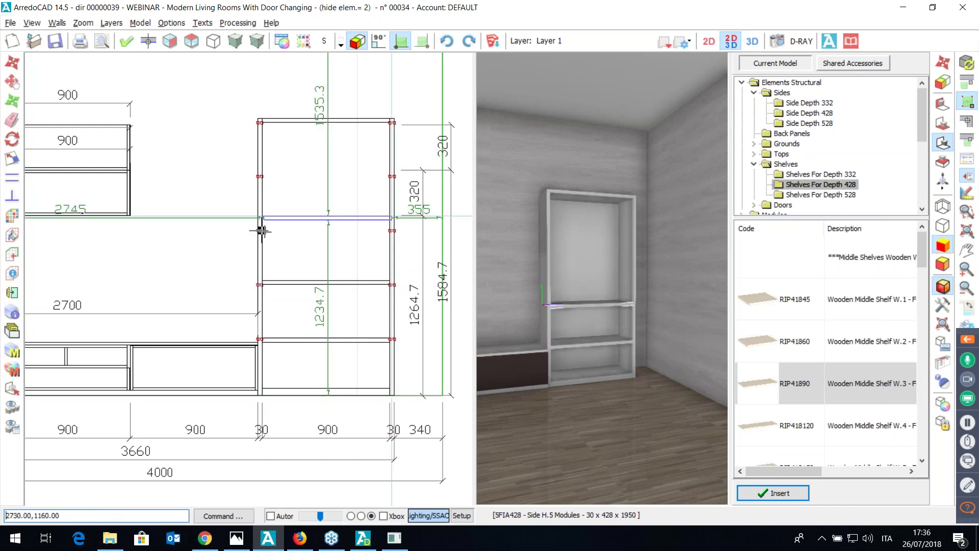
pyautogui.click(261, 231)
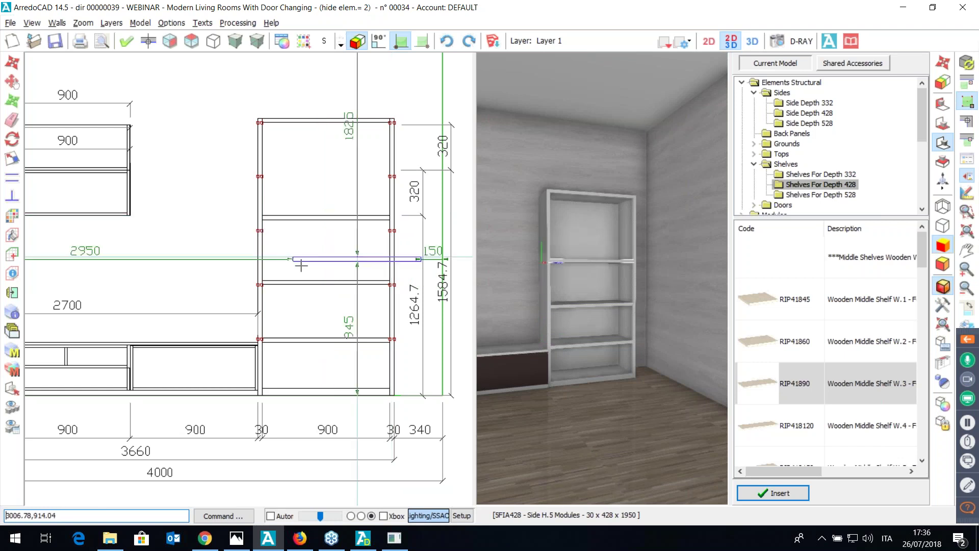
# - Insert ABL700BSX hinged wooden base unit doors at the frame's lower left corner, choosing 2 Doors and including the second door
pyautogui.click(754, 164)
pyautogui.click(754, 175)
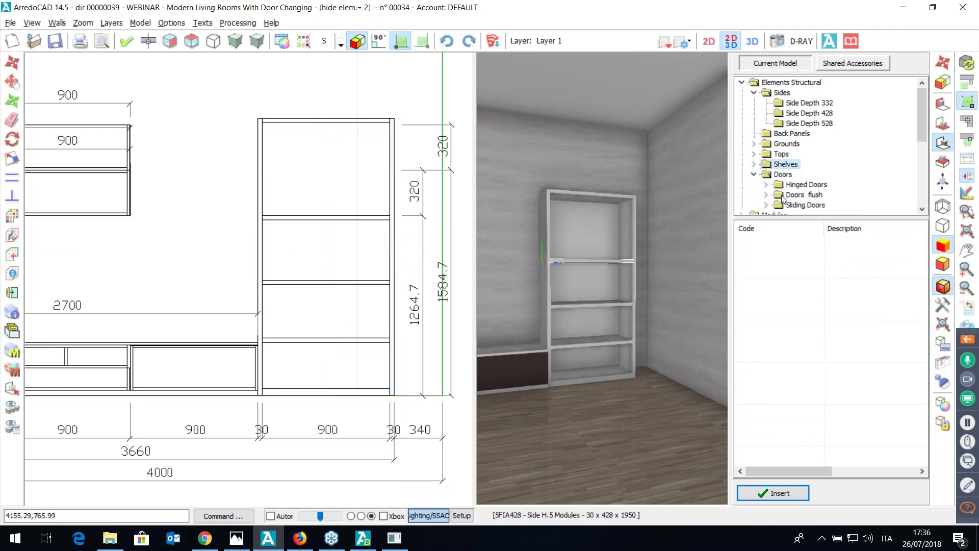
pyautogui.click(765, 184)
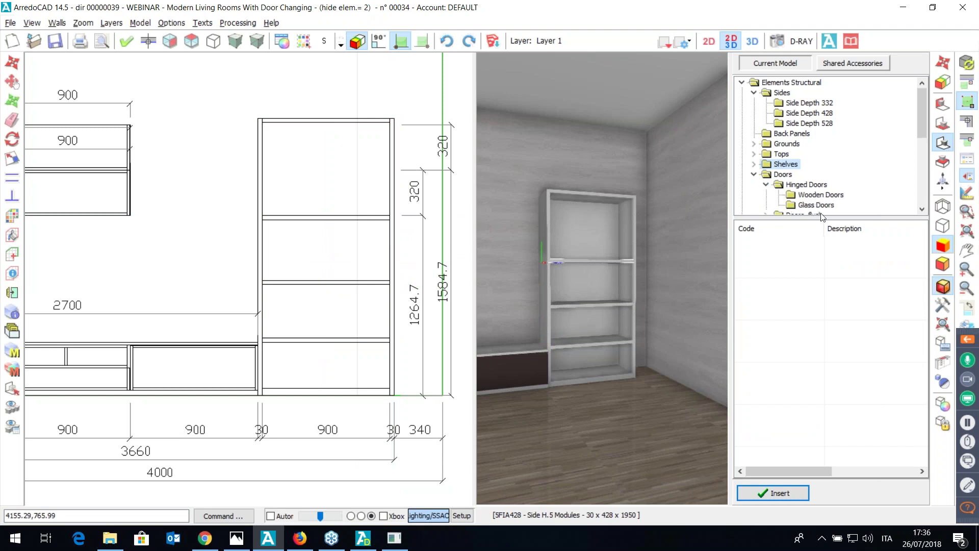
pyautogui.click(820, 194)
pyautogui.click(773, 430)
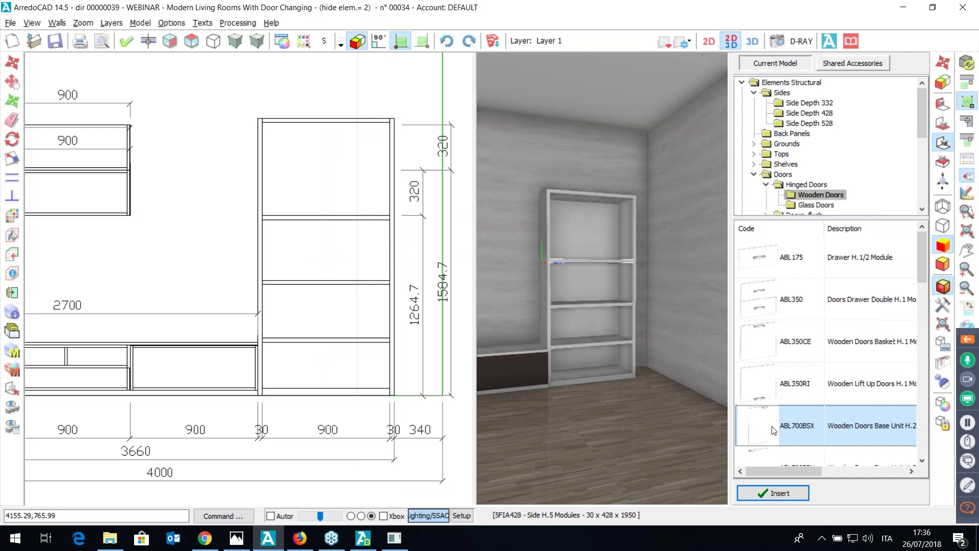
pyautogui.doubleClick(774, 430)
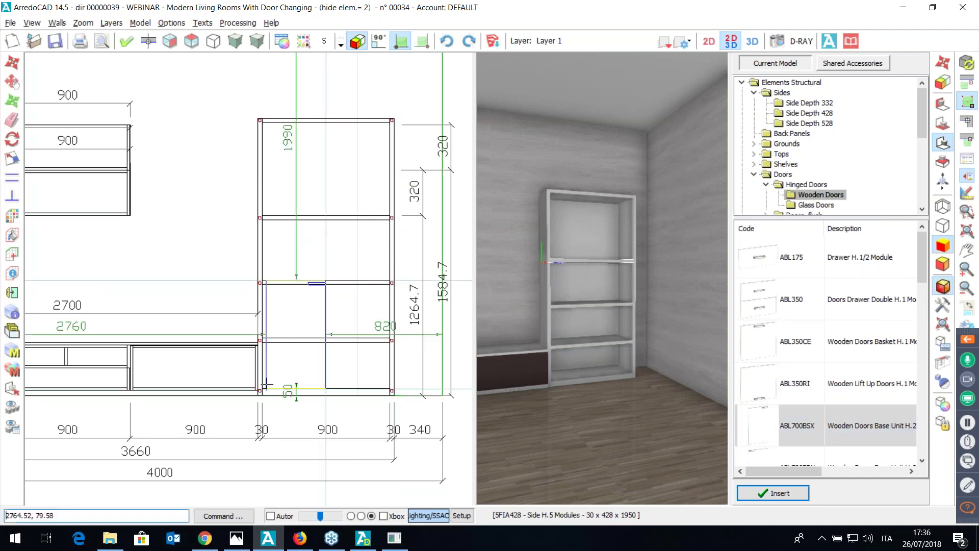
pyautogui.click(260, 391)
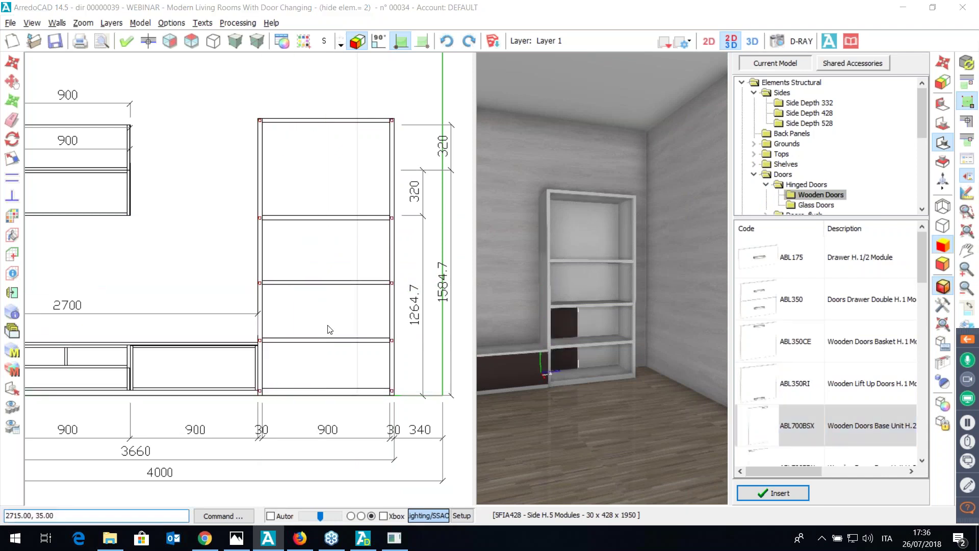
pyautogui.click(443, 263)
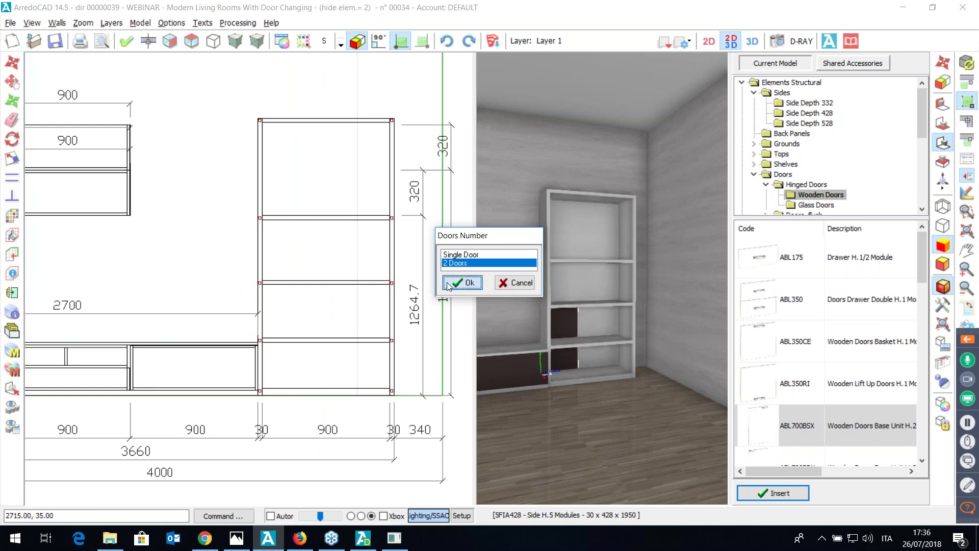
pyautogui.click(462, 283)
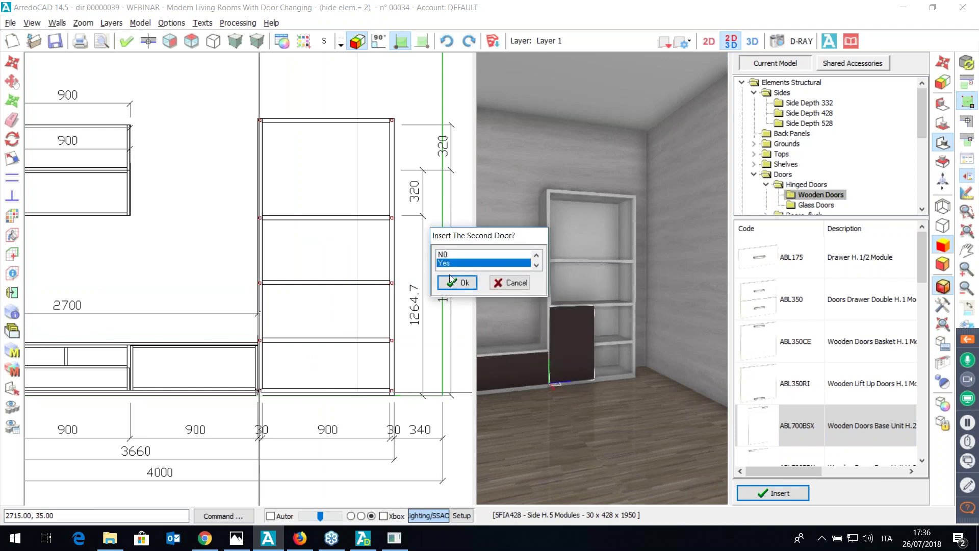
pyautogui.click(455, 282)
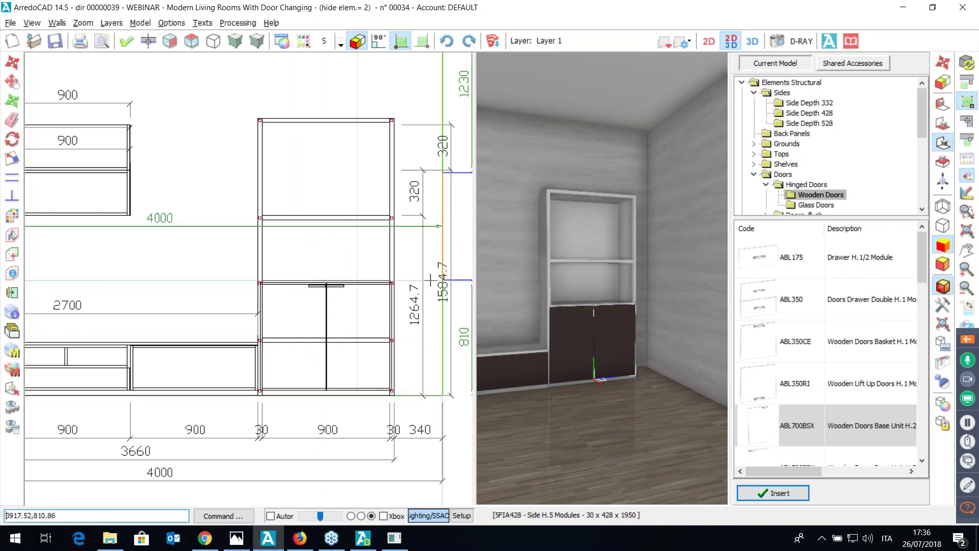
# - Insert ABV700BSX hinged glass doors from the left end of the frame's uppermost shelf, choosing 2 Doors and including the second door
pyautogui.click(816, 204)
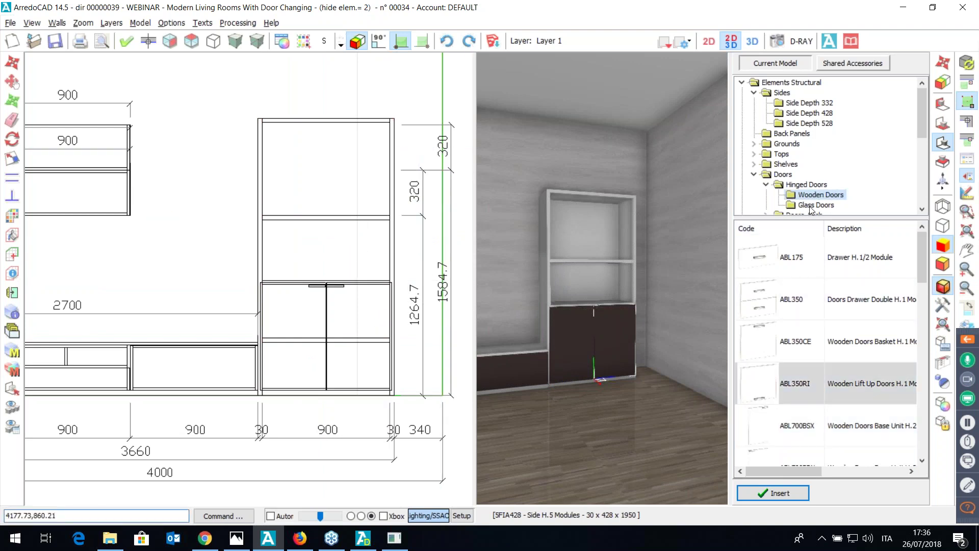
pyautogui.click(827, 418)
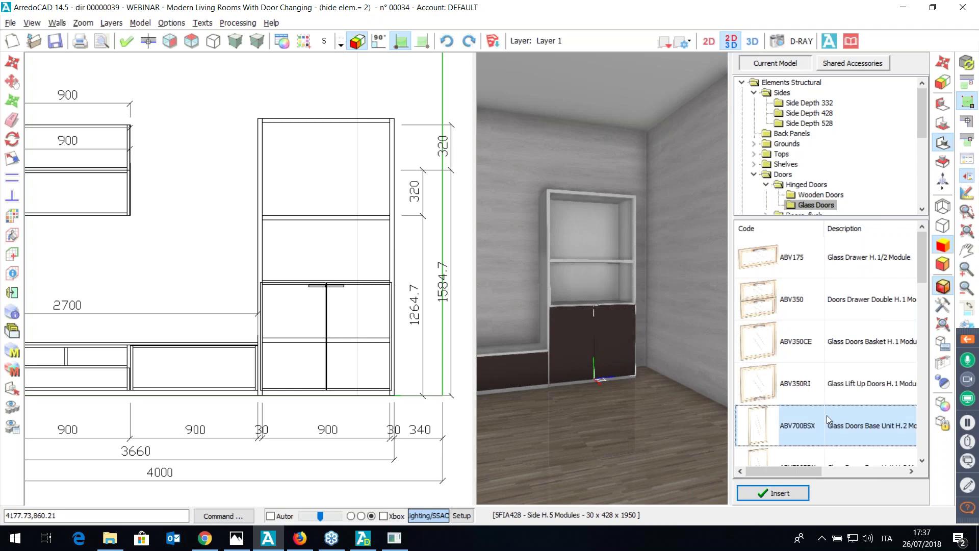
pyautogui.scroll(-1, 827, 415)
pyautogui.scroll(-1, 827, 415)
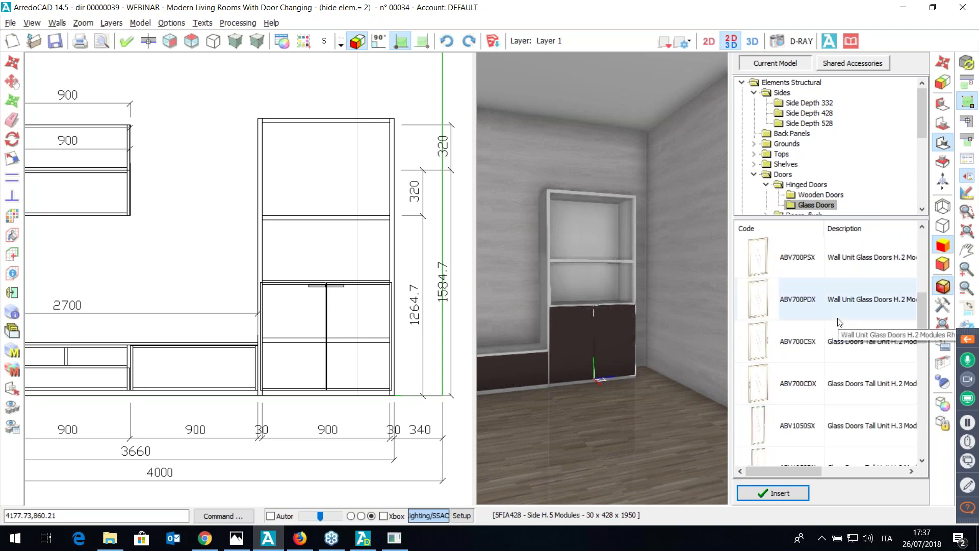
pyautogui.scroll(1, 839, 322)
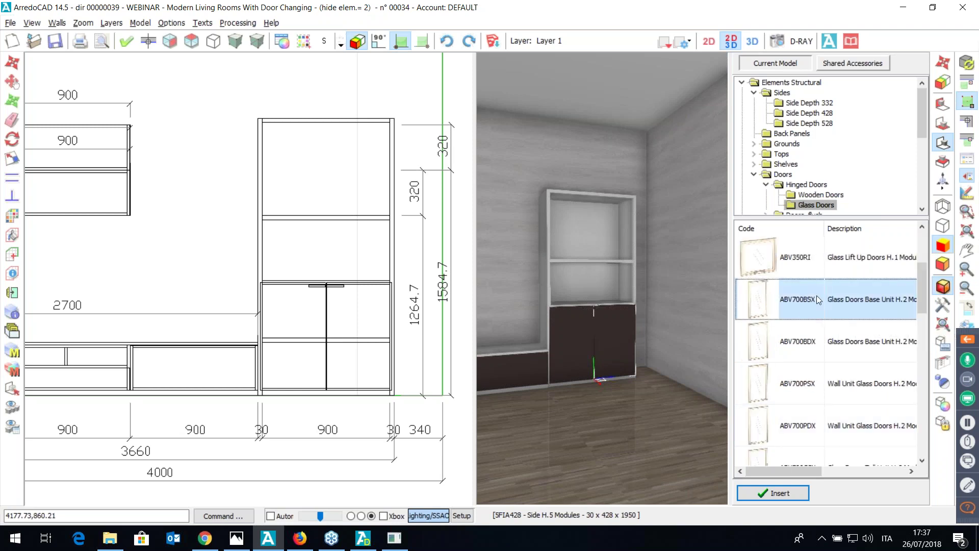
pyautogui.doubleClick(776, 305)
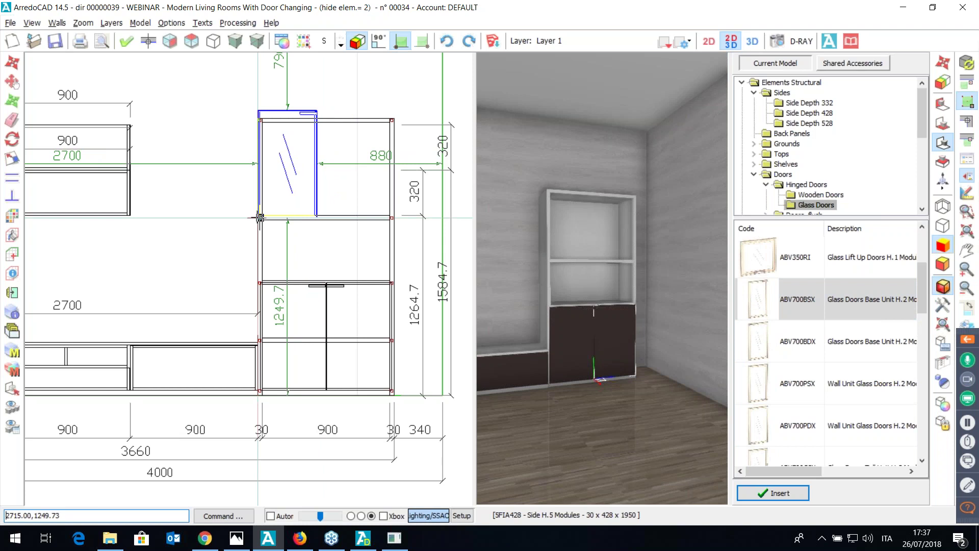
pyautogui.click(260, 218)
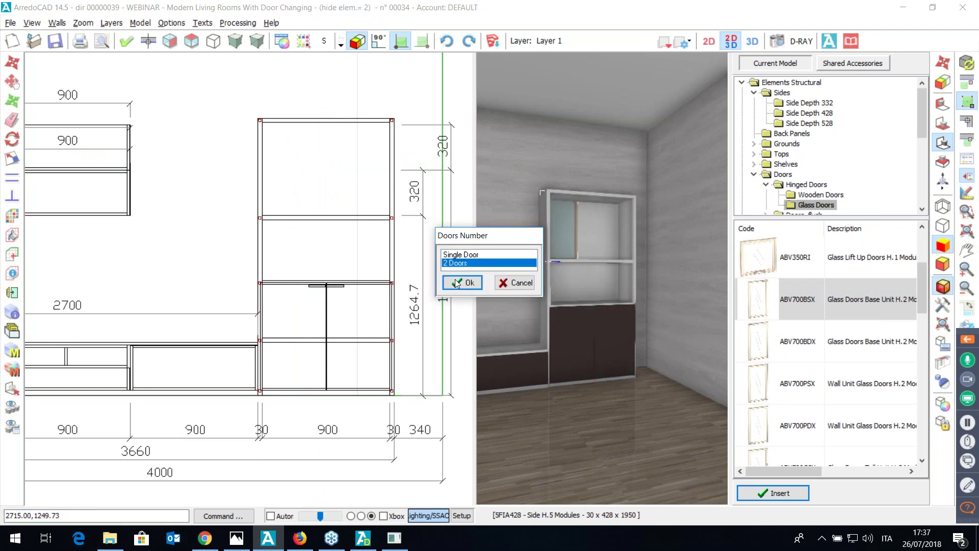
pyautogui.click(456, 282)
pyautogui.click(463, 281)
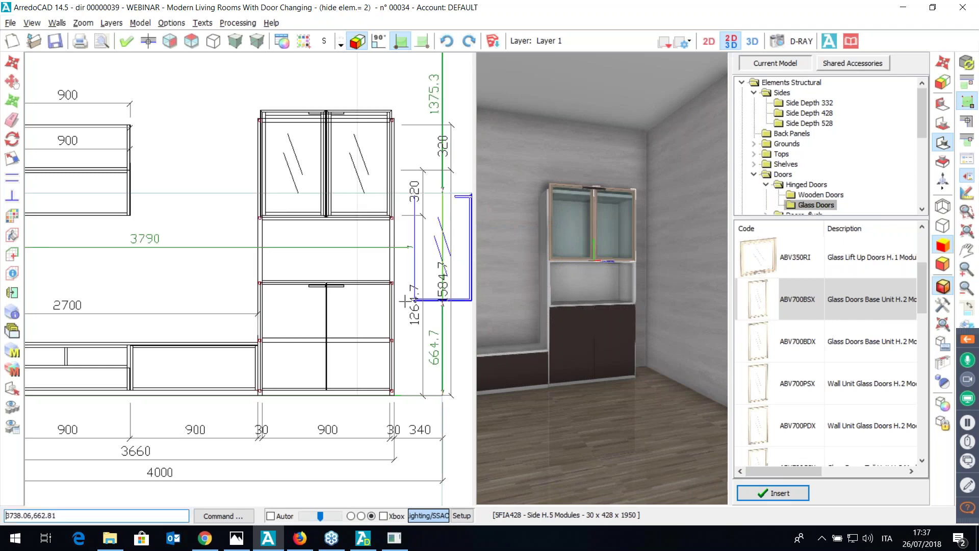
pyautogui.press('Escape')
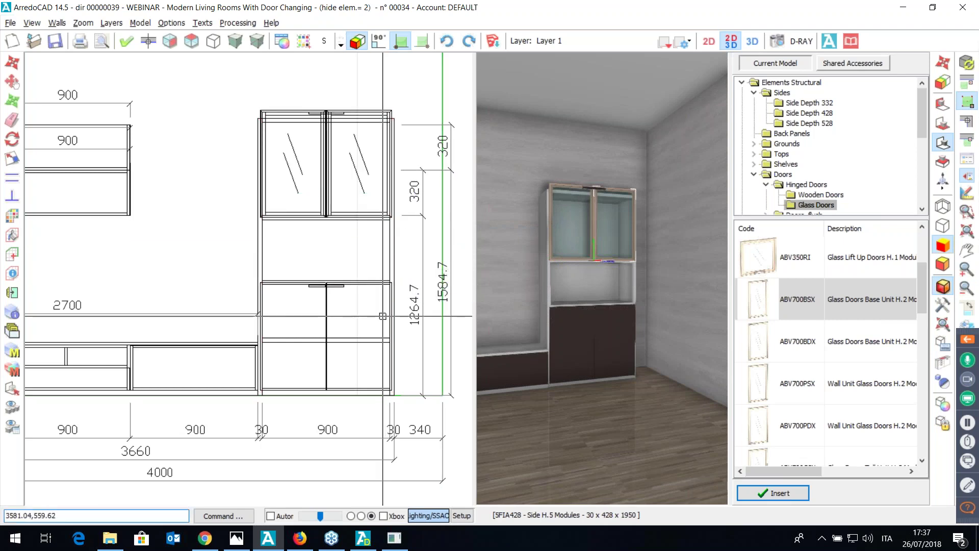
# - Insert the Loewe TVLOE2 TV Individual 32 TableStand from the shared electronic accessories on top of the middle base unit
pyautogui.scroll(-2, 423, 291)
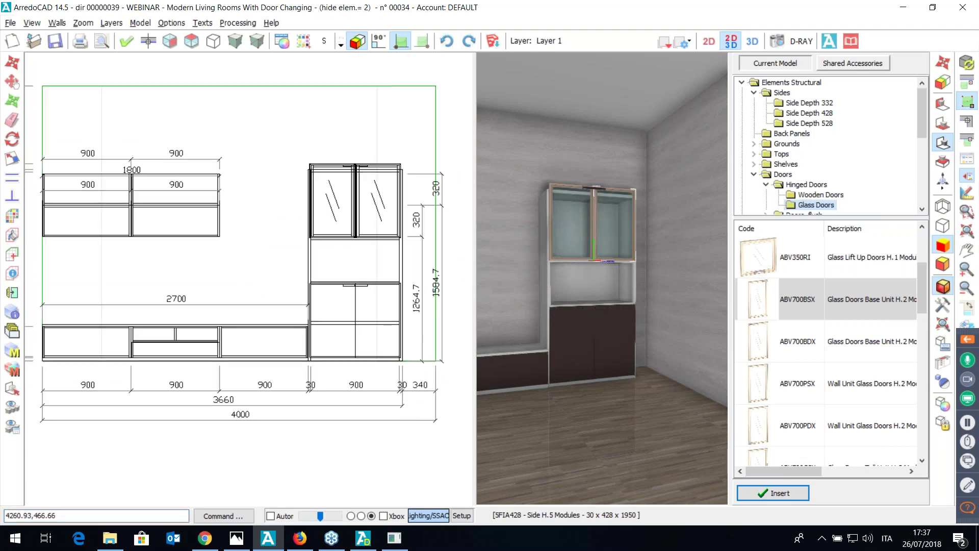
pyautogui.click(852, 63)
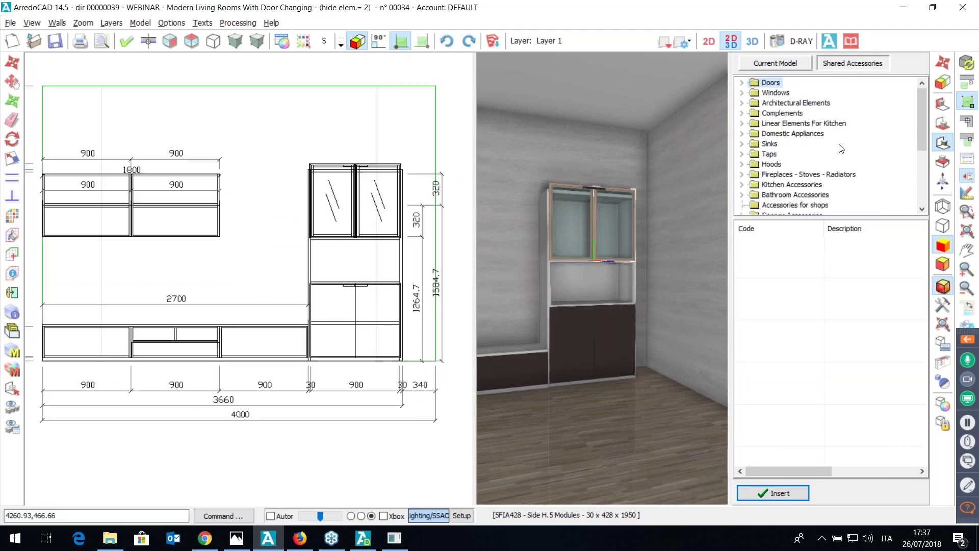
pyautogui.scroll(-1, 840, 148)
pyautogui.scroll(-1, 839, 147)
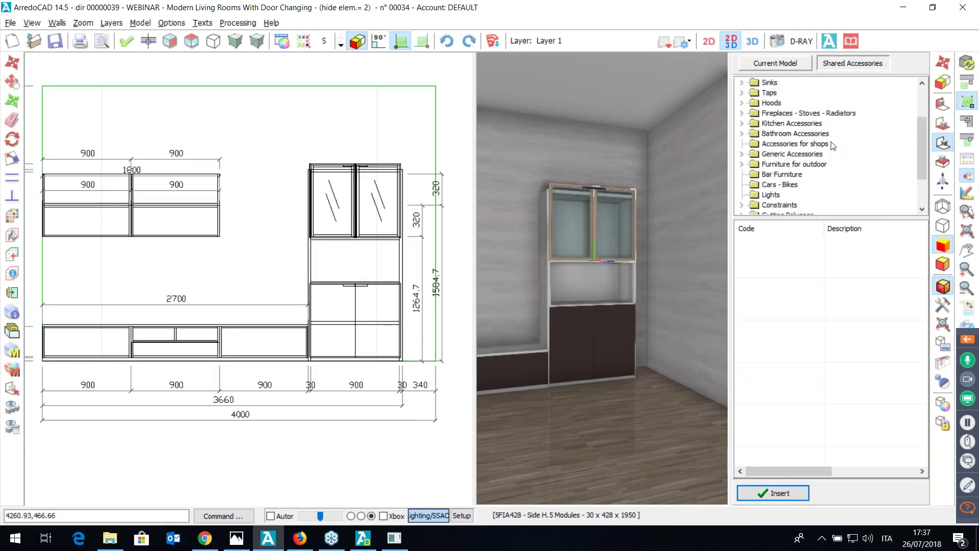
pyautogui.click(741, 154)
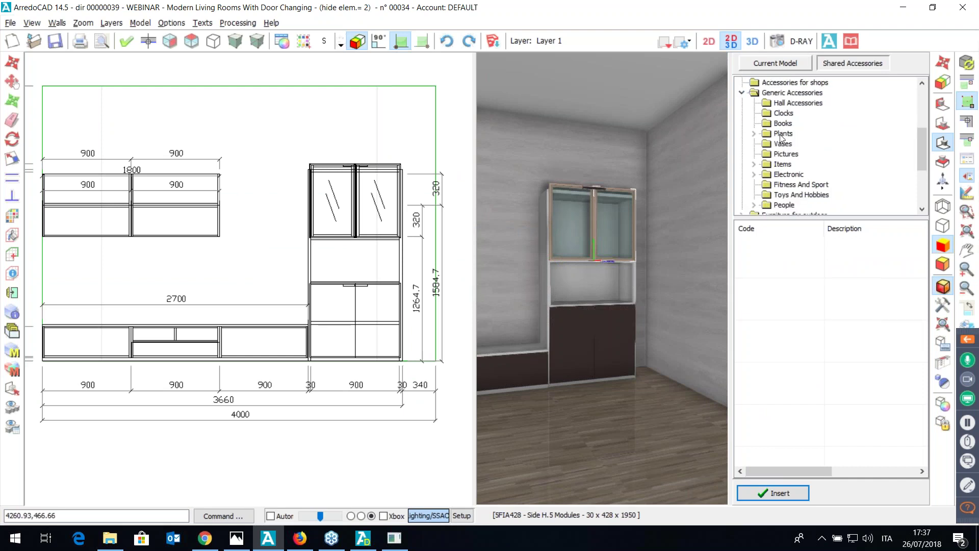
pyautogui.doubleClick(797, 174)
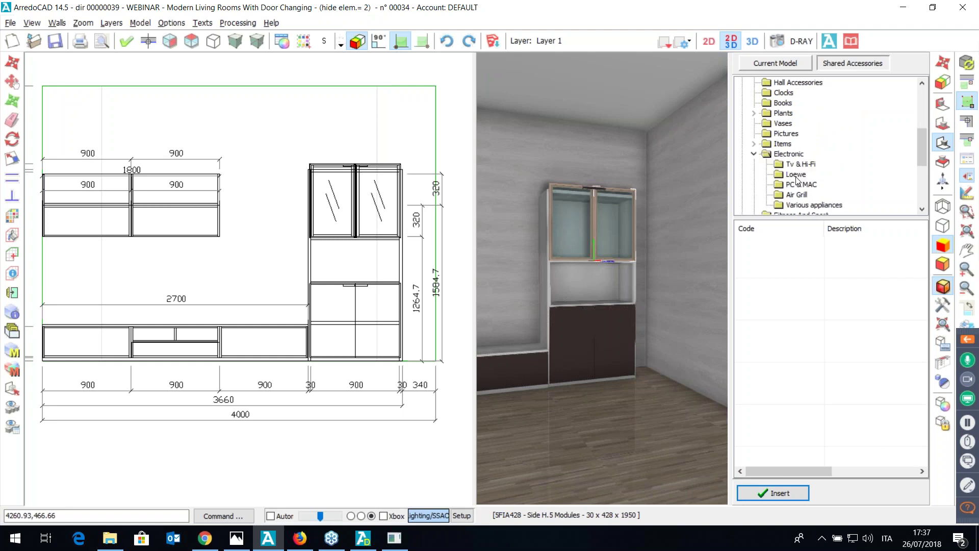
pyautogui.click(795, 175)
pyautogui.click(804, 390)
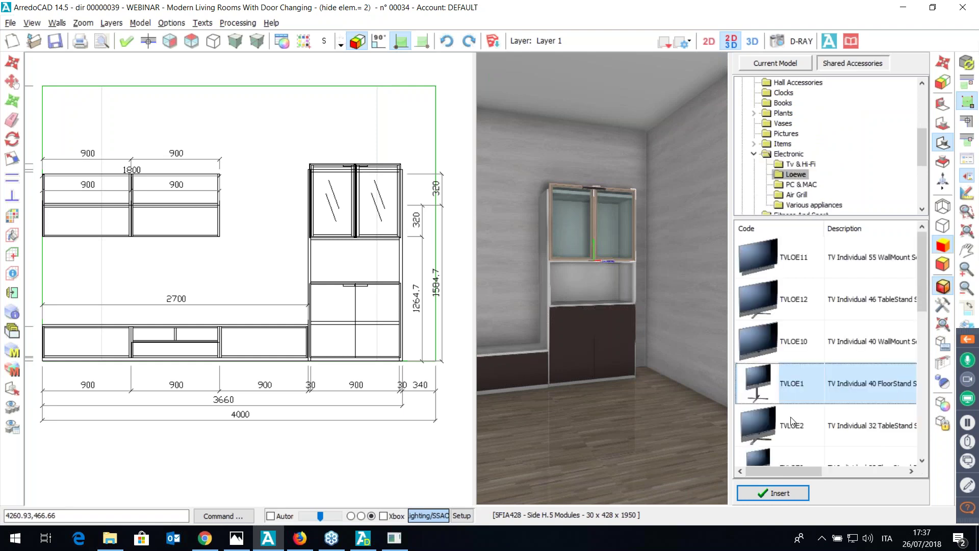
pyautogui.doubleClick(789, 429)
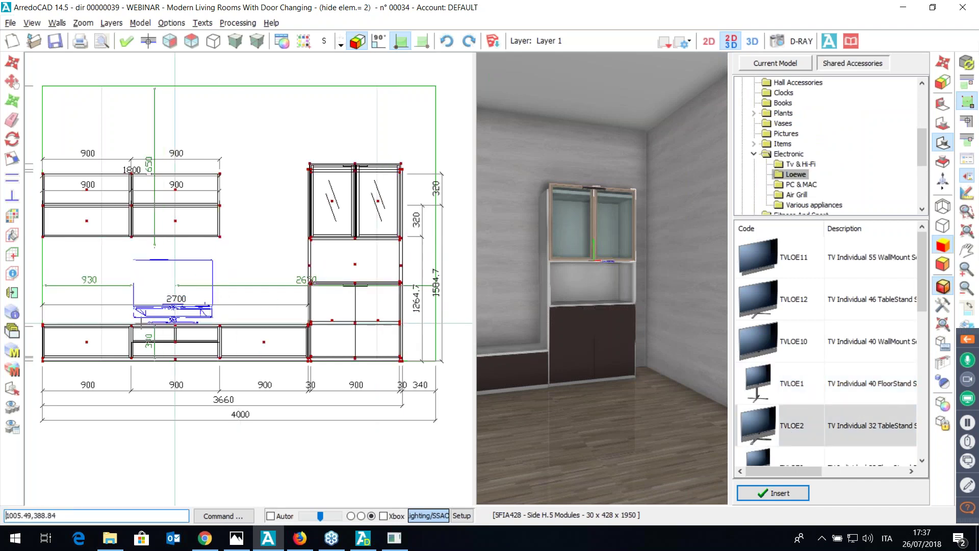
pyautogui.click(140, 323)
pyautogui.press('Escape')
pyautogui.moveTo(601, 279); pyautogui.dragTo(603, 280, button='middle')
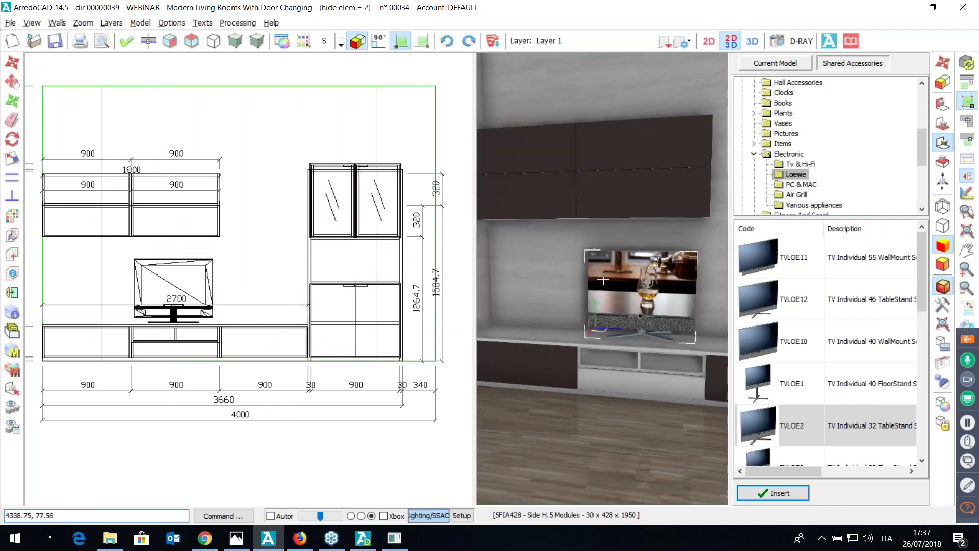
pyautogui.scroll(3, 603, 280)
pyautogui.moveTo(602, 279); pyautogui.dragTo(624, 275, button='middle')
pyautogui.scroll(-2, 602, 279)
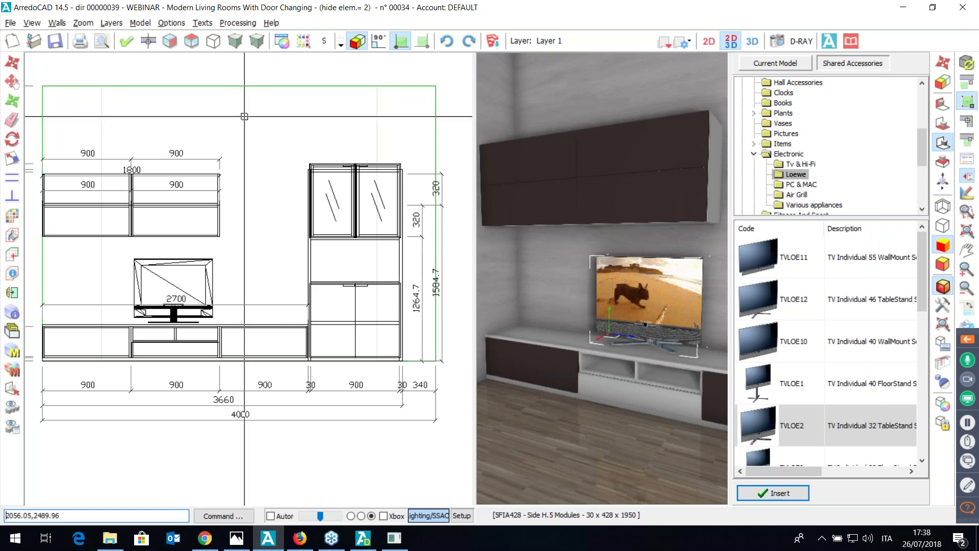
# - Make the living room's lower wall the active wall, return to the plan view and open the Moroso collection under the shared complements
pyautogui.click(149, 41)
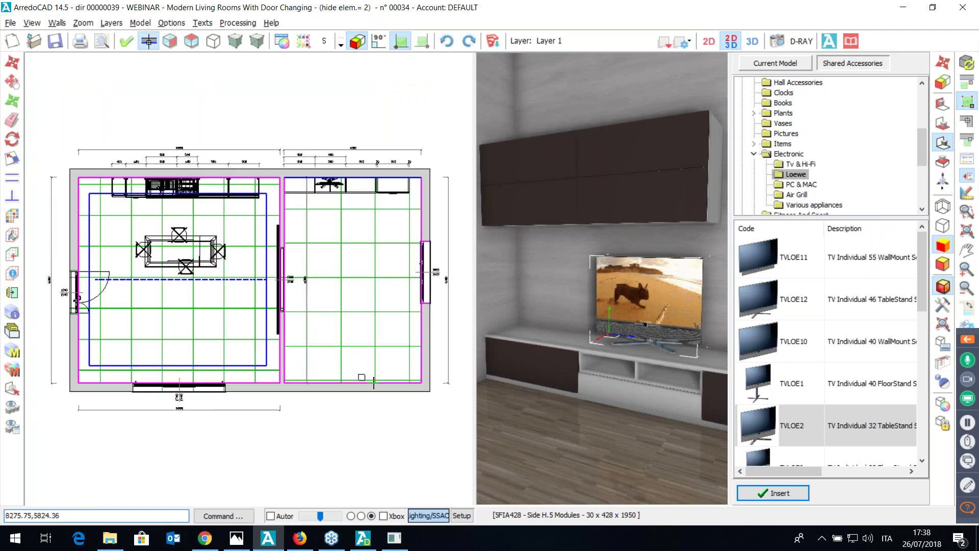
pyautogui.click(192, 41)
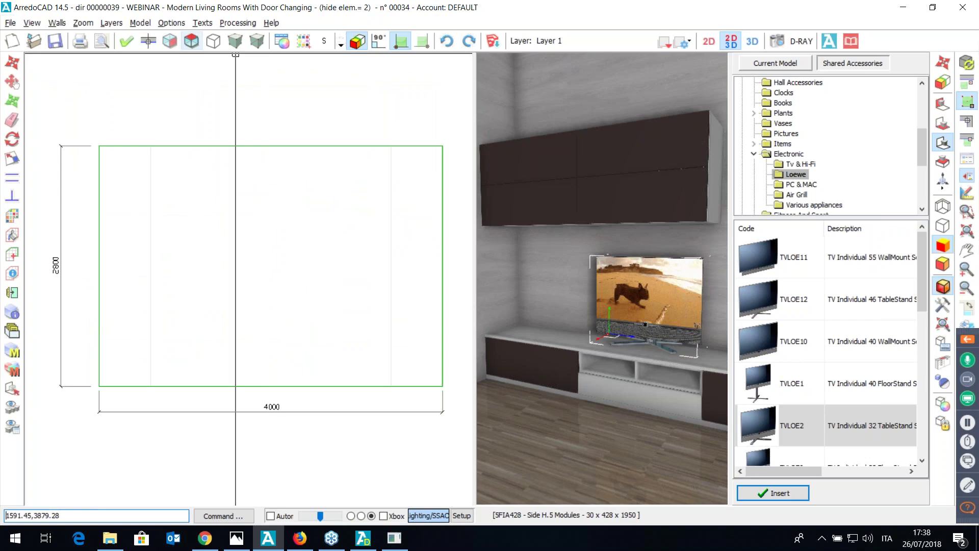
pyautogui.click(754, 154)
pyautogui.scroll(5, 771, 99)
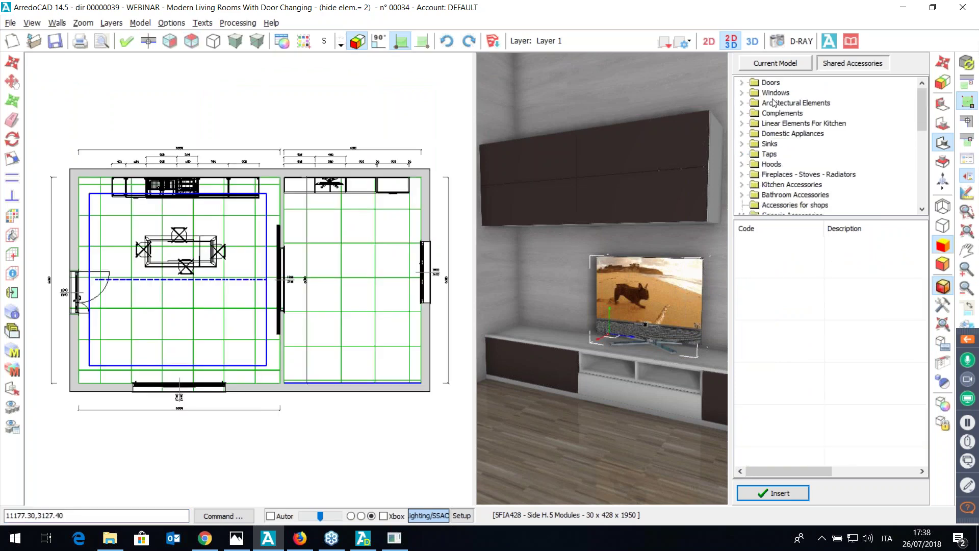
pyautogui.click(743, 114)
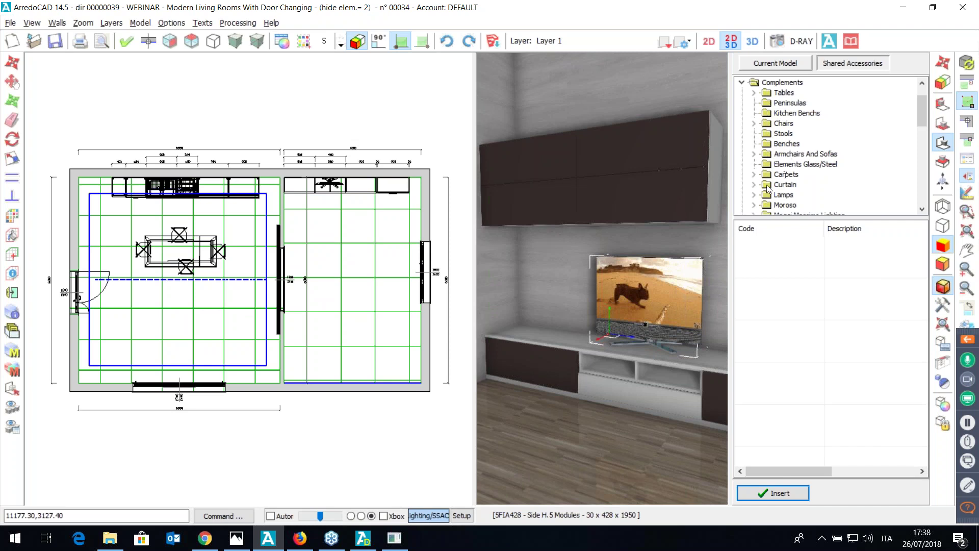
pyautogui.click(755, 204)
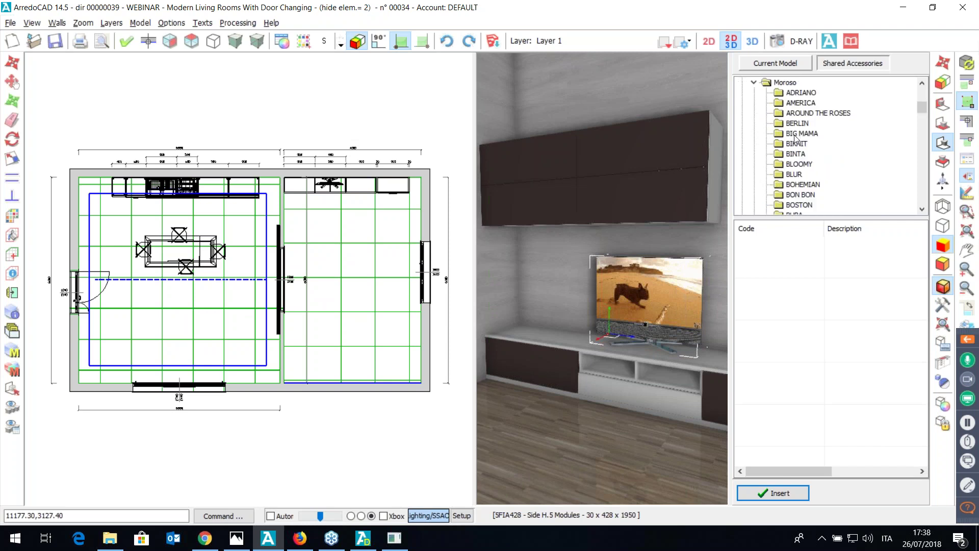
# - Insert the Moroso GENTRY Sofa Module A60 Rt (GE0A60) into the living room's lower right corner
pyautogui.click(793, 162)
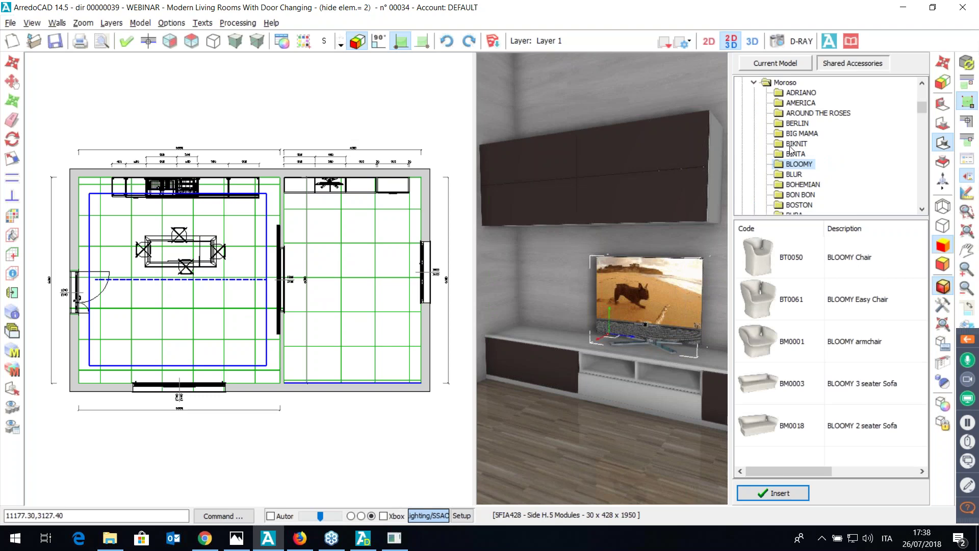
pyautogui.scroll(-7, 790, 153)
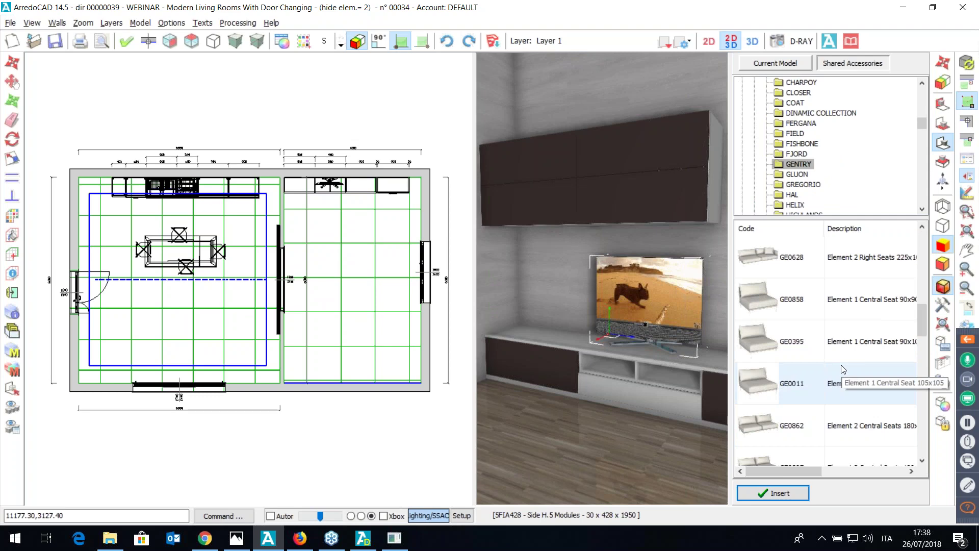
pyautogui.scroll(-3, 842, 368)
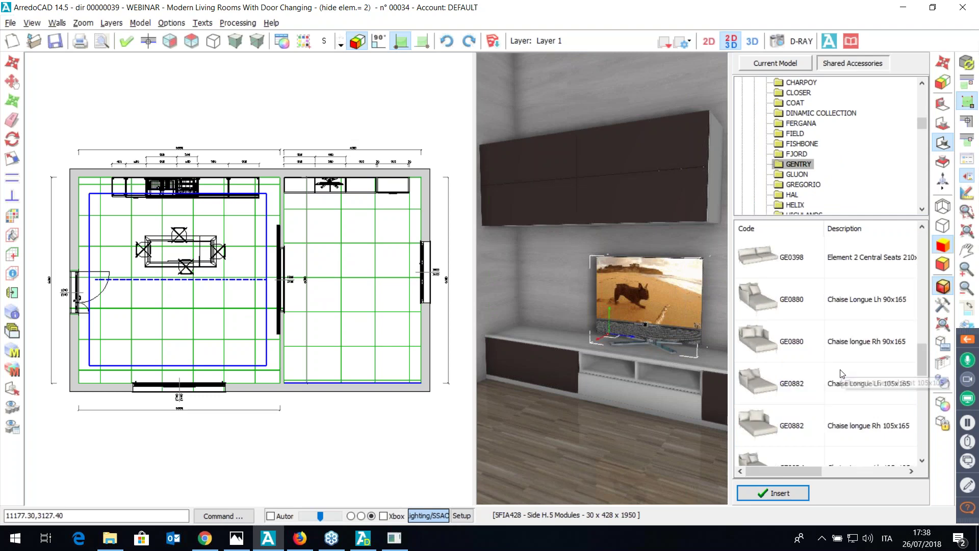
pyautogui.scroll(-3, 841, 374)
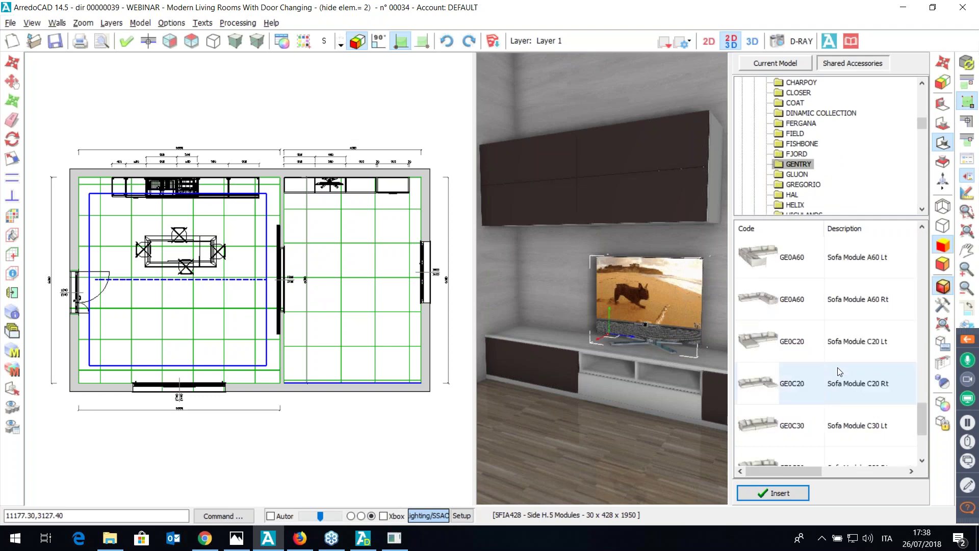
pyautogui.doubleClick(832, 301)
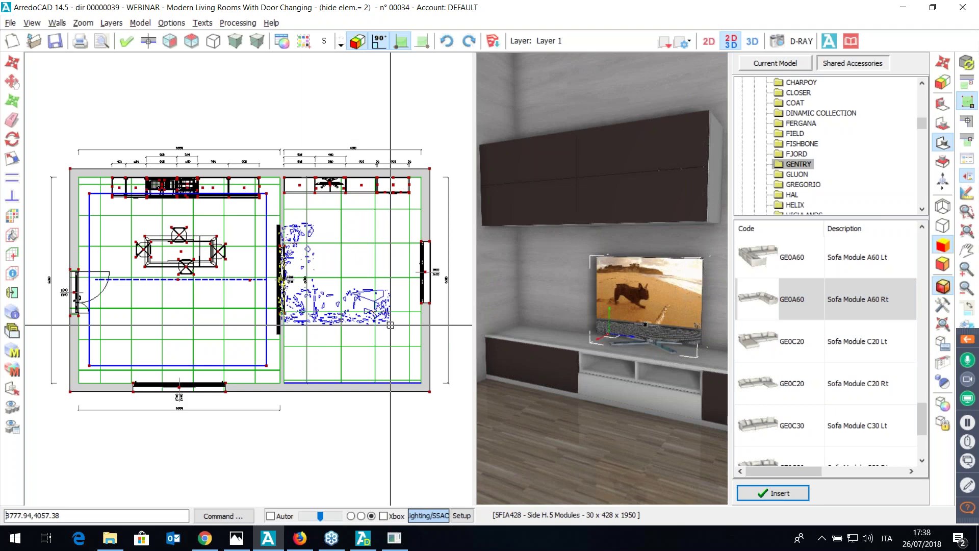
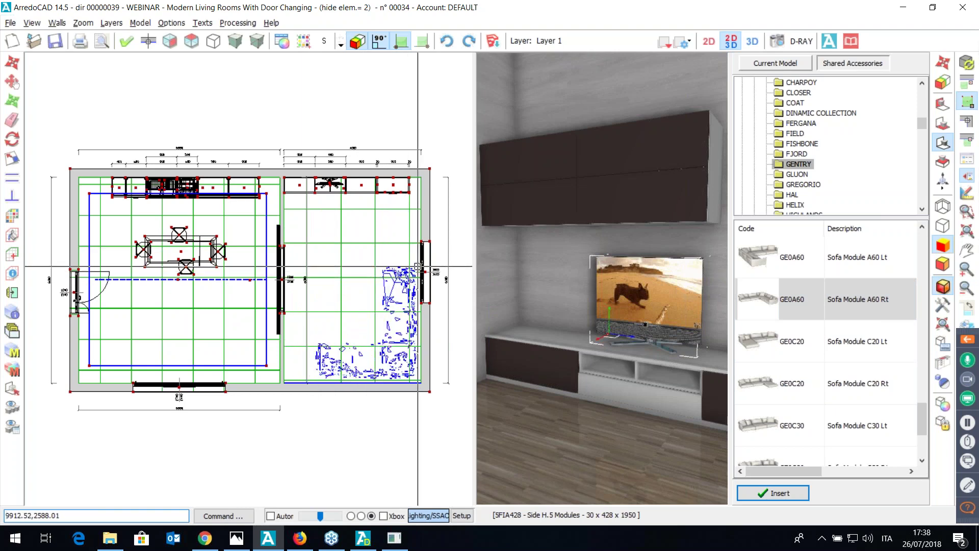
pyautogui.click(418, 266)
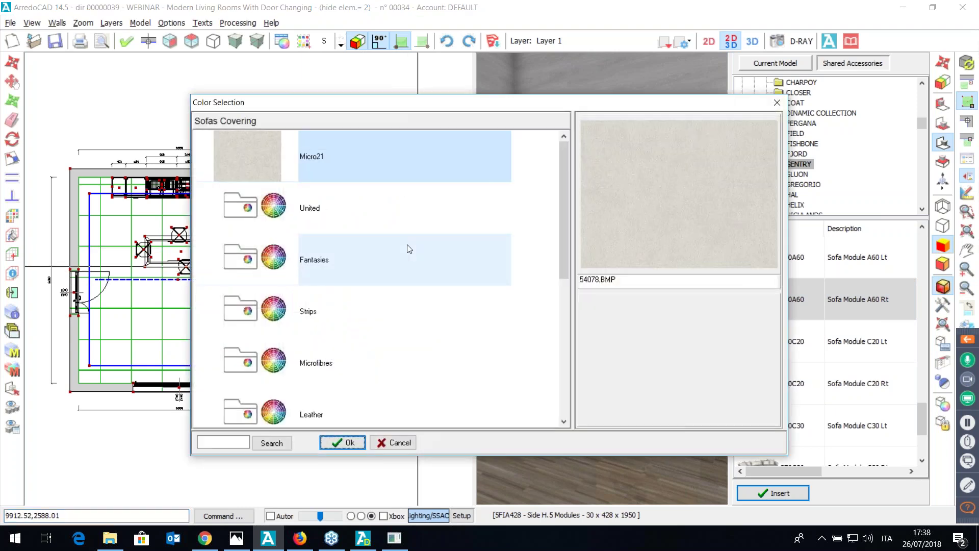
# - Cover the corner sofa in Leather89 and give its structure the Matt White finish
pyautogui.scroll(-3, 424, 279)
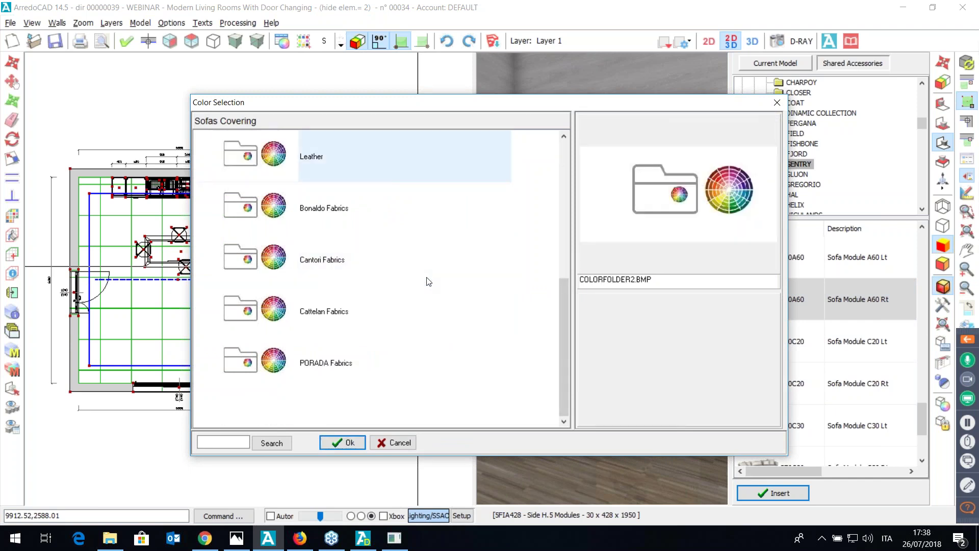
pyautogui.scroll(3, 431, 271)
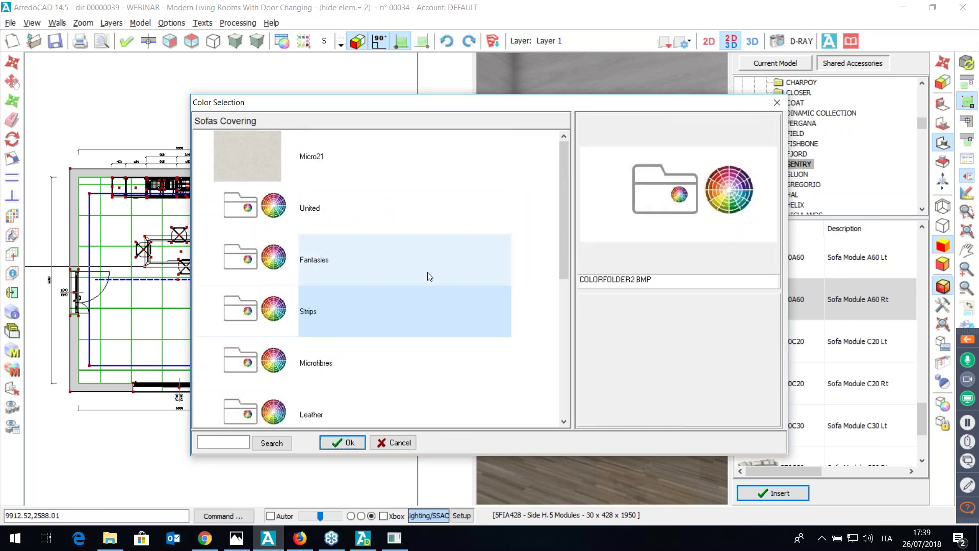
pyautogui.scroll(-3, 376, 319)
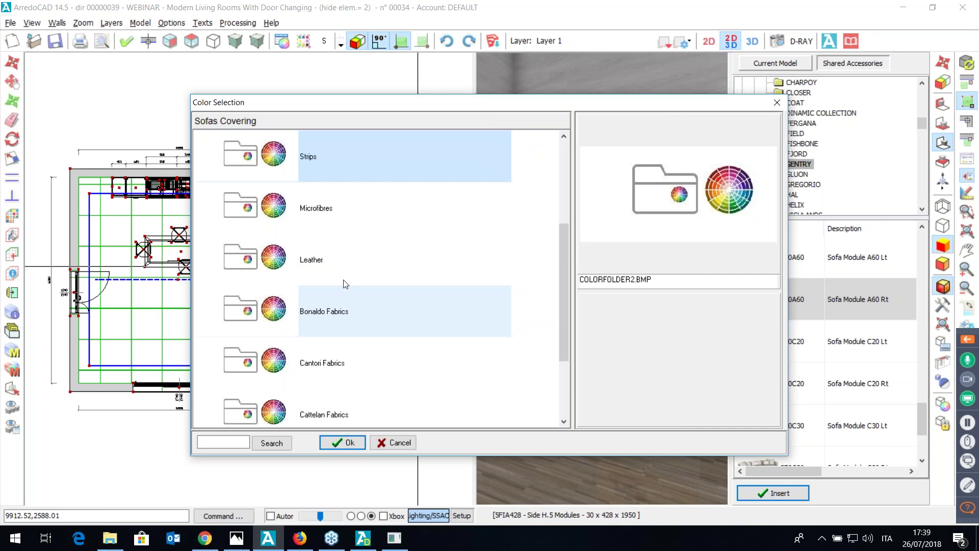
pyautogui.click(346, 281)
pyautogui.press('Return')
pyautogui.click(398, 321)
pyautogui.scroll(-5, 380, 321)
pyautogui.scroll(-10, 362, 318)
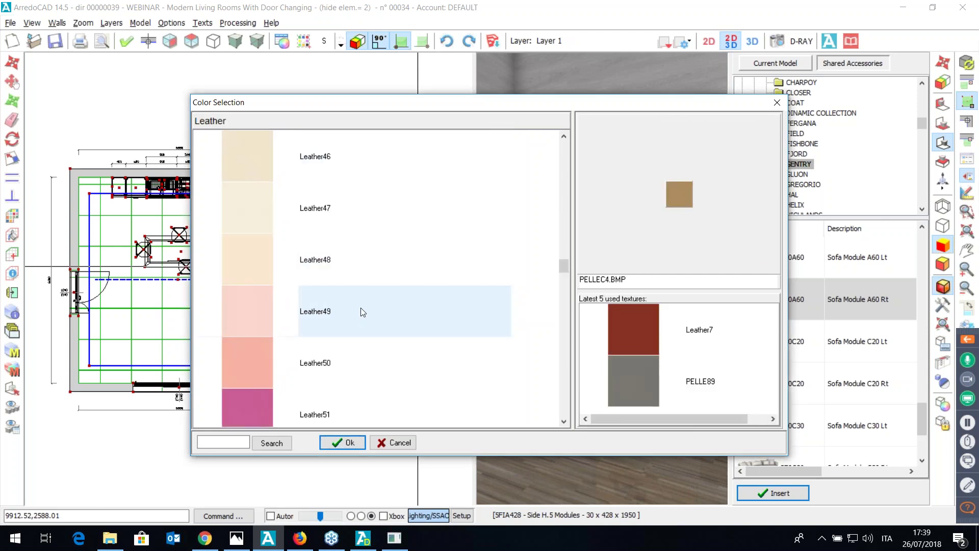
pyautogui.scroll(-6, 360, 314)
pyautogui.scroll(-6, 360, 314)
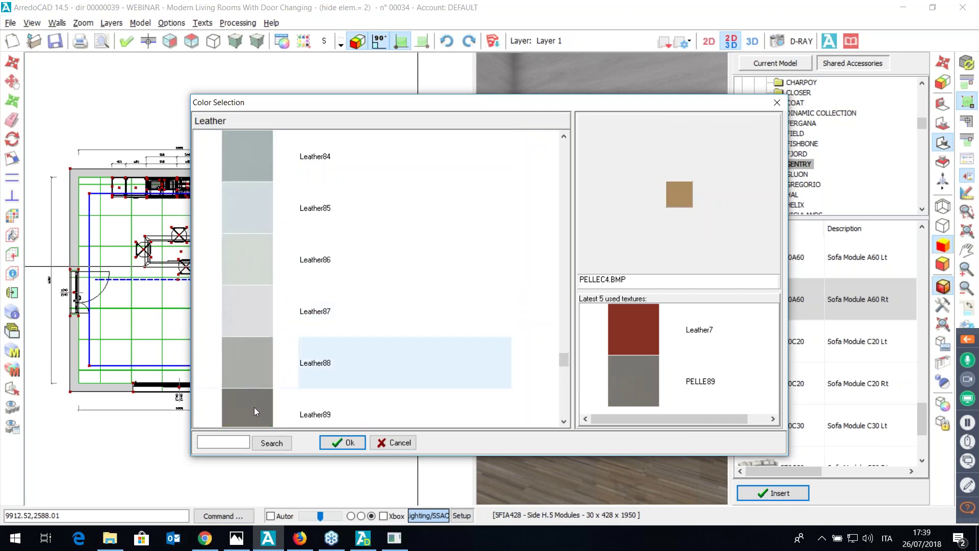
pyautogui.doubleClick(254, 407)
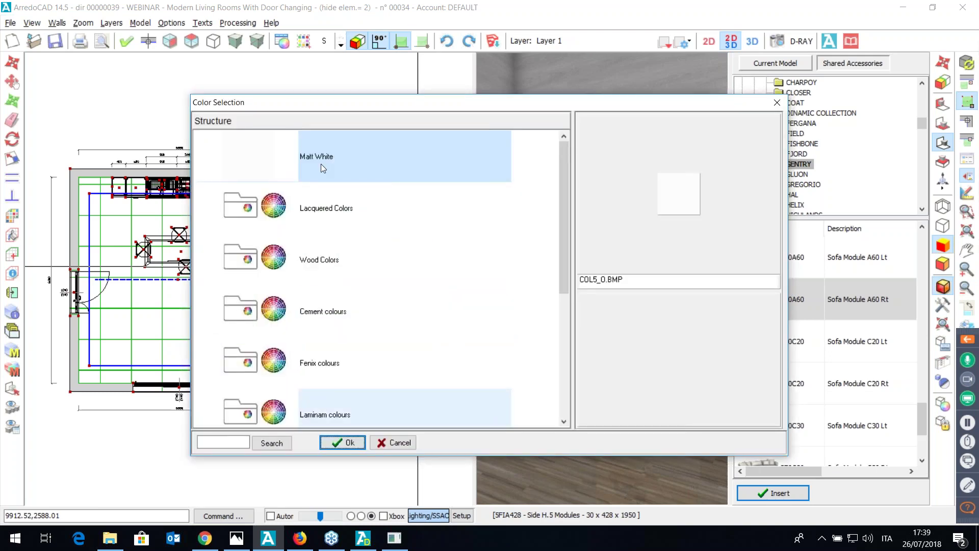
pyautogui.doubleClick(327, 160)
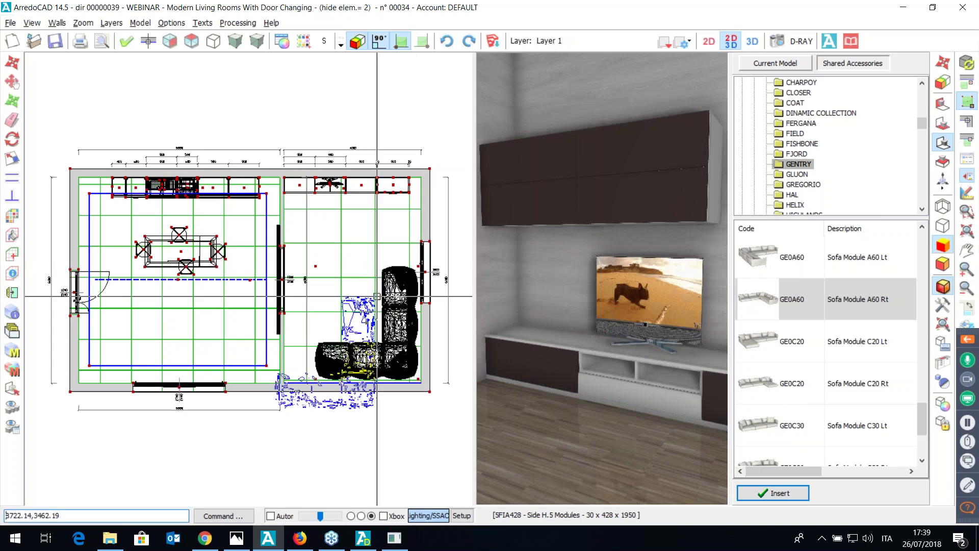
pyautogui.click(377, 296)
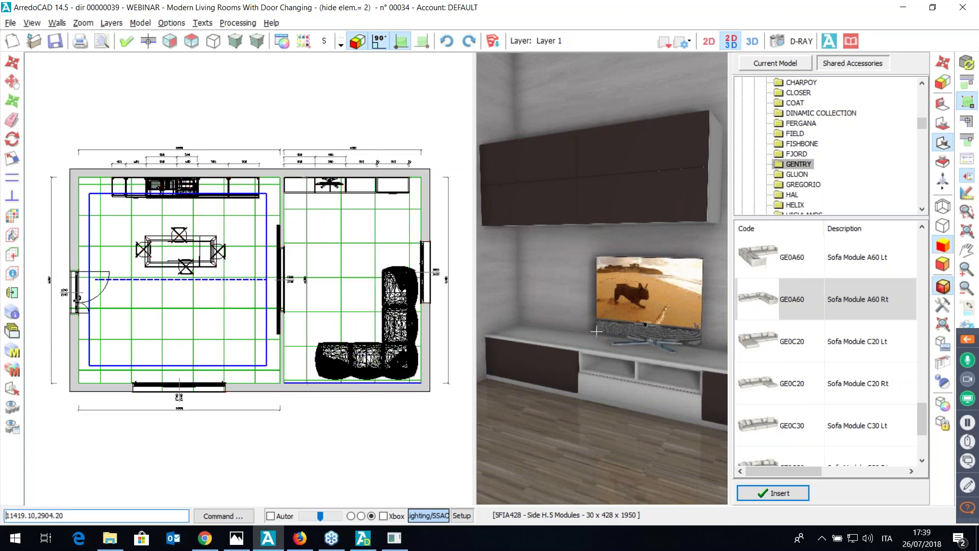
# - Import the SketchUp lamp Foscarini_havana_FL.skp and place it in the living room's lower left corner beside the sofa
pyautogui.moveTo(597, 277); pyautogui.dragTo(602, 279, button='middle')
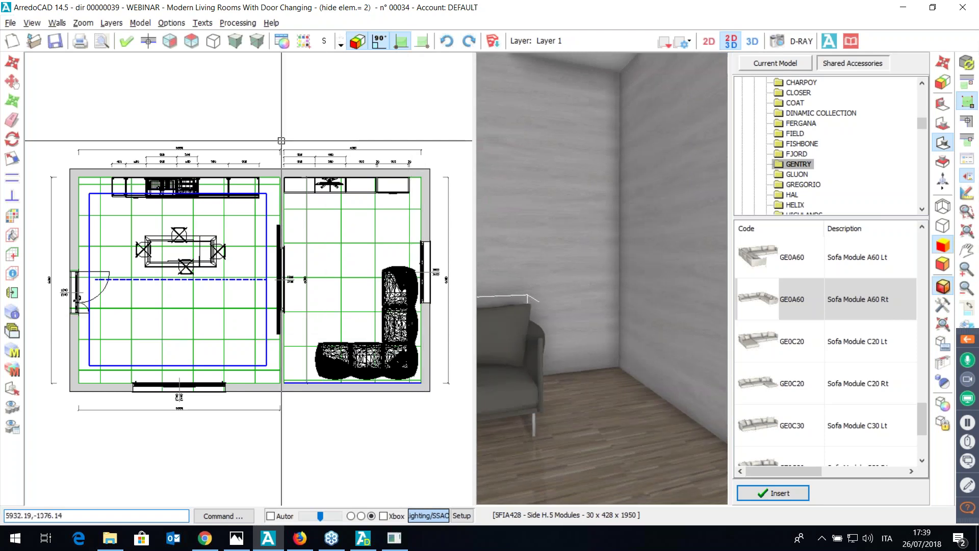
pyautogui.click(10, 23)
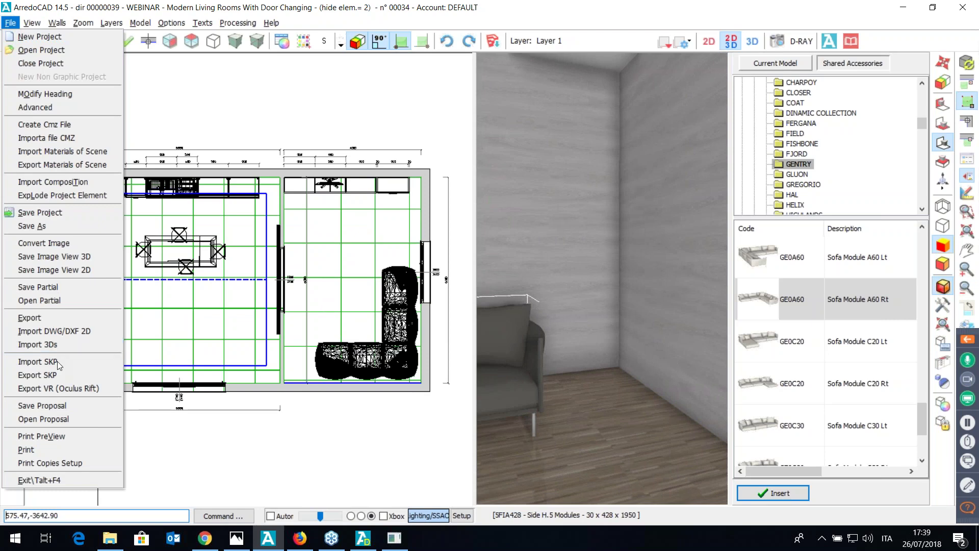
pyautogui.click(58, 360)
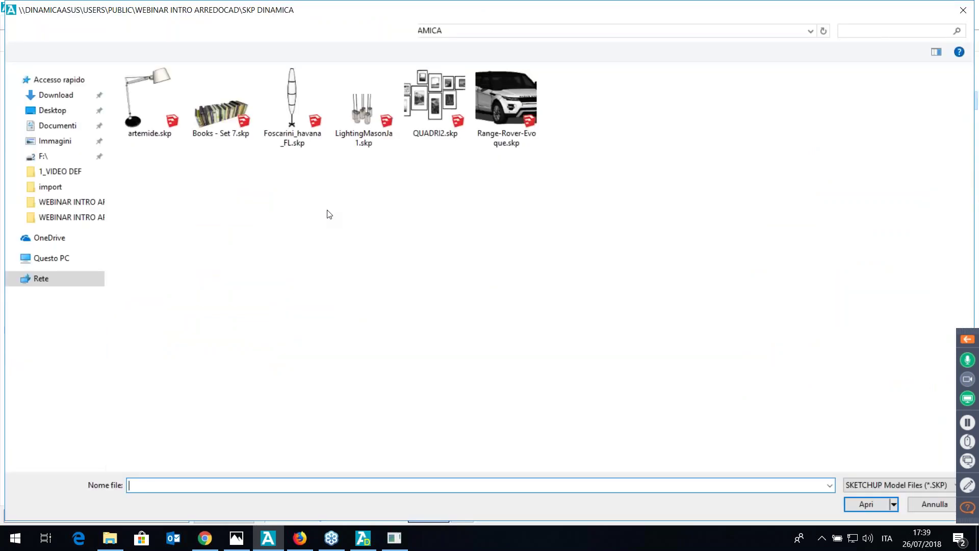
pyautogui.click(292, 105)
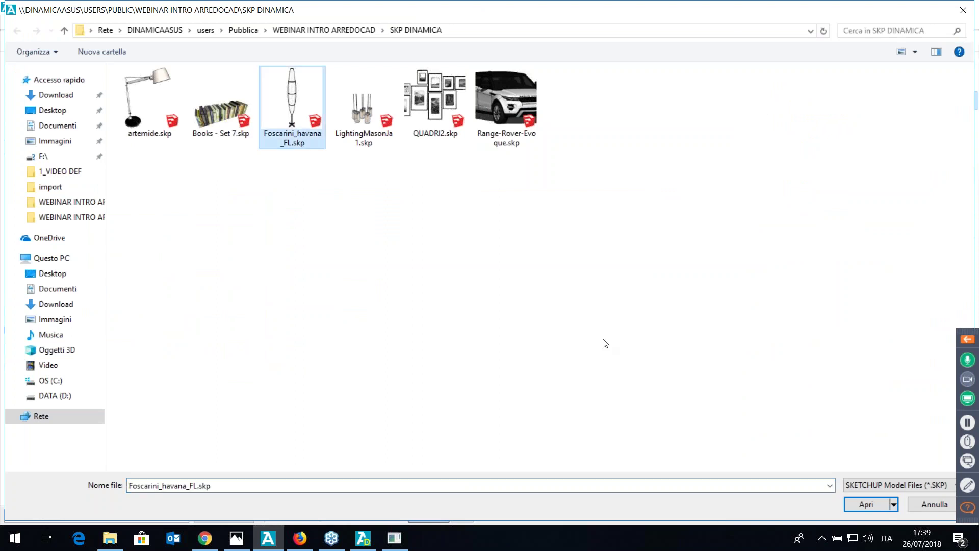
pyautogui.click(858, 502)
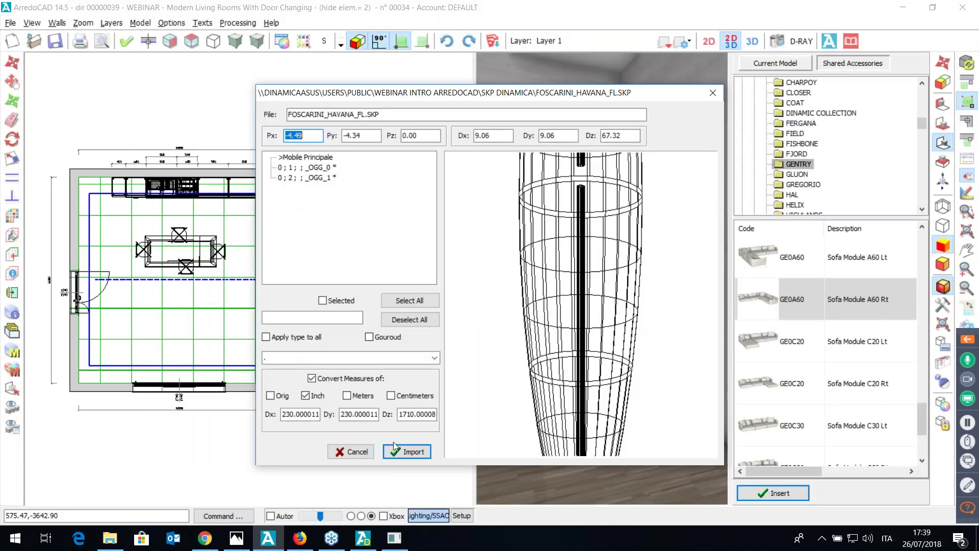
pyautogui.click(407, 451)
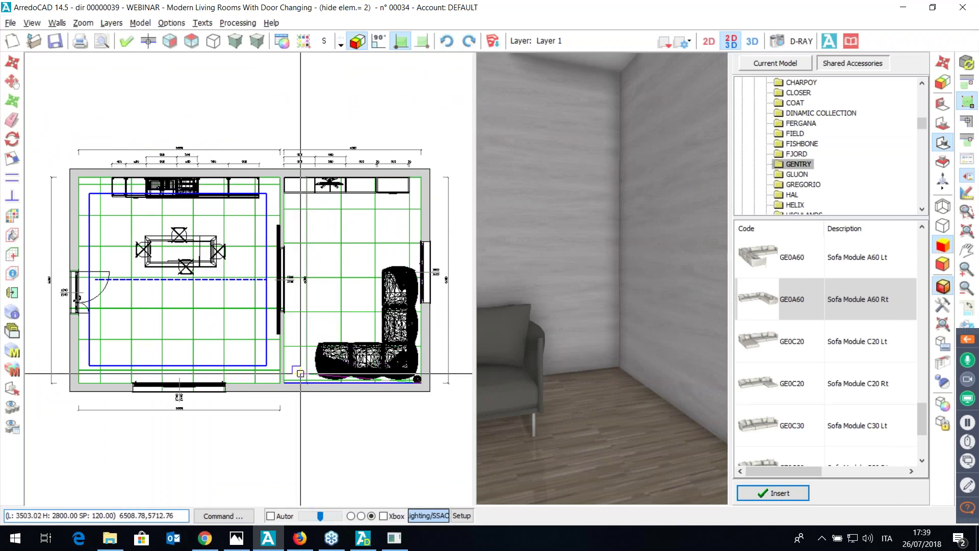
pyautogui.click(300, 373)
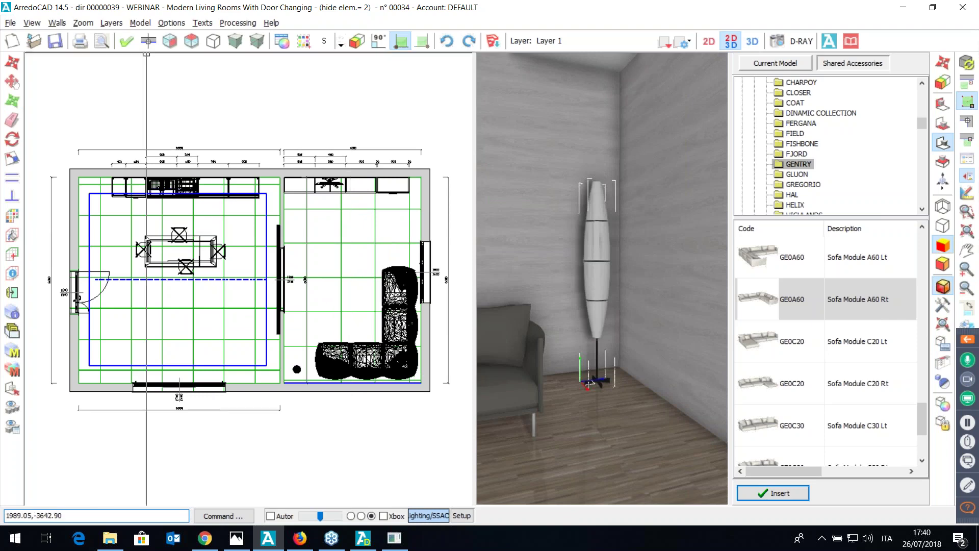
# - Make the kitchen's upper wall with the cabinets the active wall and return to the plan view
pyautogui.click(147, 41)
pyautogui.click(148, 43)
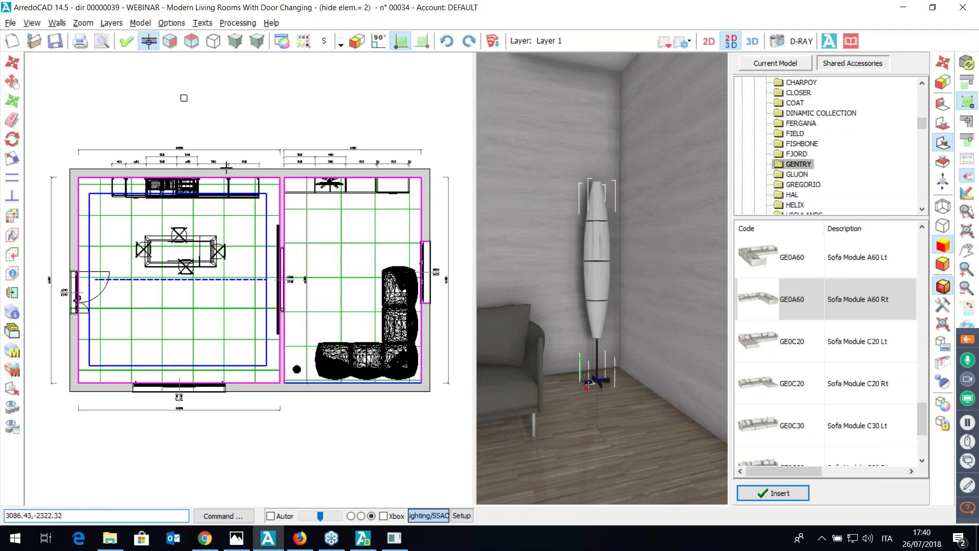
pyautogui.click(229, 177)
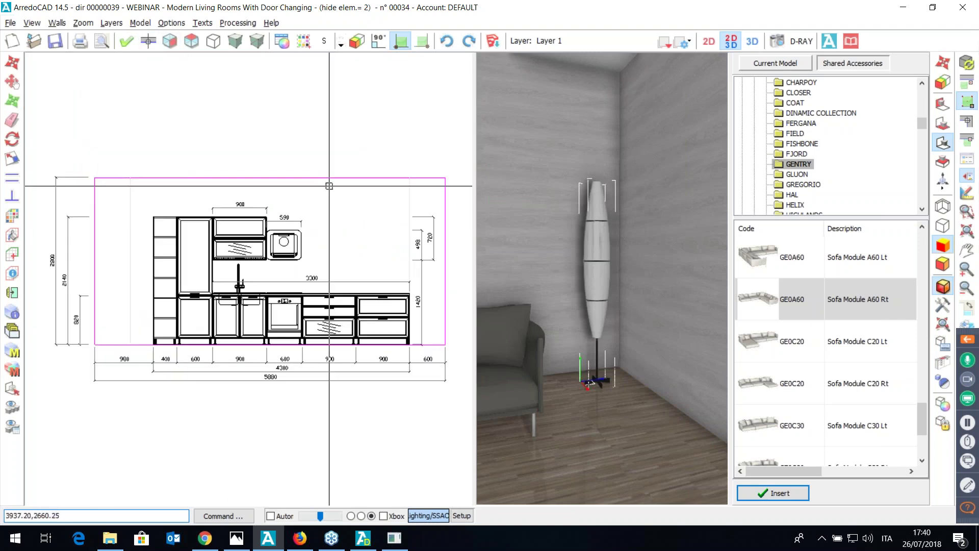
pyautogui.click(192, 43)
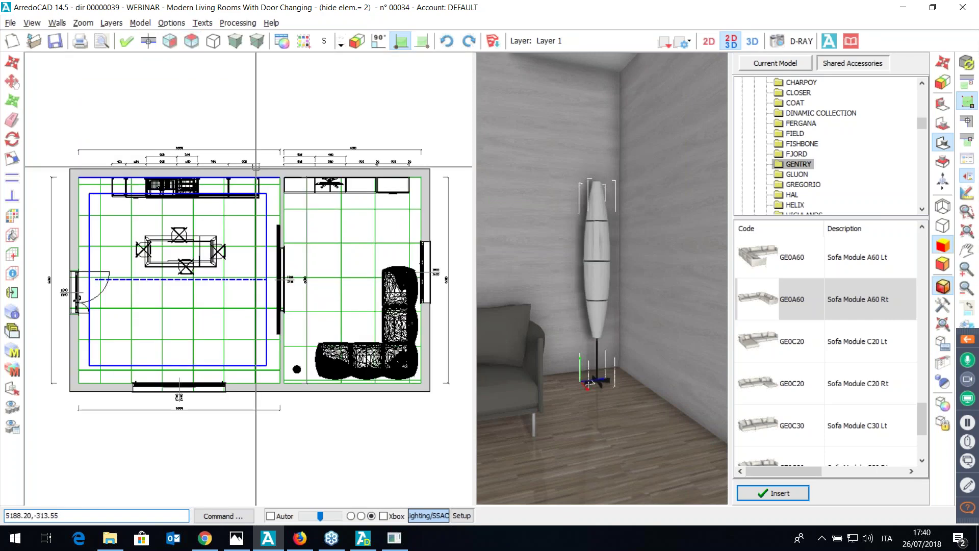
# - Outline a manually drawn element from the kitchen's upper right corner: 1000 mm down, across leftwards, 1200 mm down, then 1000 mm to the left wall
pyautogui.click(173, 24)
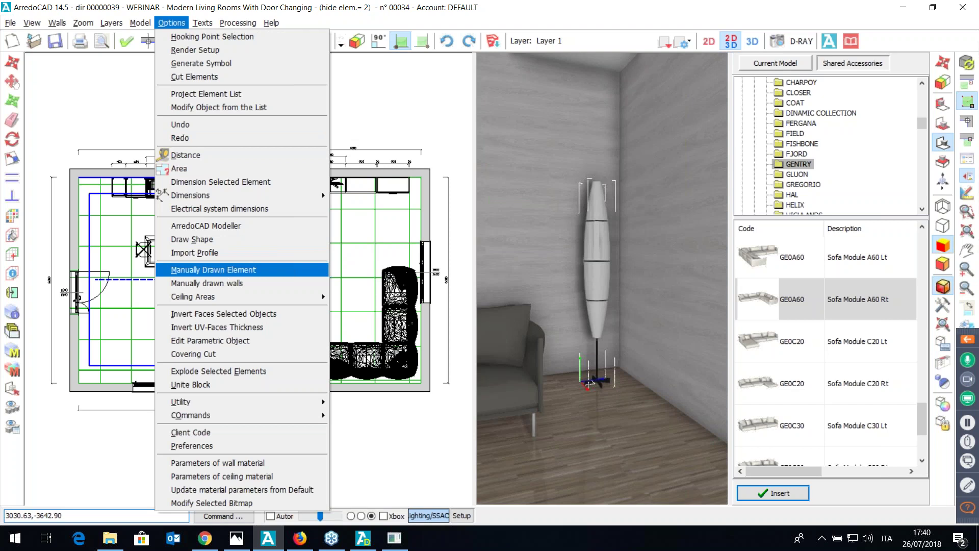
pyautogui.click(214, 270)
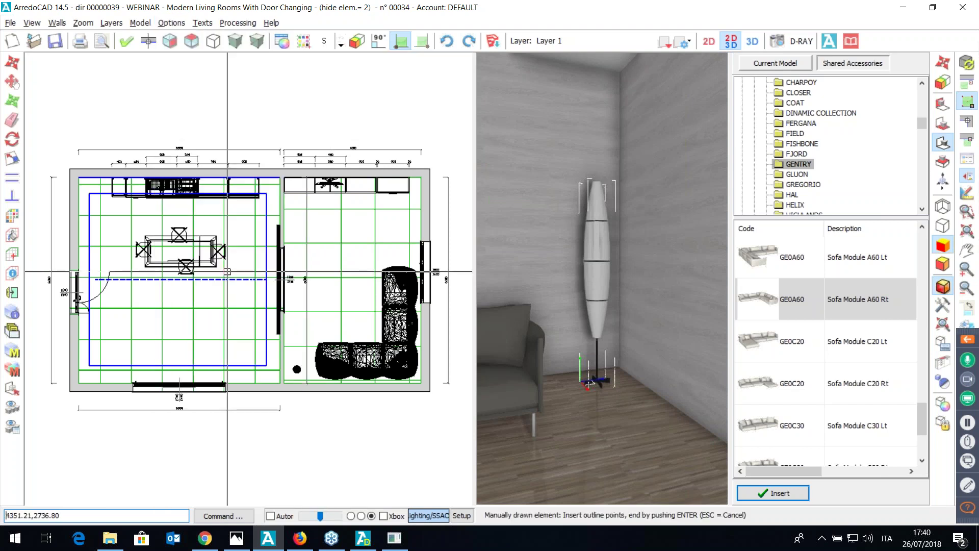
pyautogui.click(279, 177)
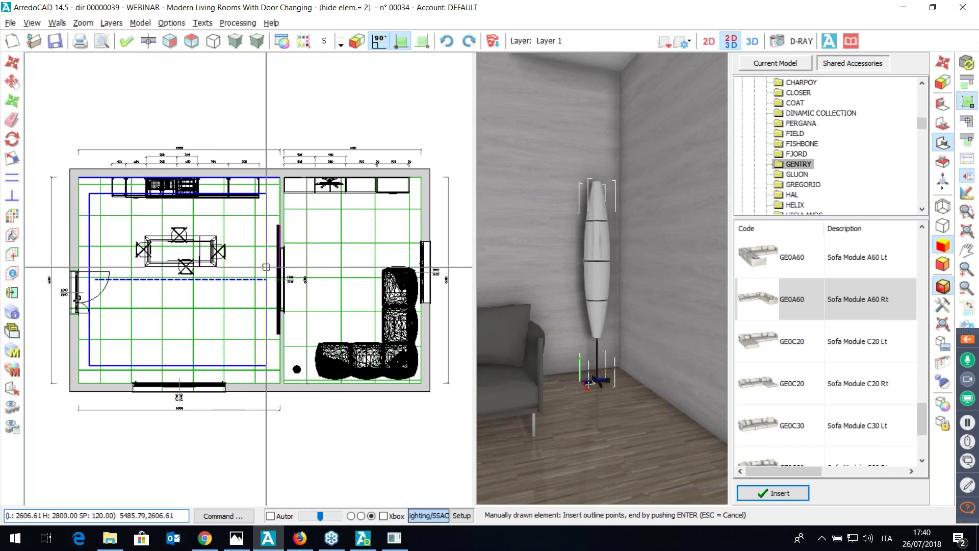
pyautogui.write('1000')
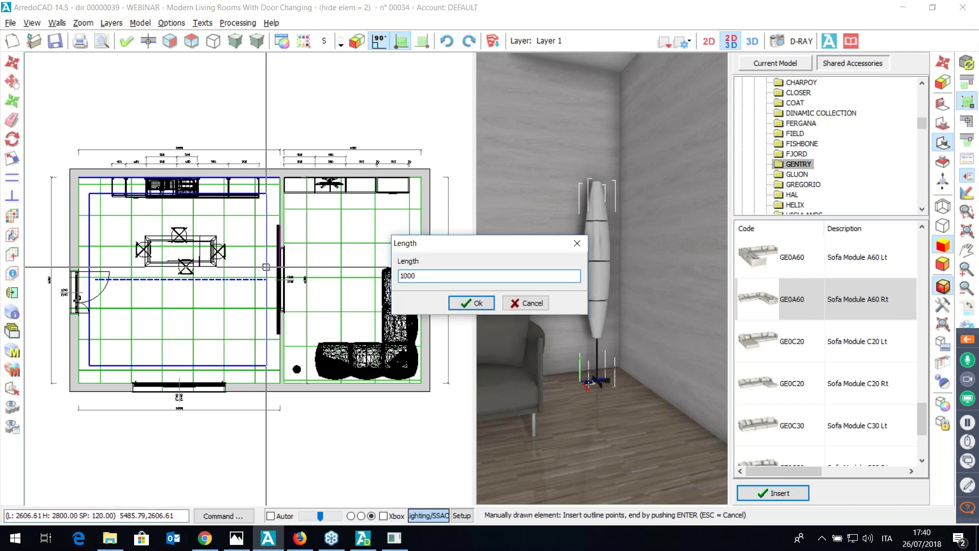
pyautogui.press('Return')
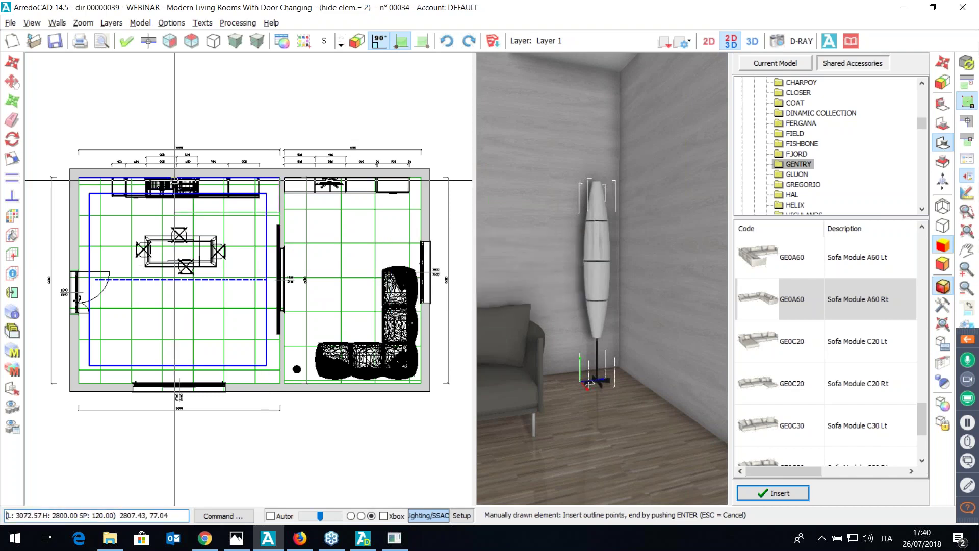
pyautogui.write('1000')
pyautogui.press('Return')
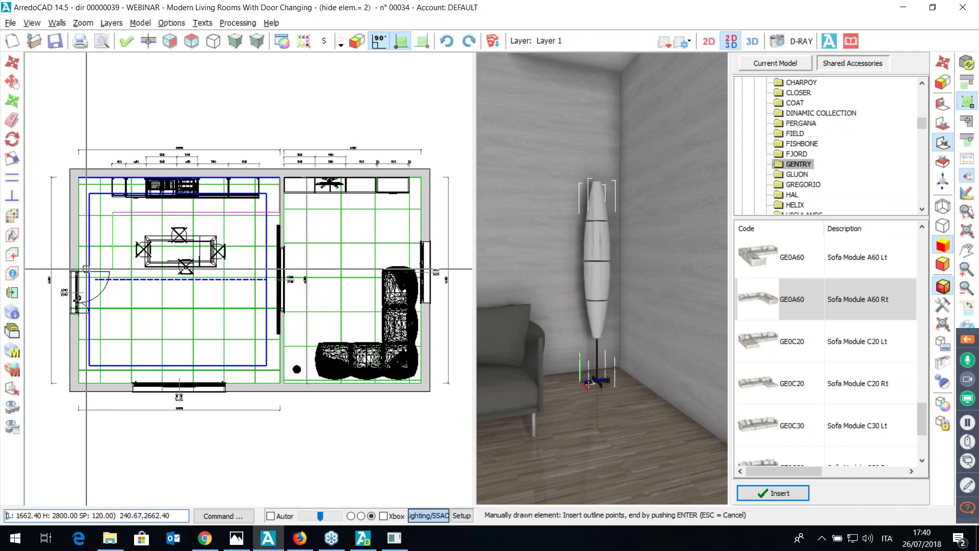
pyautogui.write('1200')
pyautogui.press('Return')
pyautogui.write('1000')
pyautogui.press('Return')
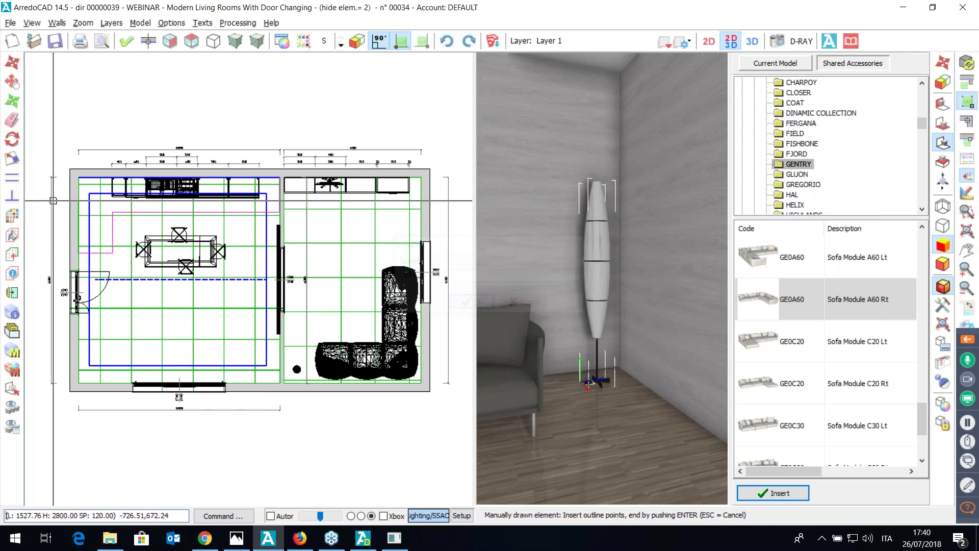
pyautogui.press('Return')
# - Define the drawn element's direction horizontally, give it a thickness of 160 mm and set its Z position to 2640 mm
pyautogui.click(127, 207)
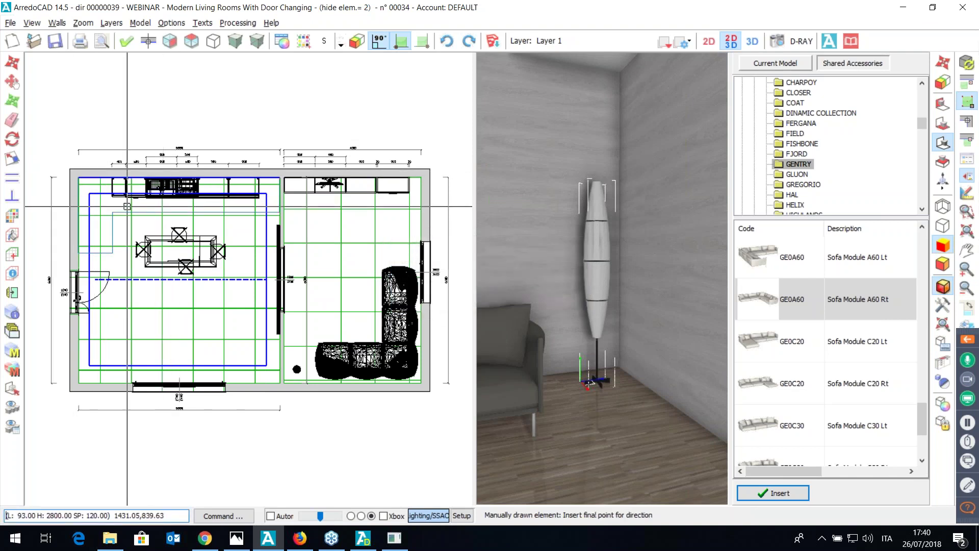
pyautogui.click(160, 208)
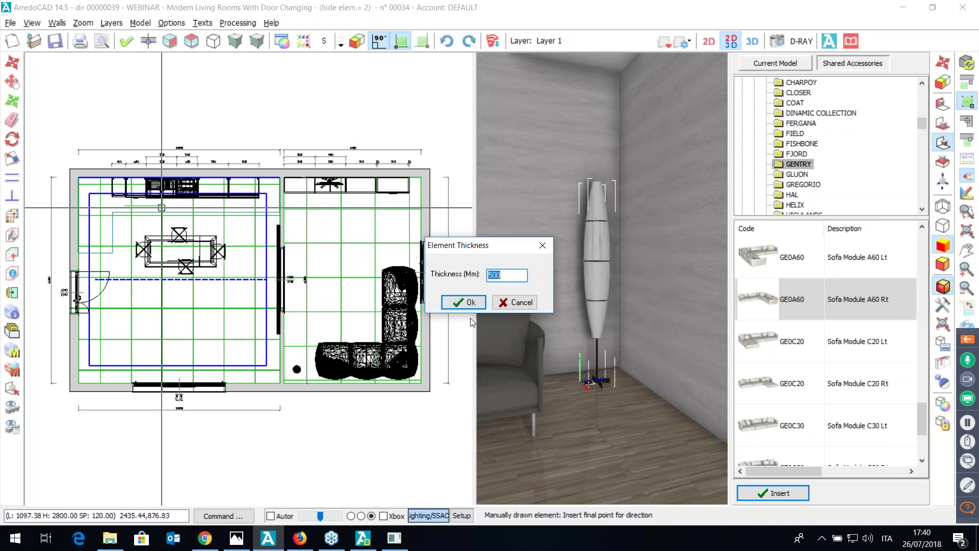
pyautogui.write('160')
pyautogui.click(465, 303)
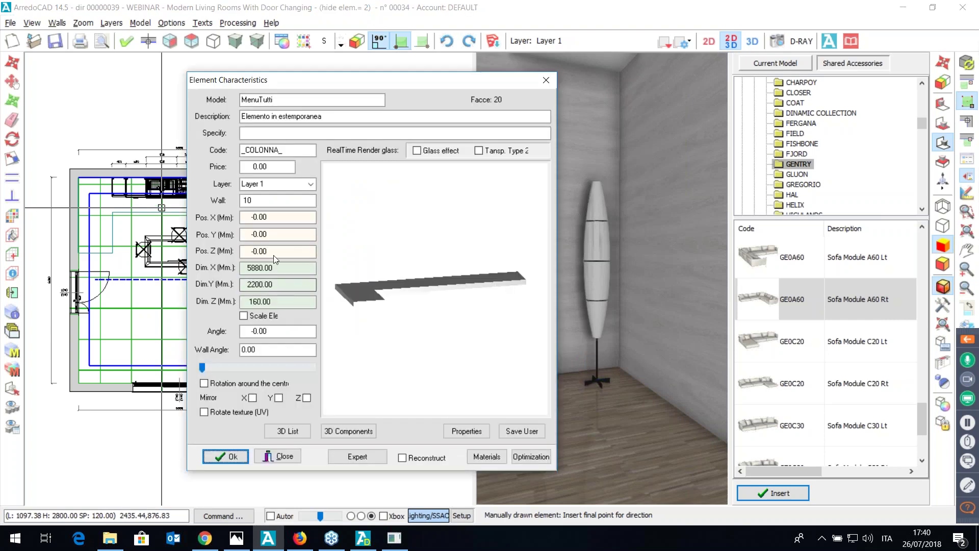
pyautogui.press('Tab')
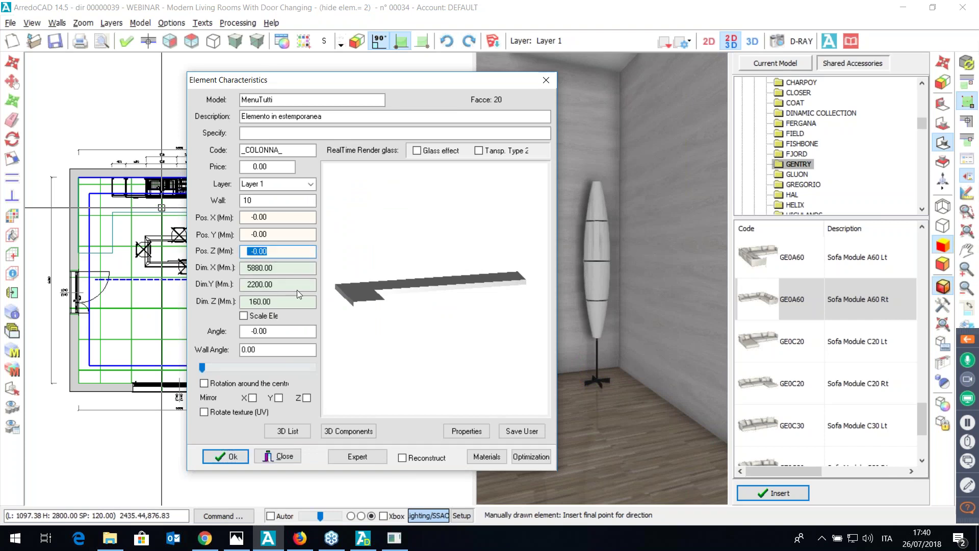
pyautogui.write('2640')
pyautogui.press('Return')
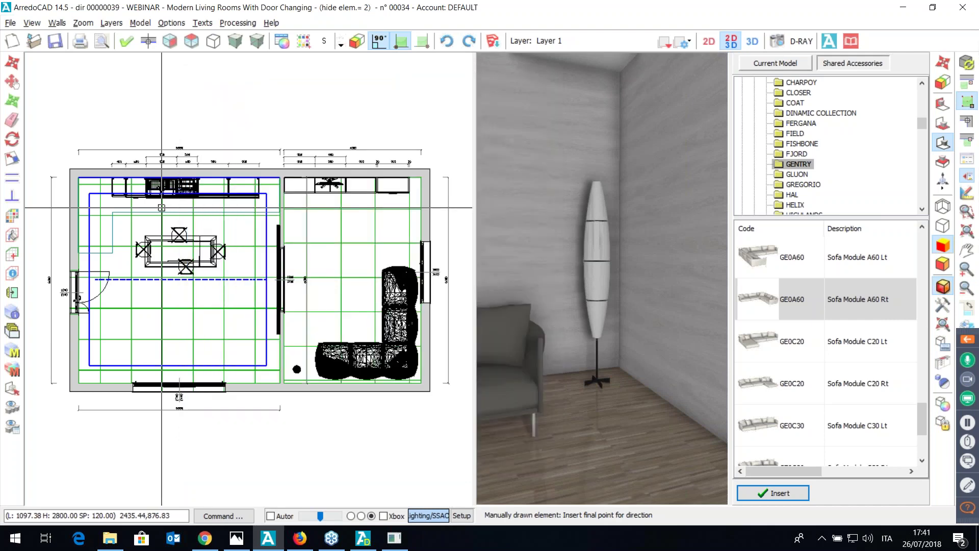
# - Make the living room's upper wall with the TV units the active wall and return to the plan view
pyautogui.moveTo(566, 277)
pyautogui.mouseDown()
pyautogui.moveTo(634, 275)
pyautogui.moveTo(578, 278)
pyautogui.mouseUp()
pyautogui.press('Escape')
pyautogui.moveTo(714, 280); pyautogui.dragTo(703, 277)
pyautogui.scroll(4, 705, 279)
pyautogui.click(149, 41)
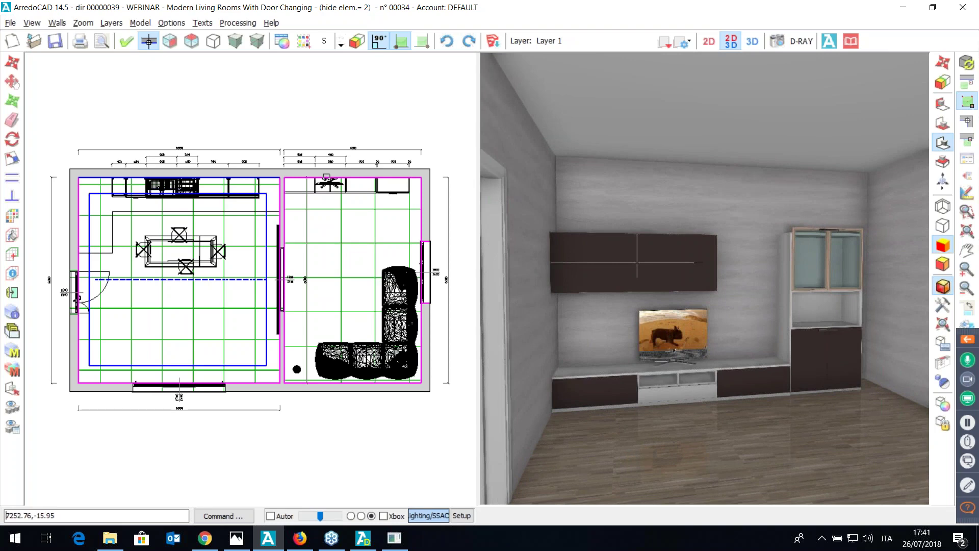
pyautogui.click(328, 177)
pyautogui.click(169, 41)
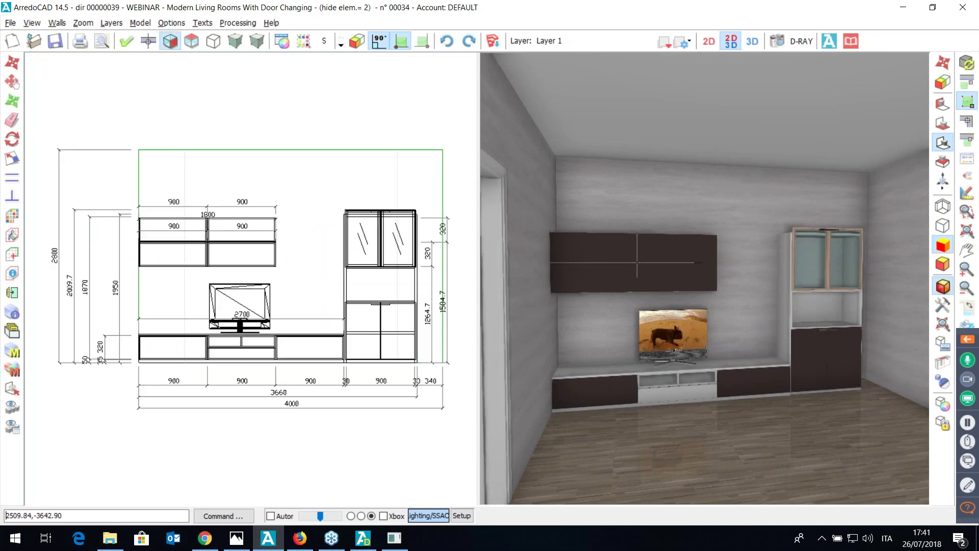
pyautogui.click(191, 41)
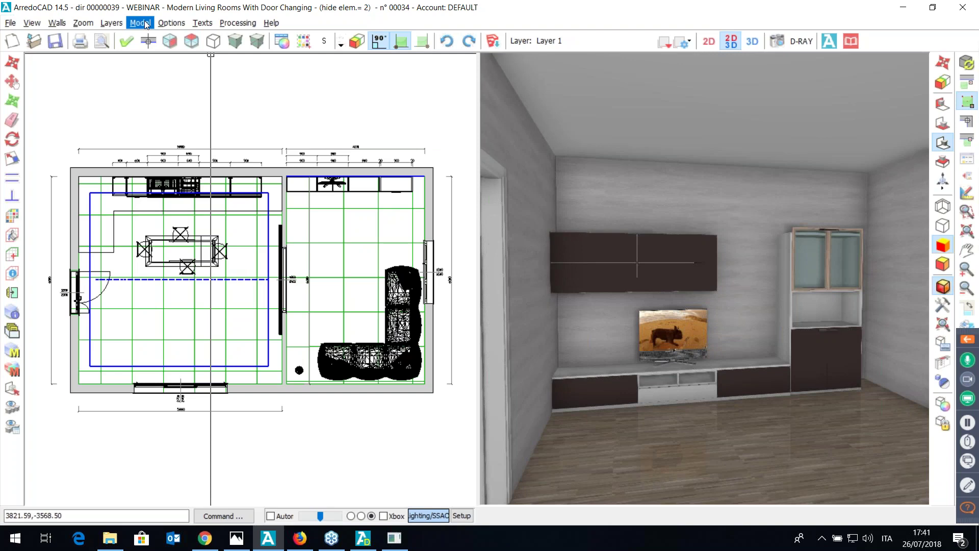
# - Open the shape drawing editor and set the sheet extents to 4000 by 3000
pyautogui.click(171, 22)
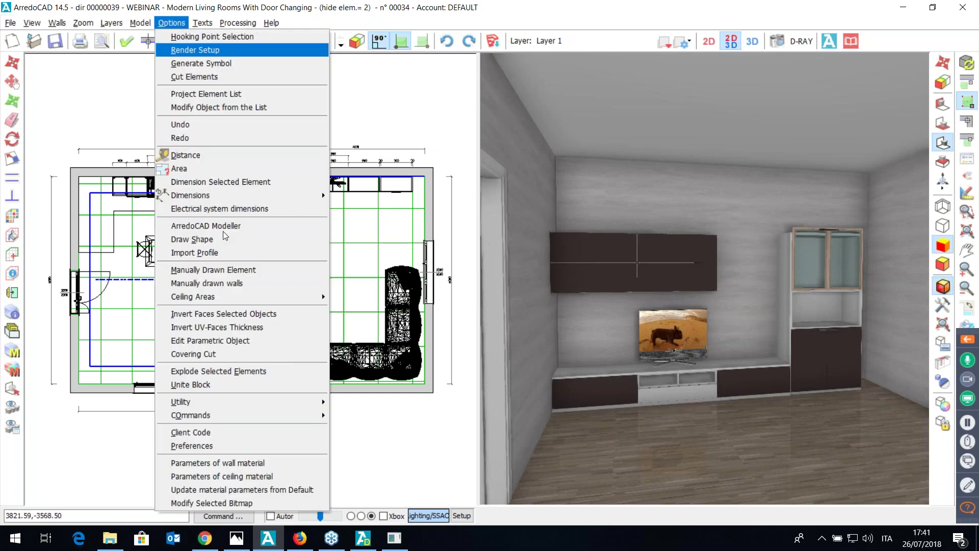
pyautogui.click(225, 226)
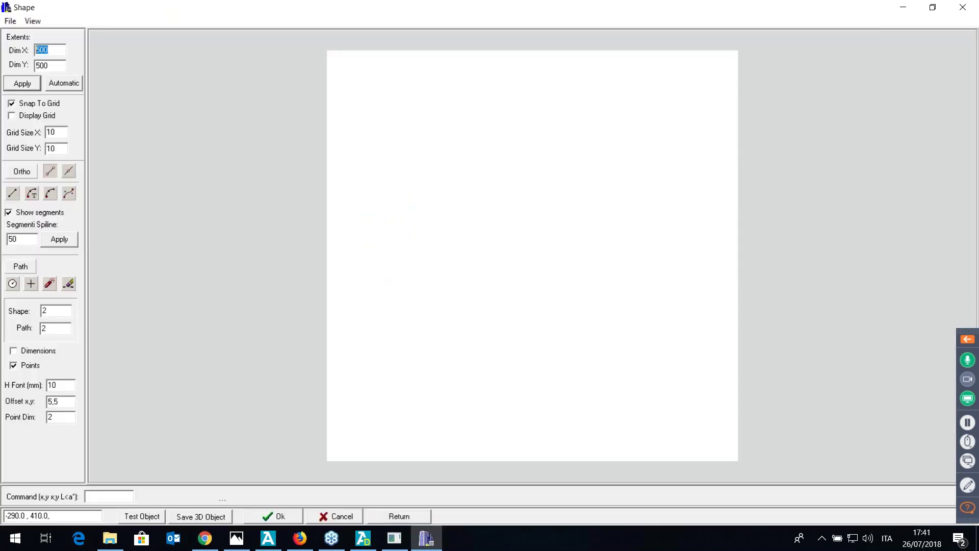
pyautogui.write('4000')
pyautogui.press('Tab')
pyautogui.write('3000')
pyautogui.click(20, 87)
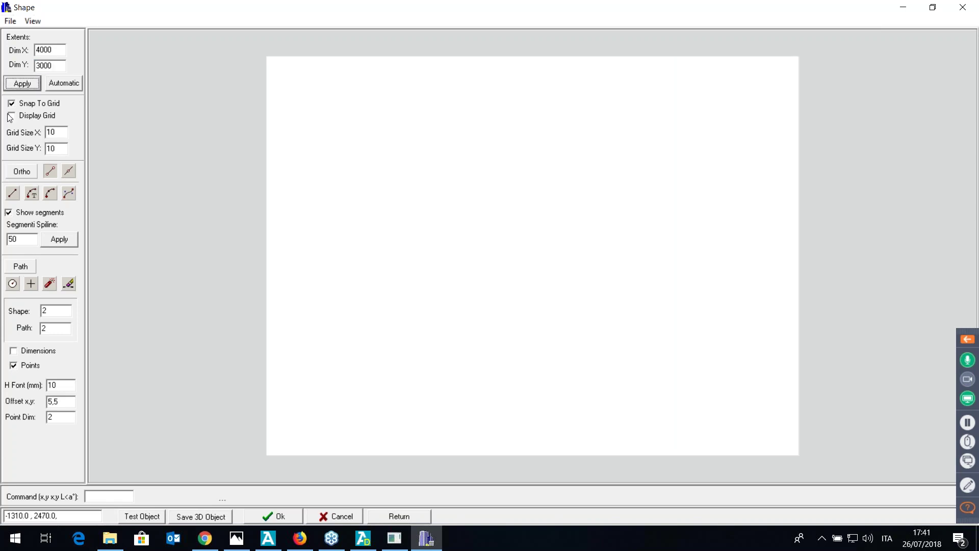
# - Display the drawing grid and set its size to 100 in both X and Y
pyautogui.click(10, 116)
pyautogui.click(60, 132)
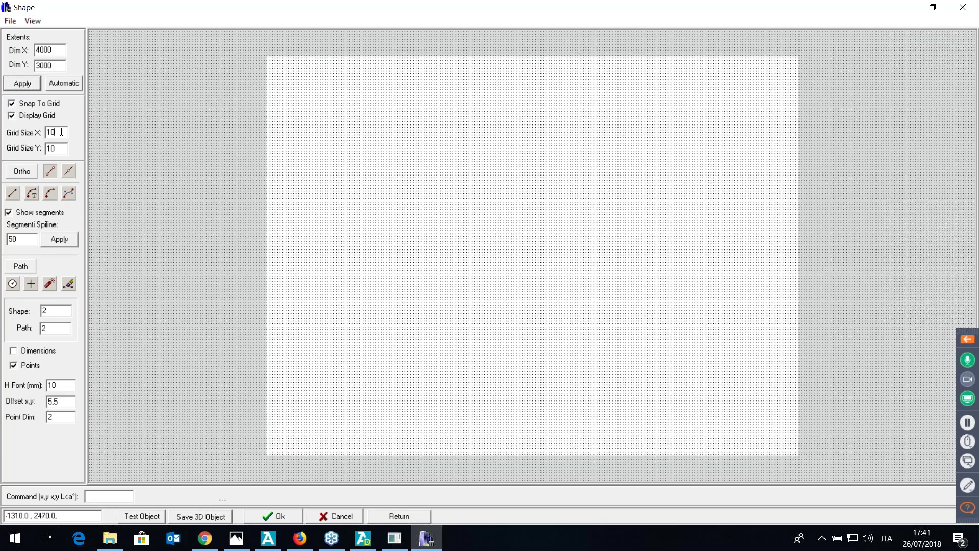
pyautogui.write('0')
pyautogui.click(63, 149)
pyautogui.write('0')
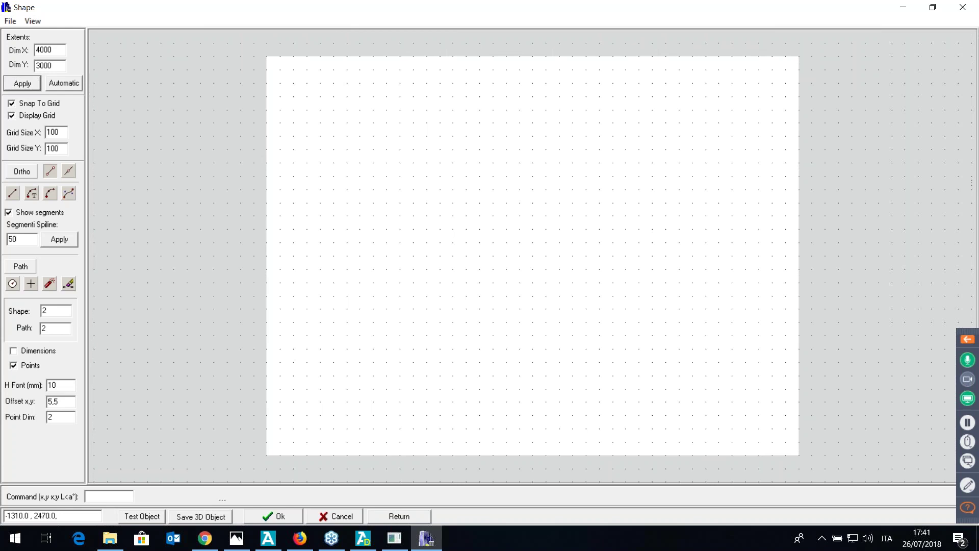
# - Draw an open polyline from 0,1200 up to 0,3000, across to 4000,3000 and down to 4000,1600
pyautogui.click(12, 194)
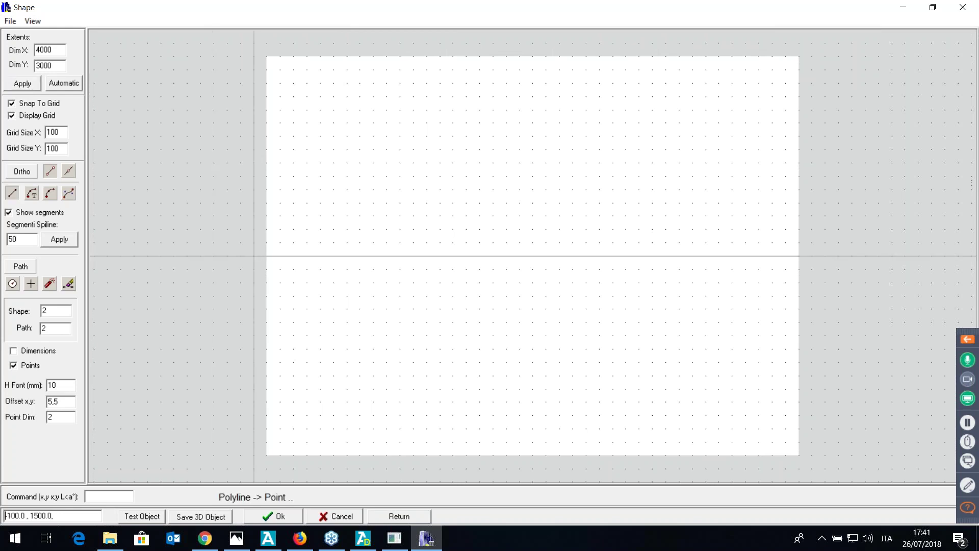
pyautogui.click(267, 296)
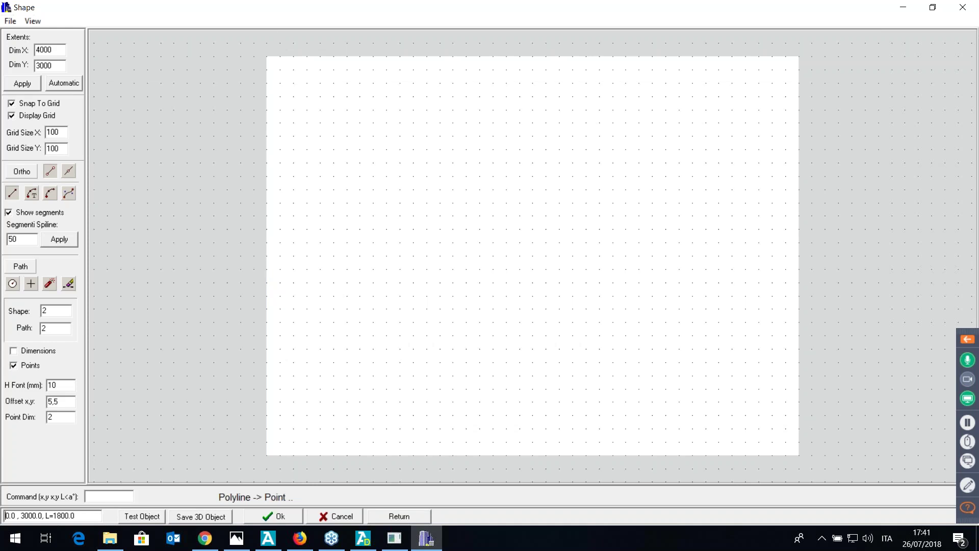
pyautogui.click(267, 56)
pyautogui.click(799, 56)
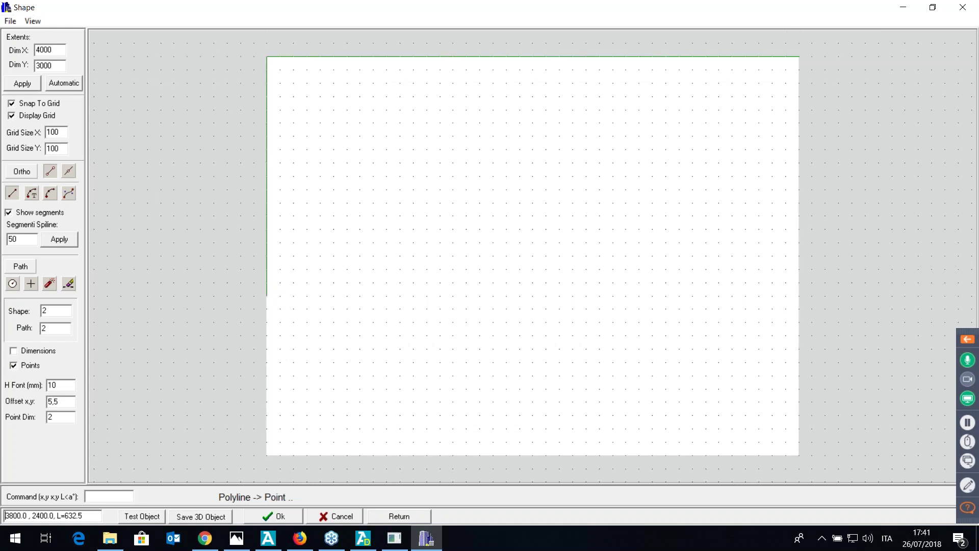
pyautogui.click(799, 243)
pyautogui.rightClick(614, 282)
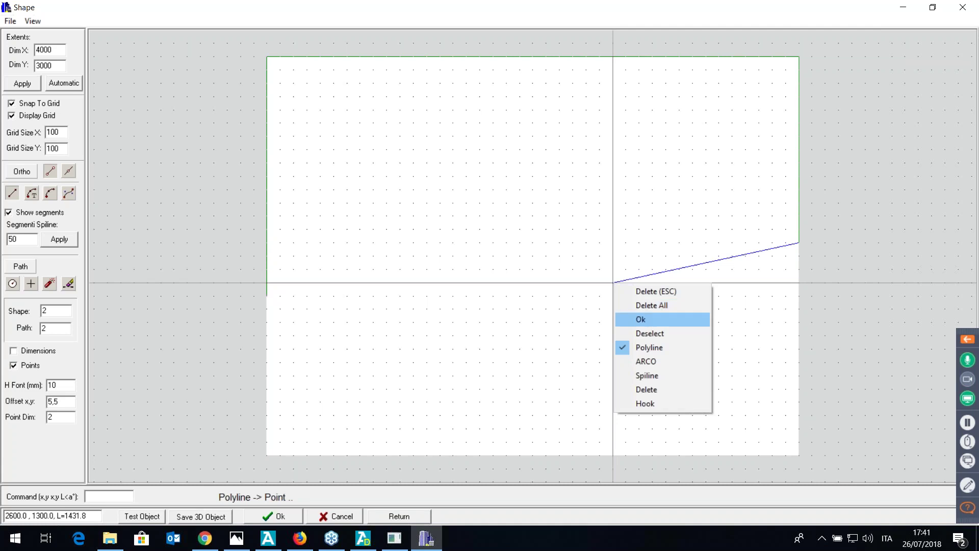
pyautogui.click(643, 319)
# - Close the outline with two opposing arcs, from 4000,1600 through 3500,900 to 1400,900, and on to the polyline's start at 0,1200
pyautogui.click(50, 193)
pyautogui.click(798, 242)
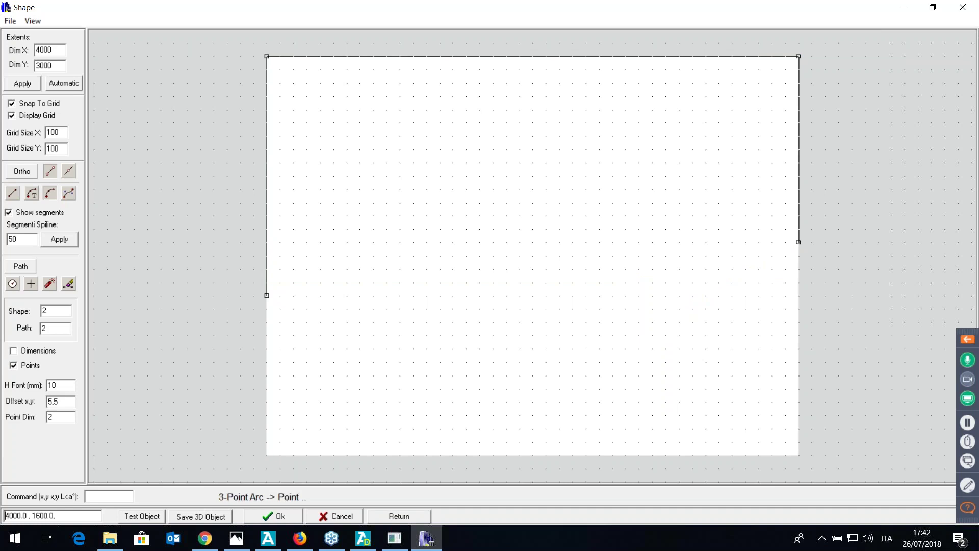
pyautogui.click(732, 335)
pyautogui.click(452, 335)
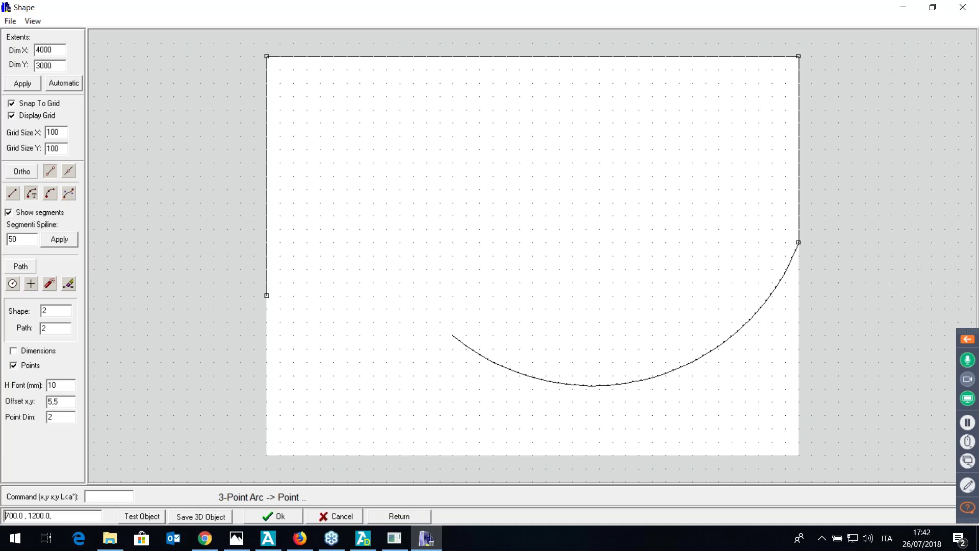
pyautogui.rightClick(347, 309)
pyautogui.click(375, 315)
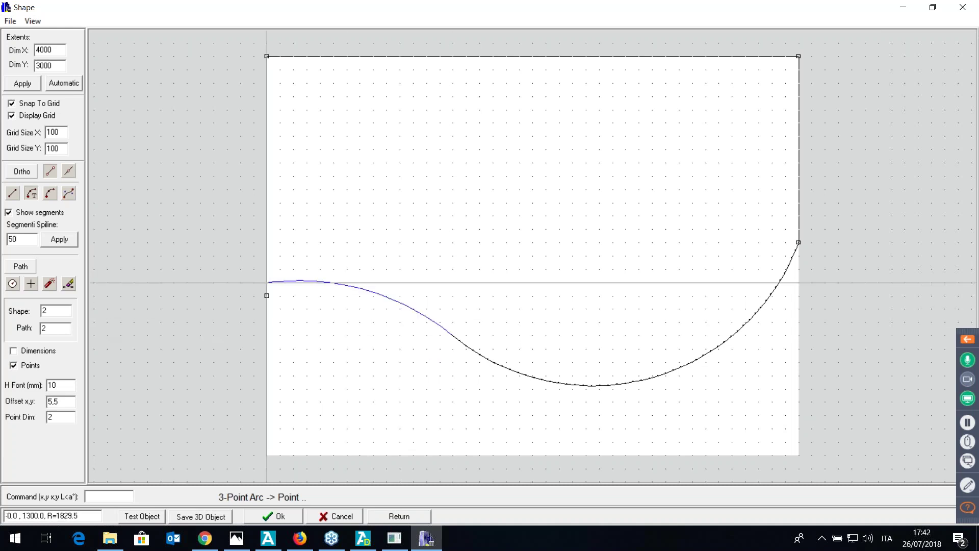
# - Save the curved shape over the existing file controscurvo.SAG and confirm the shape to return to the room plan
pyautogui.click(9, 22)
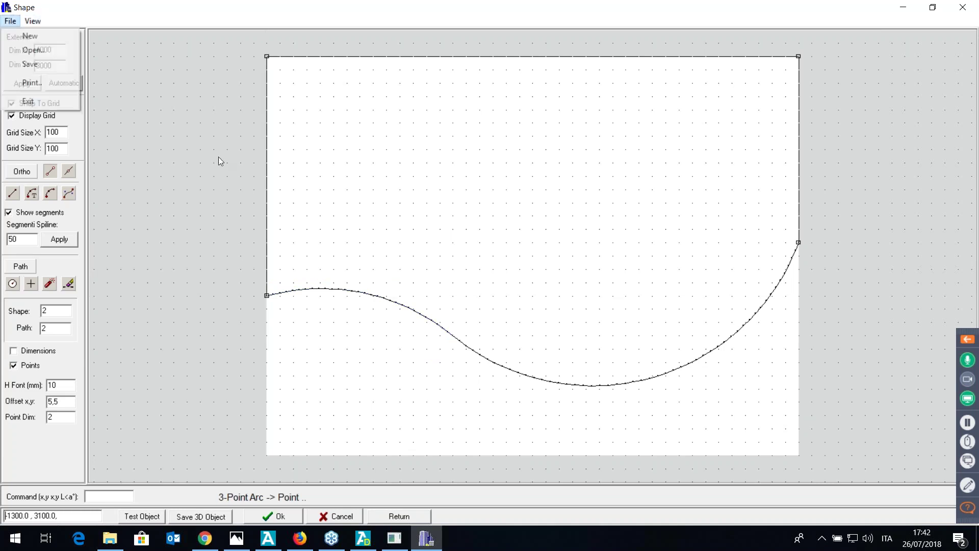
pyautogui.click(31, 64)
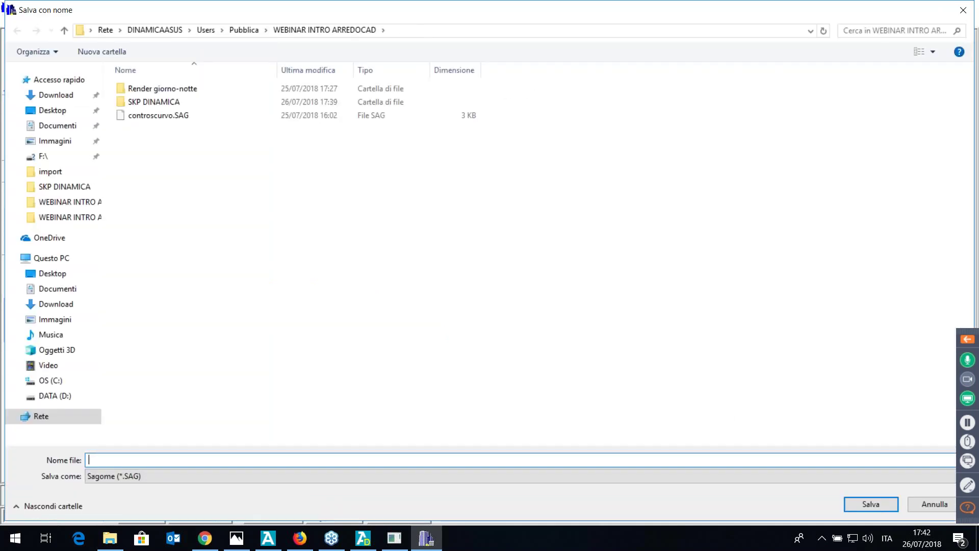
pyautogui.click(158, 116)
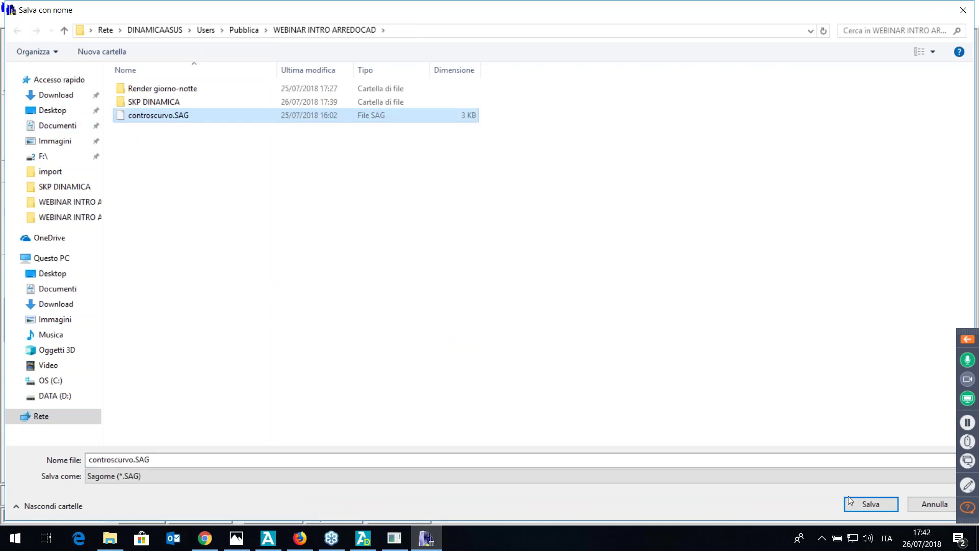
pyautogui.click(525, 273)
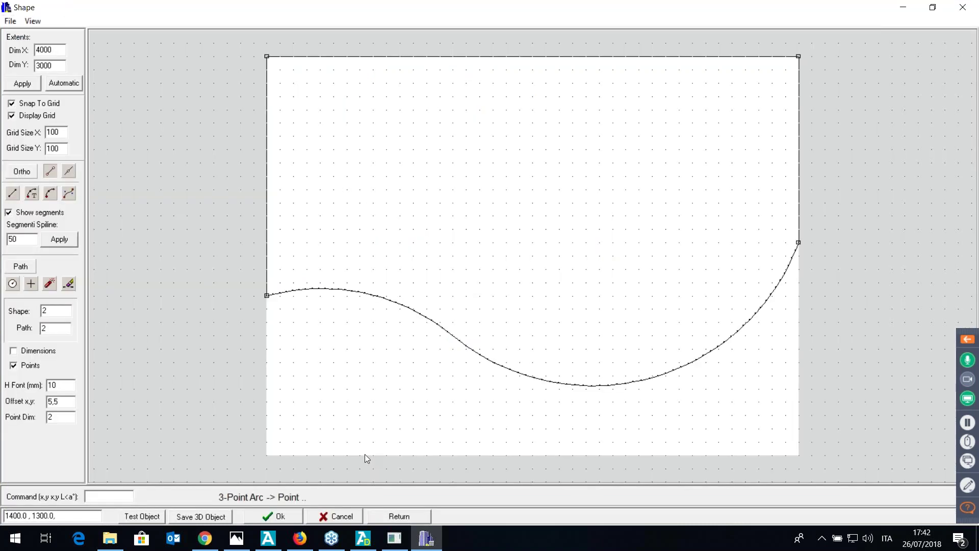
pyautogui.click(280, 517)
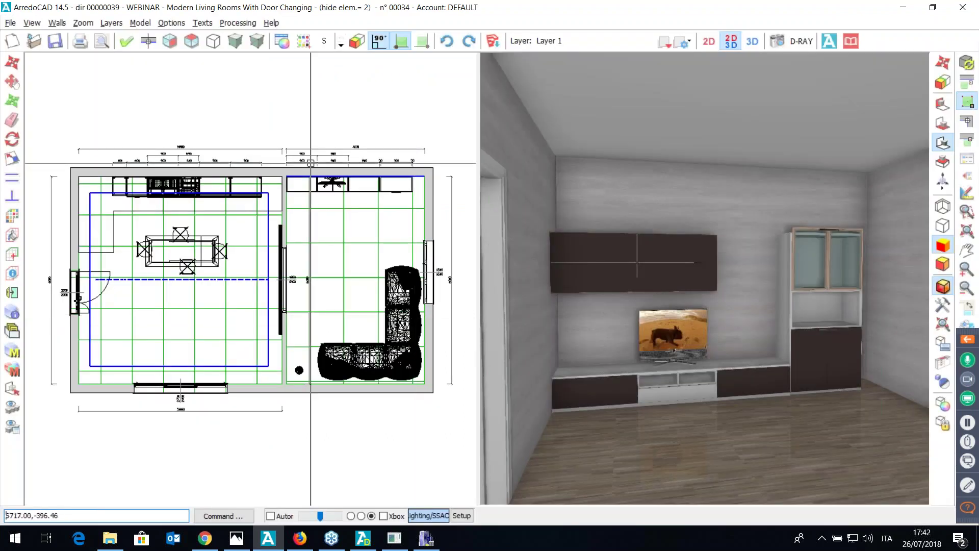
# - Import the profile controscurvo.SAG as an element with a thickness of 160 mm and accept its default characteristics
pyautogui.click(171, 23)
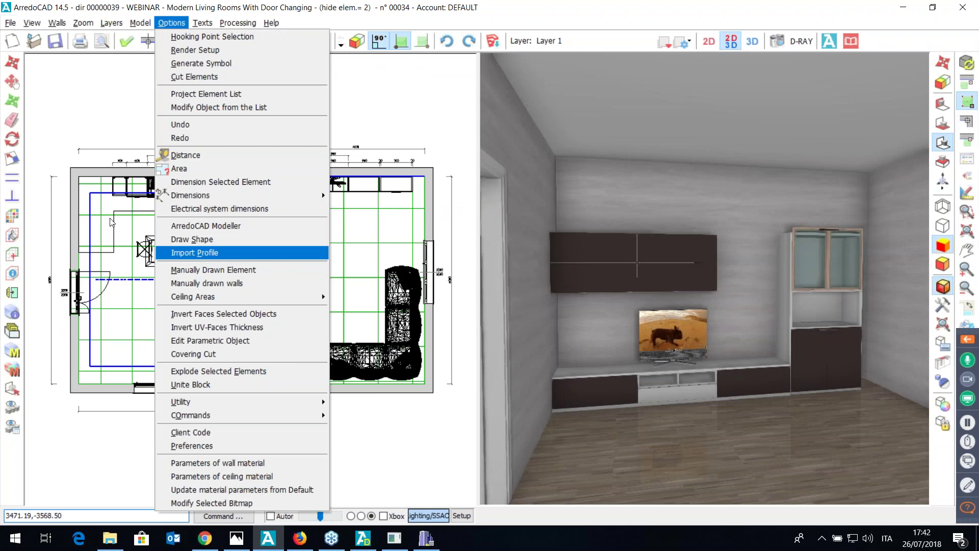
pyautogui.press('Return')
pyautogui.click(52, 273)
pyautogui.doubleClick(290, 255)
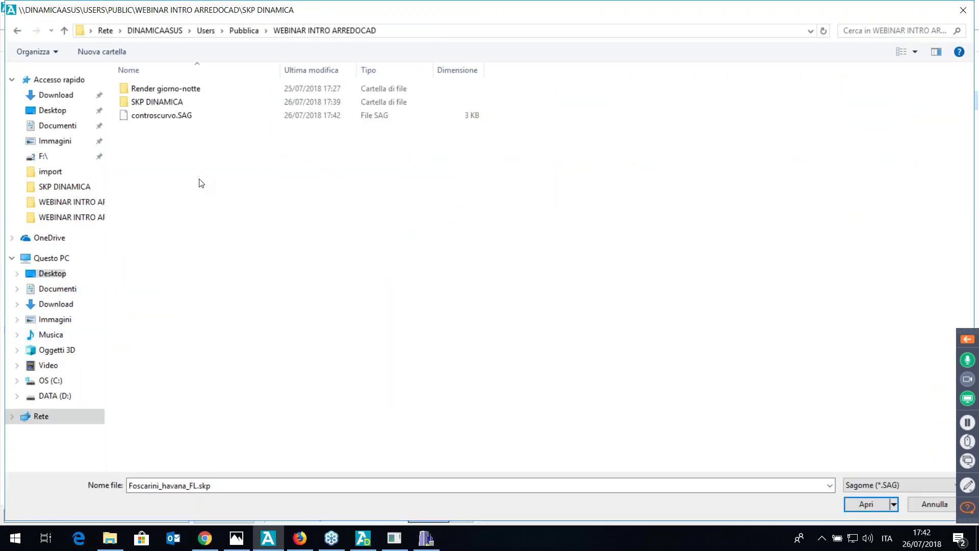
pyautogui.doubleClick(168, 117)
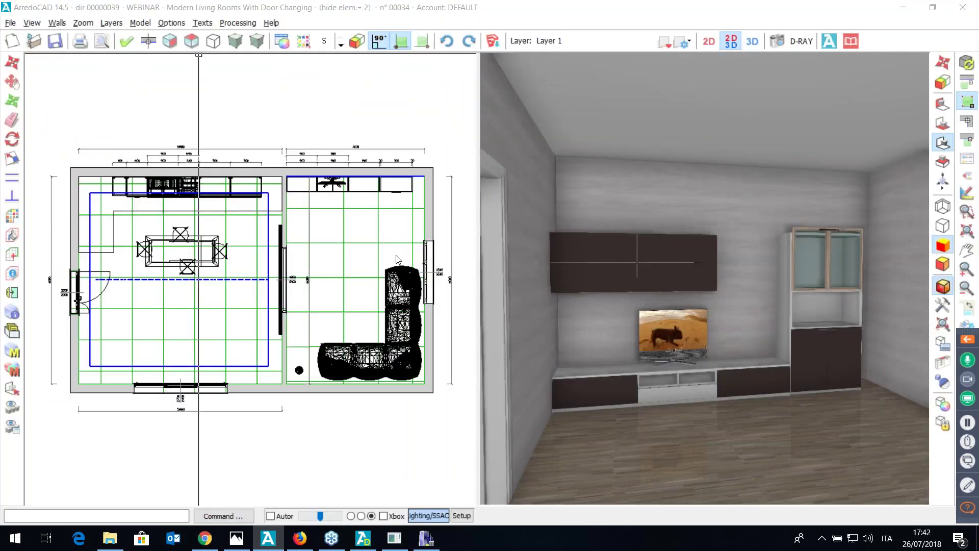
pyautogui.write('160')
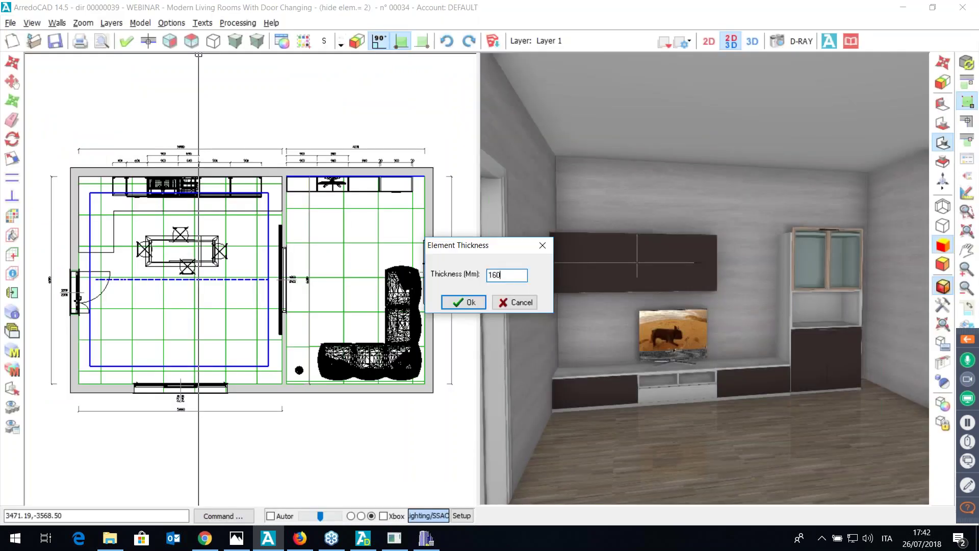
pyautogui.press('Return')
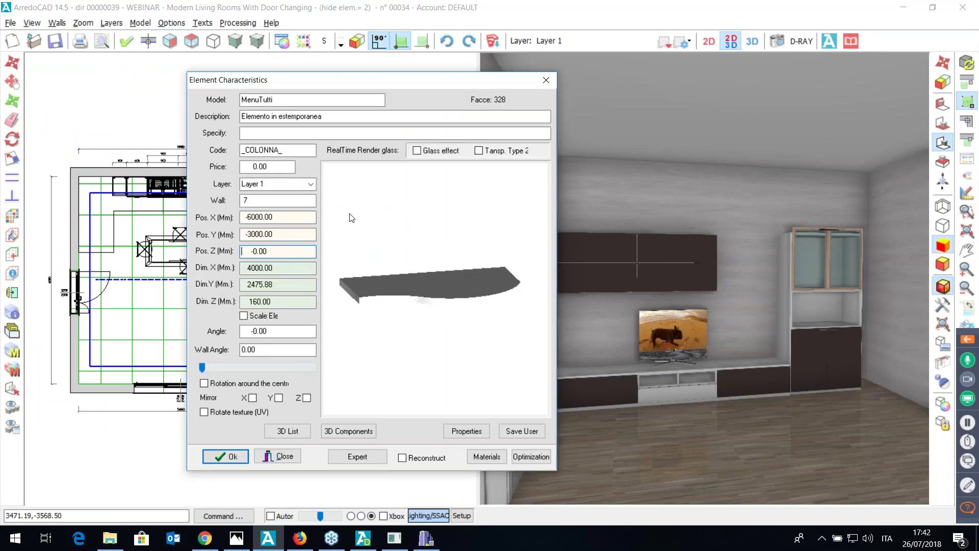
pyautogui.press('Return')
# - Move the curved element in plan by its upper-right corner to the living room's upper-right inner corner at 10000,0
pyautogui.rightClick(262, 126)
pyautogui.click(265, 132)
pyautogui.click(202, 73)
pyautogui.click(217, 73)
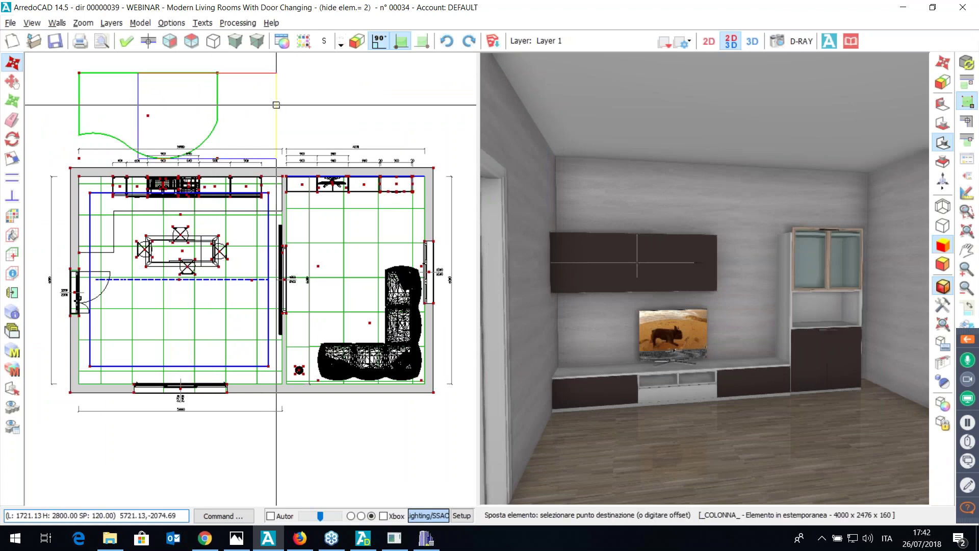
pyautogui.click(424, 176)
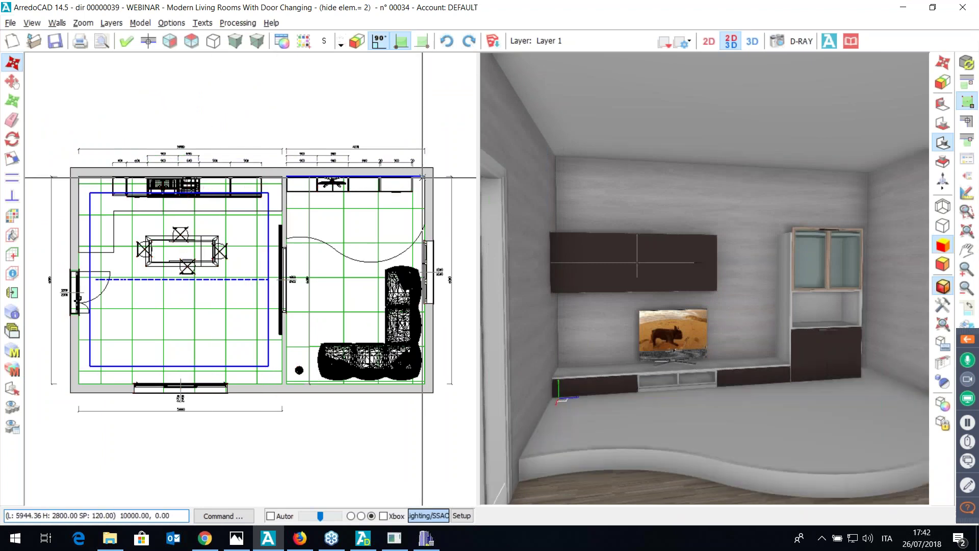
# - In the TV wall's front view, move the curved element by its top corner up to the ceiling corner at 0,2800
pyautogui.click(149, 41)
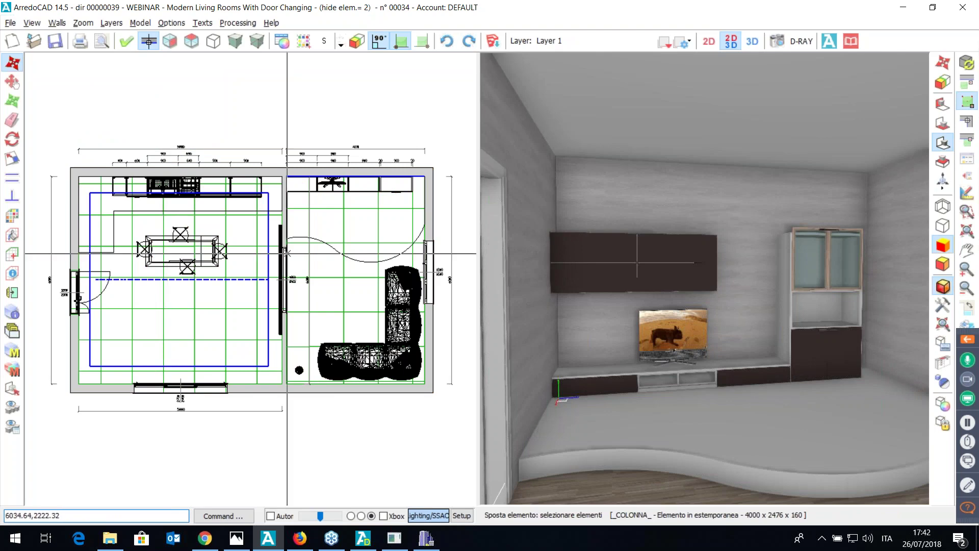
pyautogui.click(170, 41)
pyautogui.rightClick(309, 255)
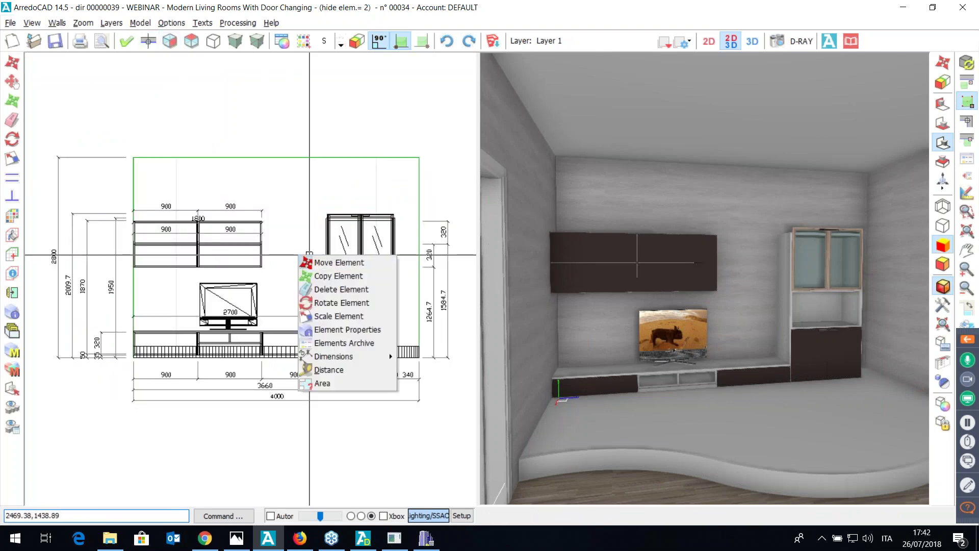
pyautogui.click(149, 375)
pyautogui.click(131, 345)
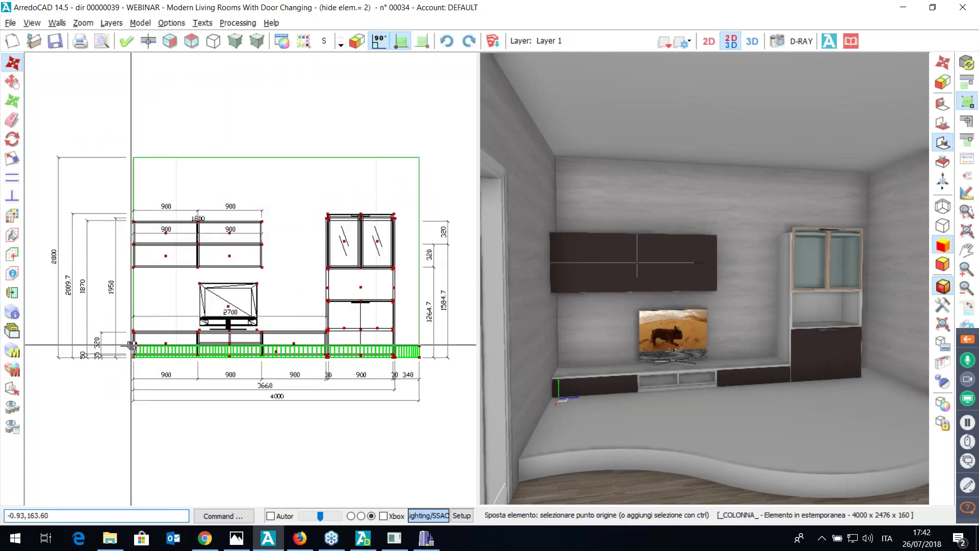
pyautogui.click(131, 345)
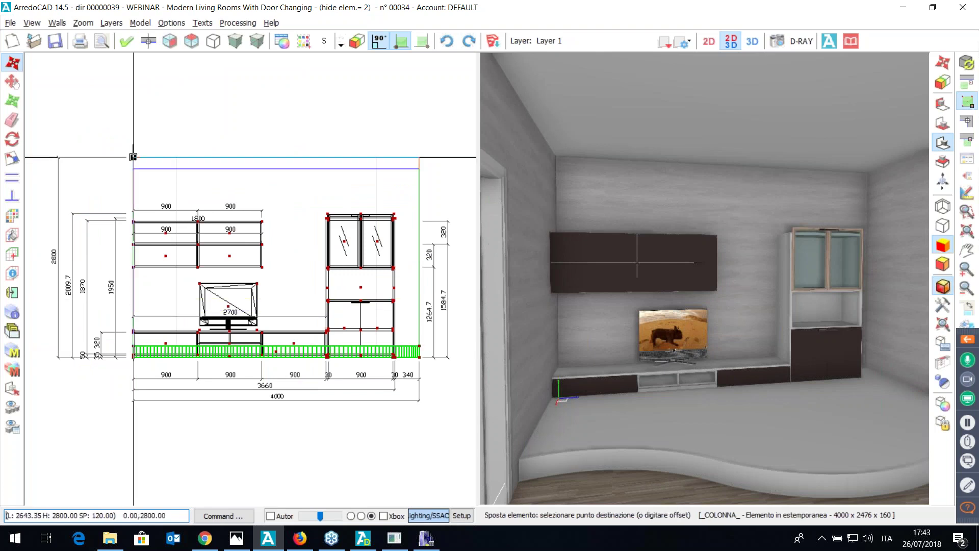
pyautogui.click(133, 156)
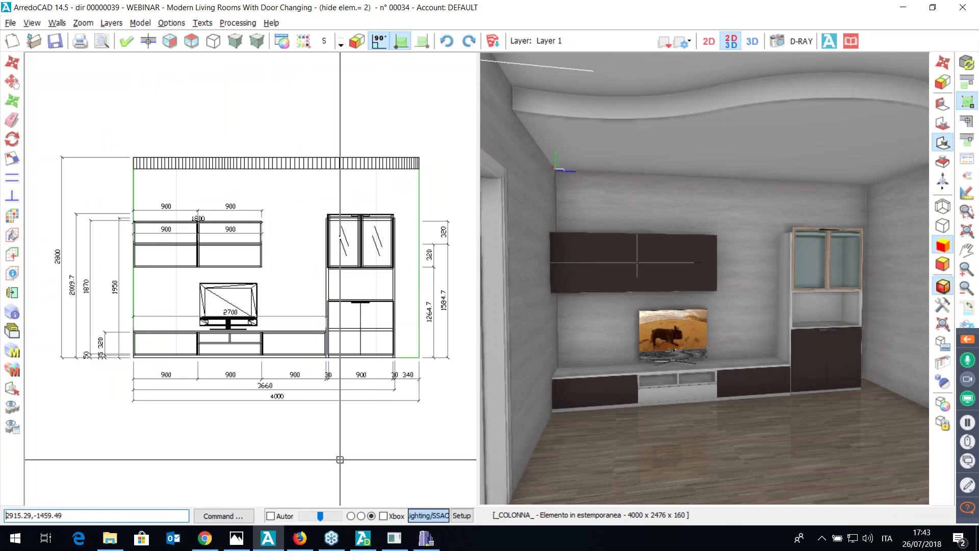
# - Switch to D-RAY3 to examine the kitchen render and return to the ArredoCAD project
pyautogui.click(363, 538)
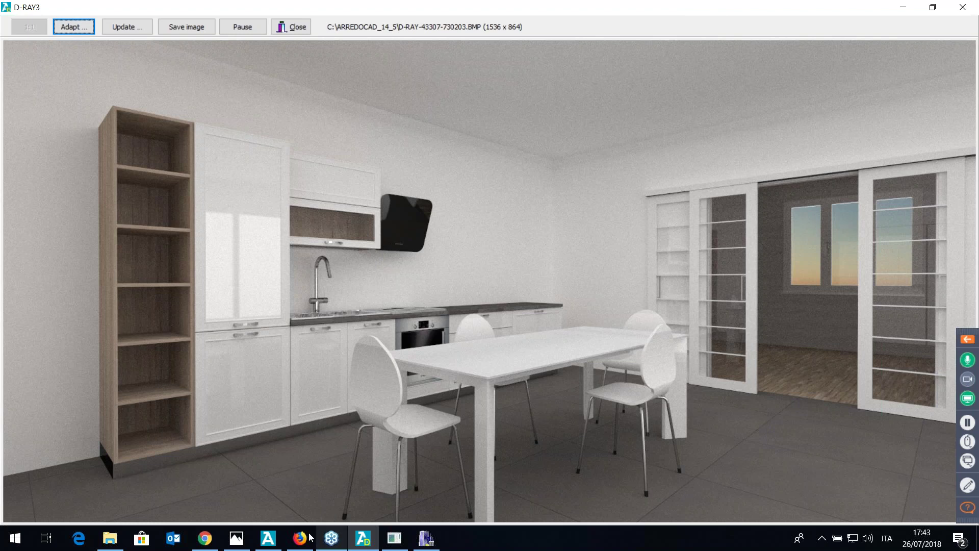
pyautogui.click(267, 538)
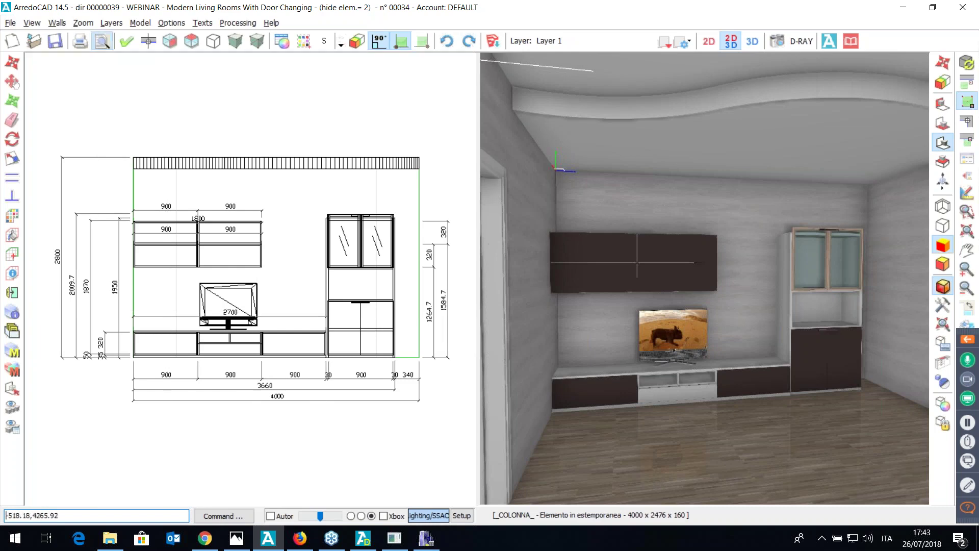
# - Generate a print preview with plan, front views, tops/frames/plinths/shelves, cut or special elements and dimensions enabled
pyautogui.click(102, 40)
pyautogui.click(365, 185)
pyautogui.click(365, 306)
pyautogui.click(364, 320)
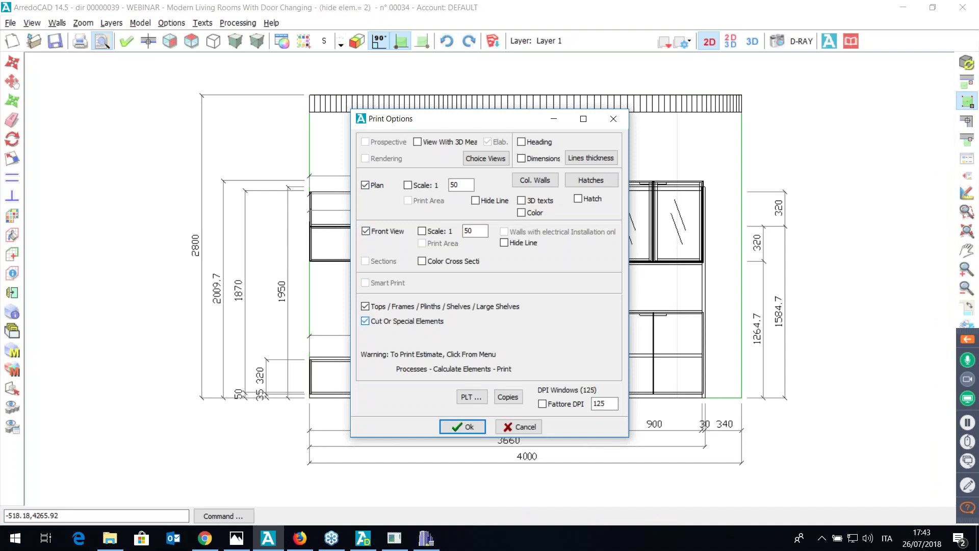
pyautogui.click(521, 158)
pyautogui.click(462, 426)
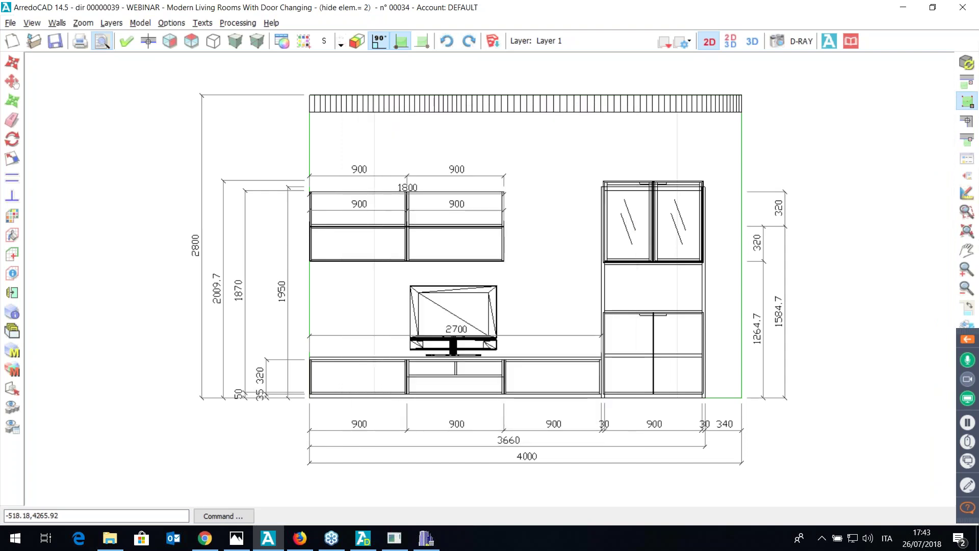
pyautogui.click(547, 302)
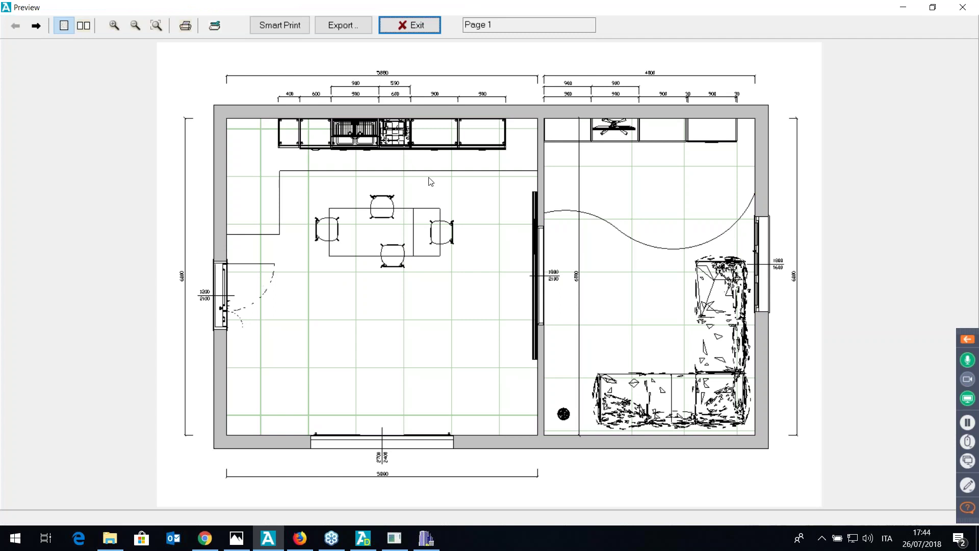
# - Page through the print preview to examine the plan, wall elevations, worktops, plinths and special elements
pyautogui.click(37, 27)
pyautogui.click(38, 26)
pyautogui.click(38, 27)
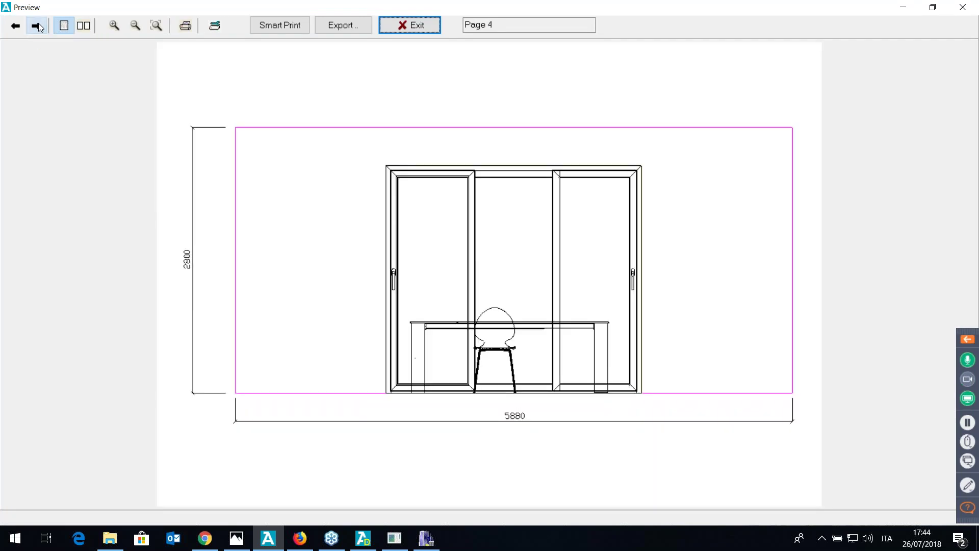
pyautogui.click(37, 27)
pyautogui.click(38, 26)
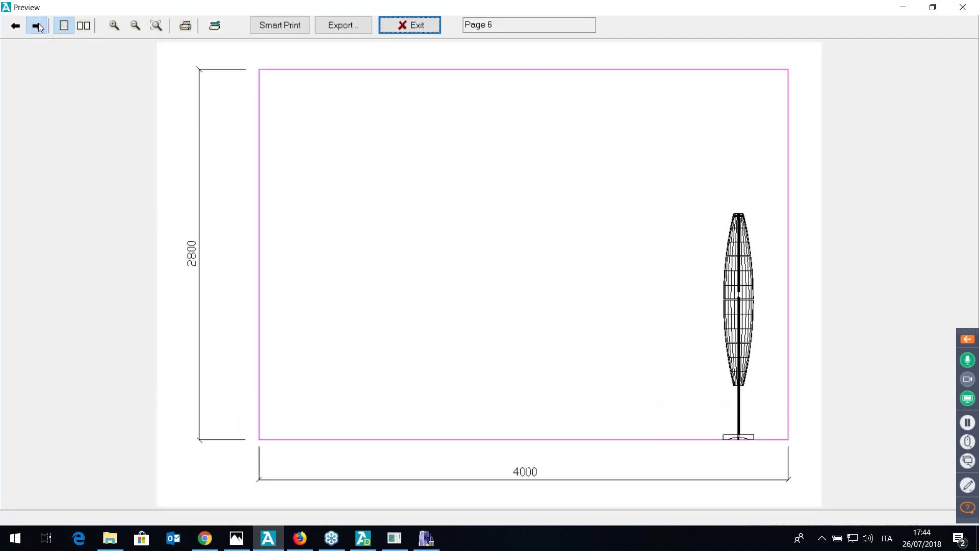
pyautogui.click(37, 27)
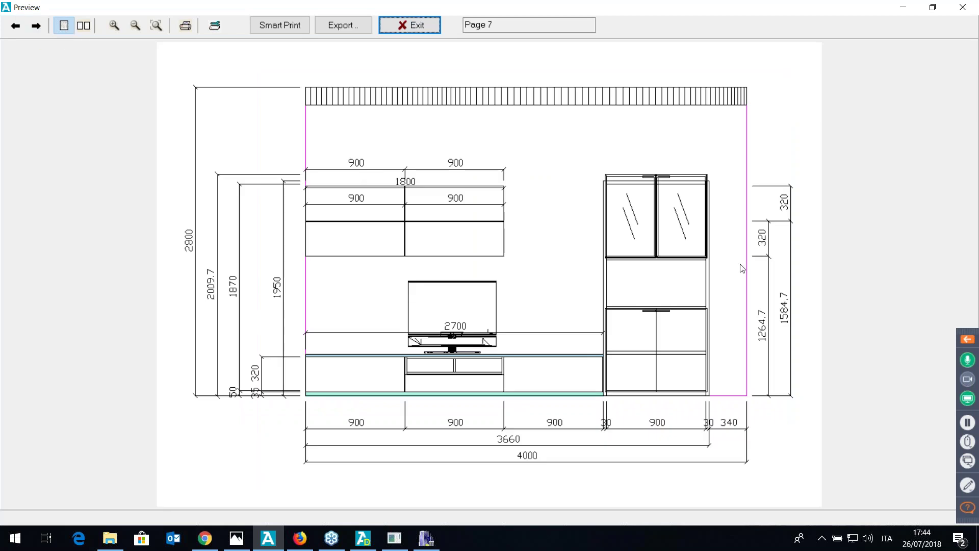
pyautogui.click(38, 26)
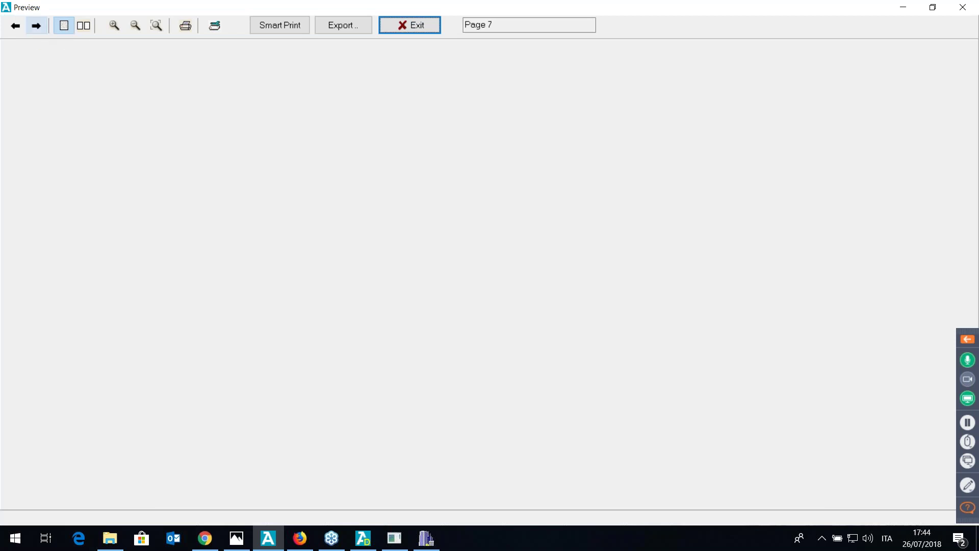
pyautogui.click(37, 26)
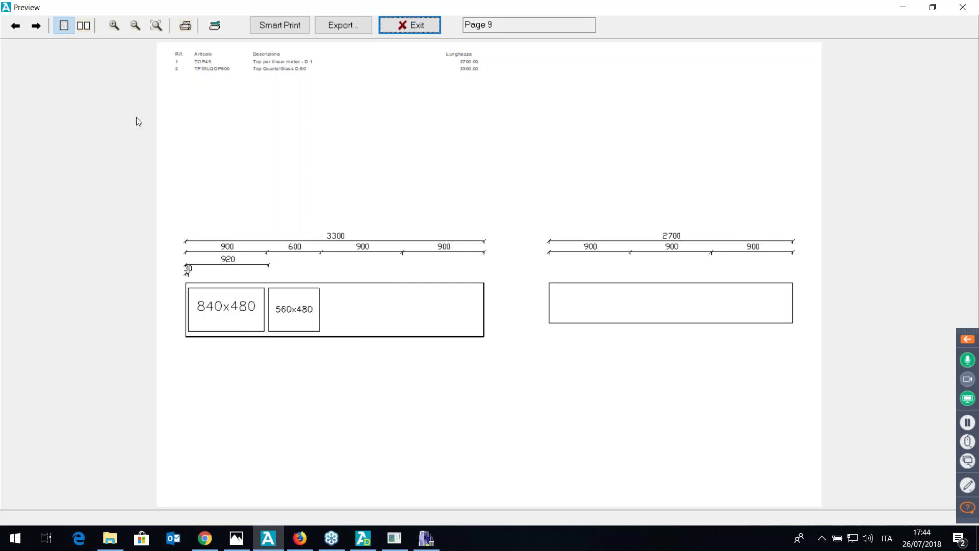
pyautogui.click(36, 26)
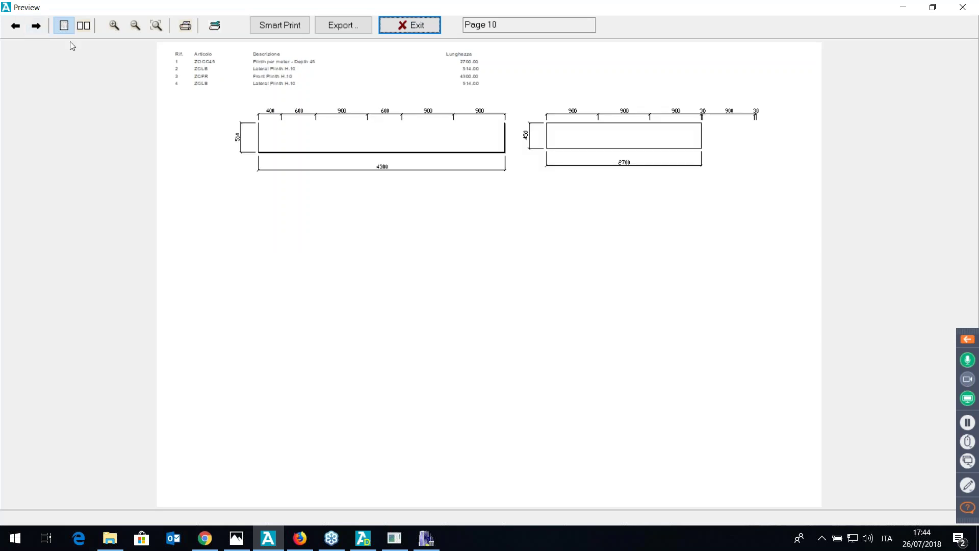
# - Review the file types offered for exporting the printouts and leave the preview without exporting
pyautogui.click(348, 25)
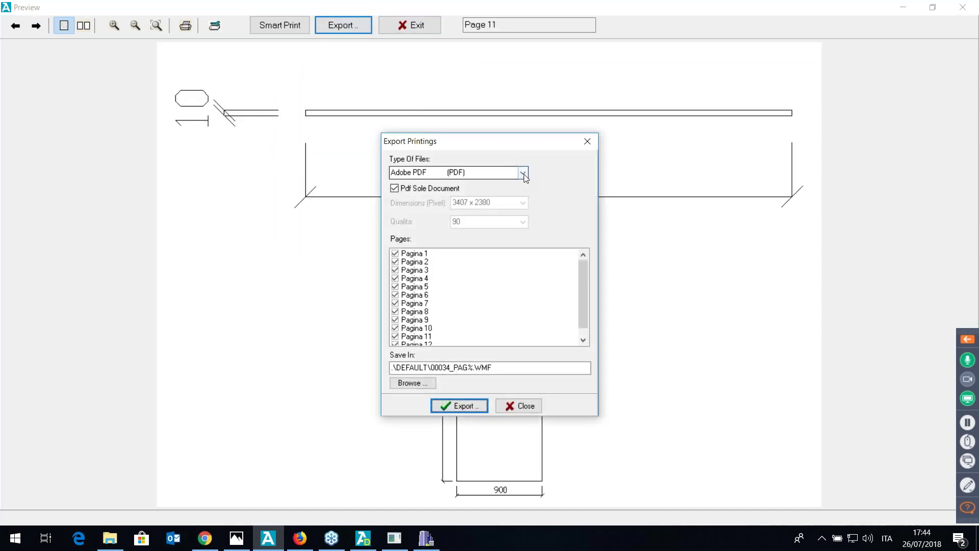
pyautogui.click(523, 174)
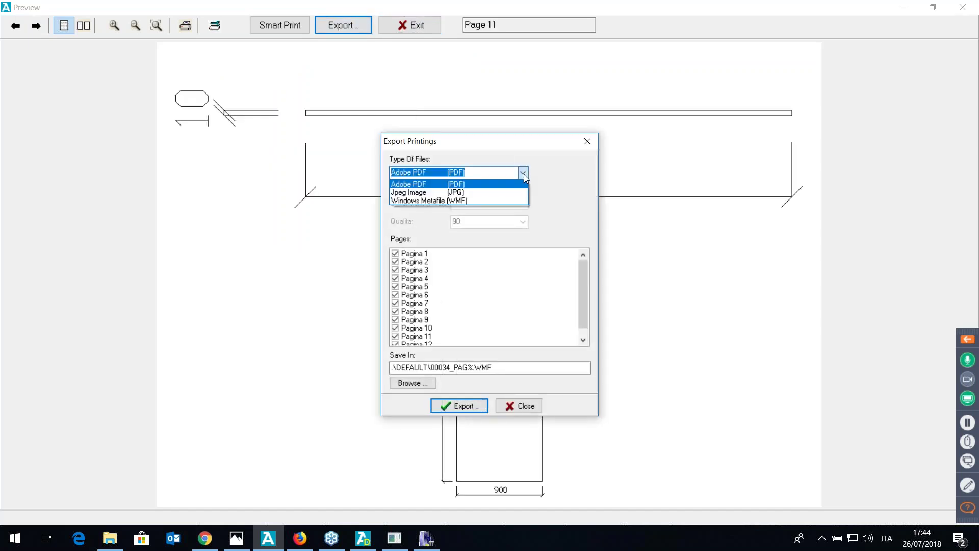
pyautogui.click(511, 405)
pyautogui.click(511, 406)
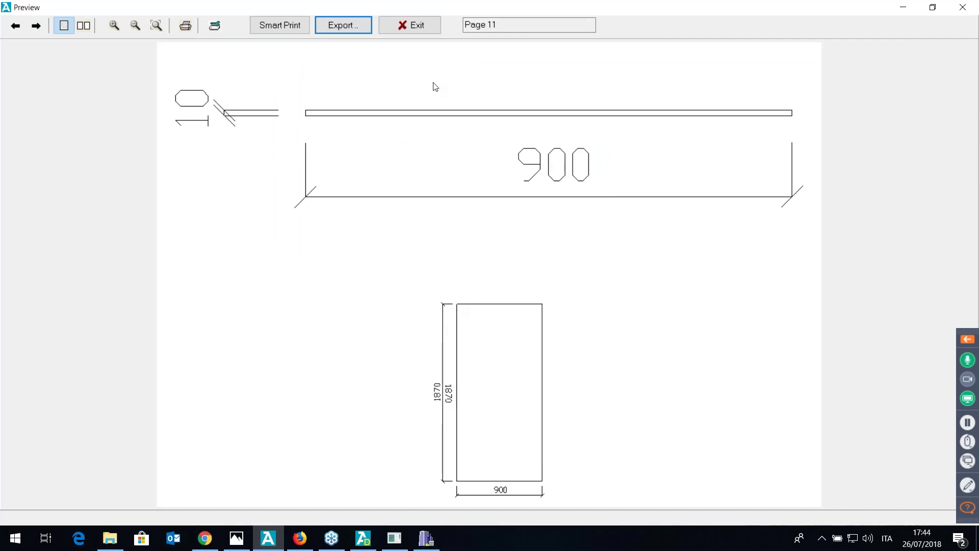
pyautogui.press('Escape')
# - Open the project's element estimate and set prices of 2000 for the BRERA table, 600 for FOSCARINI_HAVANA_FL_SKP.DAT and 60 for Plinth per meter - Depth 45
pyautogui.click(242, 23)
pyautogui.click(248, 36)
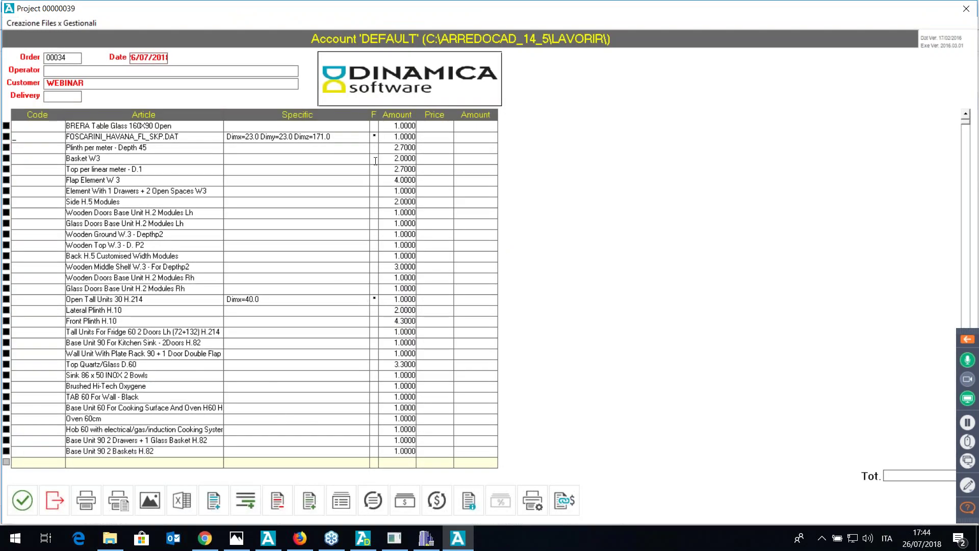
pyautogui.click(439, 128)
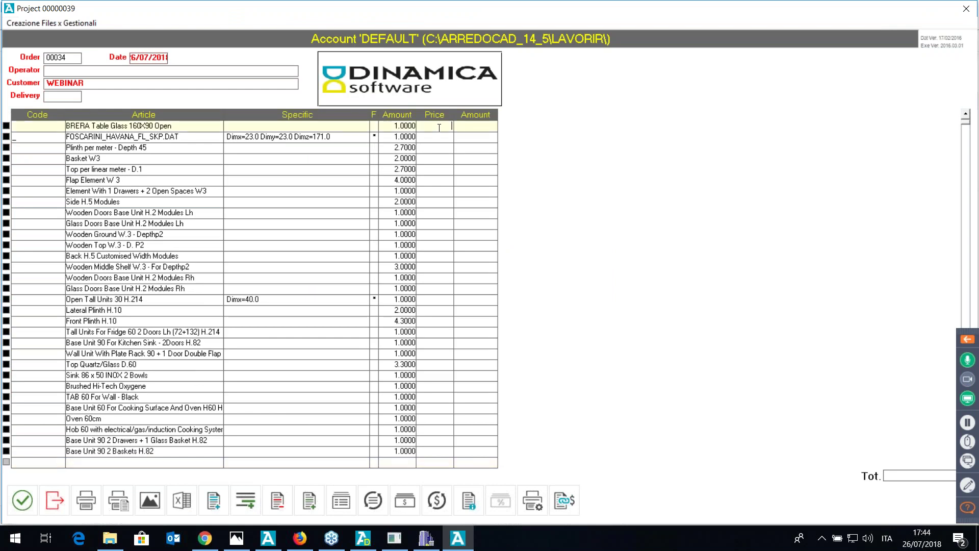
pyautogui.write('2000')
pyautogui.click(433, 139)
pyautogui.write('600')
pyautogui.click(440, 151)
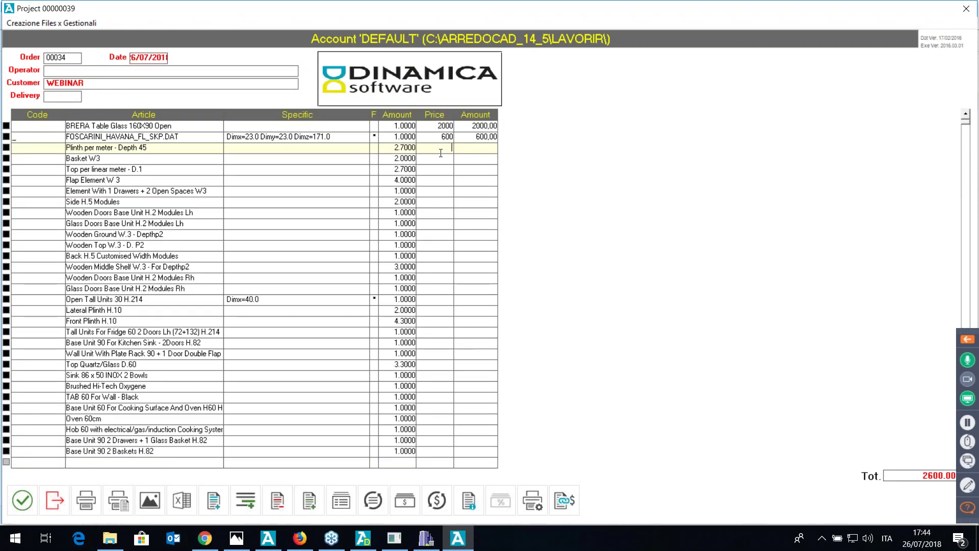
pyautogui.write('60')
# - Preview the detailed estimate printout and confirm the priced estimate to return to the drawing
pyautogui.click(118, 499)
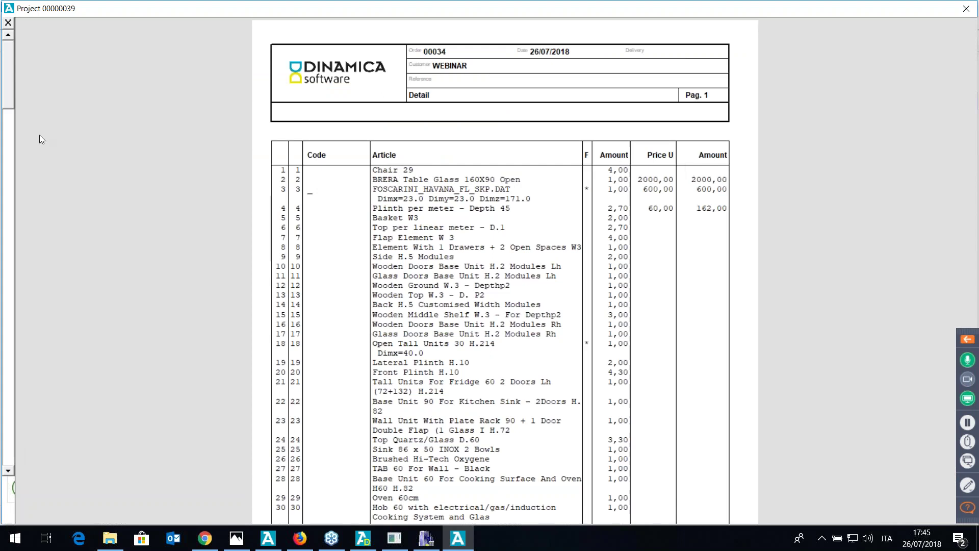
pyautogui.click(7, 23)
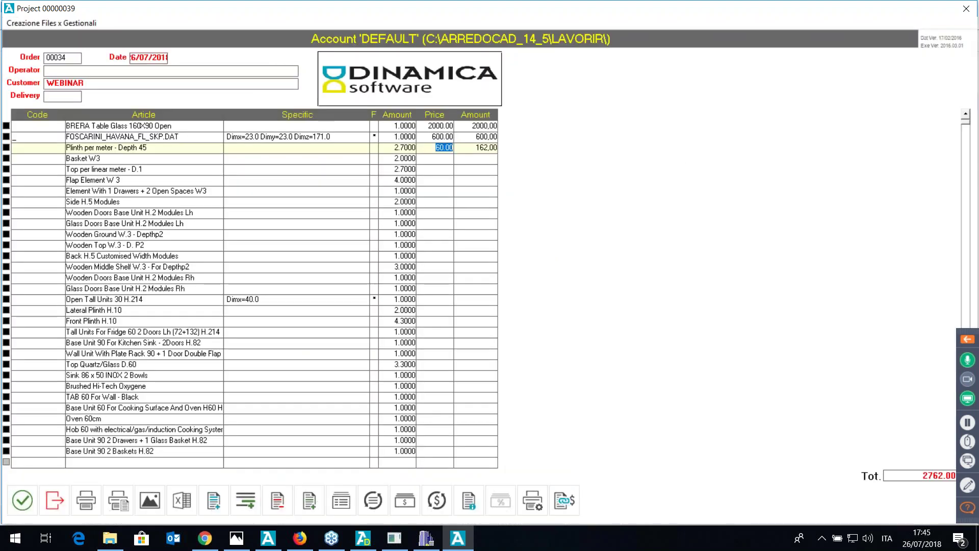
pyautogui.click(23, 500)
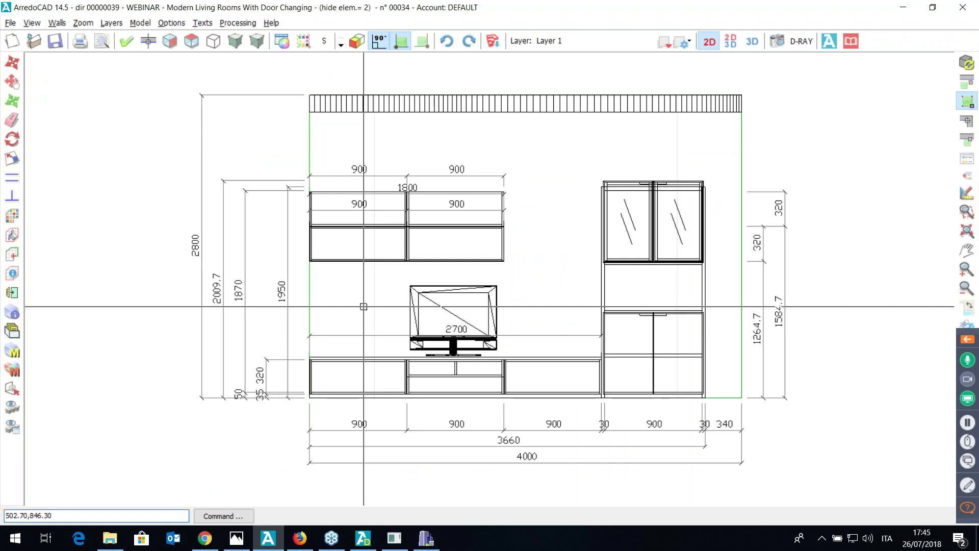
# - Open the D-RAY render settings and review the available camera types, keeping Perspective
pyautogui.click(801, 41)
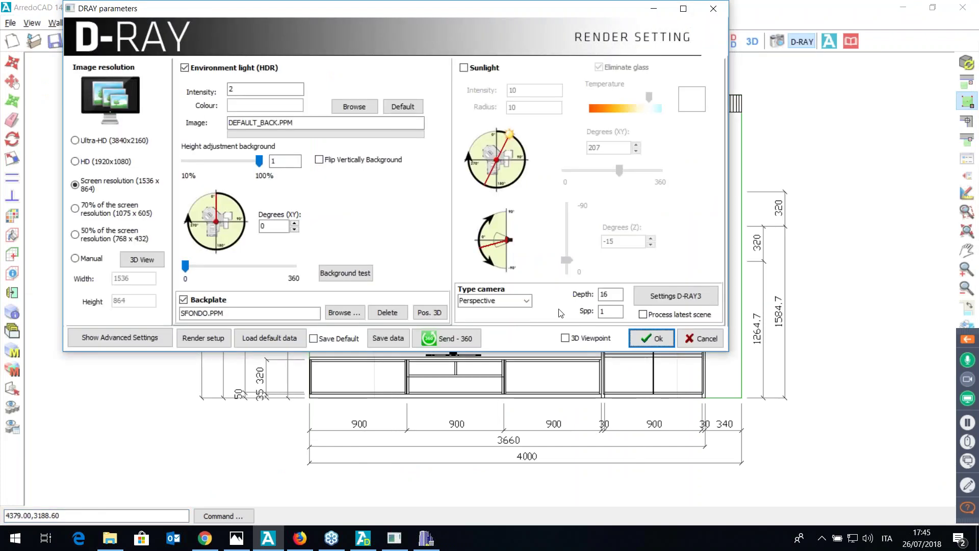
pyautogui.click(526, 303)
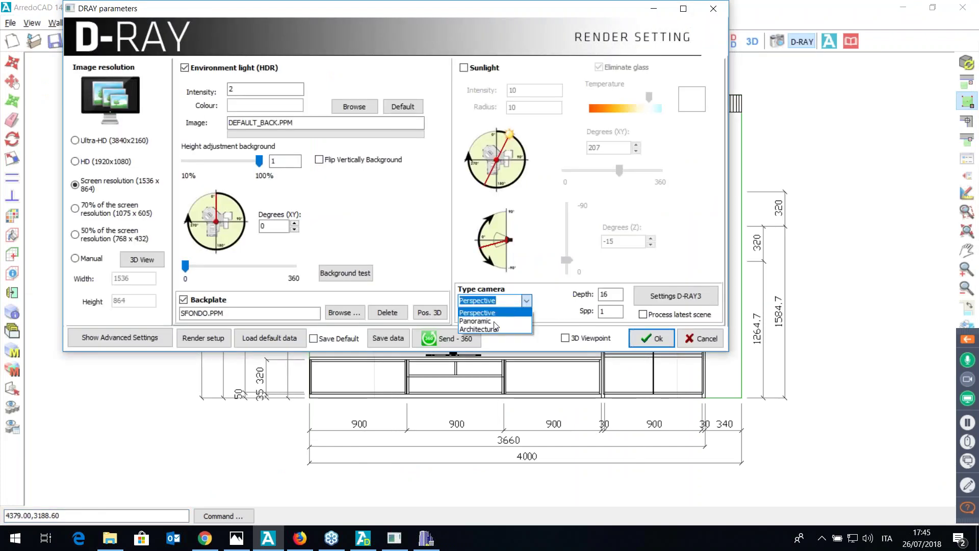
pyautogui.click(707, 345)
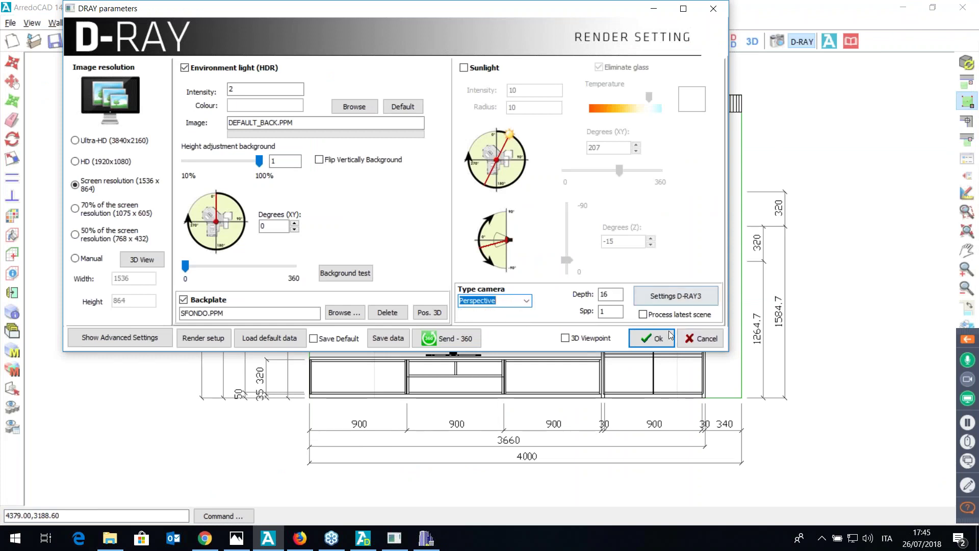
# - Show the 2D and 3D views side by side and start a D-RAY render from the 3D viewpoint with the Panoramic camera
pyautogui.click(707, 348)
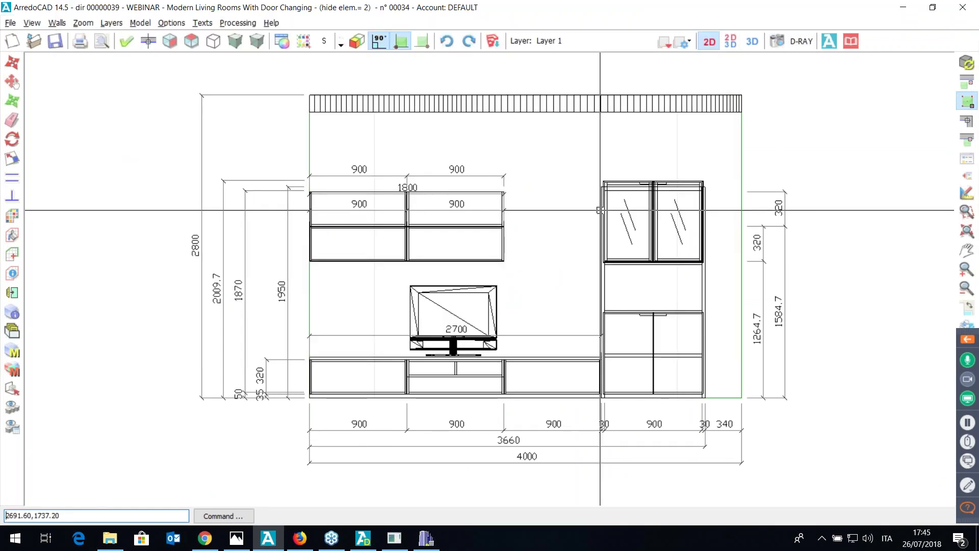
pyautogui.click(730, 41)
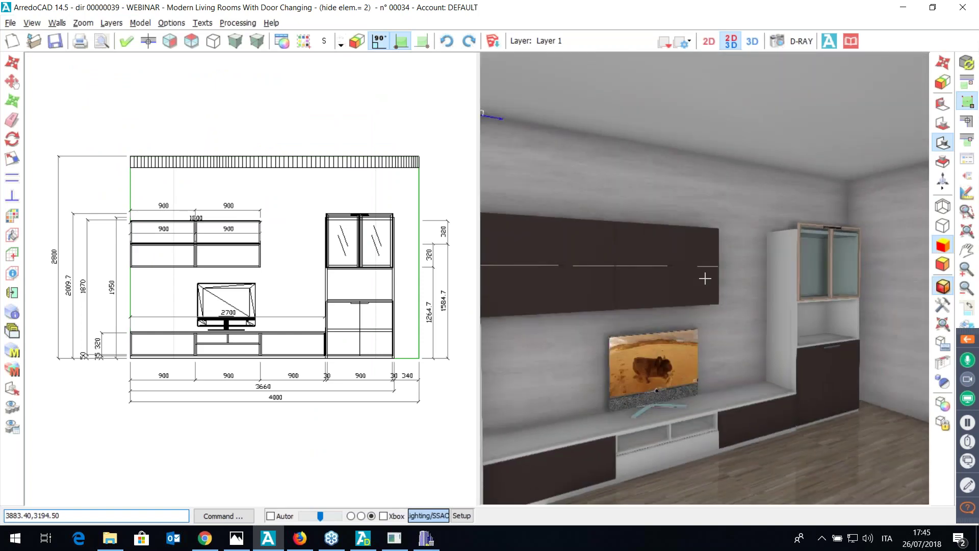
pyautogui.click(802, 42)
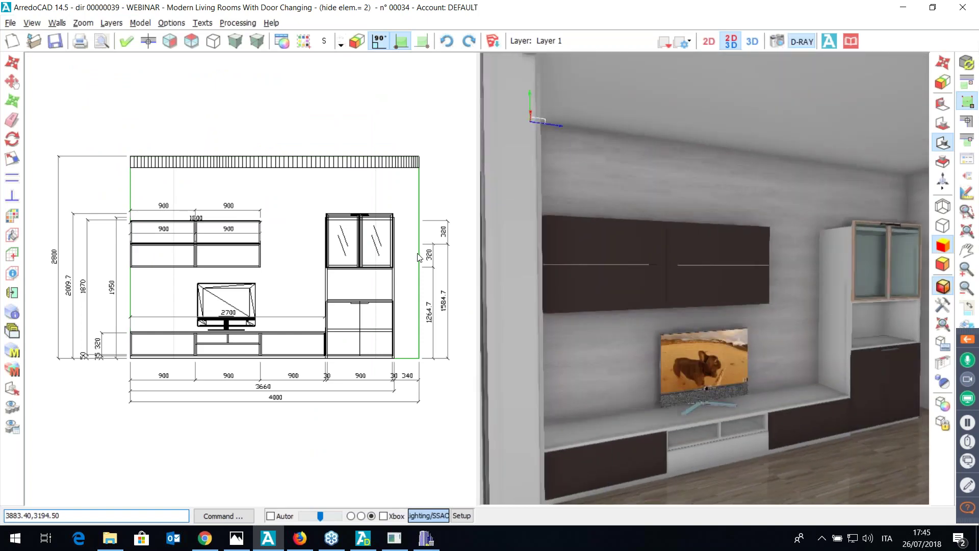
pyautogui.click(565, 338)
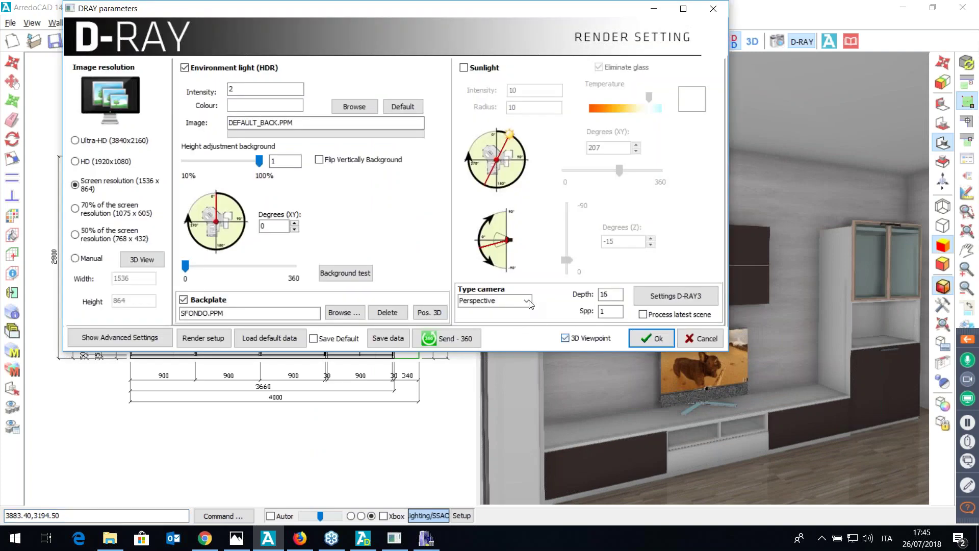
pyautogui.click(494, 300)
pyautogui.click(479, 325)
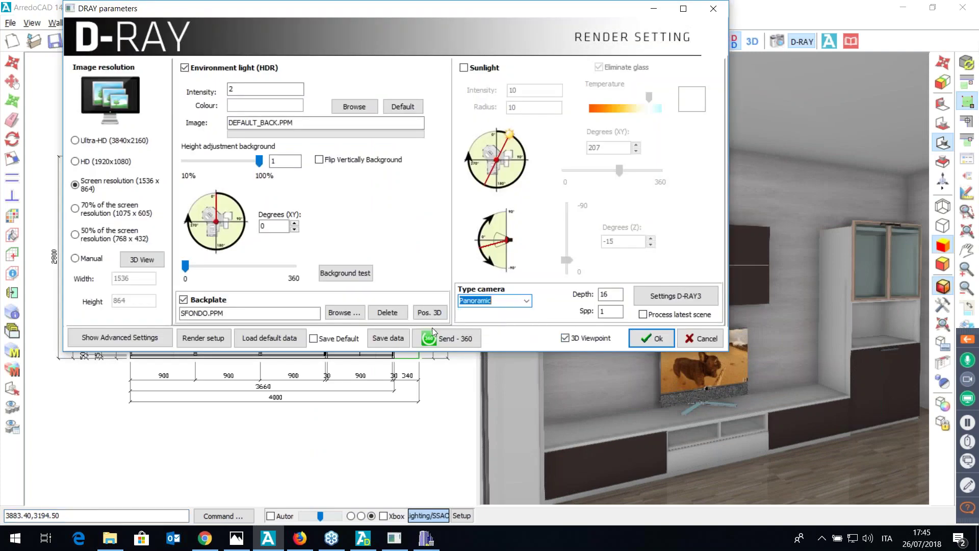
pyautogui.click(647, 341)
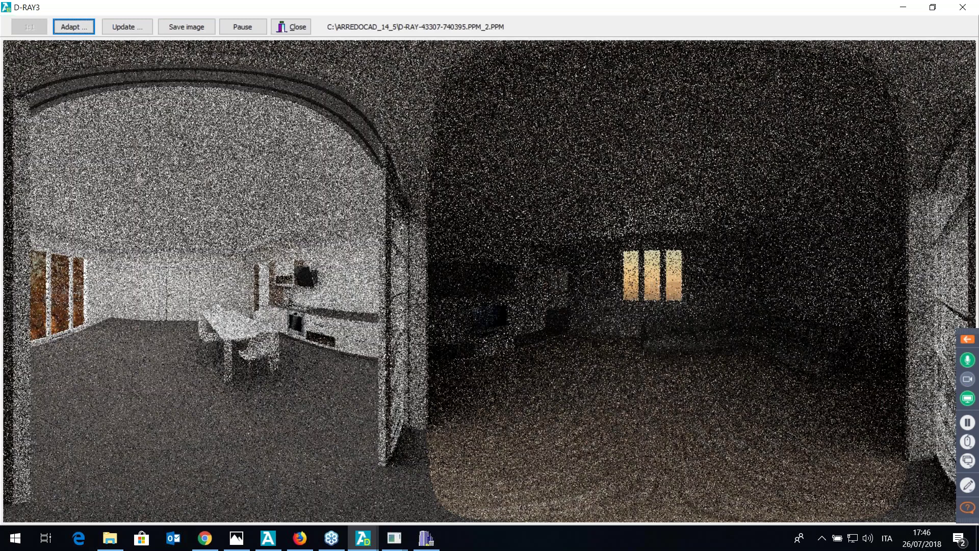
# - Examine the panoramic render in progress and the earlier kitchen perspective render, and return to the ArredoCAD drawing
pyautogui.moveTo(363, 538)
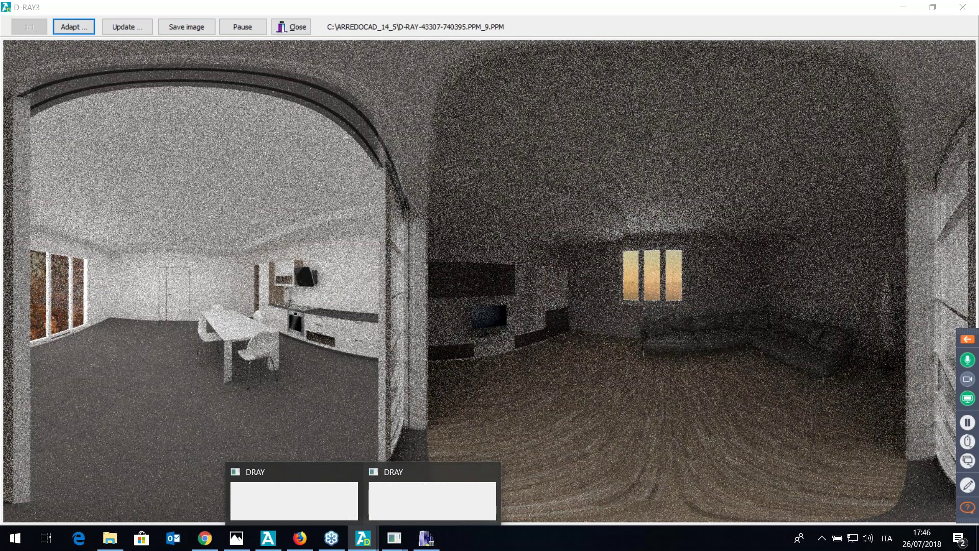
pyautogui.moveTo(318, 504)
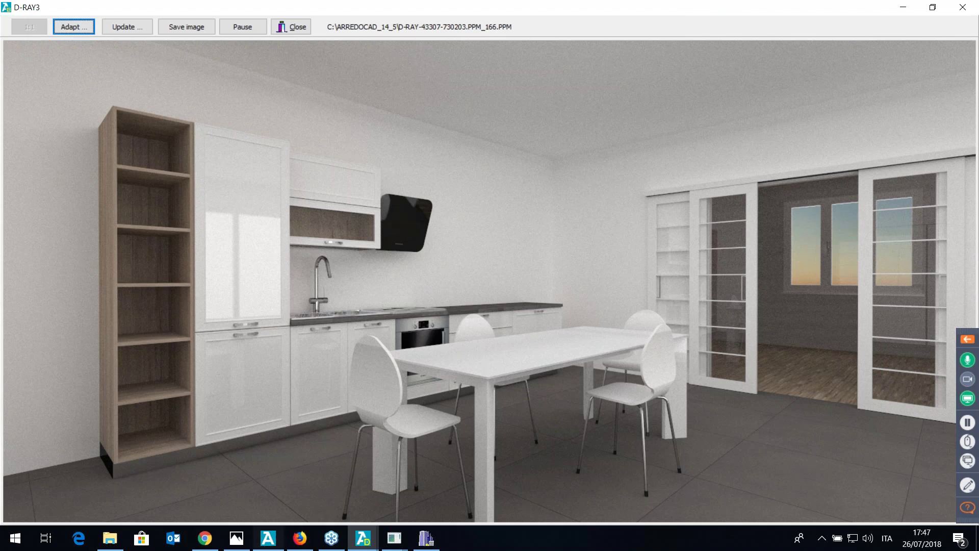
pyautogui.click(268, 538)
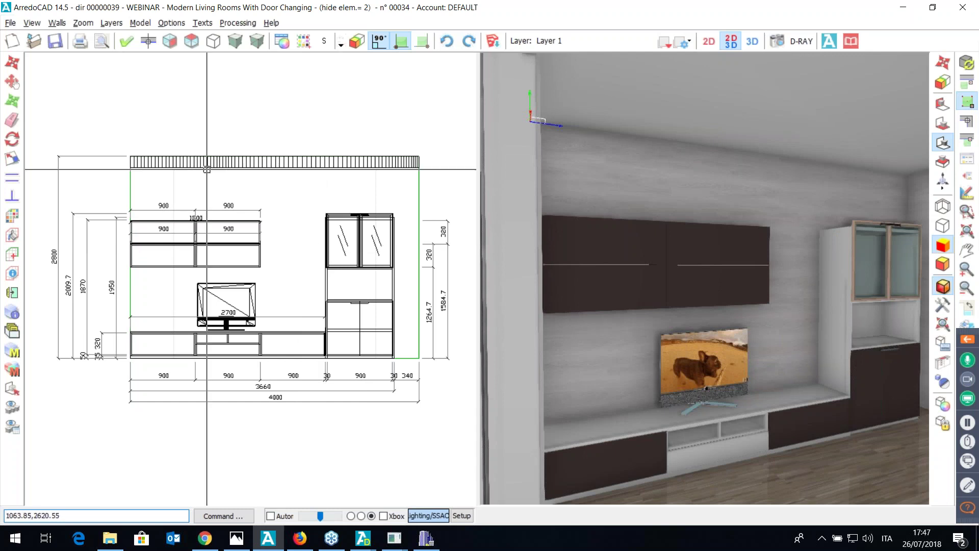
pyautogui.click(10, 23)
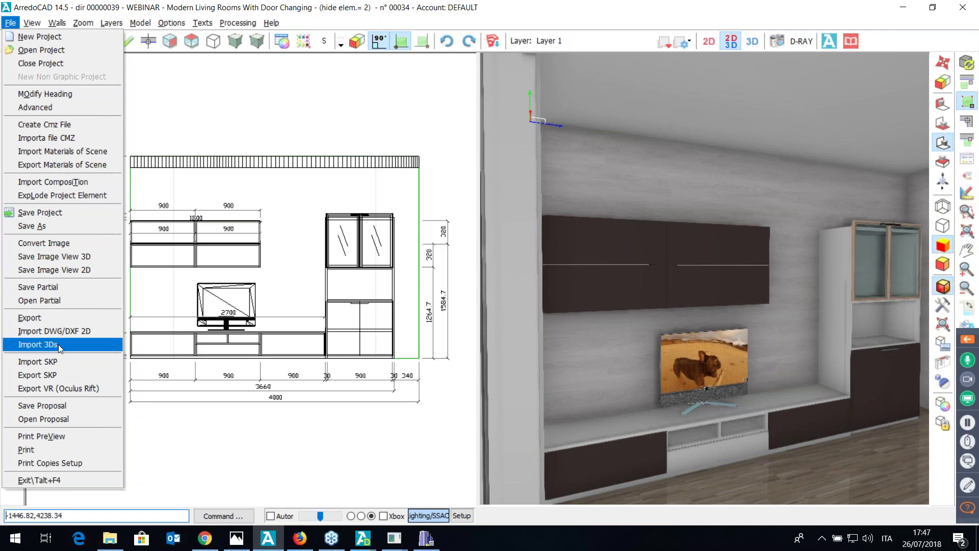
pyautogui.click(185, 282)
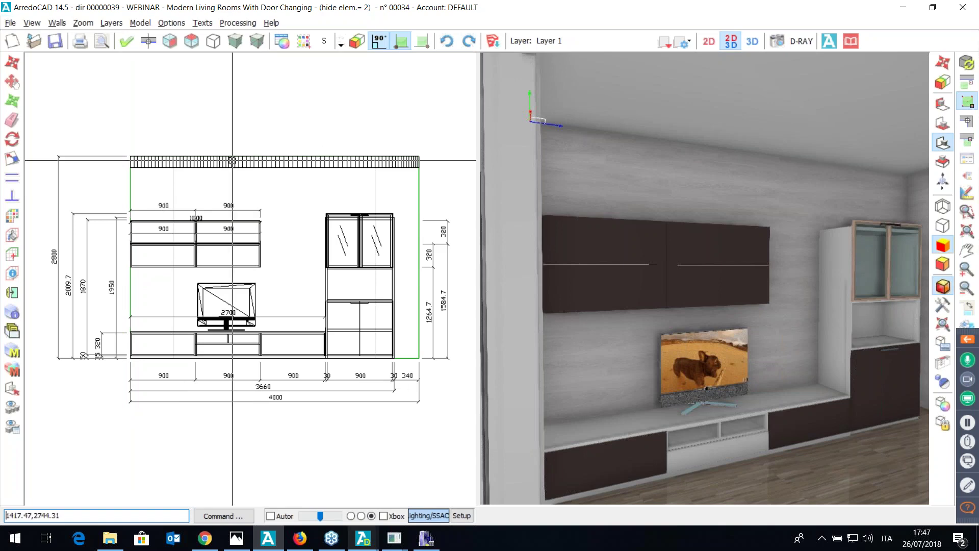
# - Set the preferences to show measures in inches and check the converted dimensions on the living room elevation
pyautogui.click(177, 23)
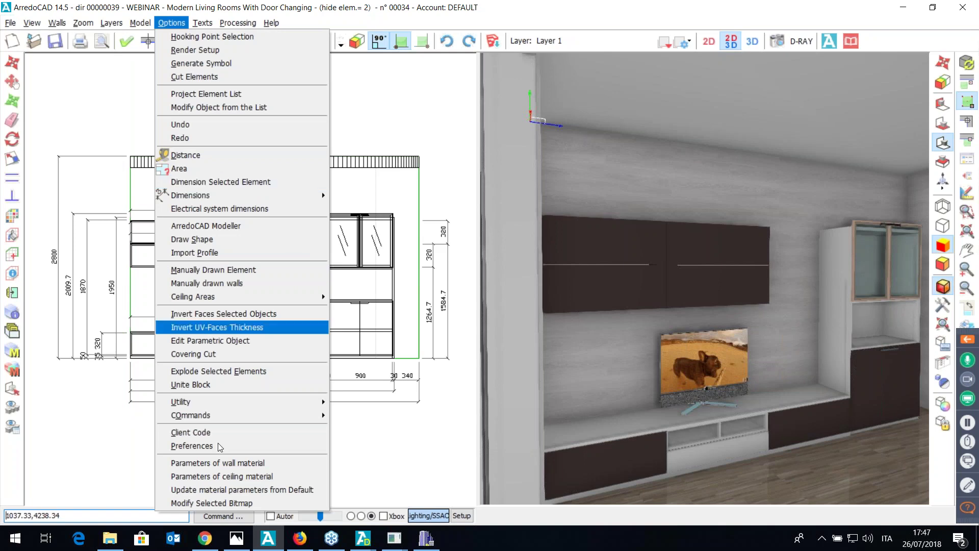
pyautogui.press('Return')
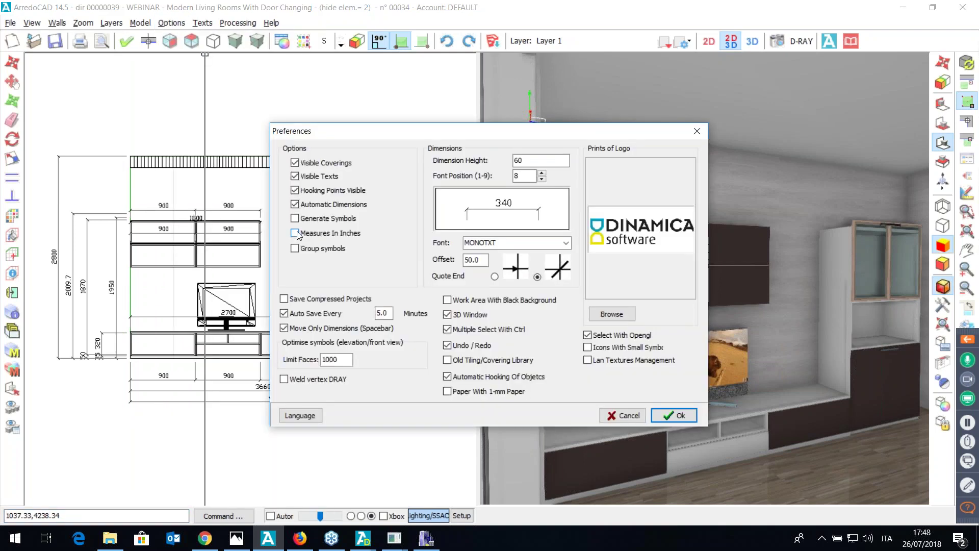
pyautogui.click(673, 415)
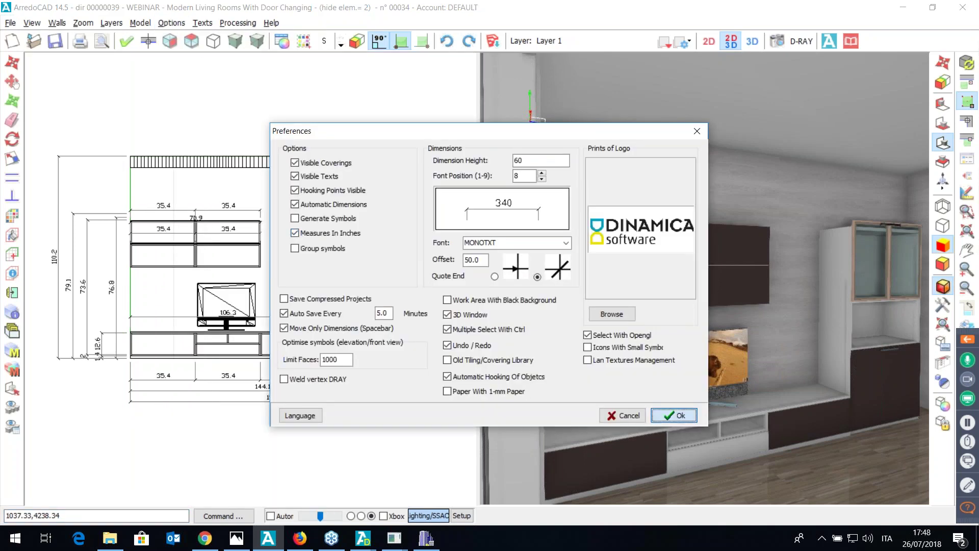
pyautogui.scroll(4, 238, 400)
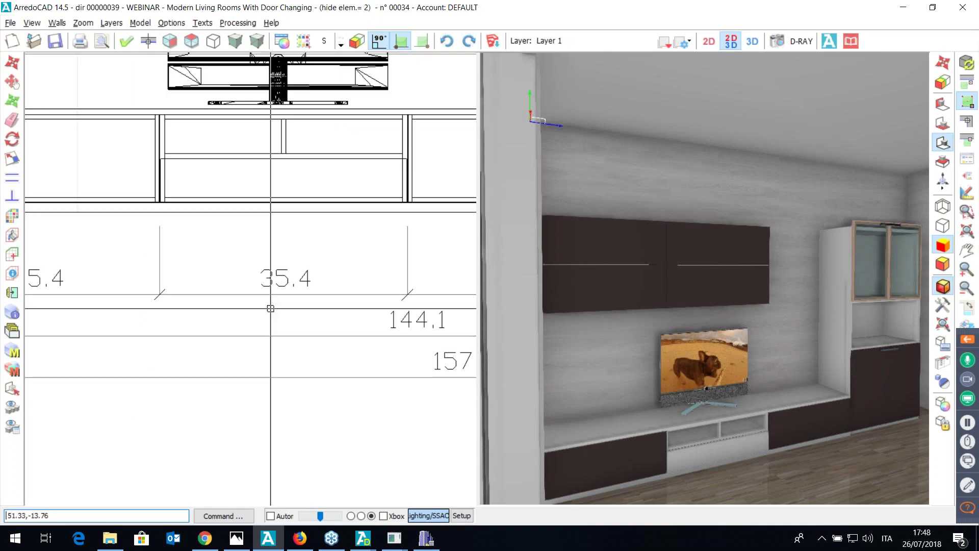
pyautogui.scroll(-4, 272, 301)
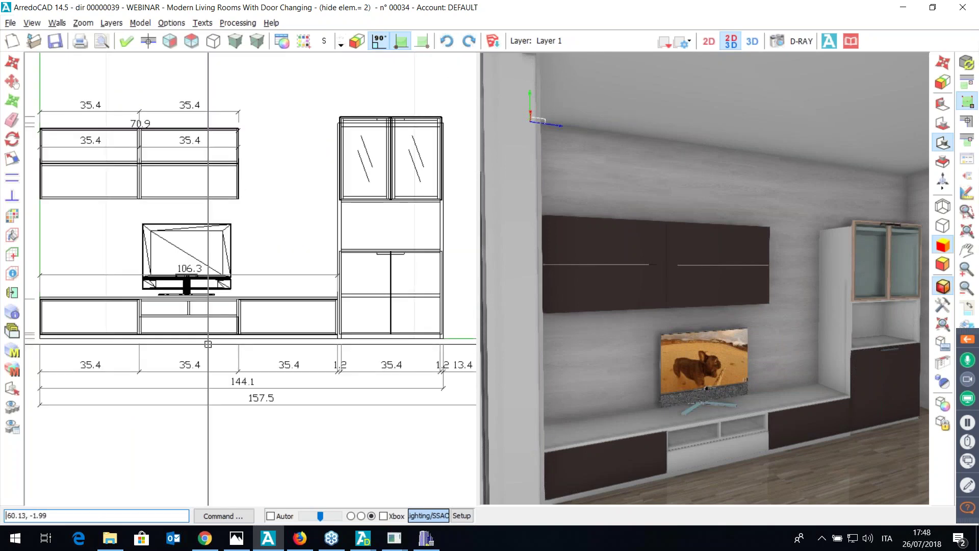
pyautogui.scroll(1, 279, 355)
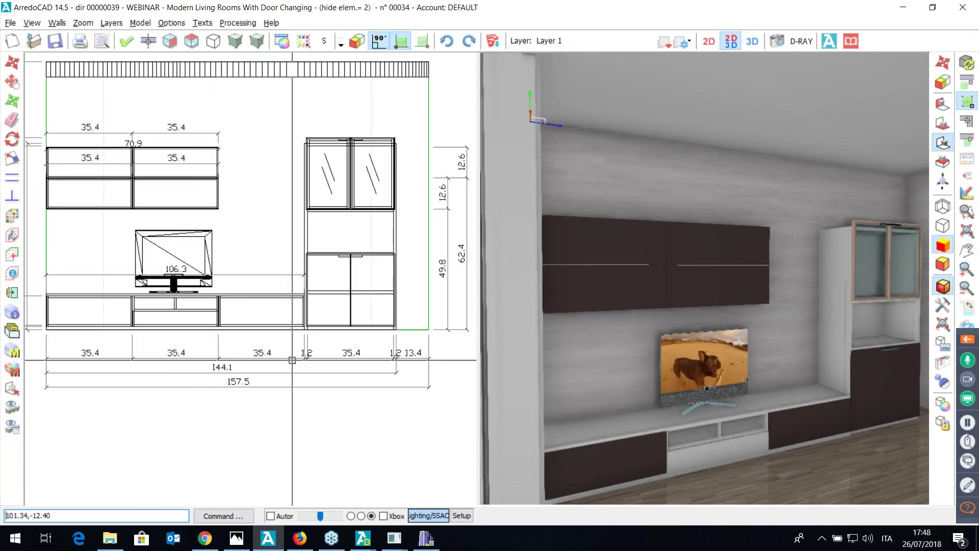
pyautogui.scroll(-1, 262, 349)
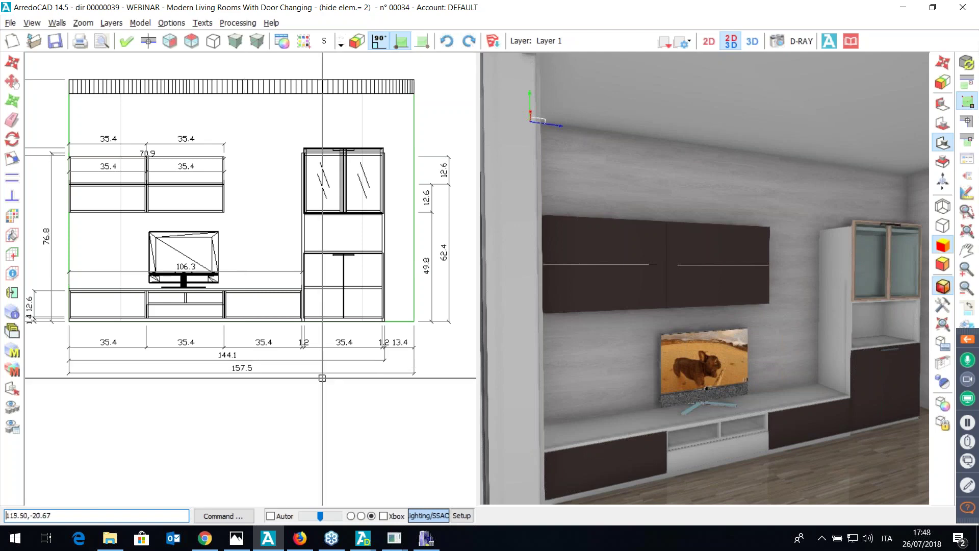
pyautogui.scroll(-2, 245, 366)
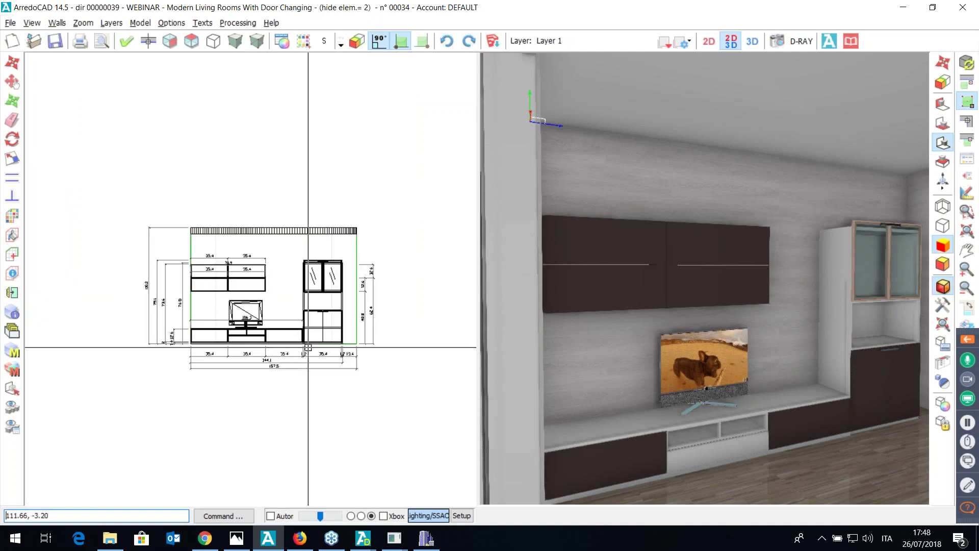
# - Save the living room project and create a new Modern and traditional kitchen project, choosing to draw the plan freely
pyautogui.click(56, 41)
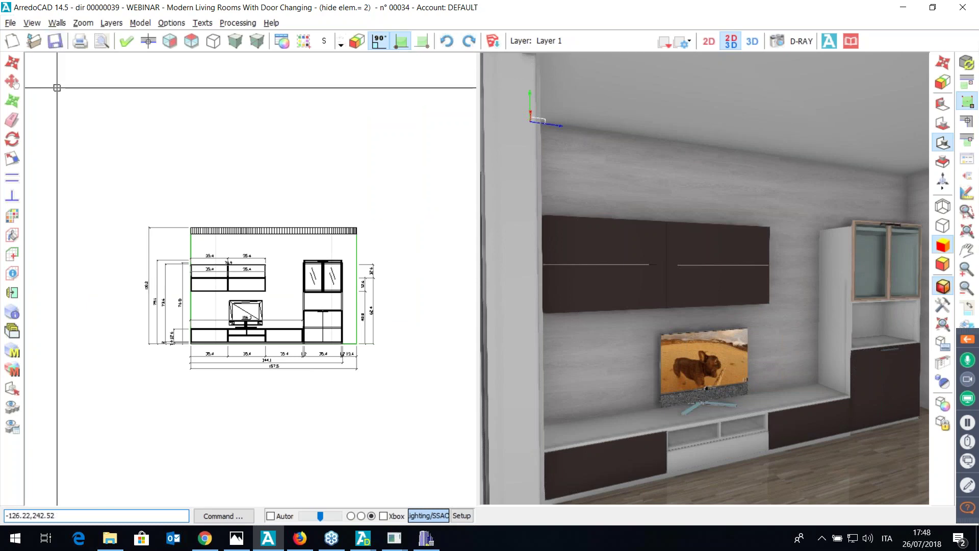
pyautogui.click(10, 22)
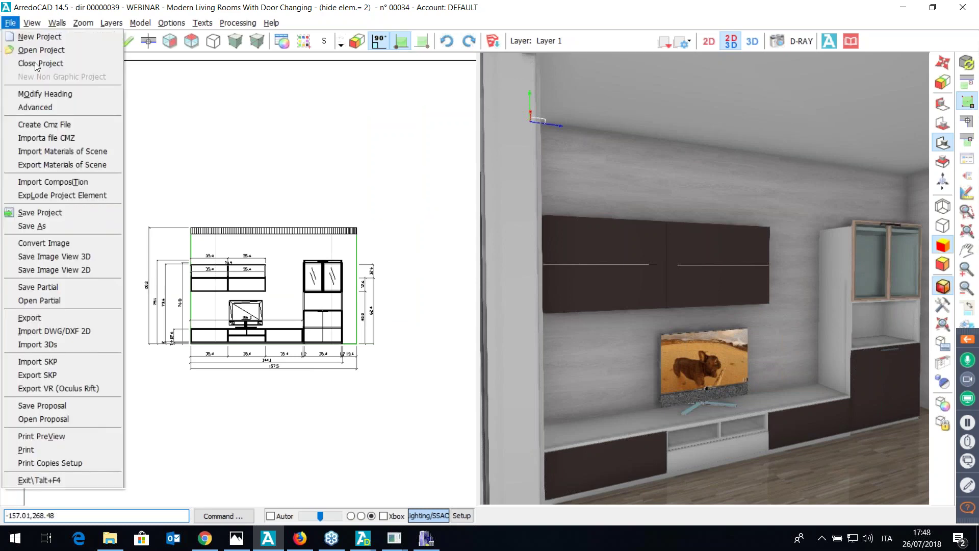
pyautogui.press('Right')
pyautogui.moveTo(9, 24)
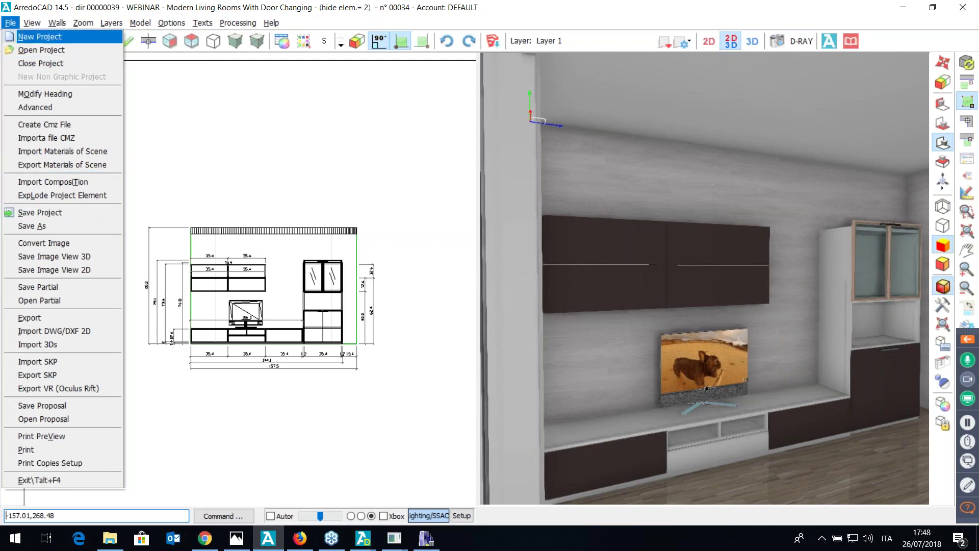
pyautogui.press('Escape')
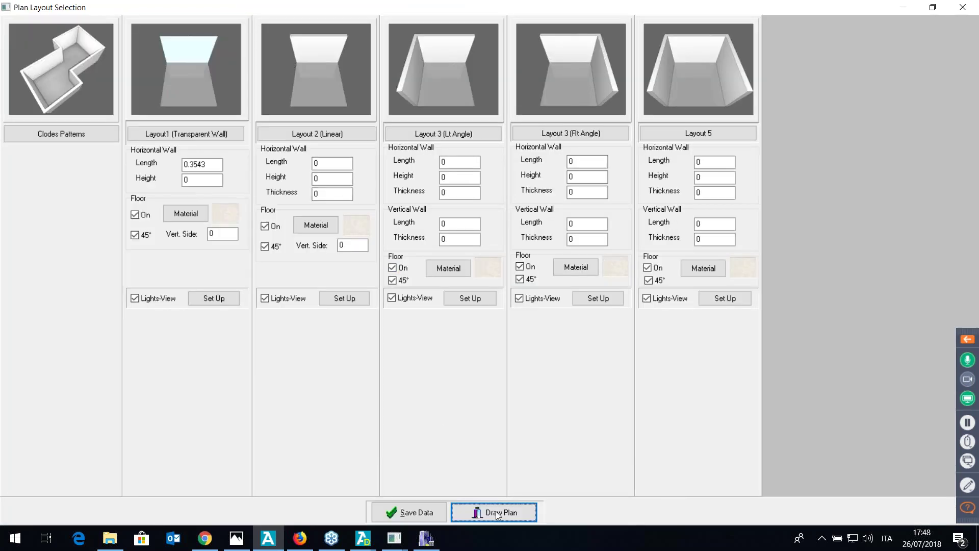
pyautogui.click(498, 513)
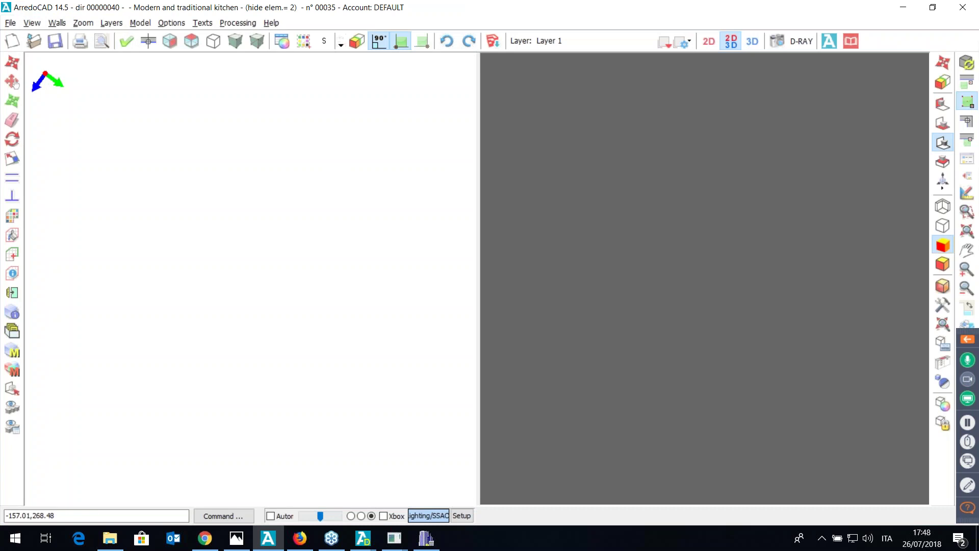
# - Import the 2D floor plan Pianta_new.dwg into the new project at a scale of 1 x 1000
pyautogui.click(9, 24)
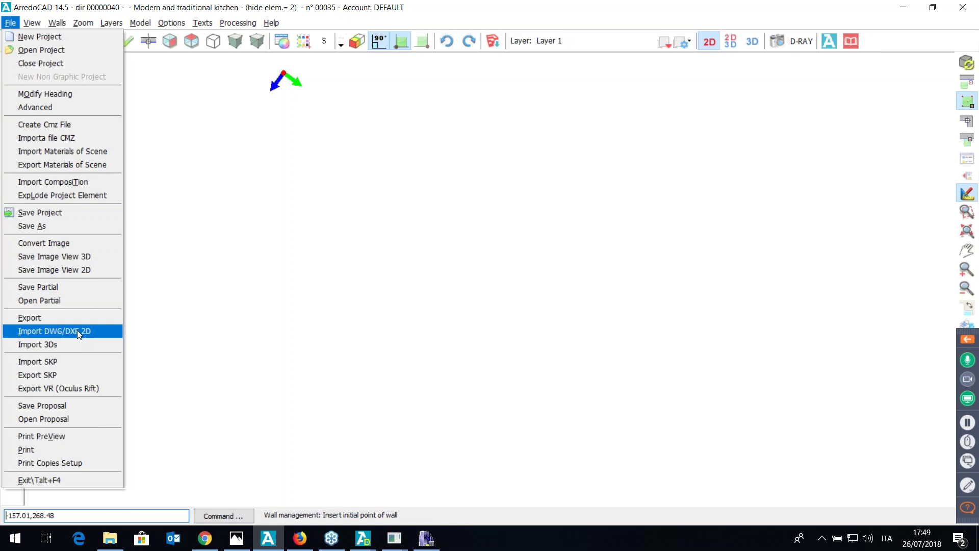
pyautogui.click(77, 331)
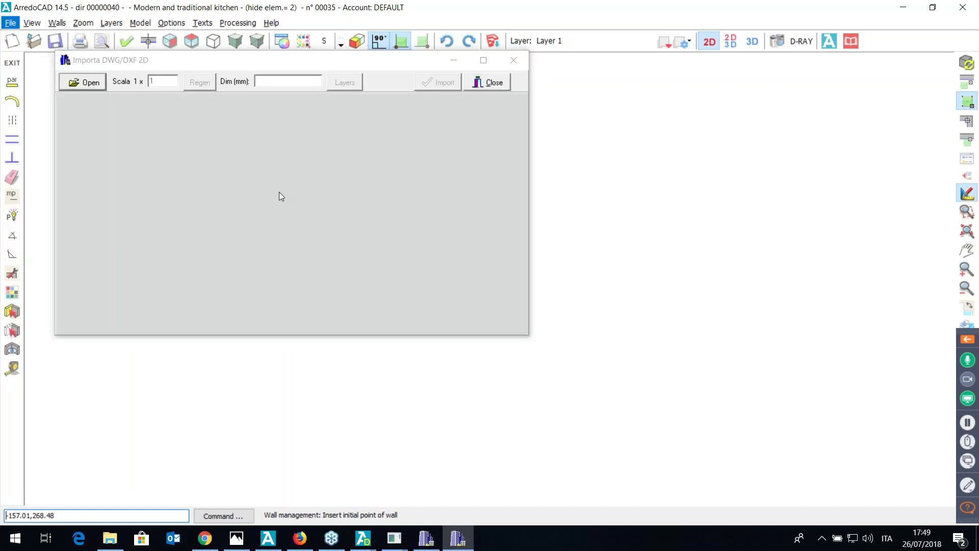
pyautogui.click(462, 216)
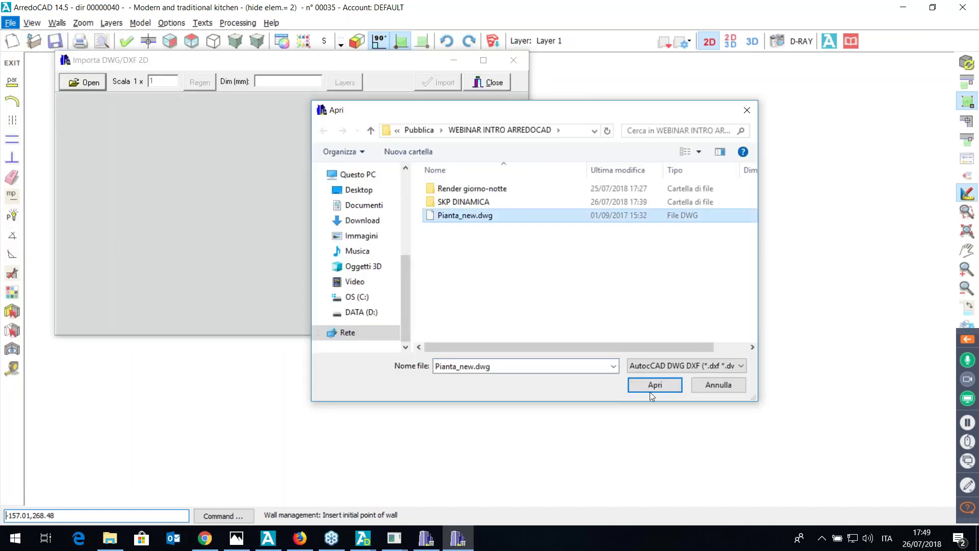
pyautogui.click(639, 380)
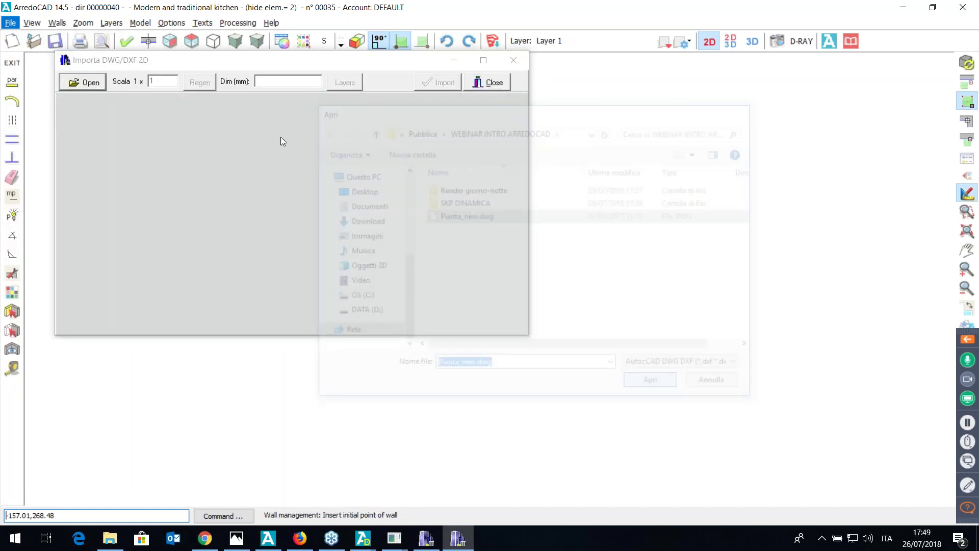
pyautogui.click(155, 81)
pyautogui.write('000')
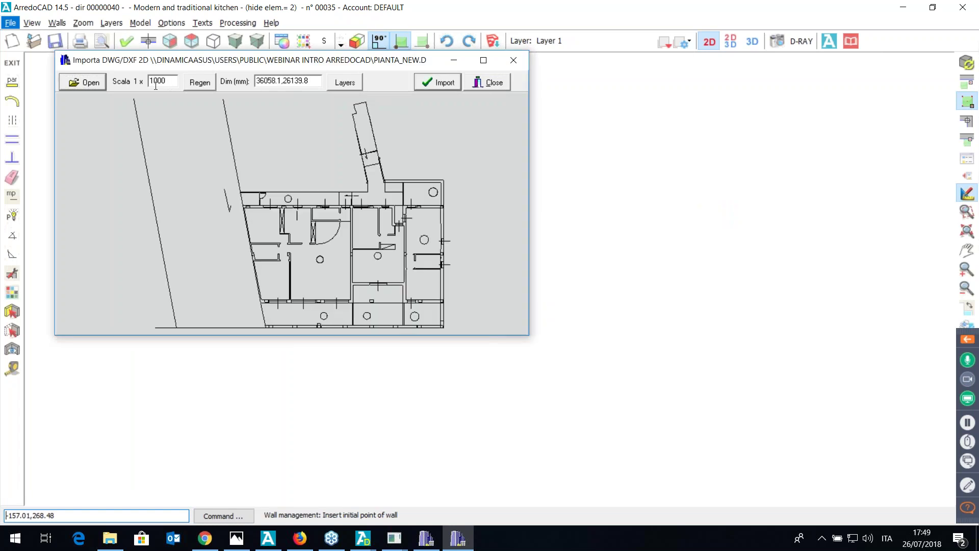
pyautogui.click(437, 82)
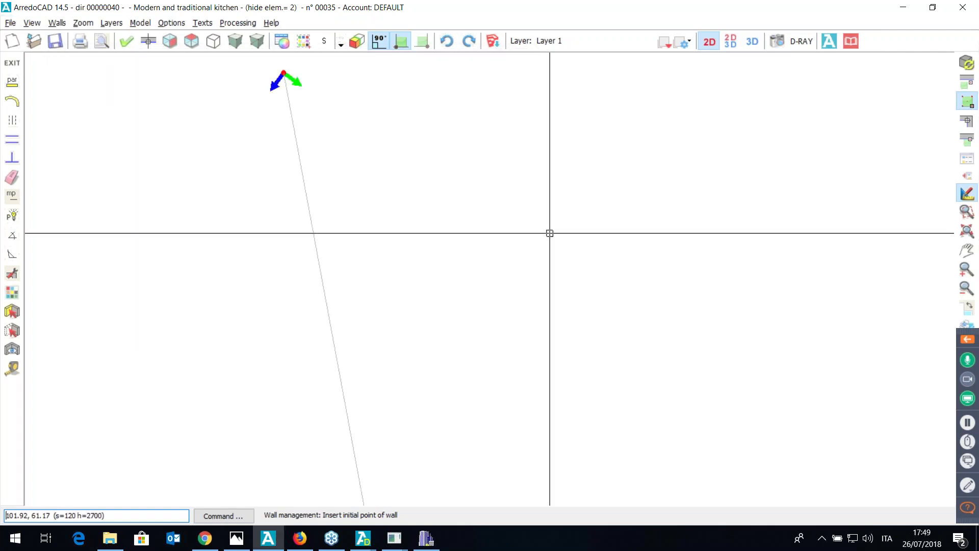
# - Pick up the 300 wall thickness from the horizontal outer wall of the imported plan and apply it for drawing walls
pyautogui.scroll(5, 391, 329)
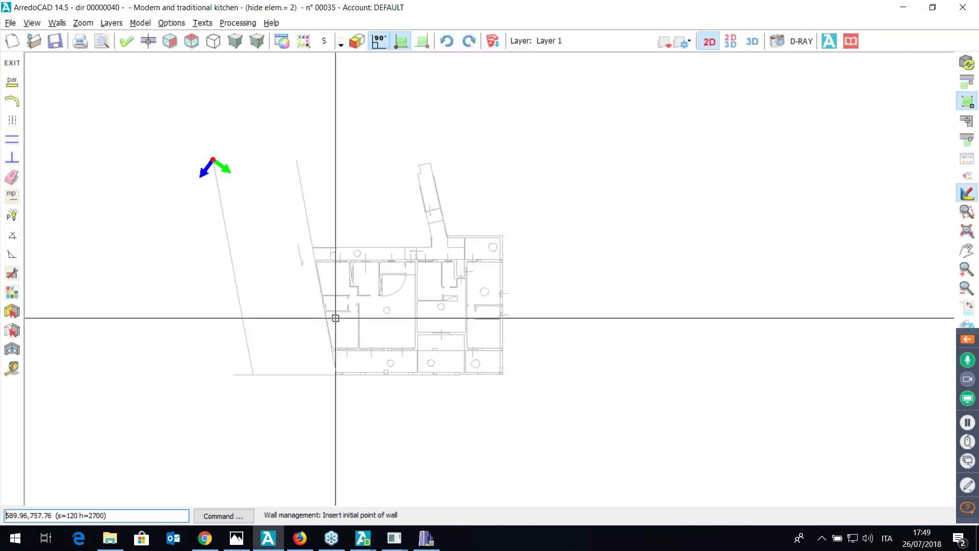
pyautogui.scroll(1, 293, 303)
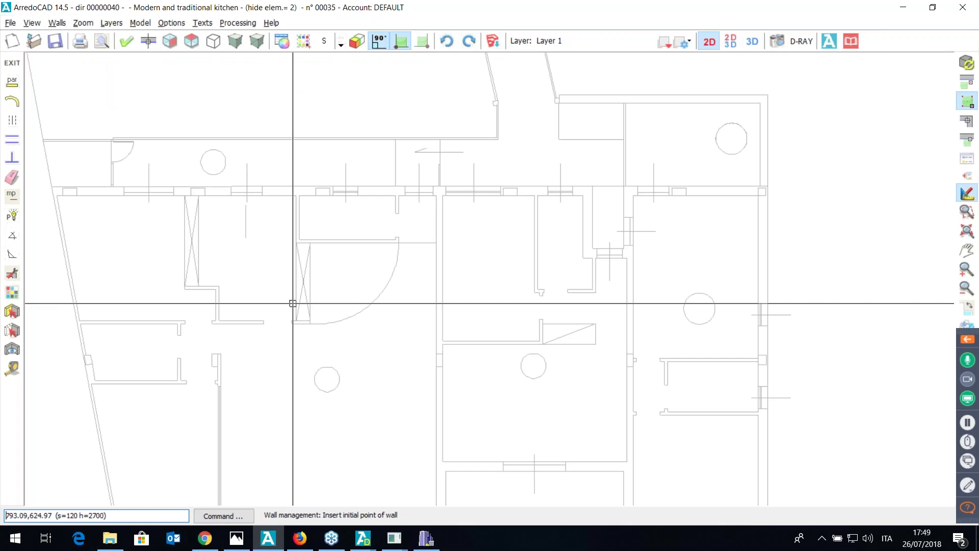
pyautogui.moveTo(293, 303); pyautogui.dragTo(205, 320, button='middle')
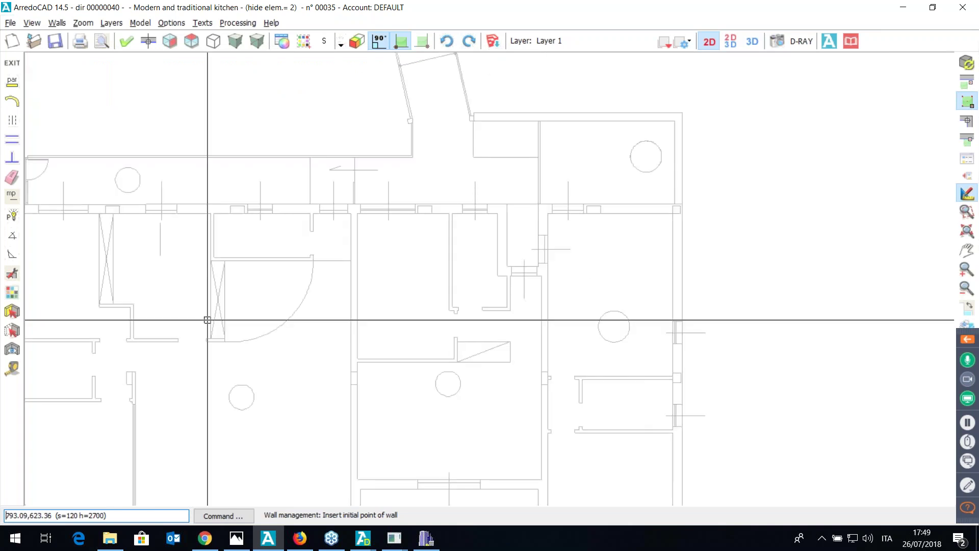
pyautogui.click(439, 203)
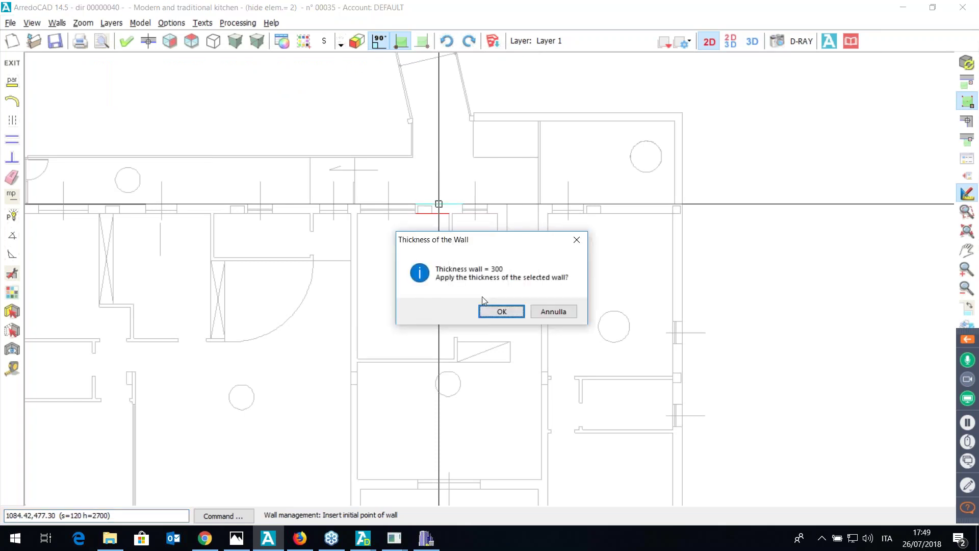
pyautogui.press('Return')
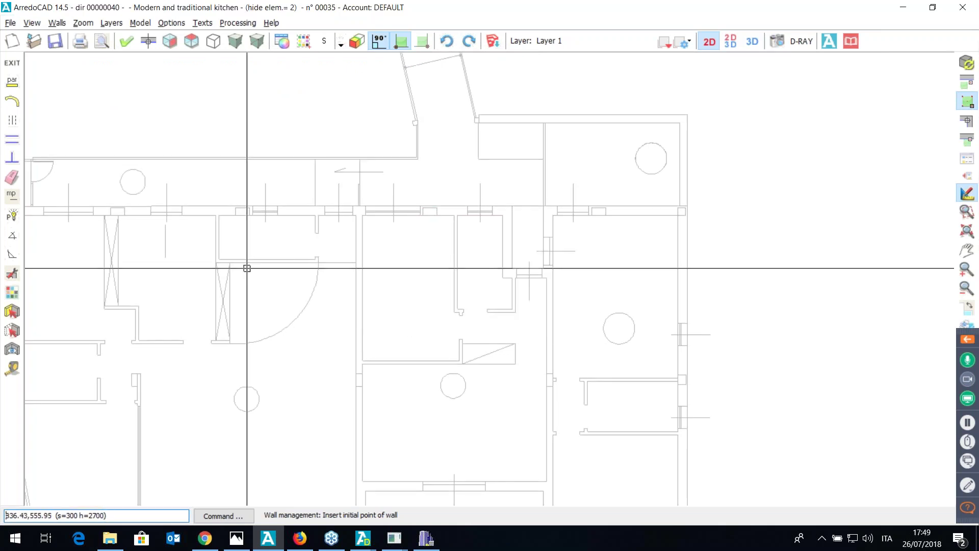
# - Trace the plan's long upper outer wall at 300 thickness from the slanted boundary to the right corner, and continue down the right-hand outer wall
pyautogui.moveTo(247, 268); pyautogui.dragTo(378, 273, button='middle')
pyautogui.scroll(4, 92, 225)
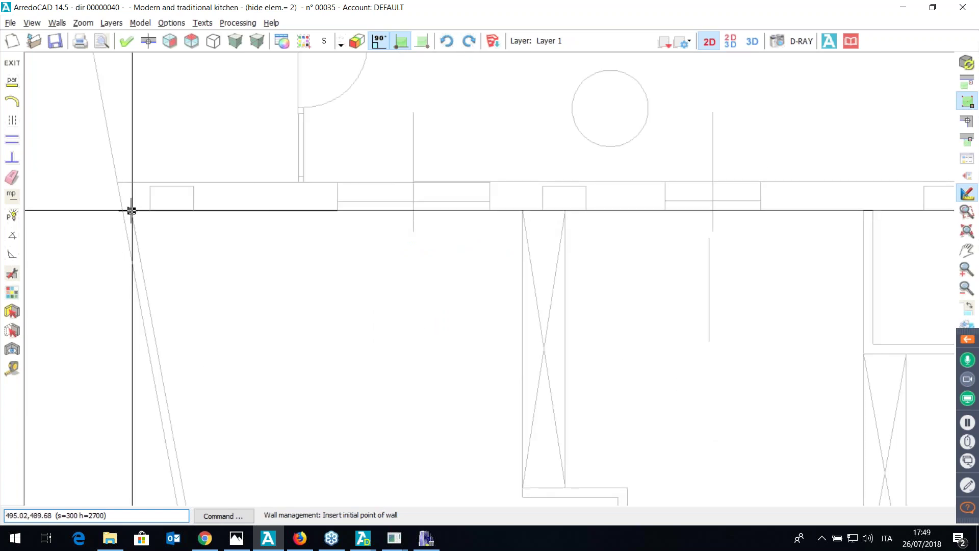
pyautogui.click(131, 210)
pyautogui.scroll(-4, 131, 210)
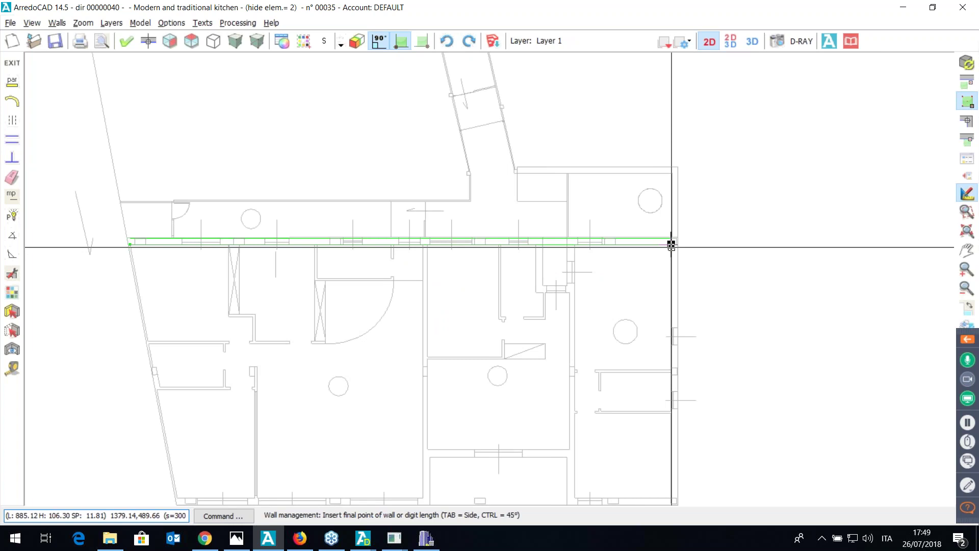
pyautogui.click(671, 246)
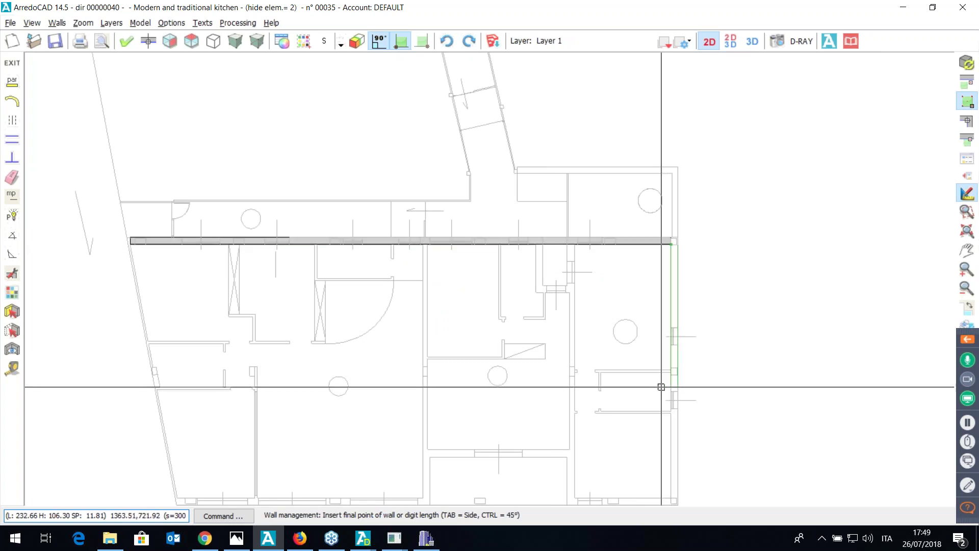
pyautogui.click(671, 498)
# - Continue the 300 wall along the lower side to the inner dividing wall, end the chain, and show the plan together with the 3D view
pyautogui.moveTo(601, 476); pyautogui.dragTo(544, 339, button='middle')
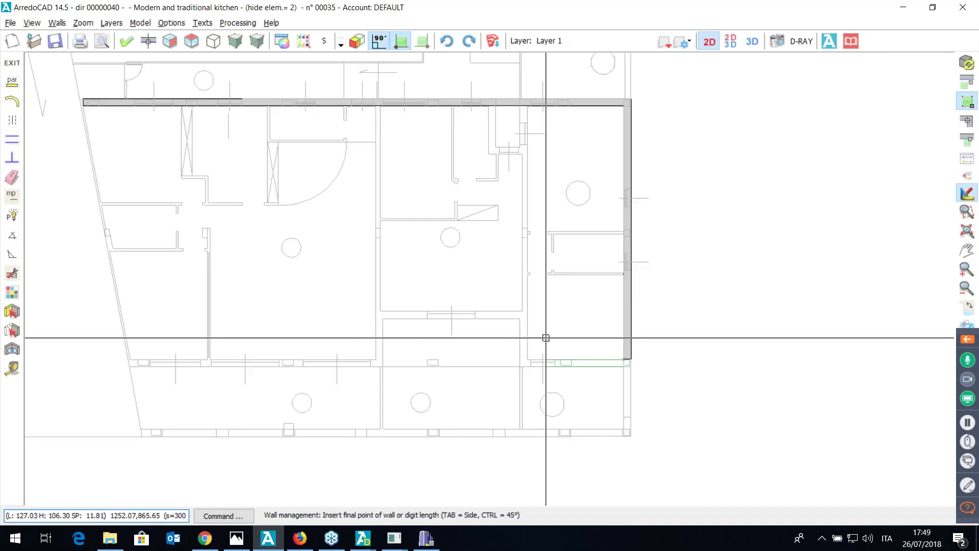
pyautogui.scroll(3, 530, 363)
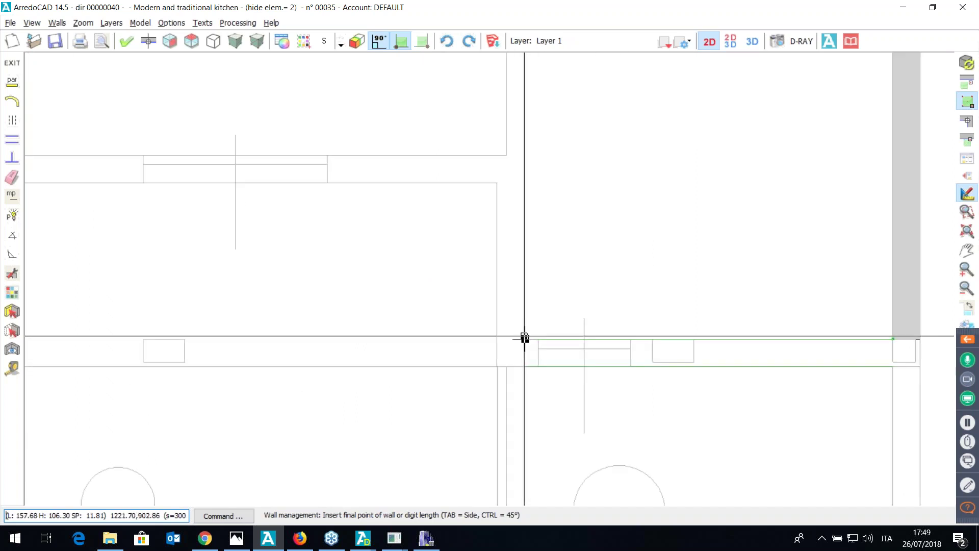
pyautogui.click(524, 337)
pyautogui.scroll(-3, 558, 166)
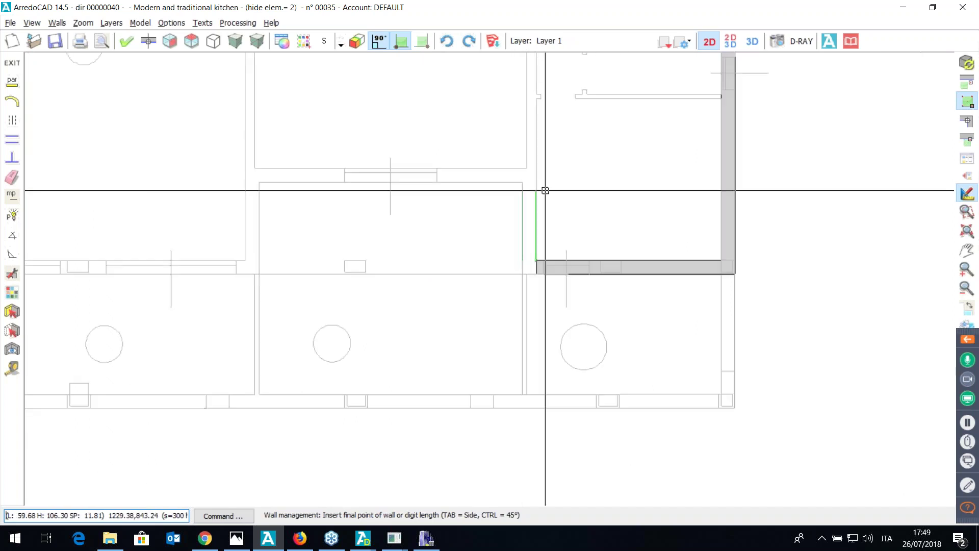
pyautogui.rightClick(623, 153)
pyautogui.click(730, 40)
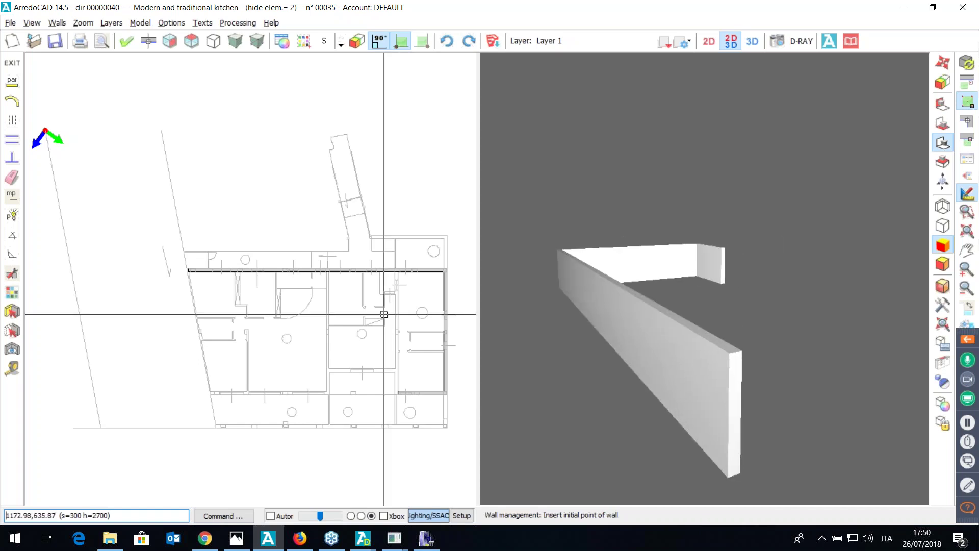
# - Pick up the 200 thickness from the vertical dividing wall of the imported plan and apply it for drawing walls
pyautogui.scroll(5, 265, 316)
pyautogui.moveTo(272, 333); pyautogui.dragTo(311, 361, button='middle')
pyautogui.moveTo(235, 284); pyautogui.dragTo(320, 305, button='middle')
pyautogui.scroll(3, 298, 289)
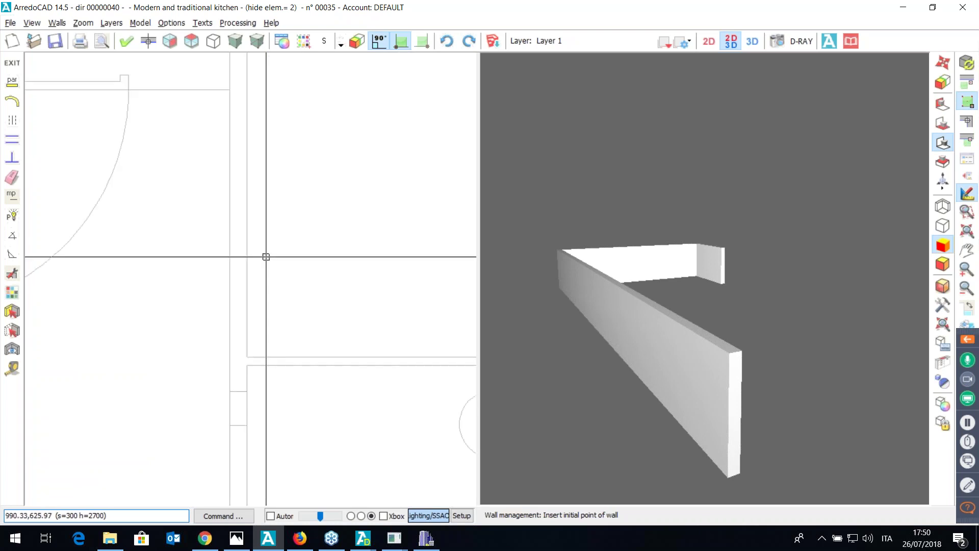
pyautogui.click(228, 254)
pyautogui.press('Return')
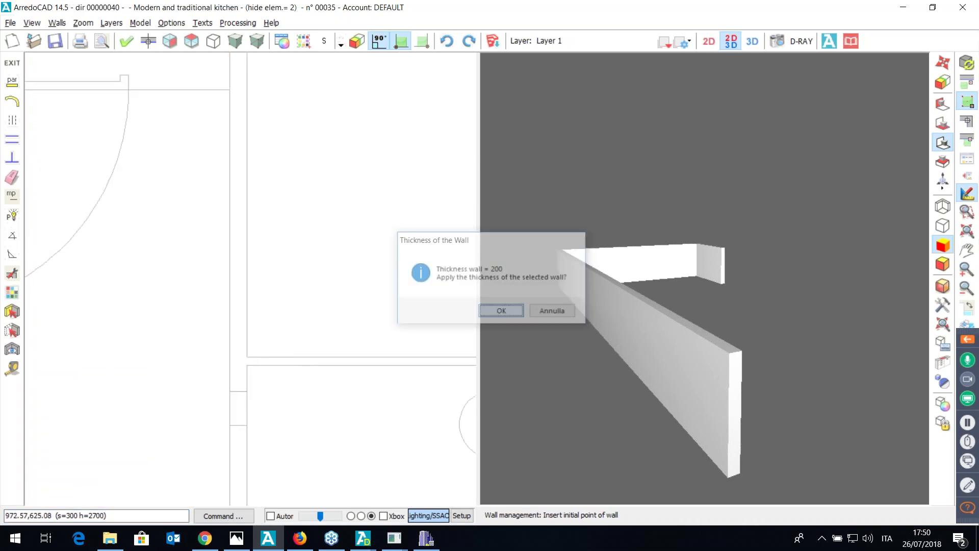
# - Draw the 200 thick dividing wall from the upper outer wall down to the lower left corner of the central room
pyautogui.scroll(-3, 273, 455)
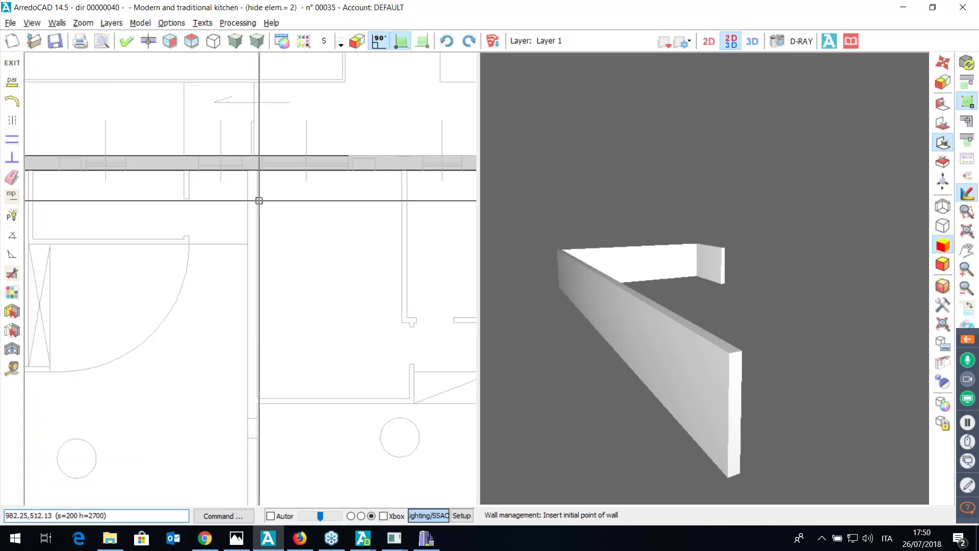
pyautogui.click(257, 170)
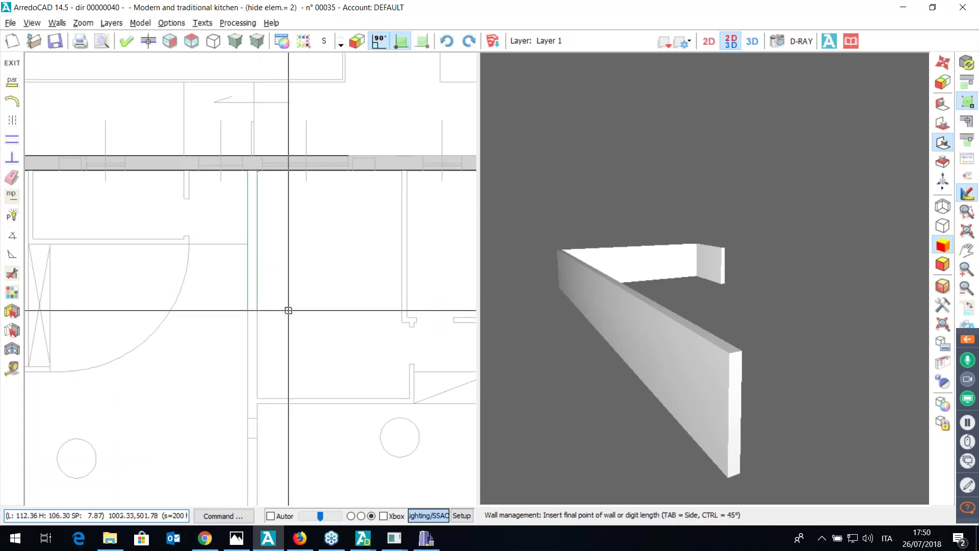
pyautogui.moveTo(304, 402); pyautogui.dragTo(292, 216, button='middle')
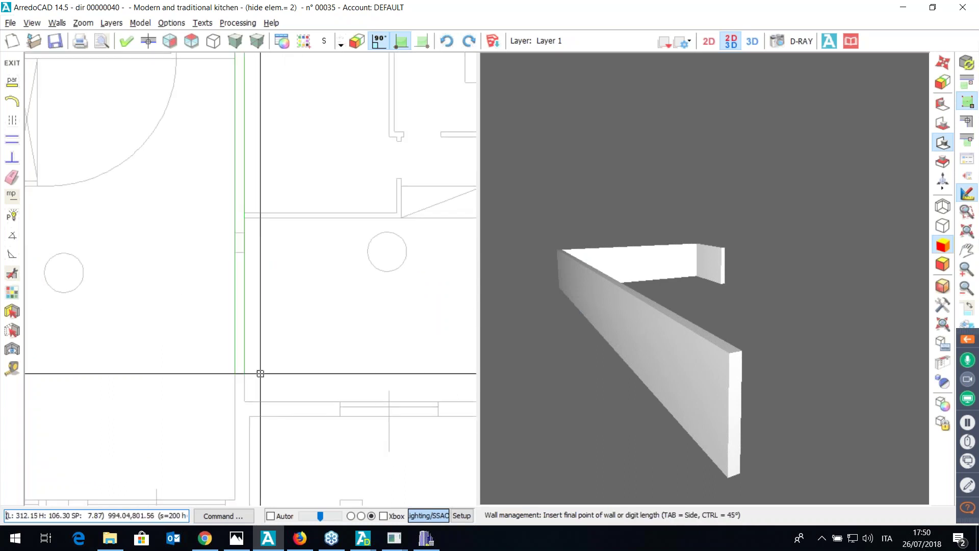
pyautogui.click(243, 400)
pyautogui.rightClick(300, 374)
# - Draw the central room's right-hand 200 thick wall from its lower corner up to the small recess near the upper outer wall
pyautogui.moveTo(329, 464); pyautogui.dragTo(181, 373, button='middle')
pyautogui.scroll(-1, 181, 373)
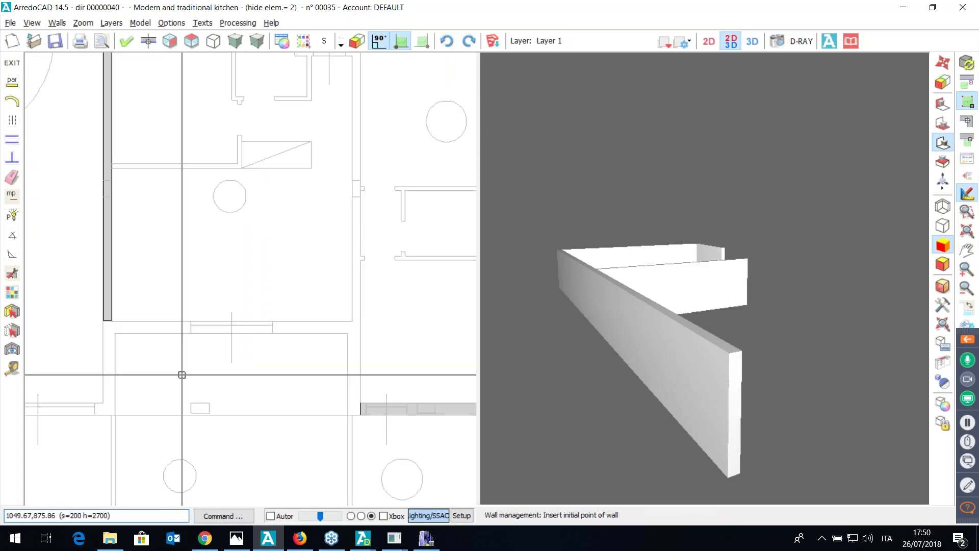
pyautogui.click(329, 321)
pyautogui.scroll(-1, 321, 221)
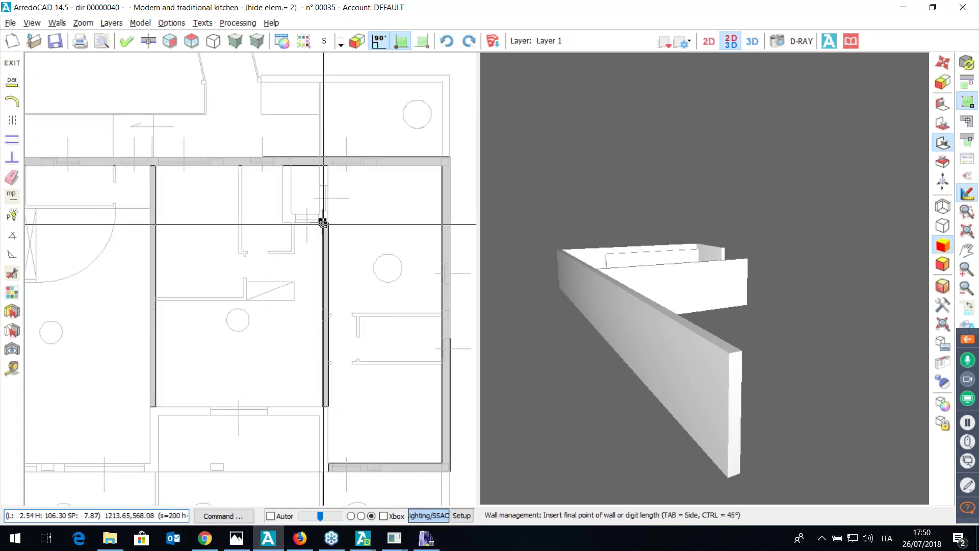
pyautogui.click(285, 306)
# - Pick up the 100 thickness from the thin horizontal partition inside the central room and apply it for drawing walls
pyautogui.scroll(2, 182, 301)
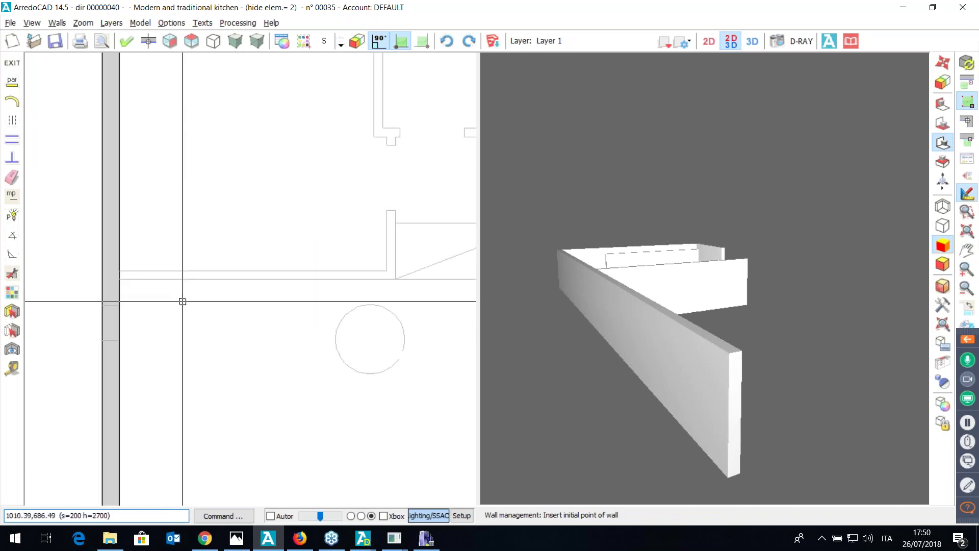
pyautogui.click(209, 273)
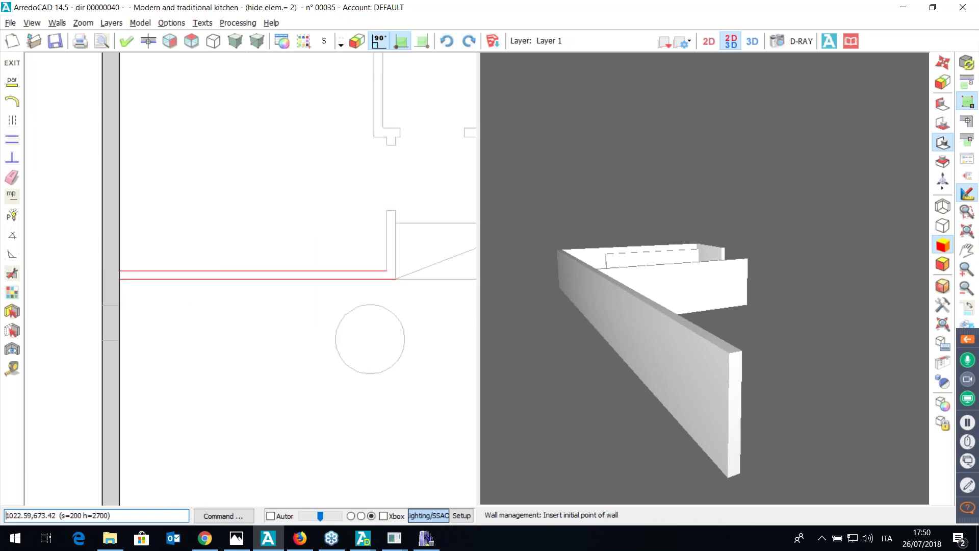
pyautogui.click(492, 310)
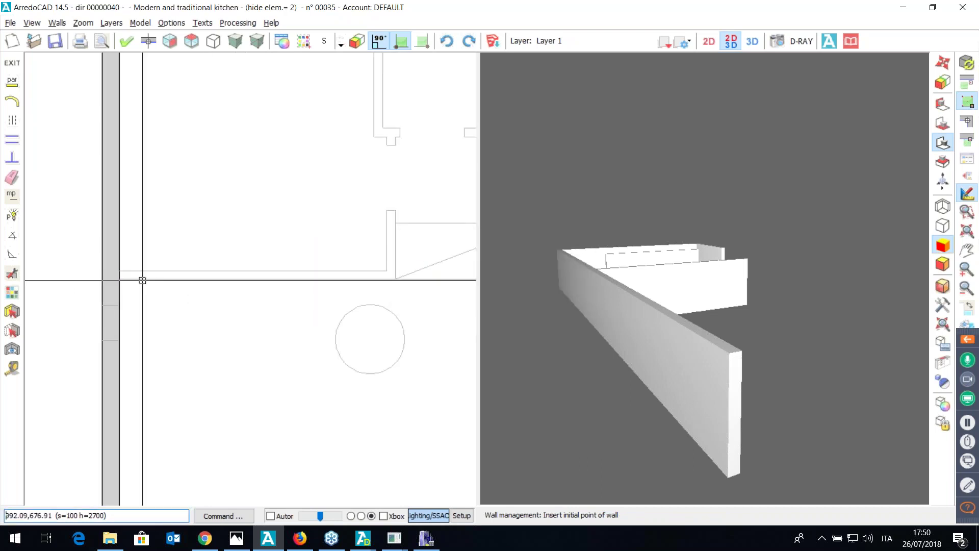
# - Draw the 100 thick partition from the left dividing wall to its corner and up across the door opening, and end the wall chain
pyautogui.click(119, 270)
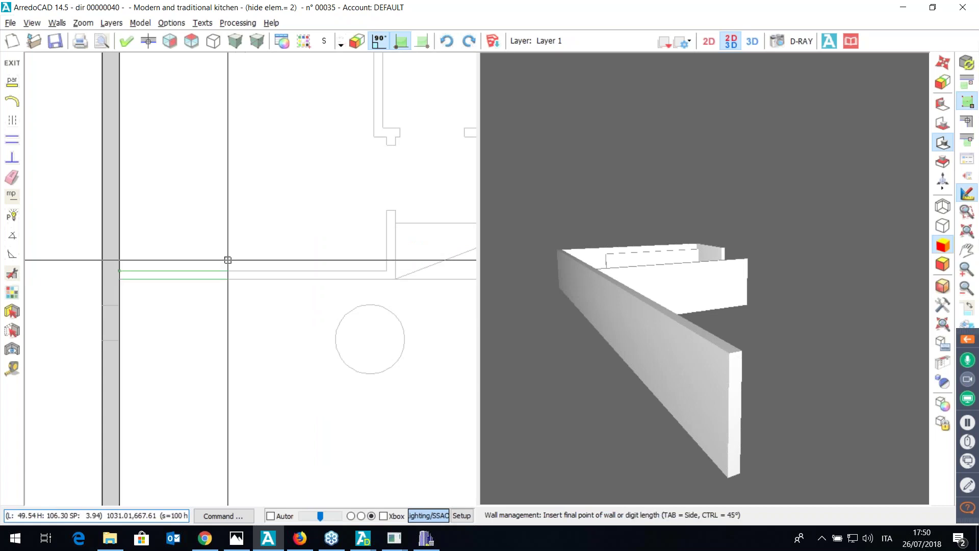
pyautogui.click(387, 271)
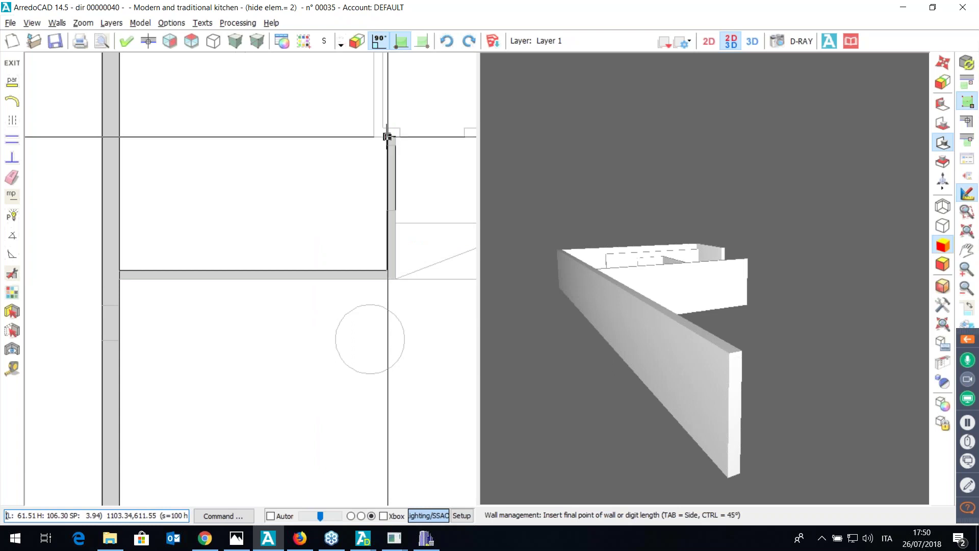
pyautogui.click(387, 136)
pyautogui.scroll(-3, 387, 137)
pyautogui.moveTo(387, 136); pyautogui.dragTo(299, 347, button='middle')
pyautogui.scroll(4, 312, 355)
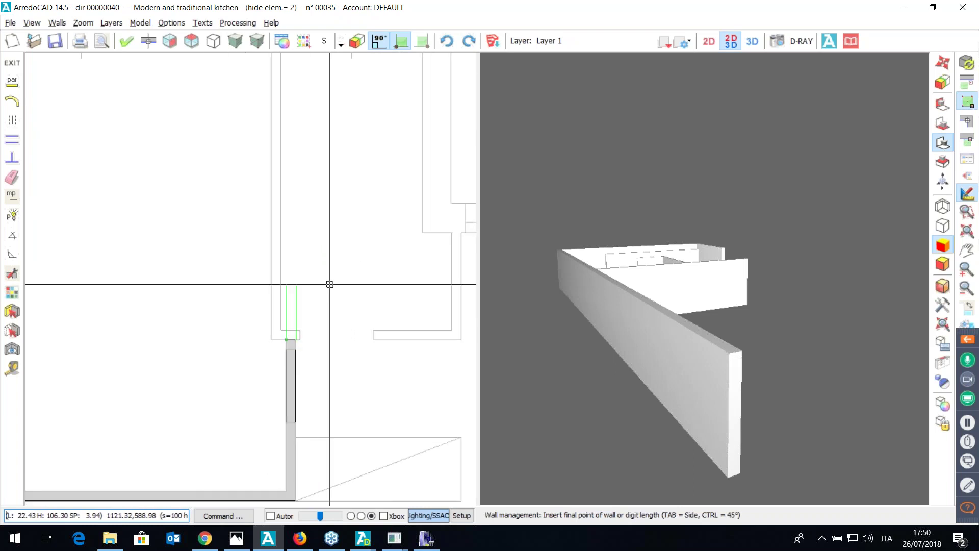
pyautogui.press('Escape')
pyautogui.scroll(-2, 379, 293)
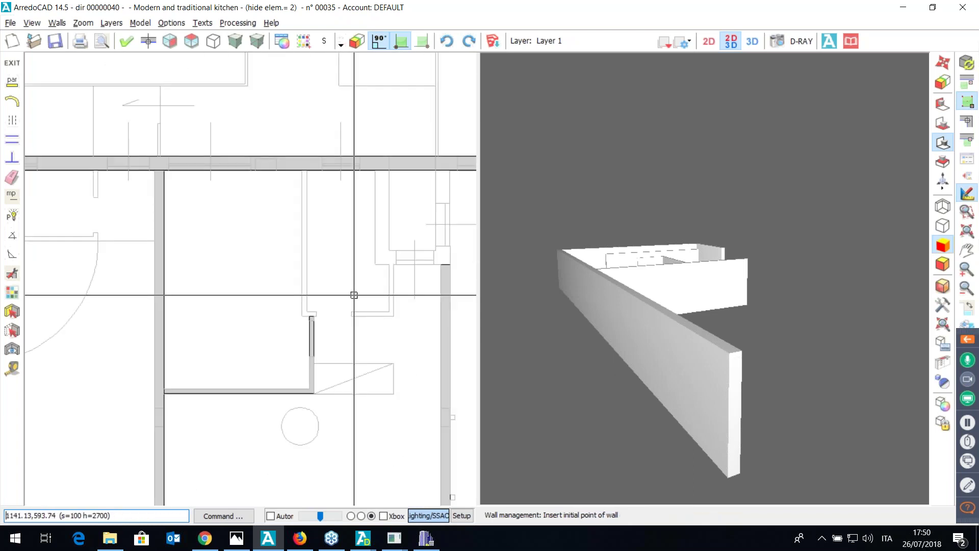
pyautogui.moveTo(354, 295); pyautogui.dragTo(316, 284, button='middle')
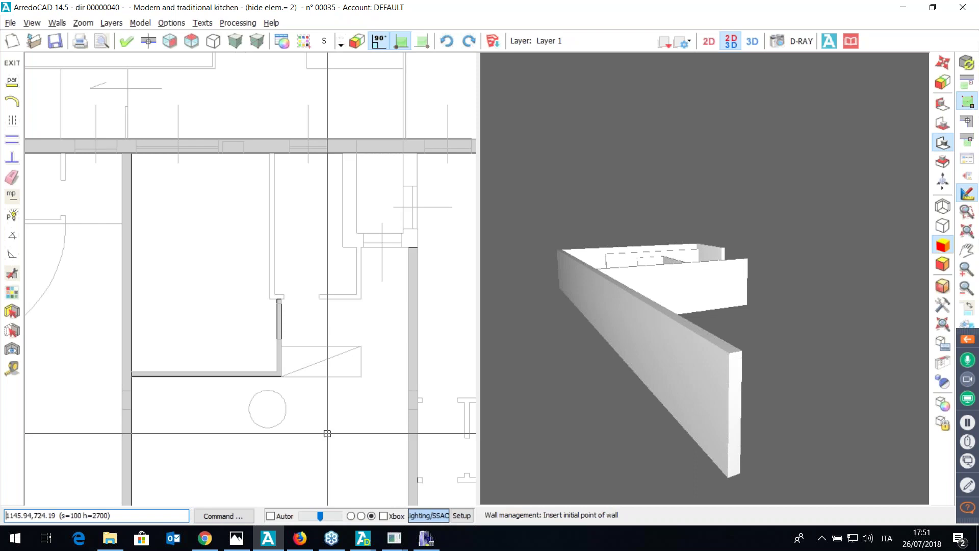
# - Switch to the D-RAY render window to view the kitchen rendering
pyautogui.click(331, 539)
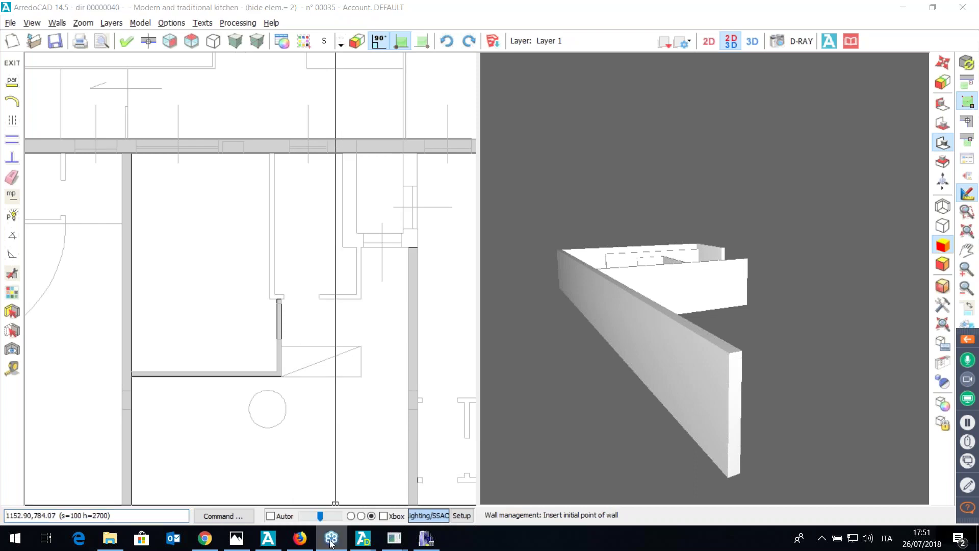
pyautogui.click(311, 540)
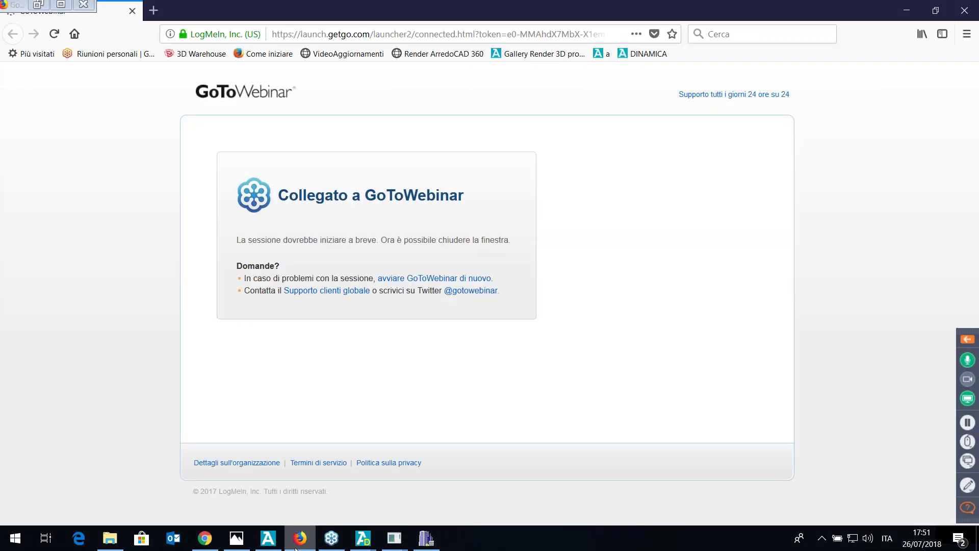
pyautogui.click(311, 541)
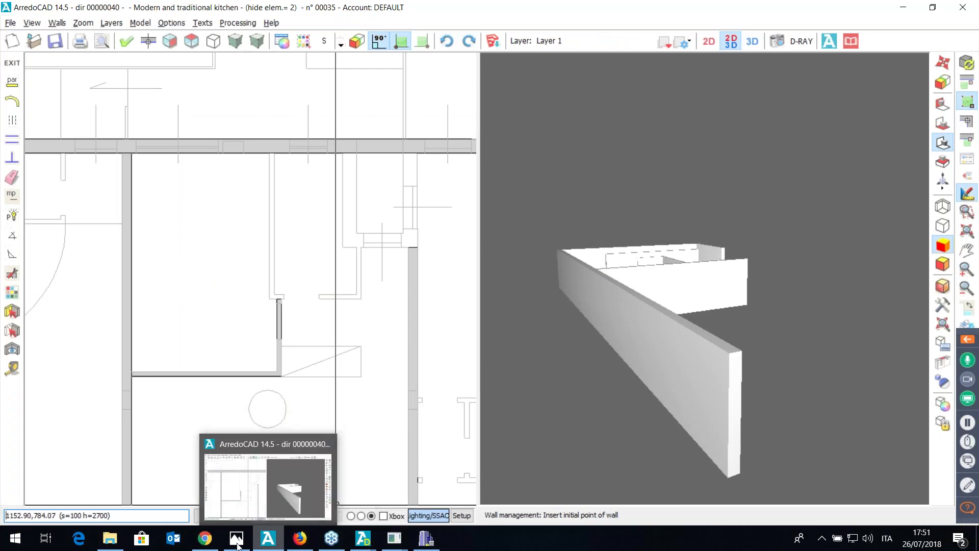
pyautogui.moveTo(241, 547)
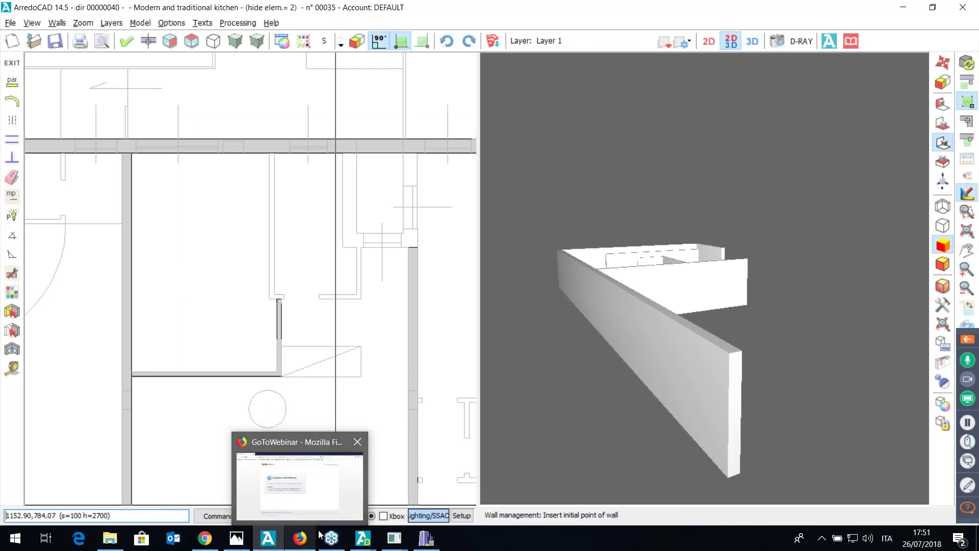
pyautogui.moveTo(332, 535)
pyautogui.moveTo(363, 538)
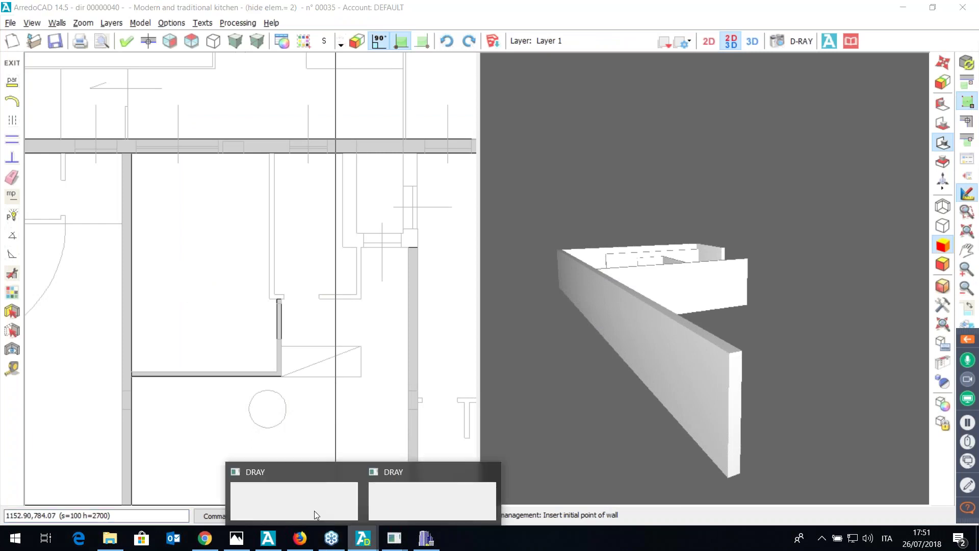
pyautogui.click(294, 507)
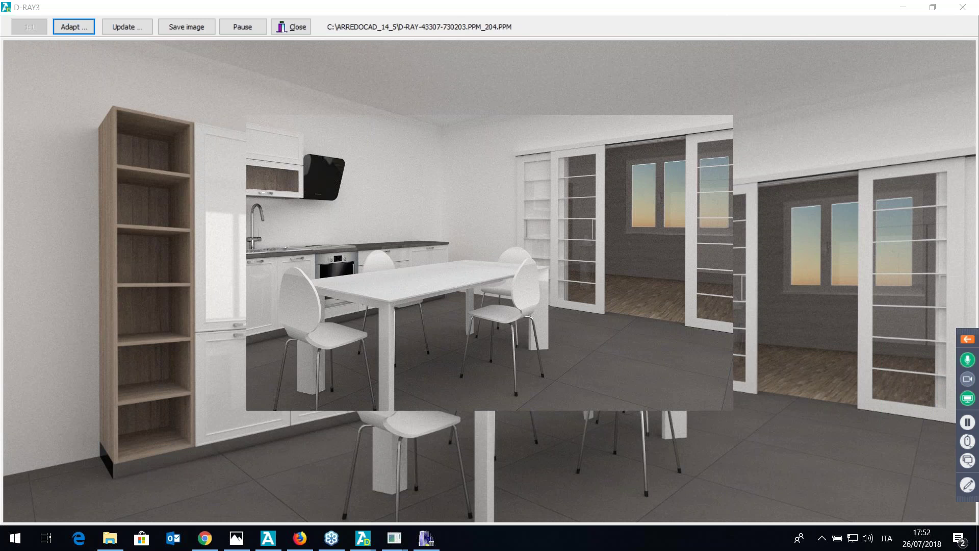
# - Mute the microphone and expand the GoToWebinar control panel
pyautogui.click(967, 360)
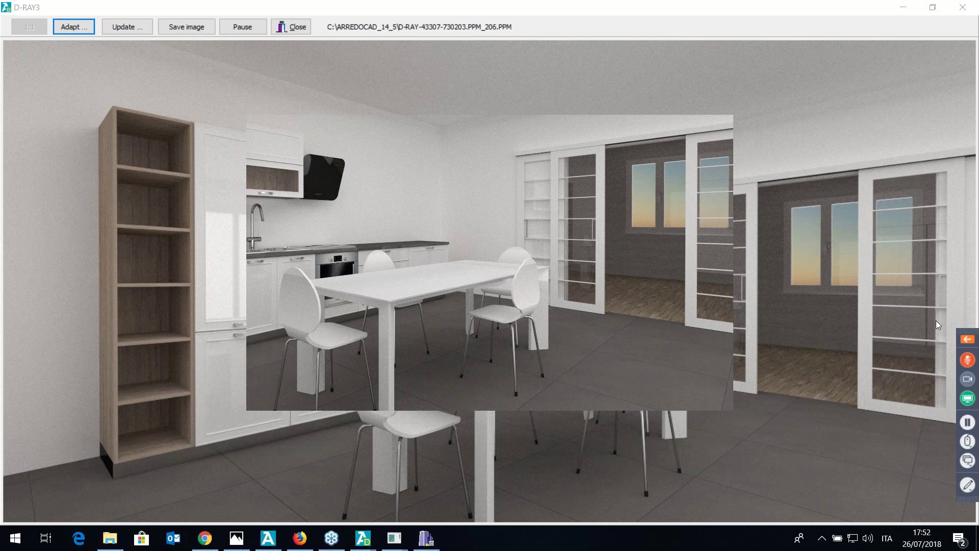
pyautogui.click(967, 339)
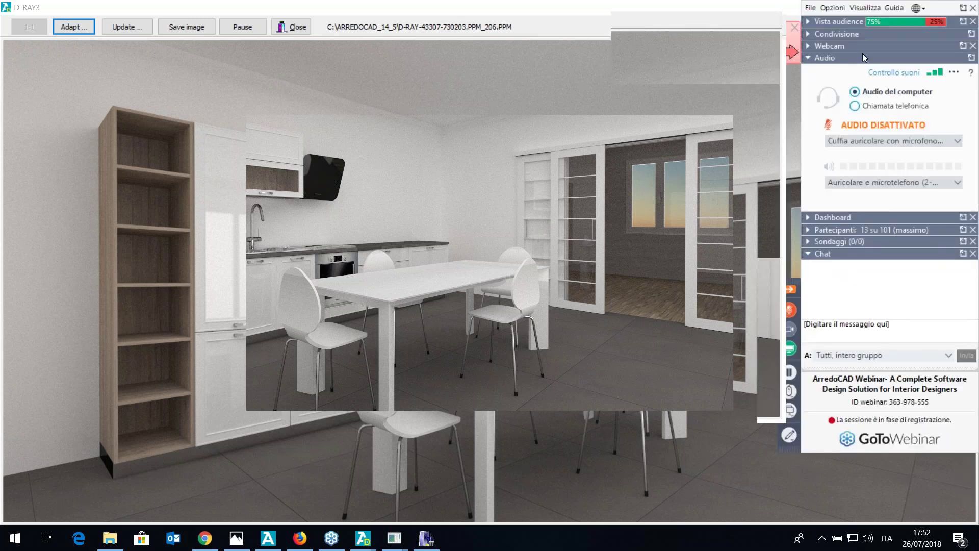